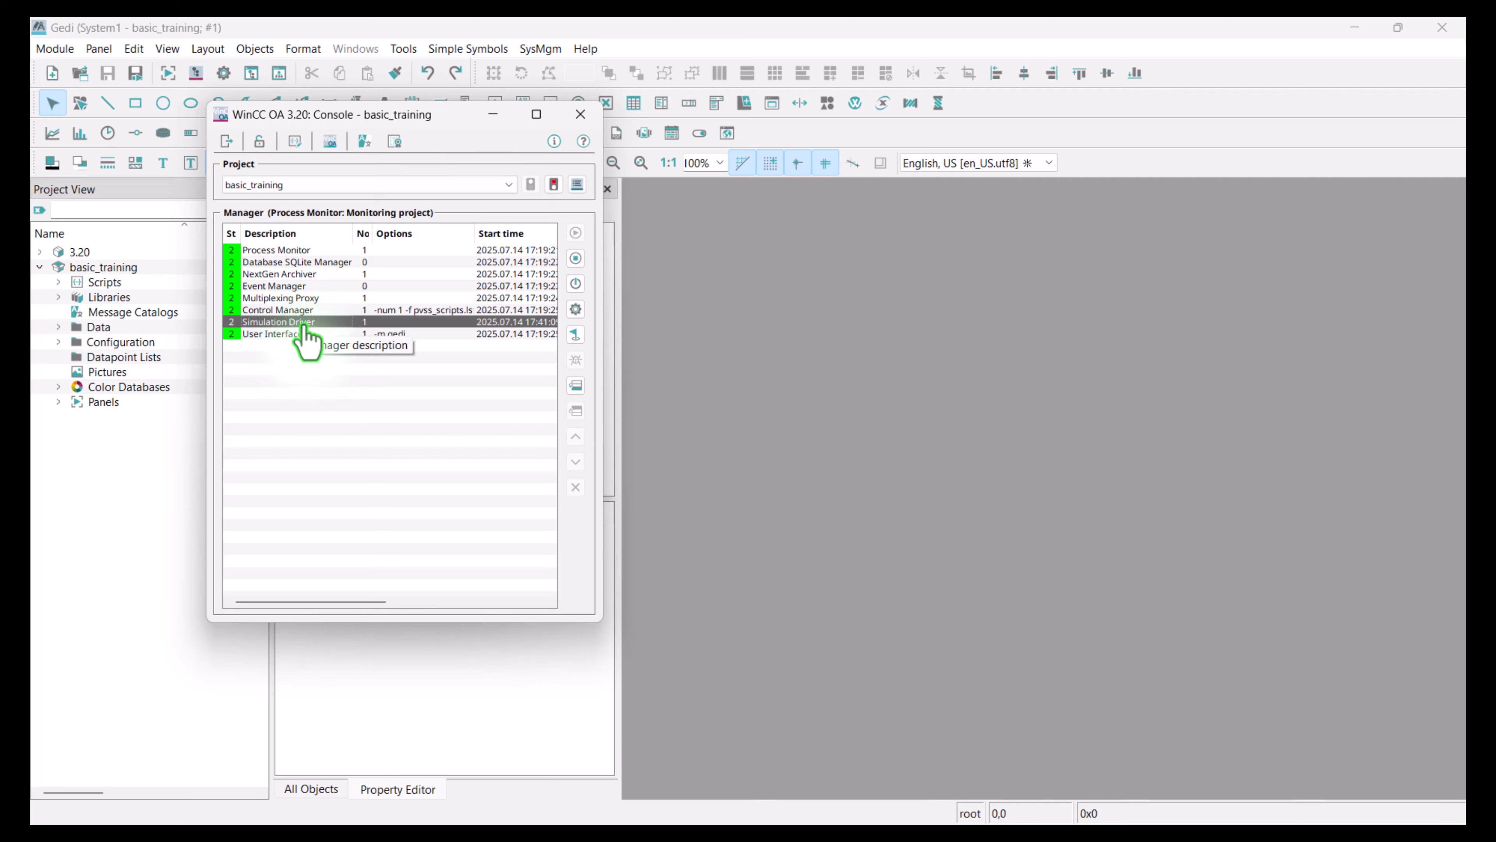
Set the Simulation Driver manager's start mode to manual and stop that manager normally
{"action": "double_click", "coordinate": [302, 324]}
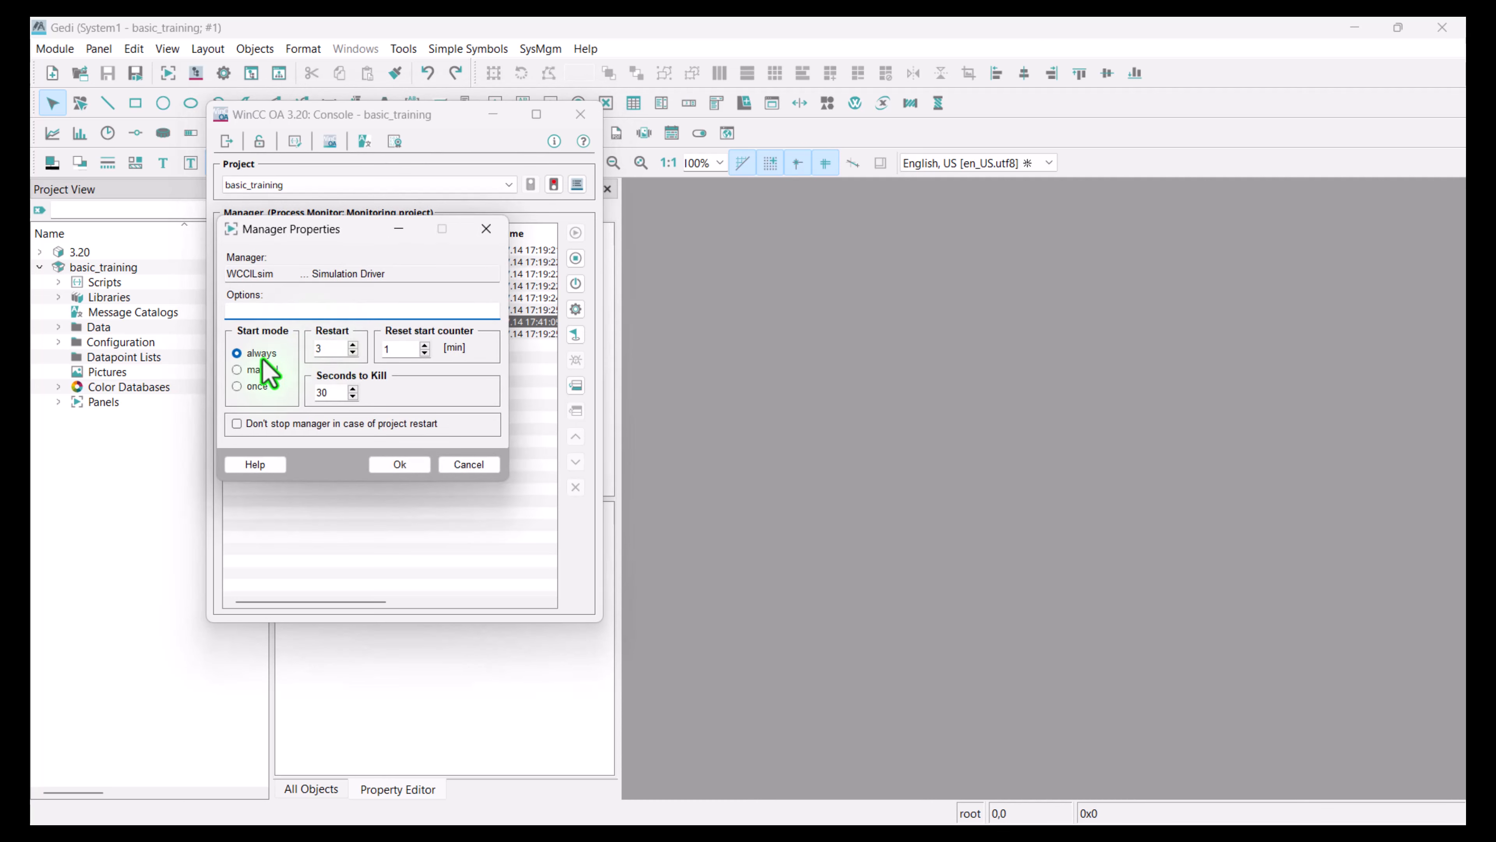
{"action": "left_click", "coordinate": [247, 370]}
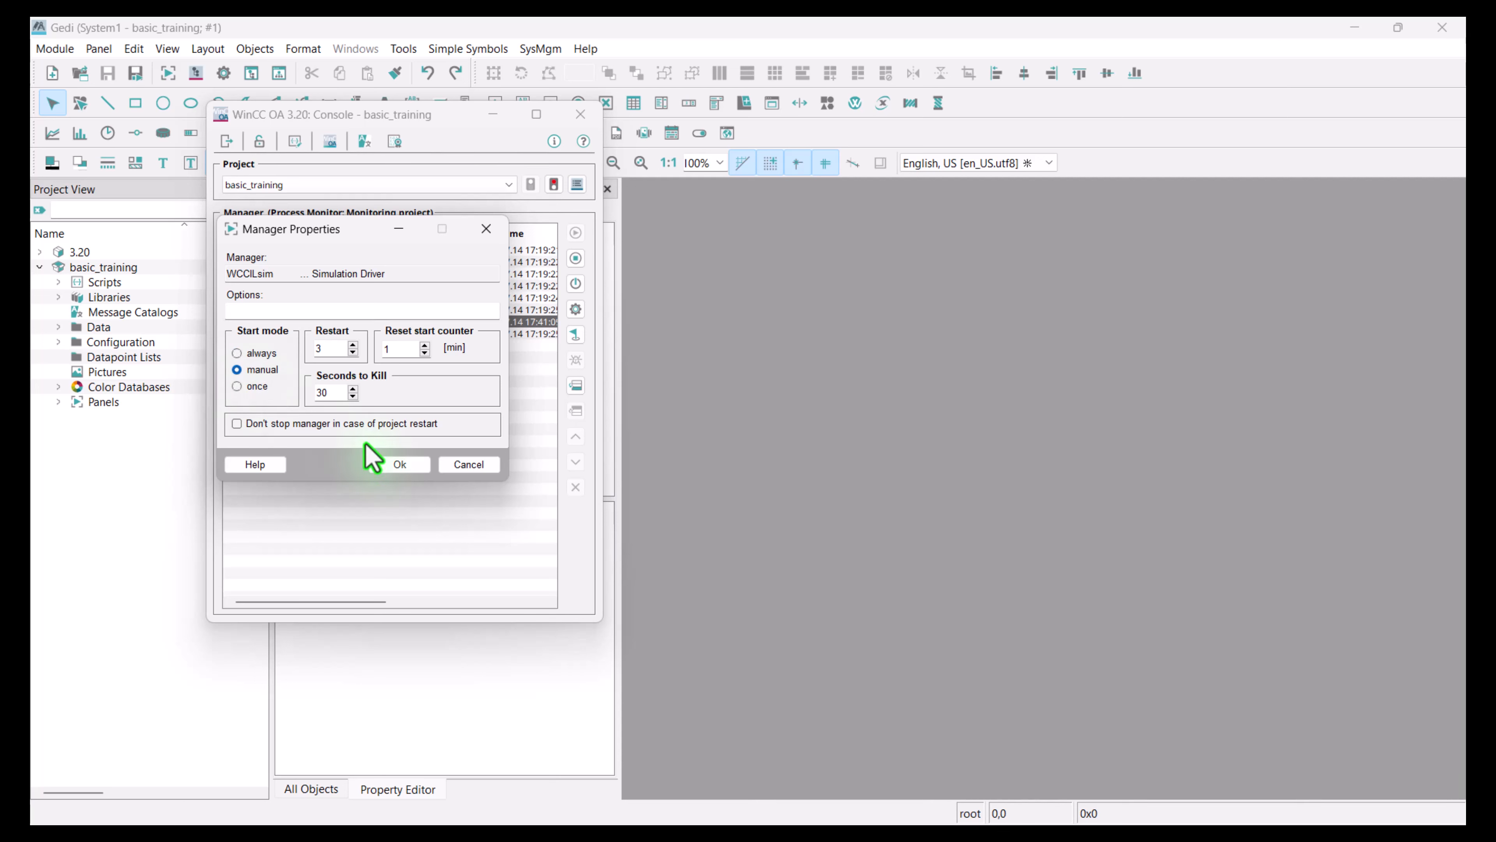
{"action": "left_click", "coordinate": [400, 465]}
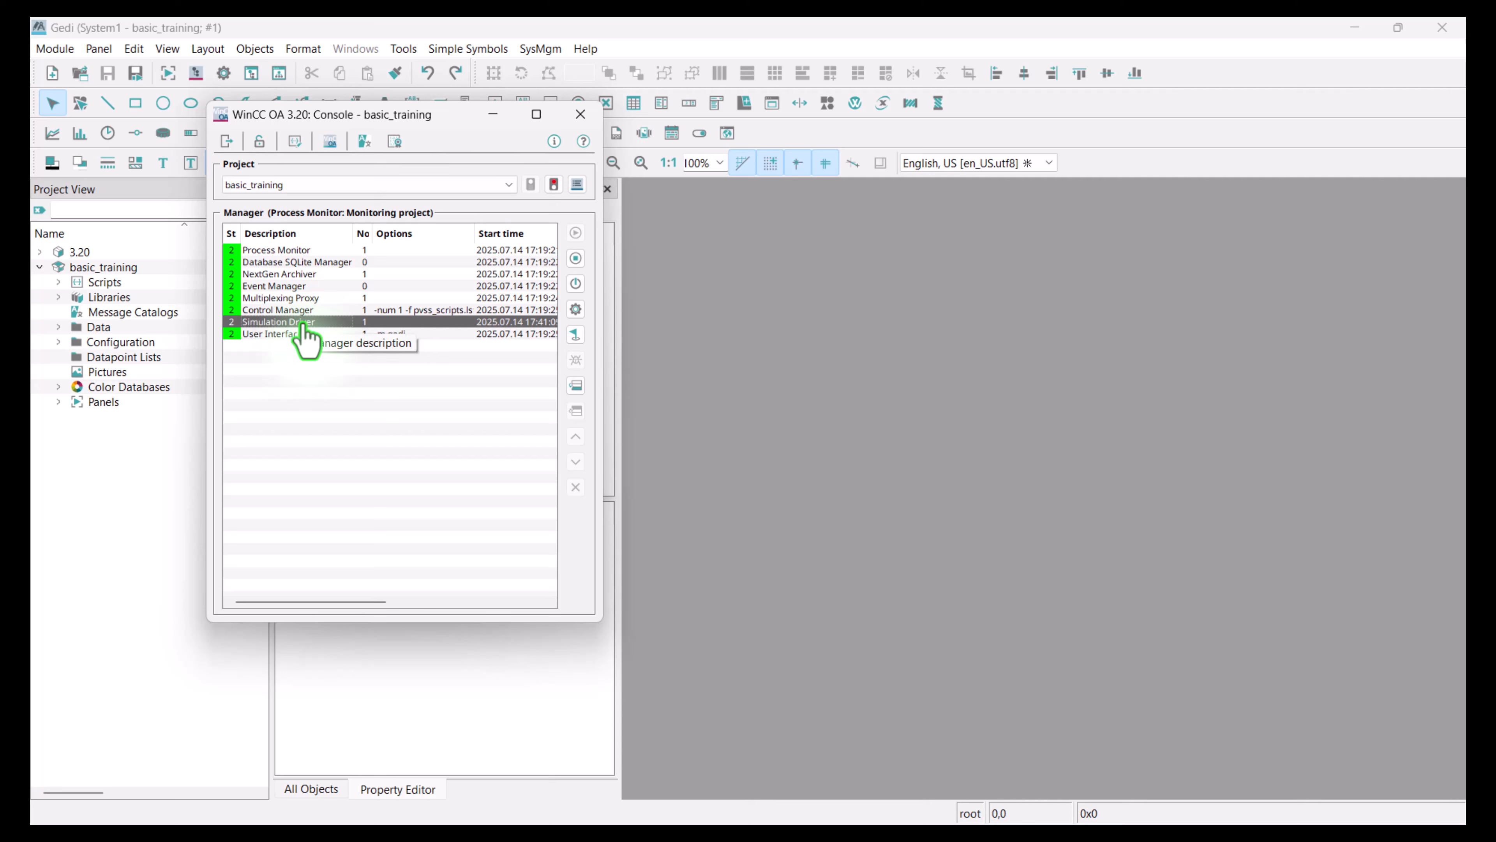
{"action": "right_click", "coordinate": [304, 324]}
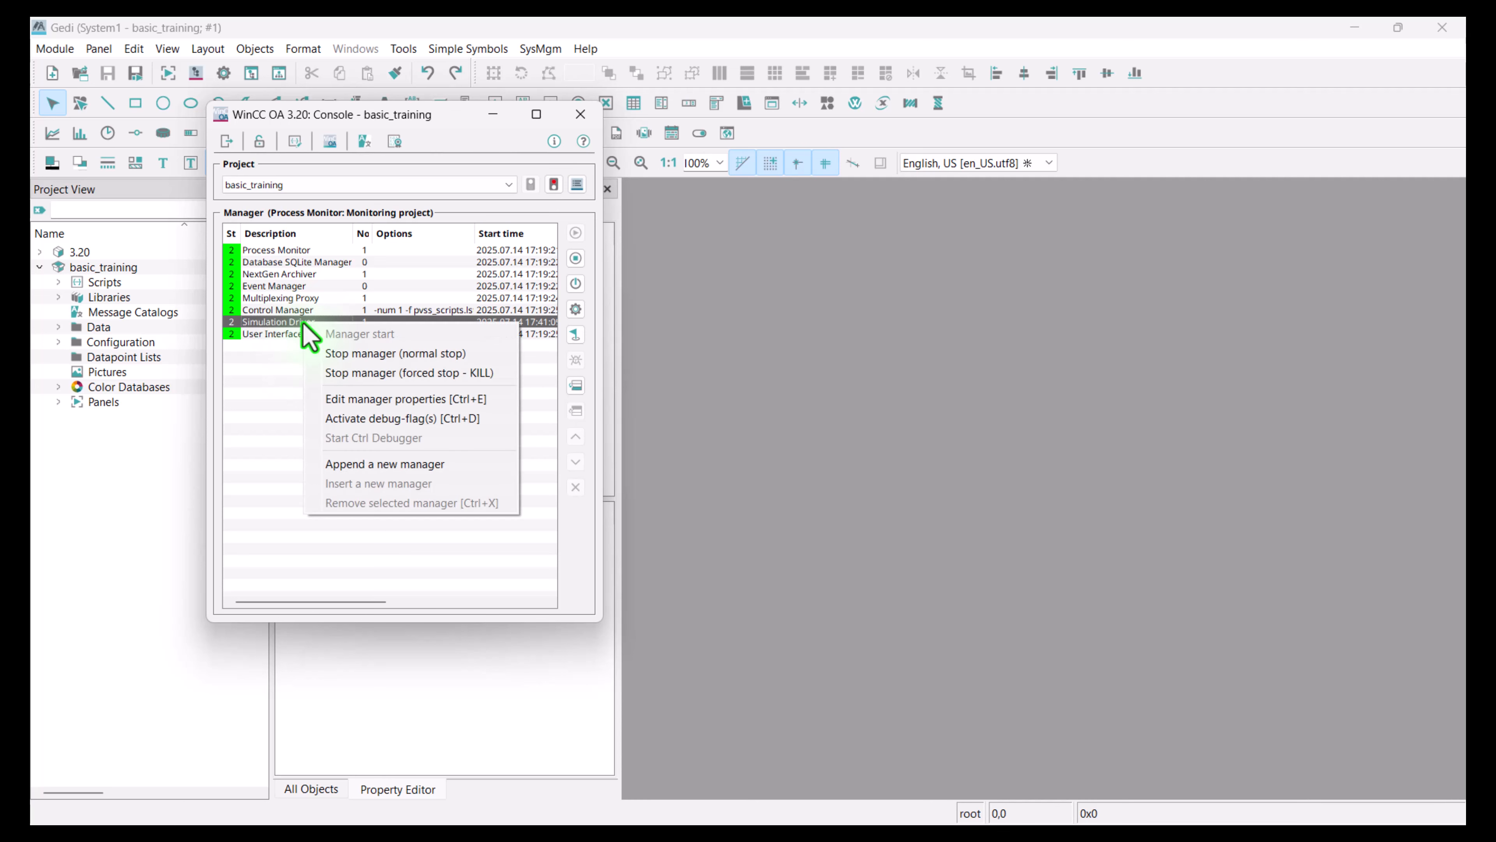
{"action": "left_click", "coordinate": [362, 358]}
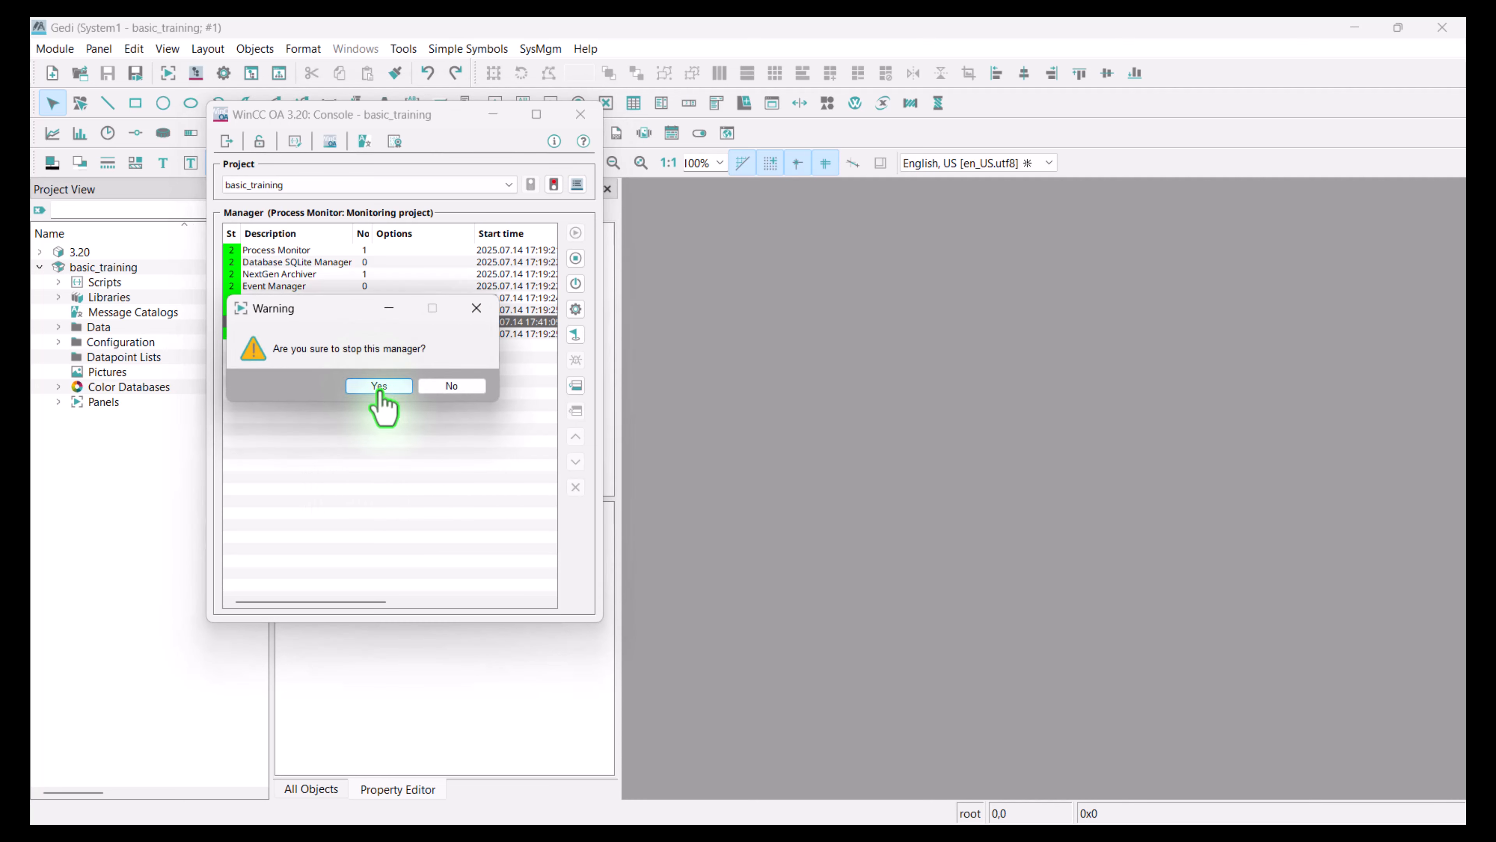
{"action": "left_click", "coordinate": [379, 386]}
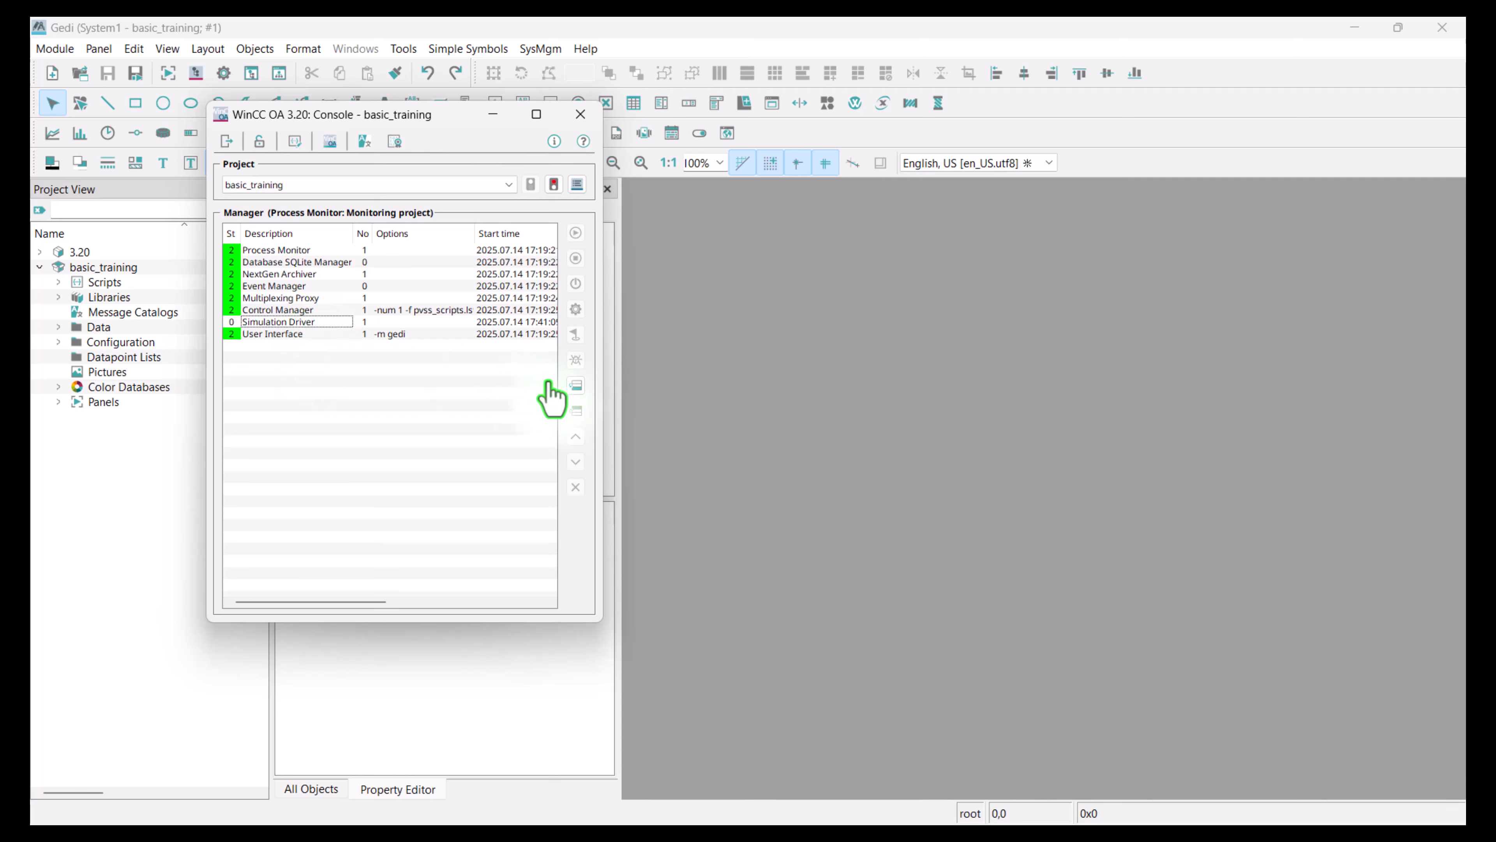
Append an OPC UA Client manager (WCCOAopcua) with the option "-num 1" and start mode always
{"action": "left_click", "coordinate": [574, 388]}
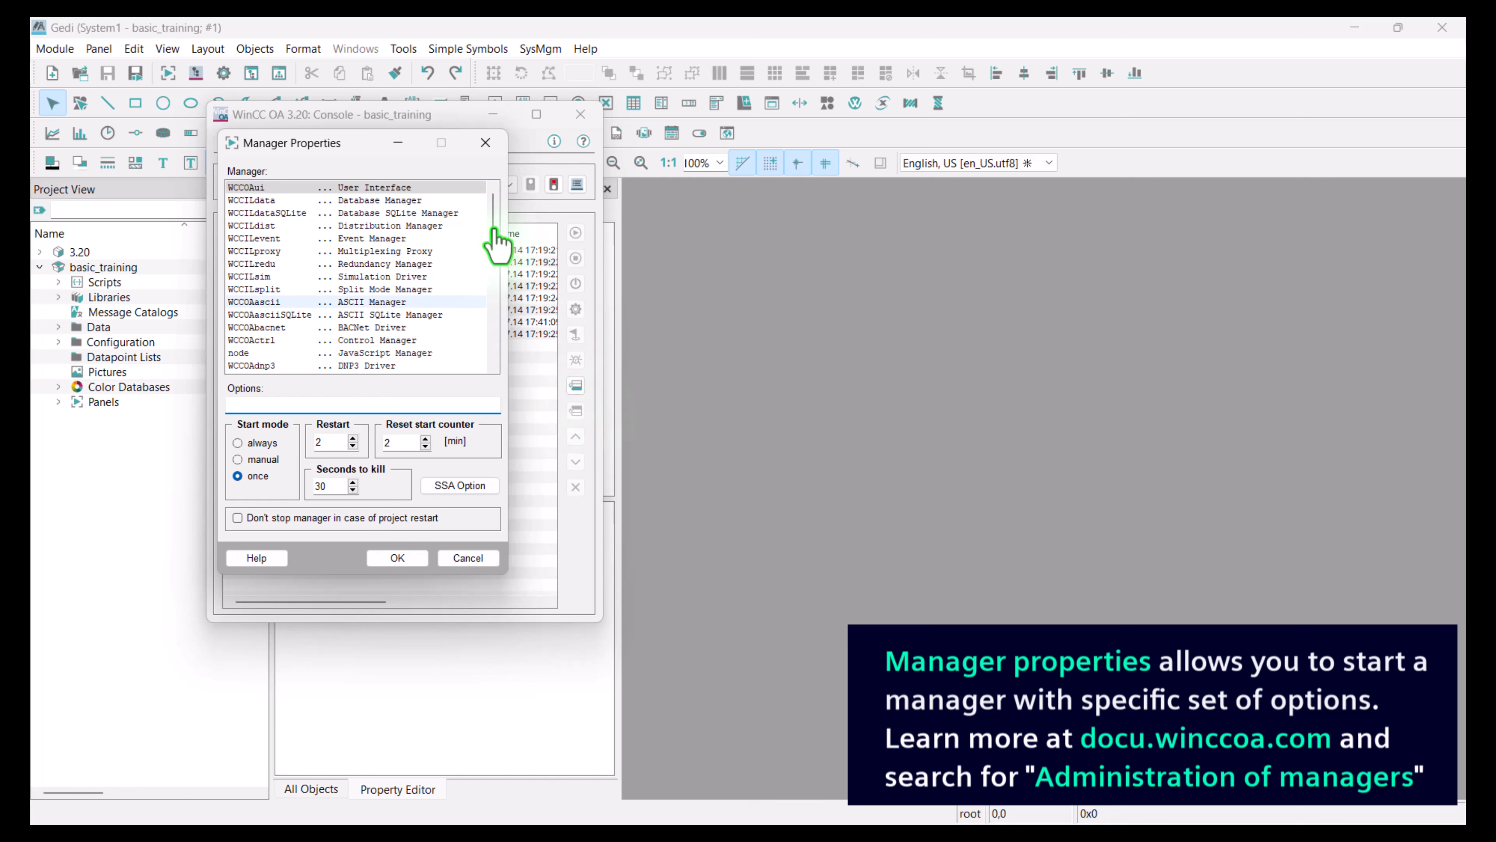
{"action": "left_click_drag", "start_coordinate": [493, 224], "coordinate": [494, 295]}
{"action": "left_click", "coordinate": [354, 287]}
{"action": "left_click", "coordinate": [356, 289]}
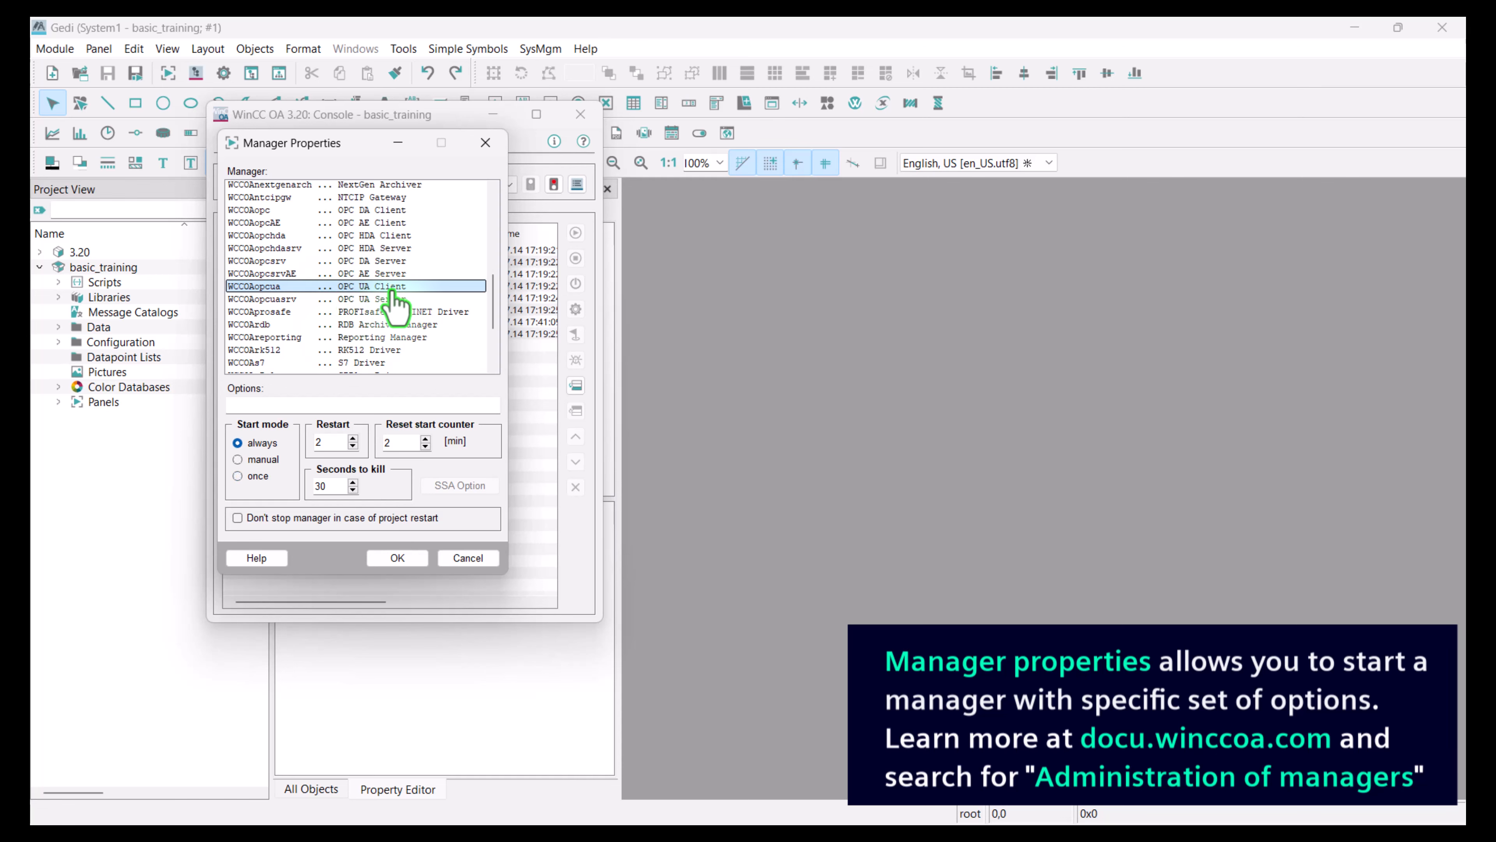
{"action": "left_click", "coordinate": [264, 407]}
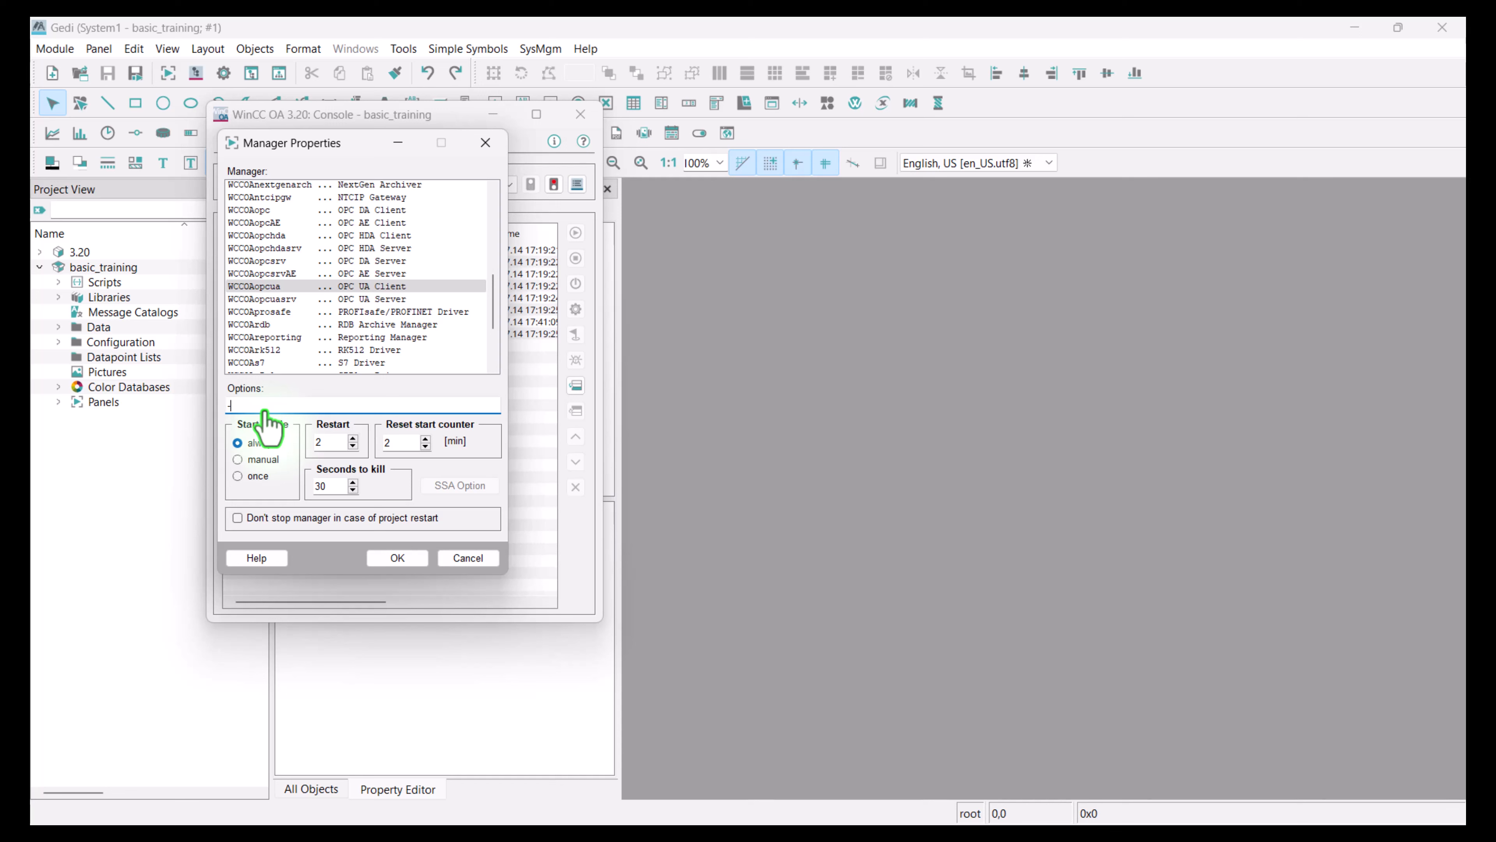
{"action": "type", "text": "nzu"}
{"action": "key", "text": "BackSpace"}
{"action": "key", "text": "BackSpace"}
{"action": "type", "text": "num 1"}
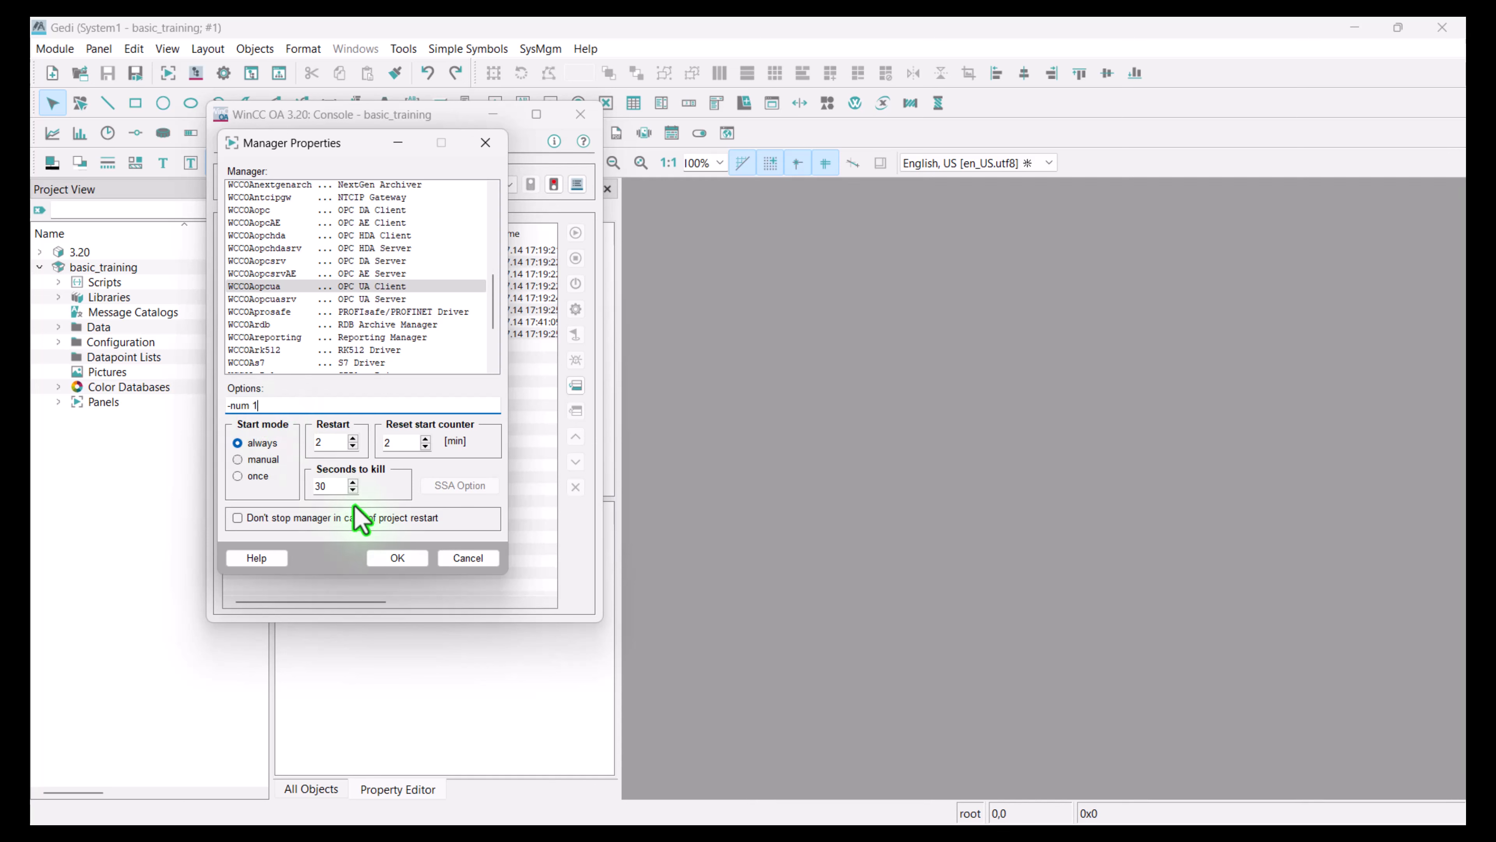
{"action": "left_click", "coordinate": [405, 564]}
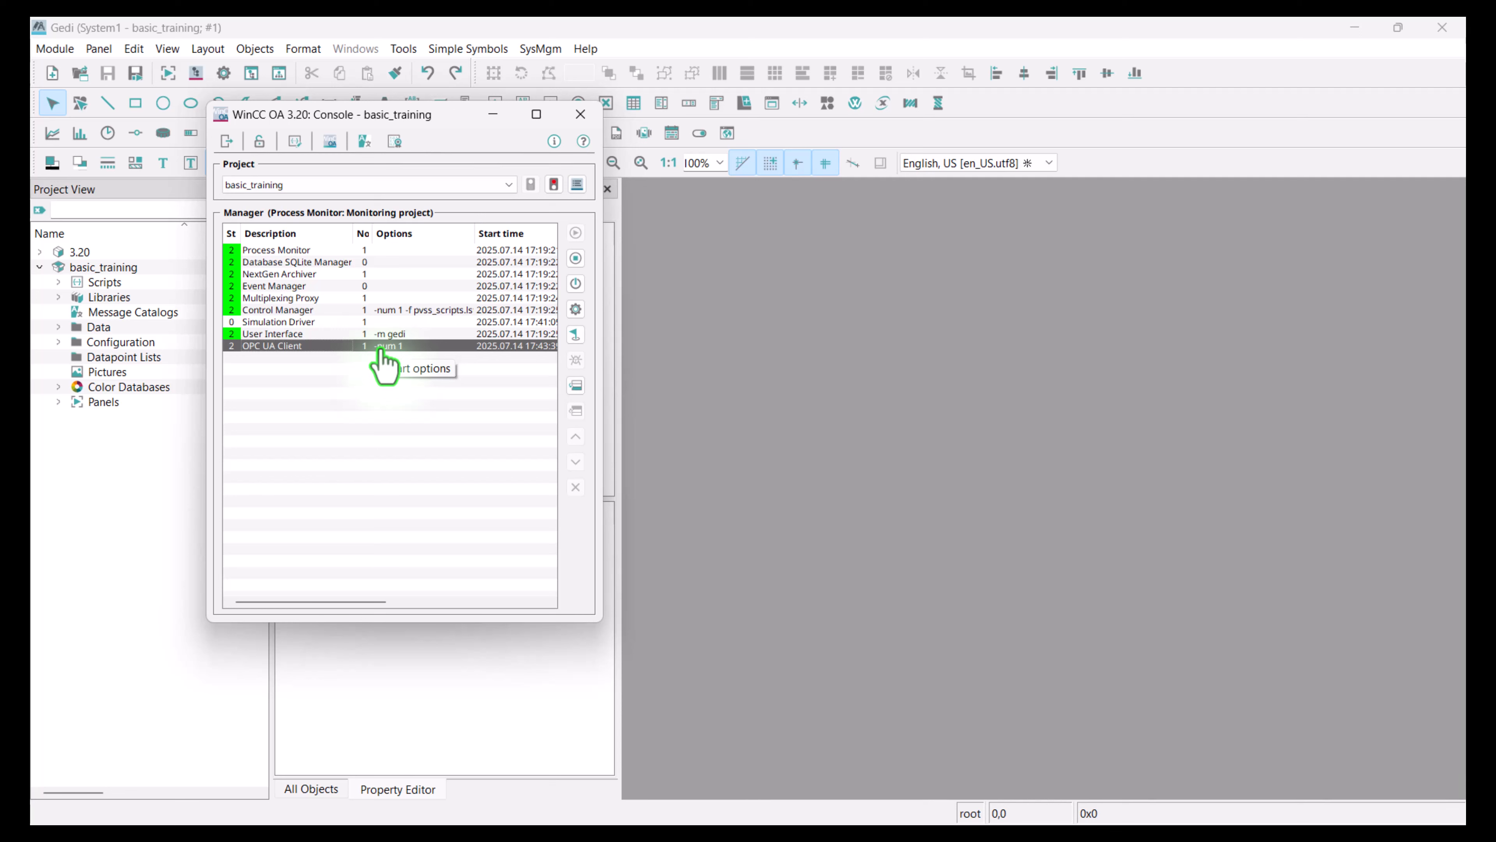
Open the OPC UA client configuration from the OPC drivers in System Management and create a connection named opcua_server
{"action": "left_click", "coordinate": [313, 30]}
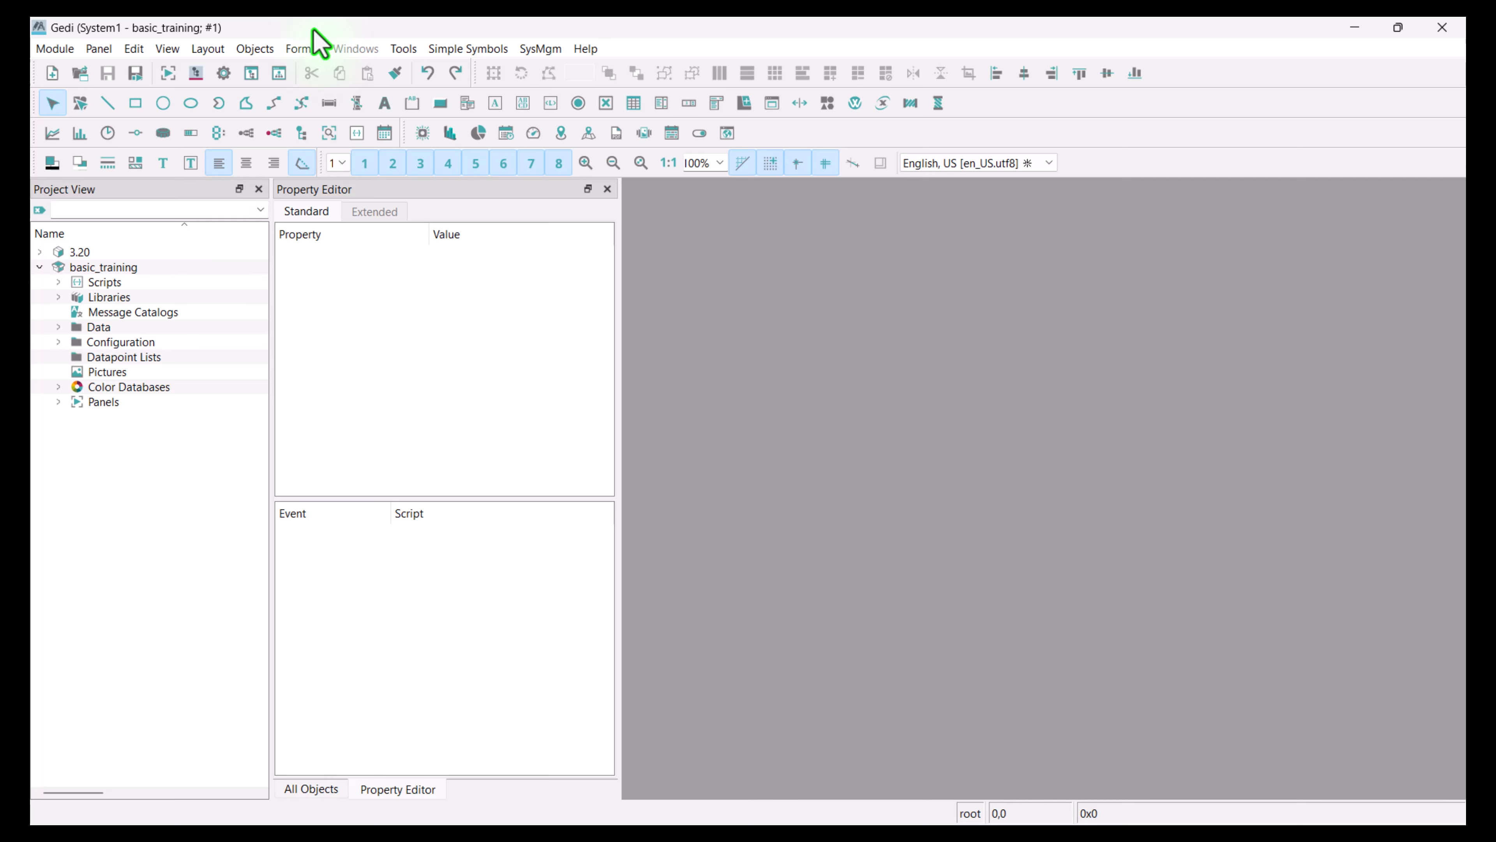
{"action": "left_click", "coordinate": [224, 74]}
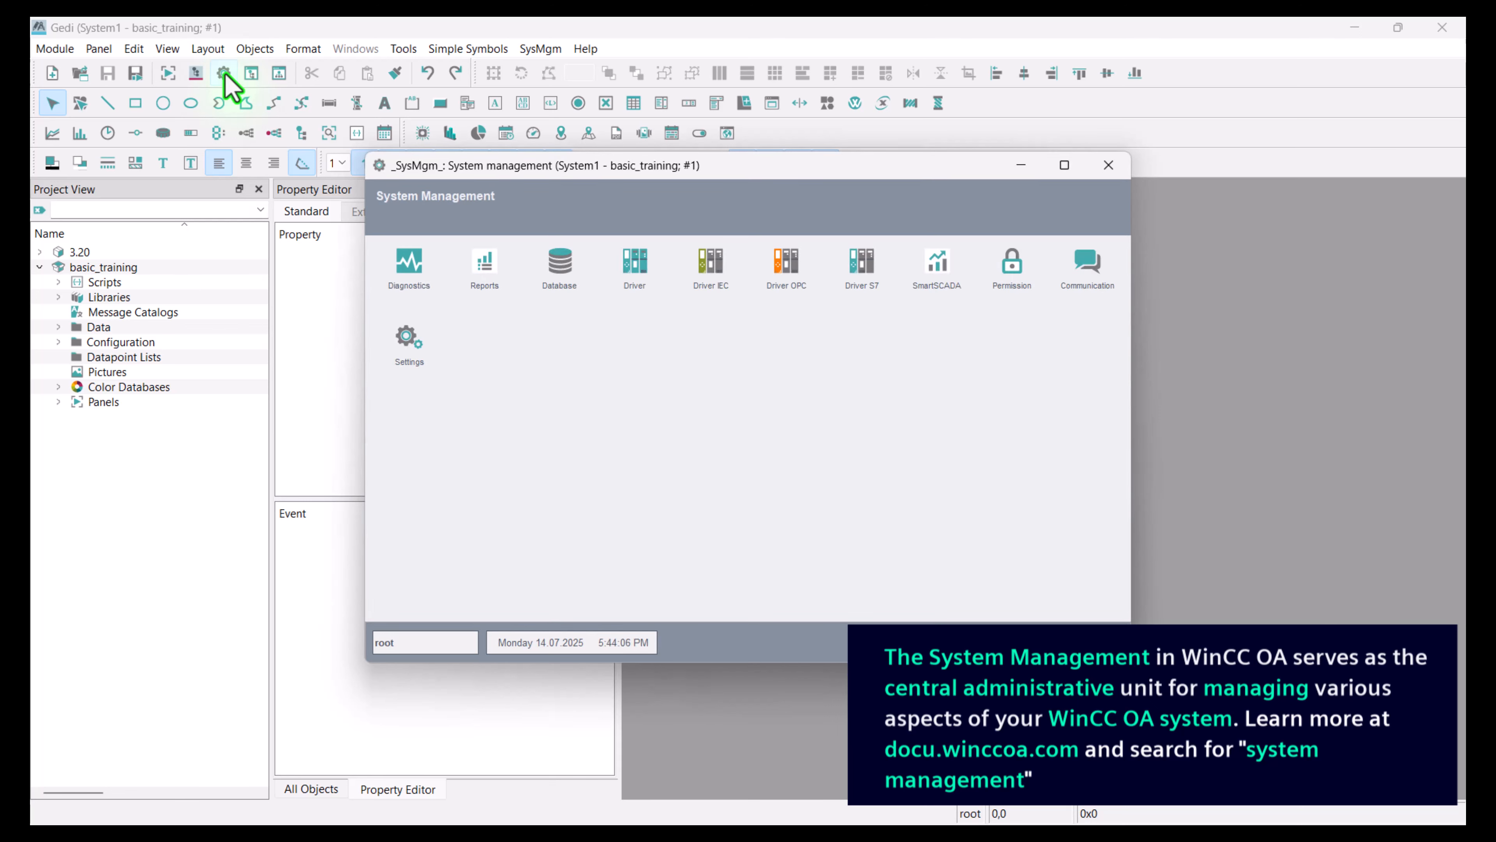
{"action": "left_click", "coordinate": [789, 268]}
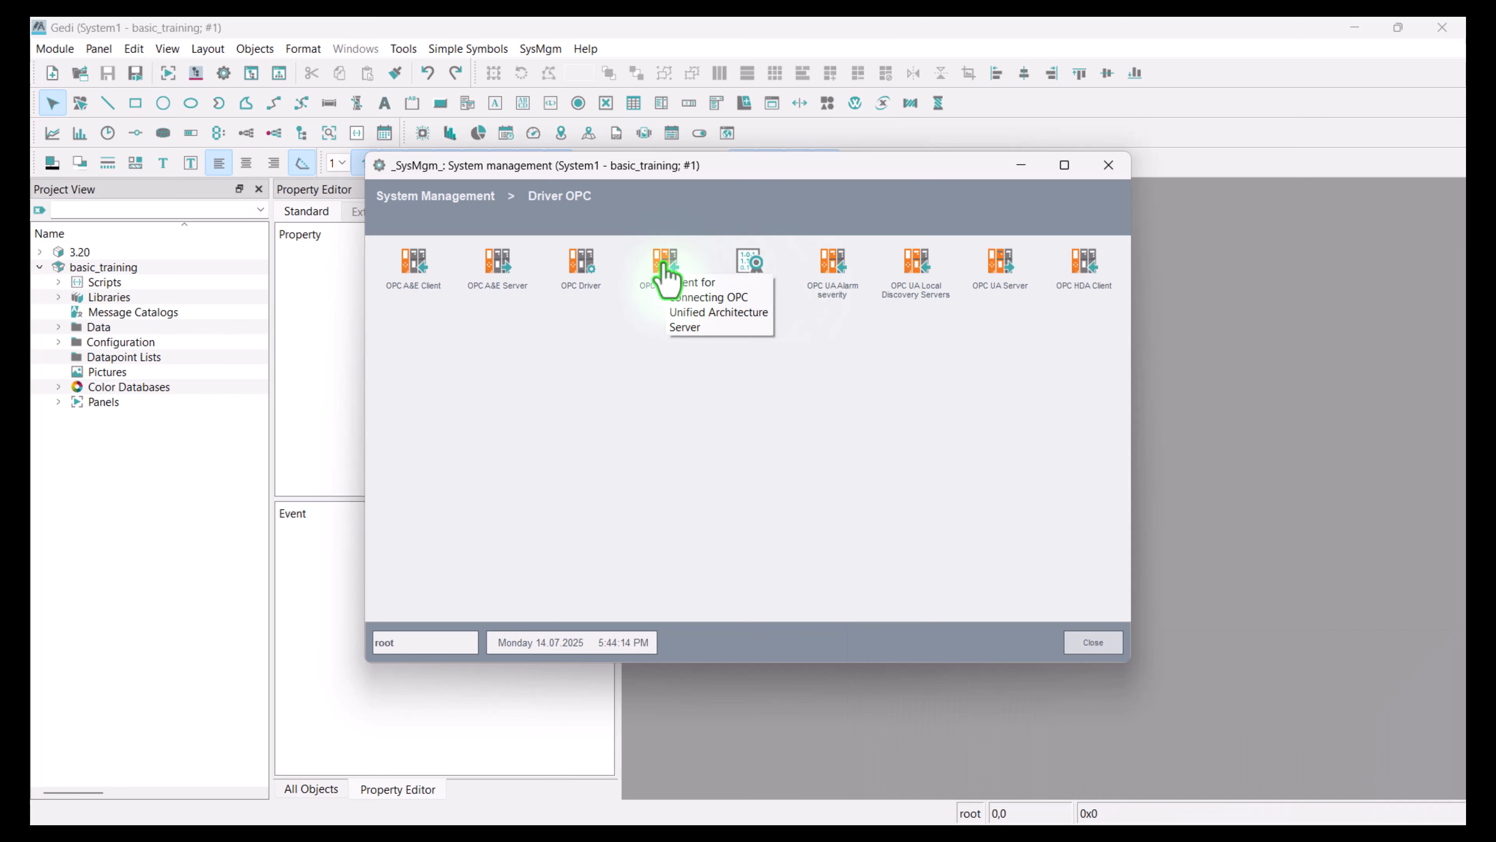
{"action": "left_click", "coordinate": [664, 272]}
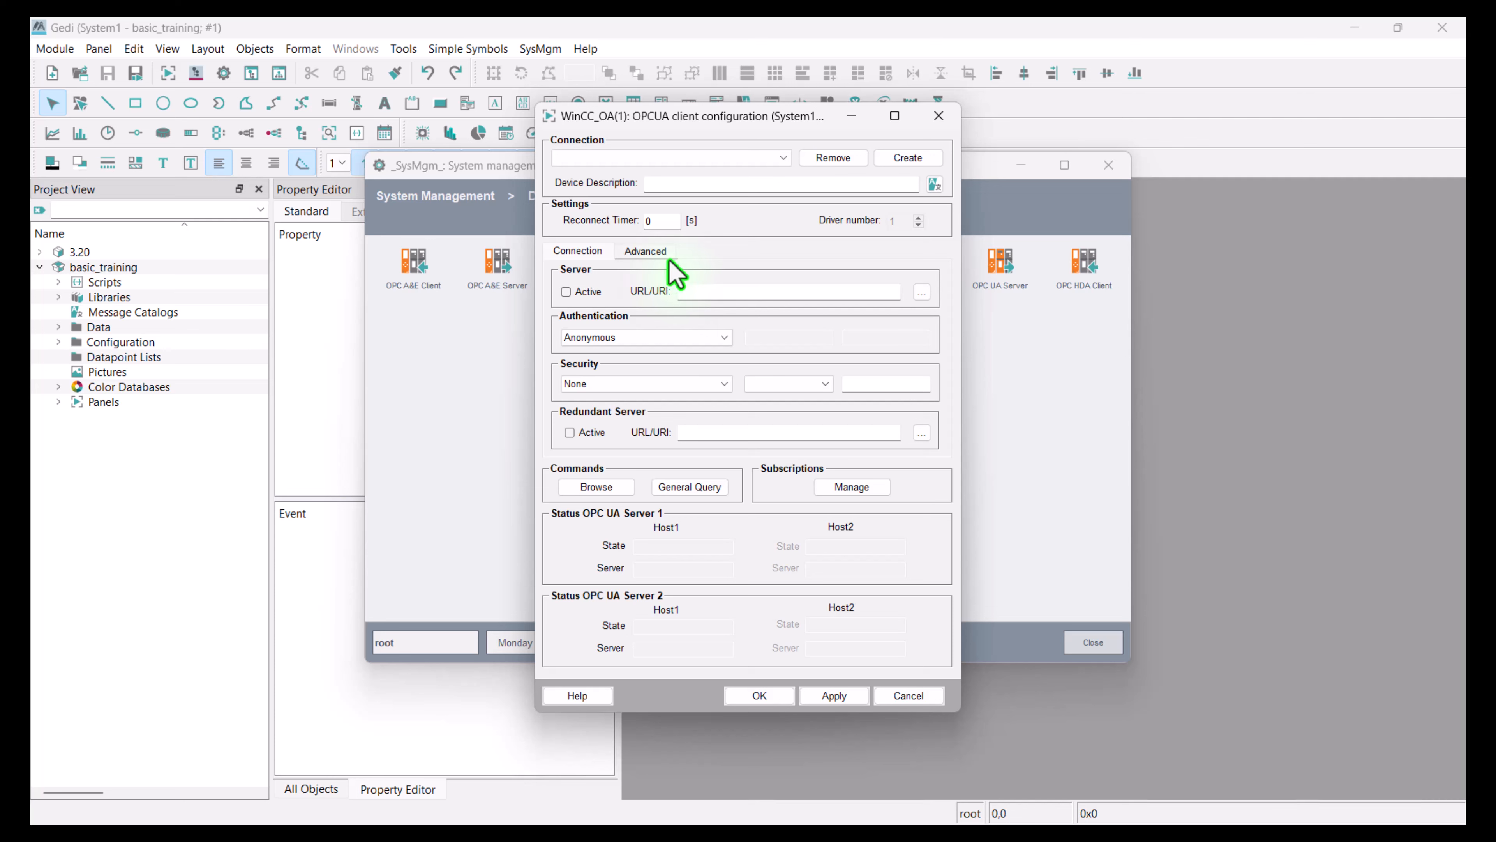
{"action": "left_click", "coordinate": [922, 166]}
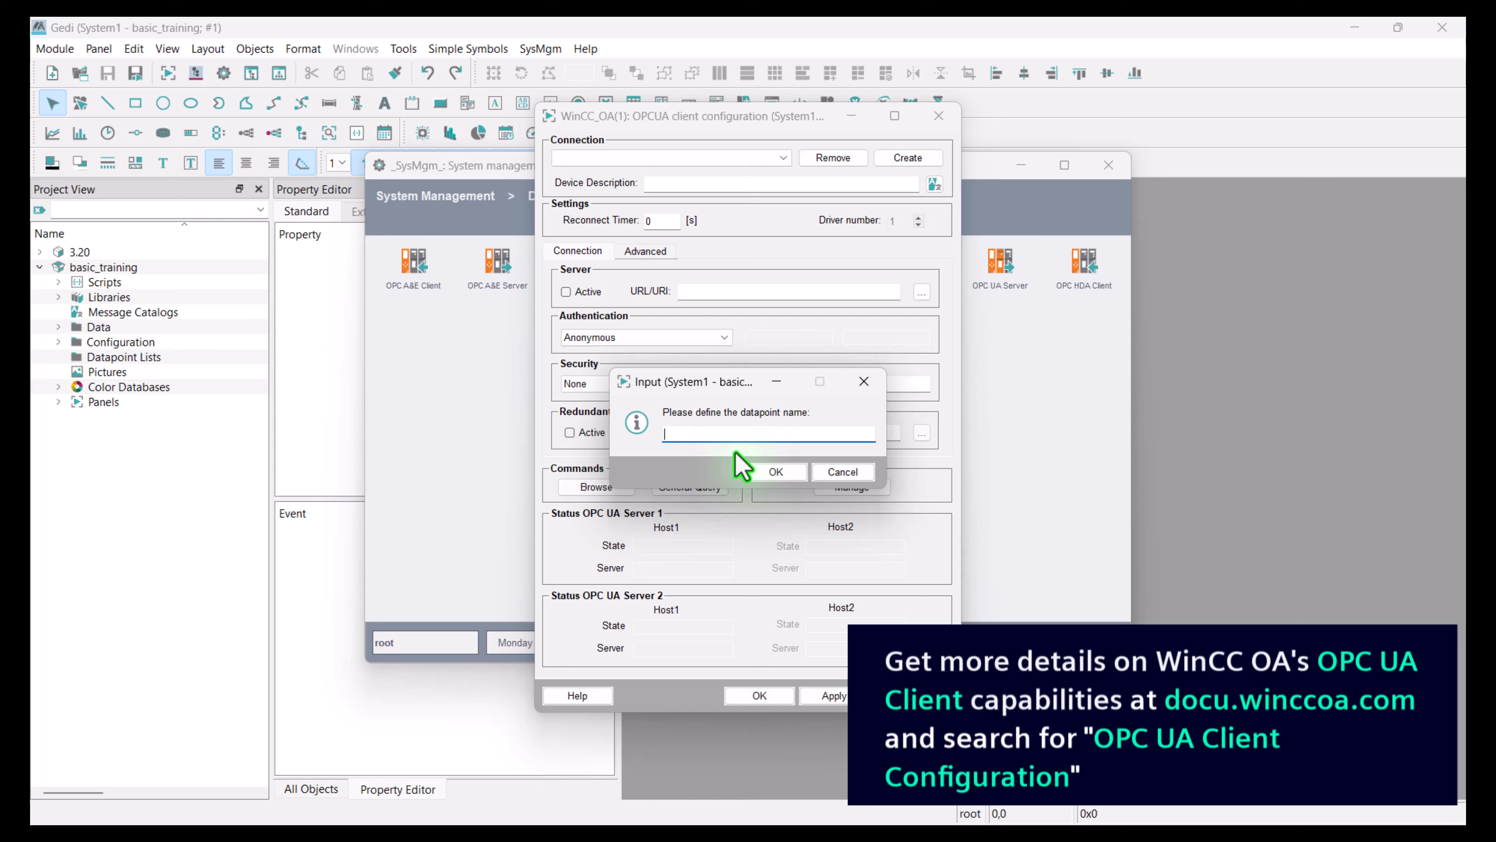
{"action": "type", "text": "opcua"}
{"action": "type", "text": "_server"}
{"action": "left_click", "coordinate": [790, 476]}
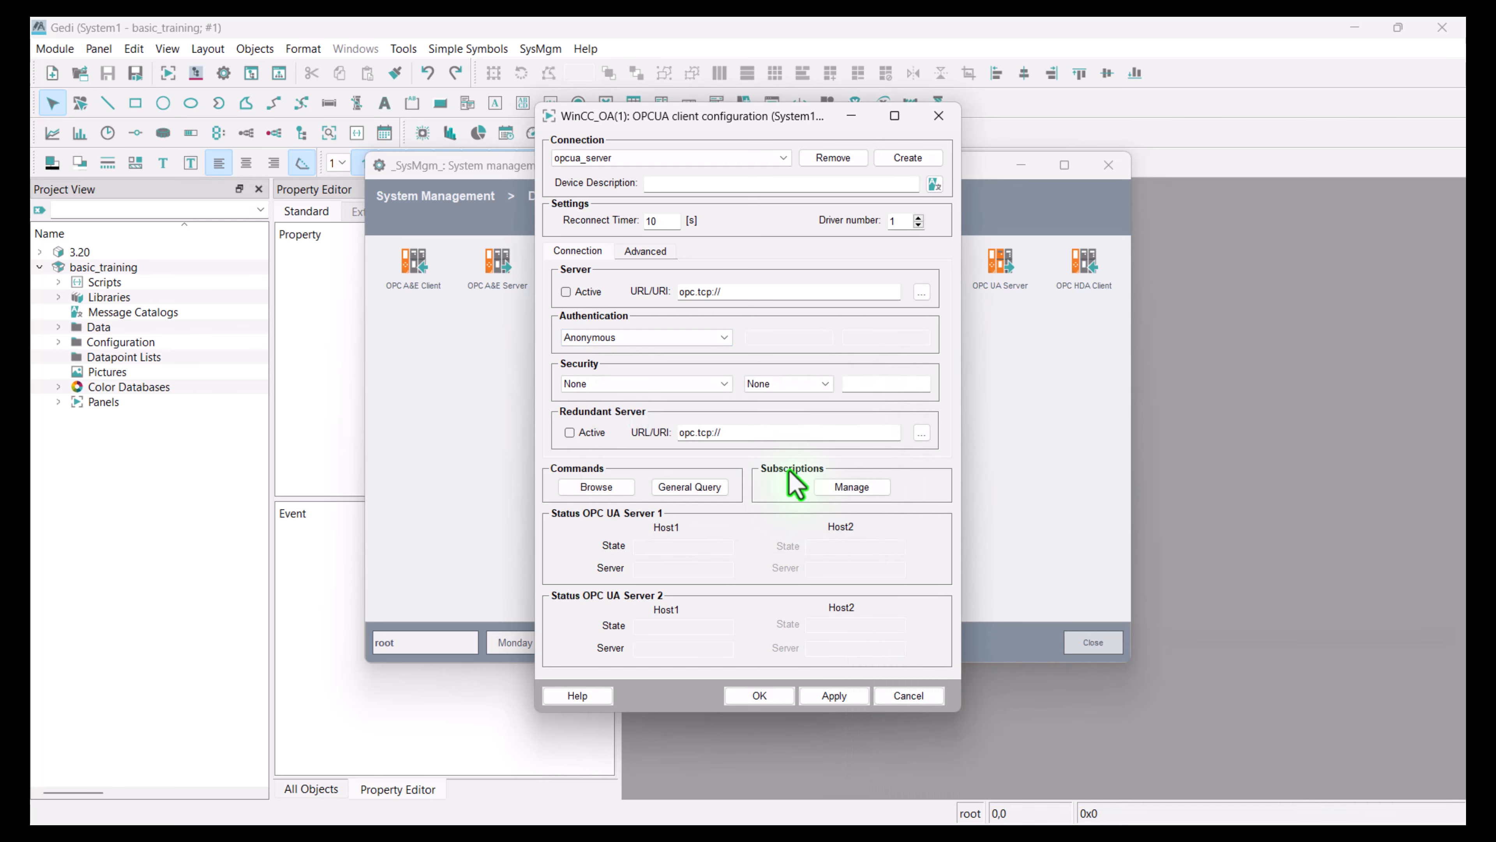
Set the opcua_server connection's server URL to opc.tcp://md3zhk1c:4840, activate the server and apply the settings
{"action": "left_click_drag", "start_coordinate": [714, 294], "coordinate": [674, 299]}
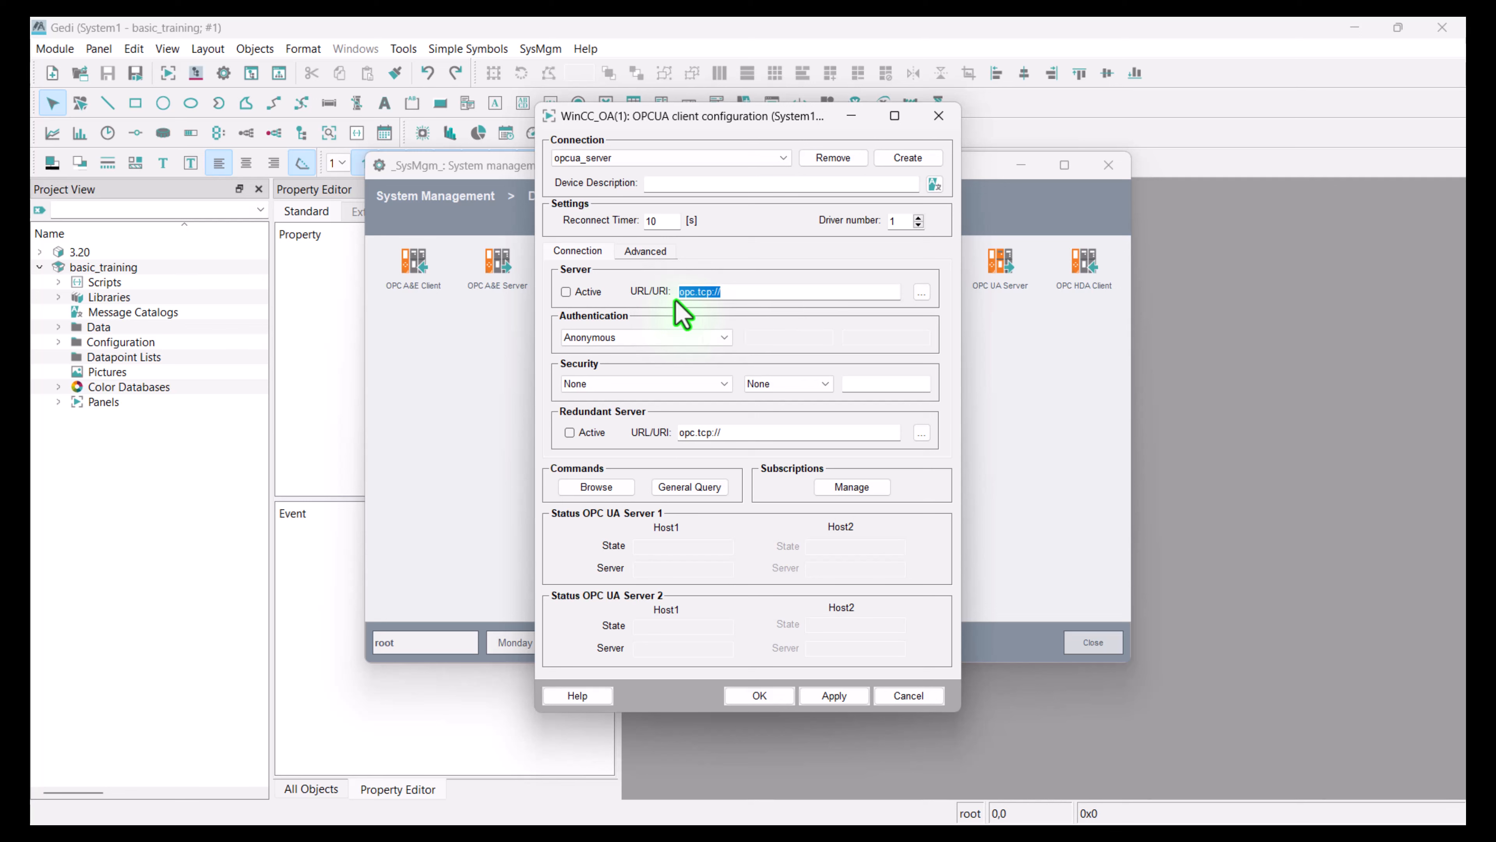
{"action": "type", "text": "opc.tcp://md3zhk1c:4840"}
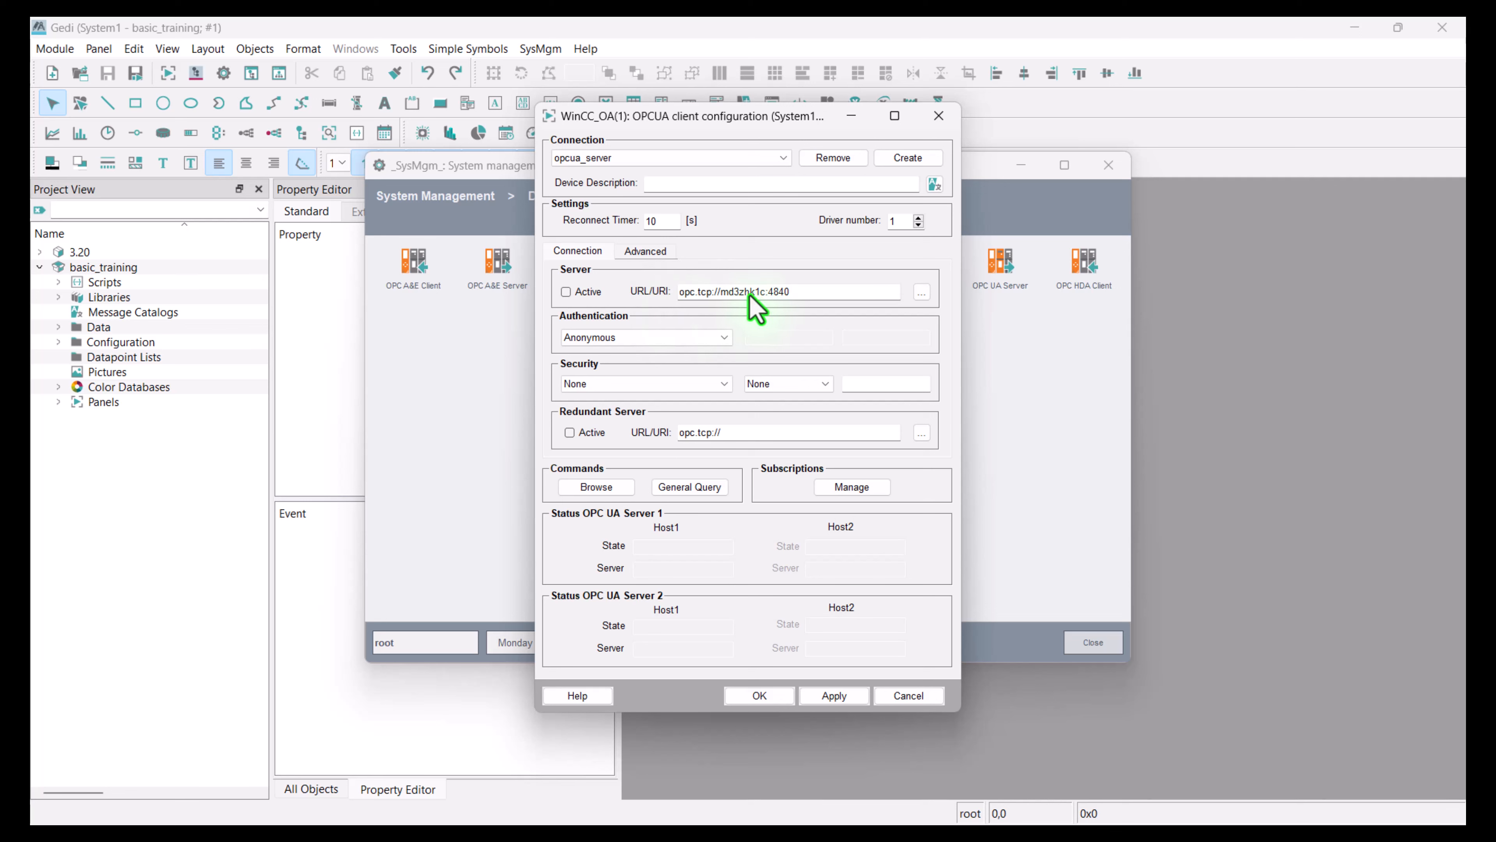
{"action": "left_click", "coordinate": [566, 291]}
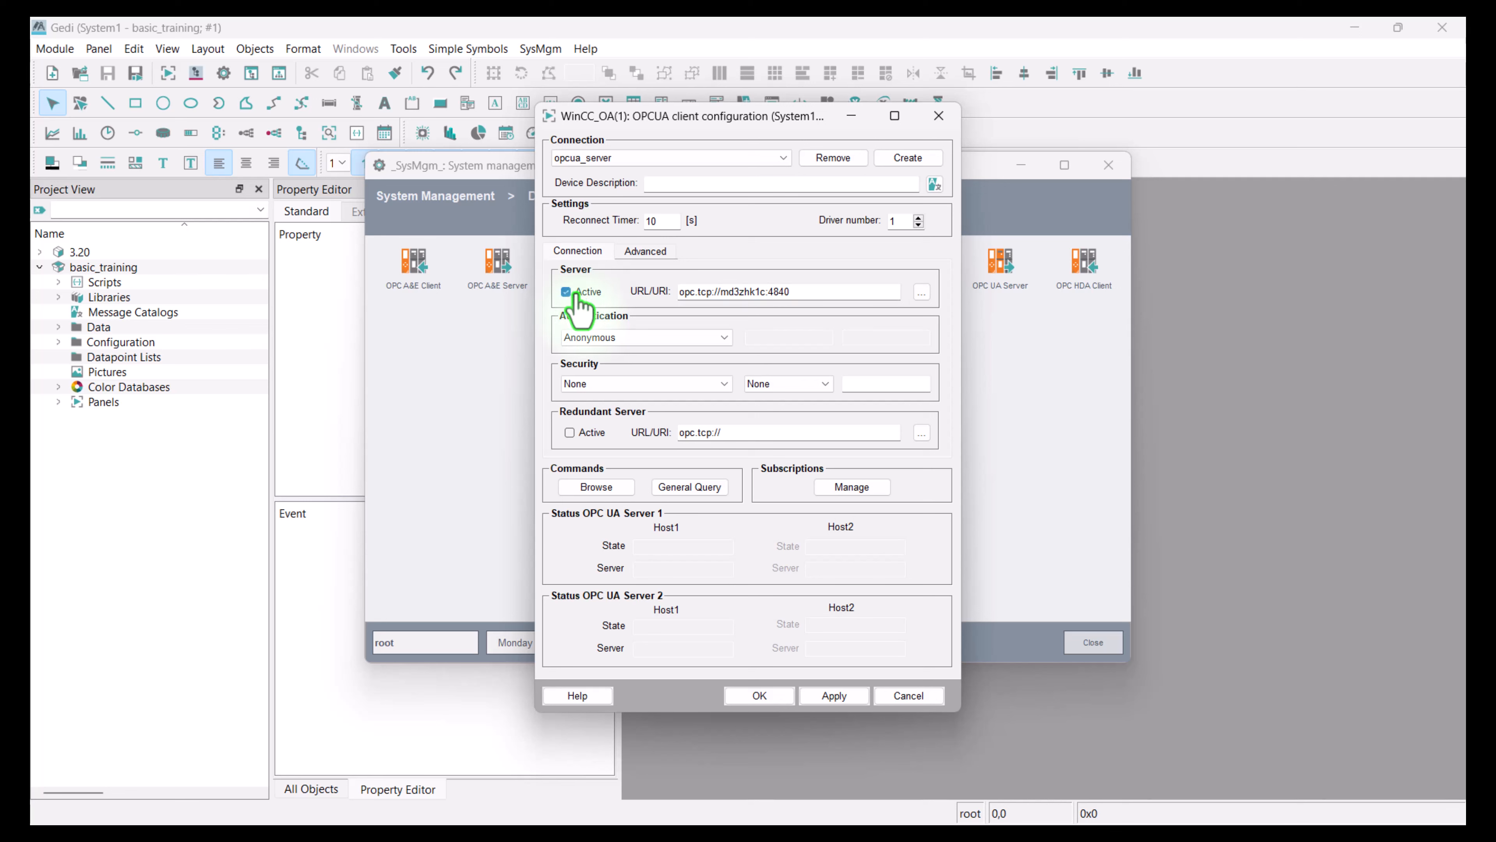
{"action": "left_click", "coordinate": [827, 697]}
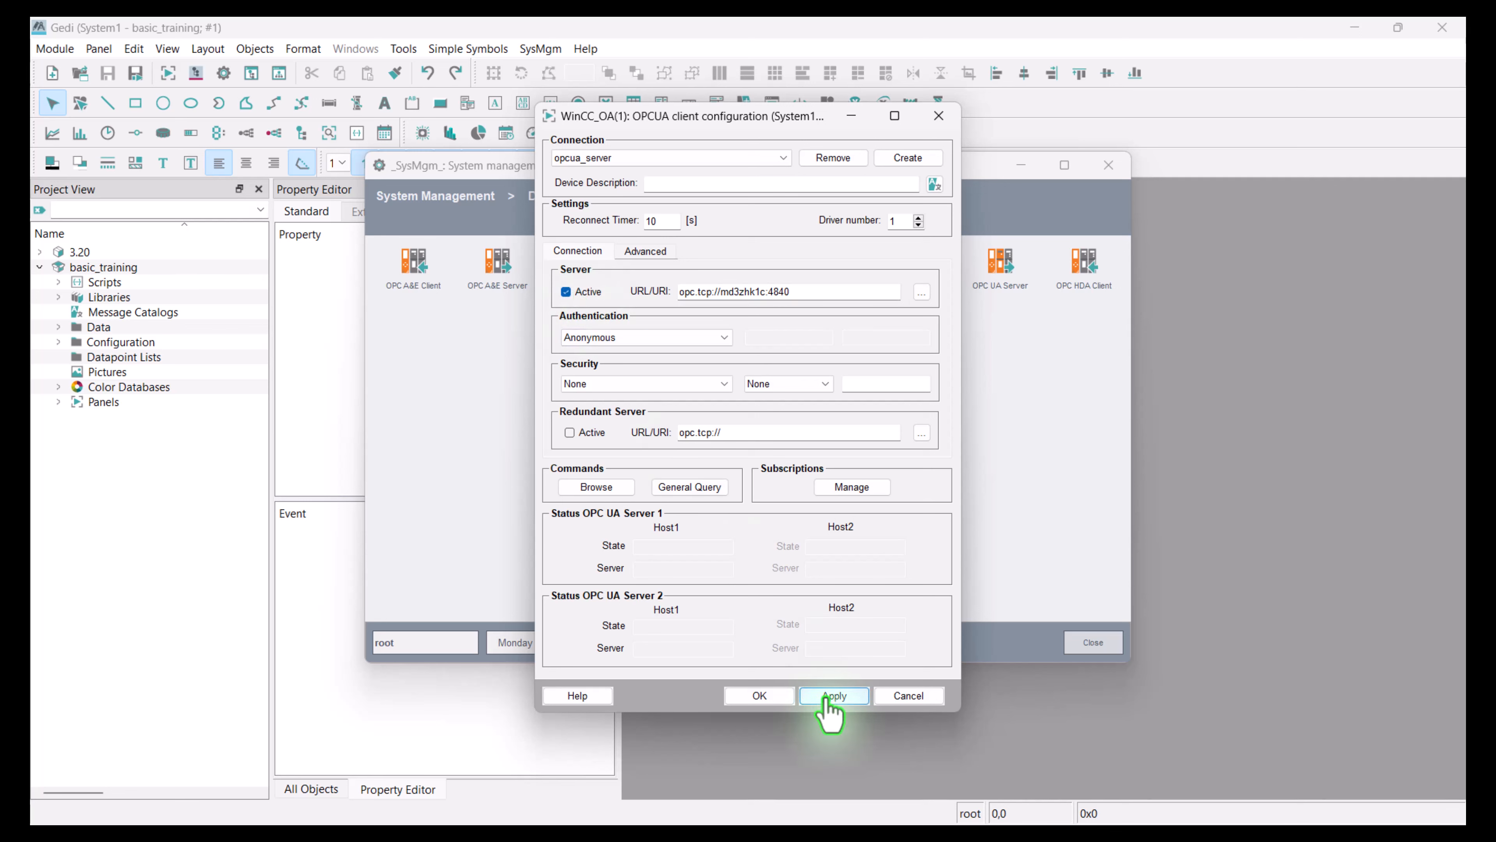
{"action": "left_click", "coordinate": [829, 697]}
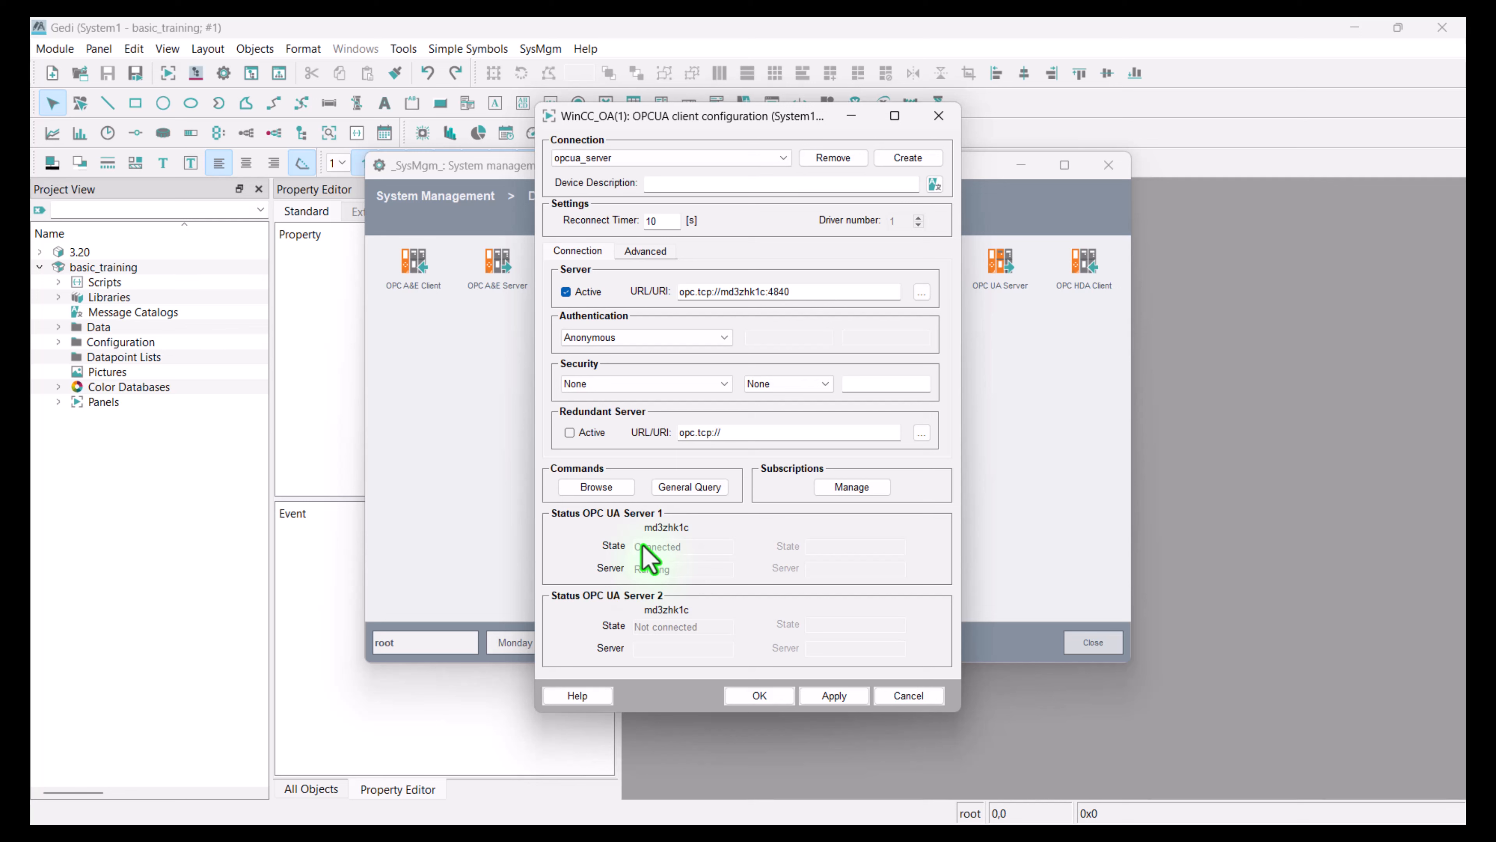
Browse the server items under MyPlant, Area1, Line1, Pump1, and close the OPC UA client configuration
{"action": "left_click", "coordinate": [597, 487]}
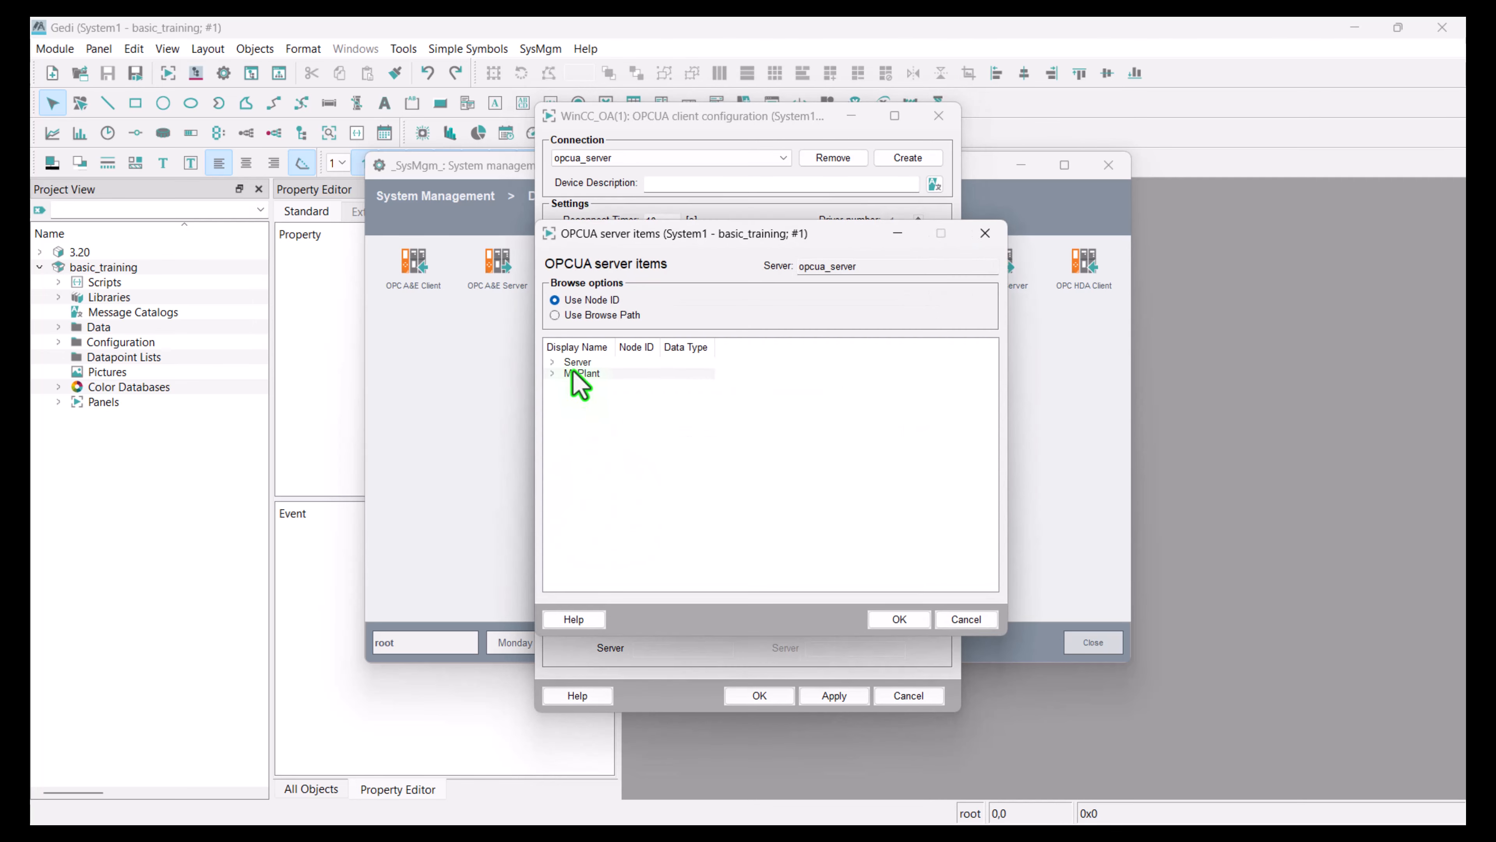
{"action": "left_click", "coordinate": [553, 373]}
{"action": "left_click", "coordinate": [571, 385]}
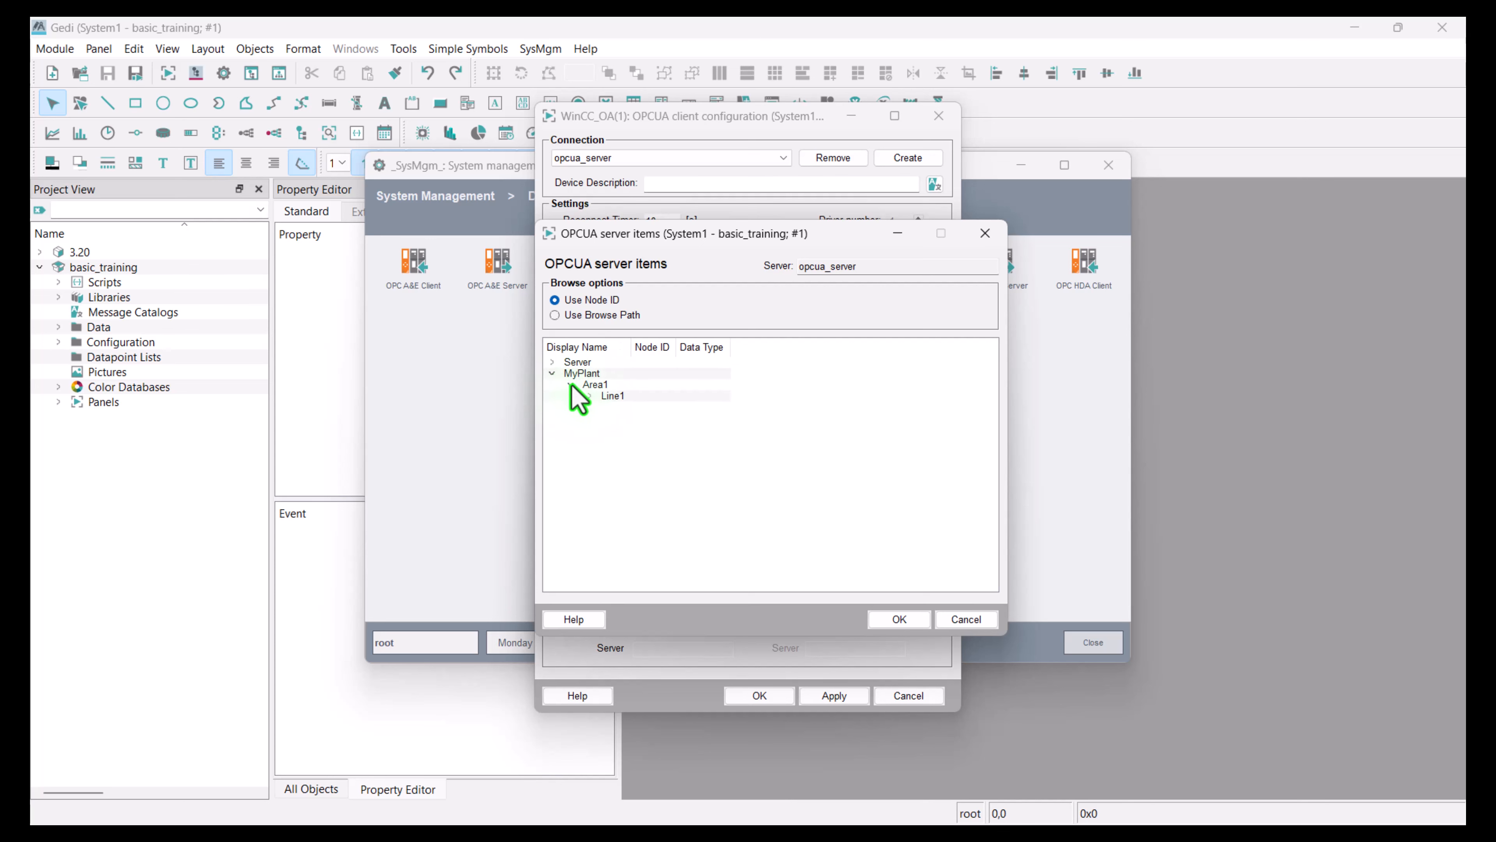
{"action": "left_click", "coordinate": [589, 395]}
{"action": "left_click", "coordinate": [608, 407]}
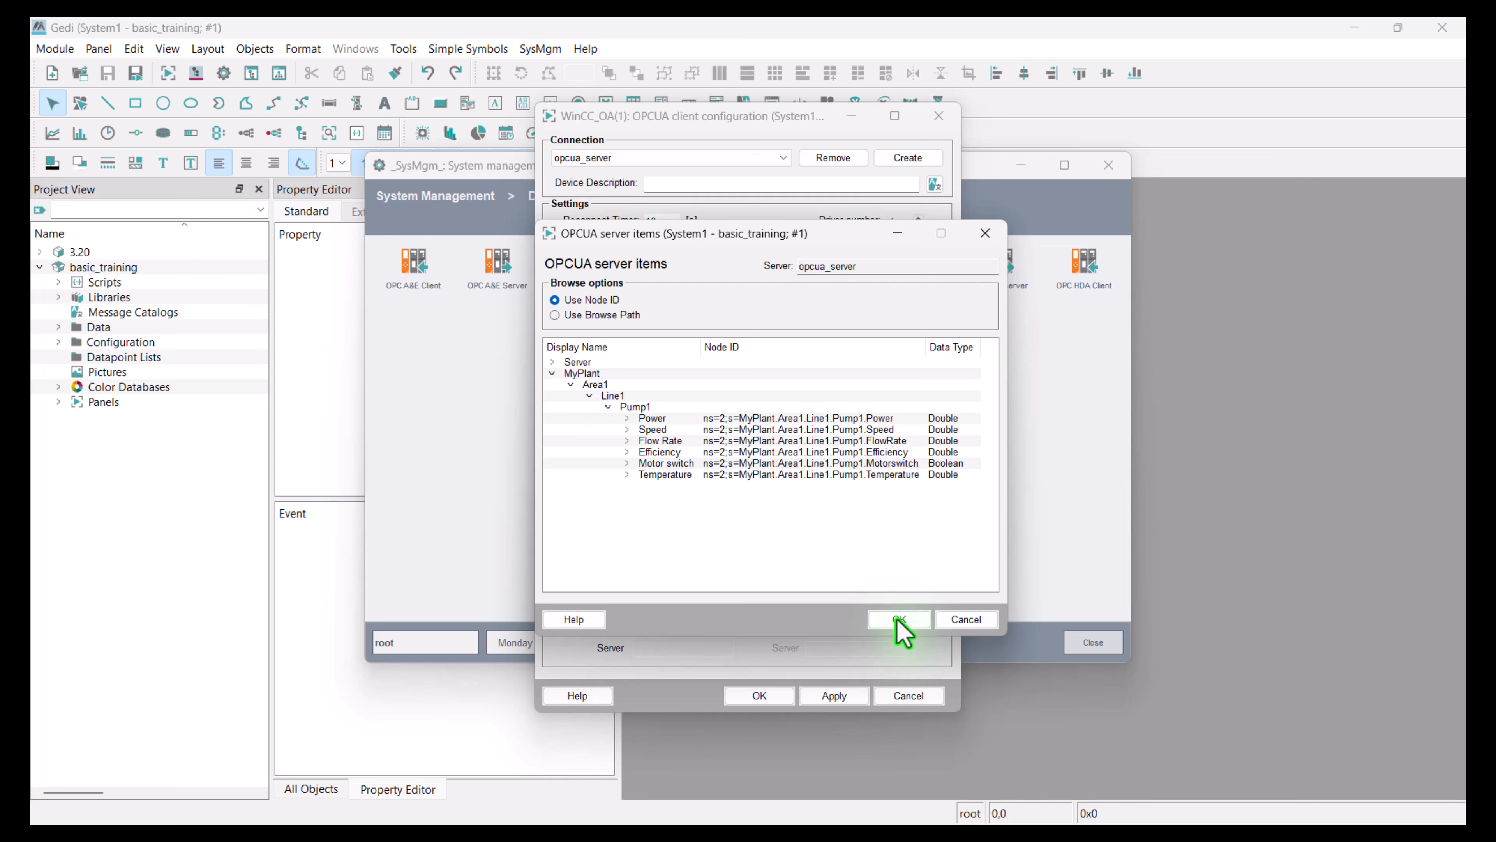
{"action": "left_click", "coordinate": [949, 620]}
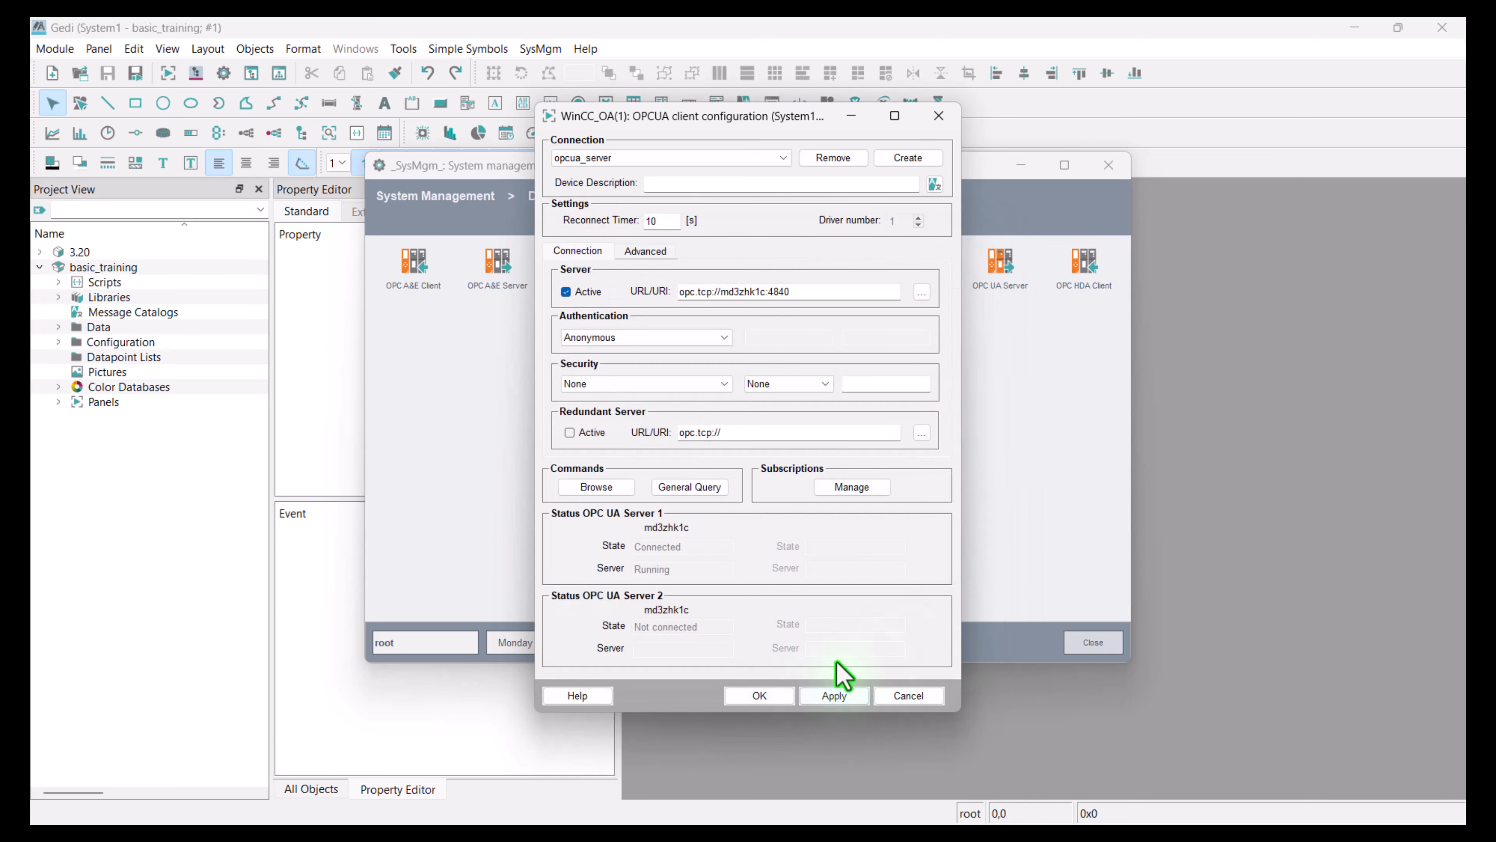
{"action": "left_click", "coordinate": [753, 696]}
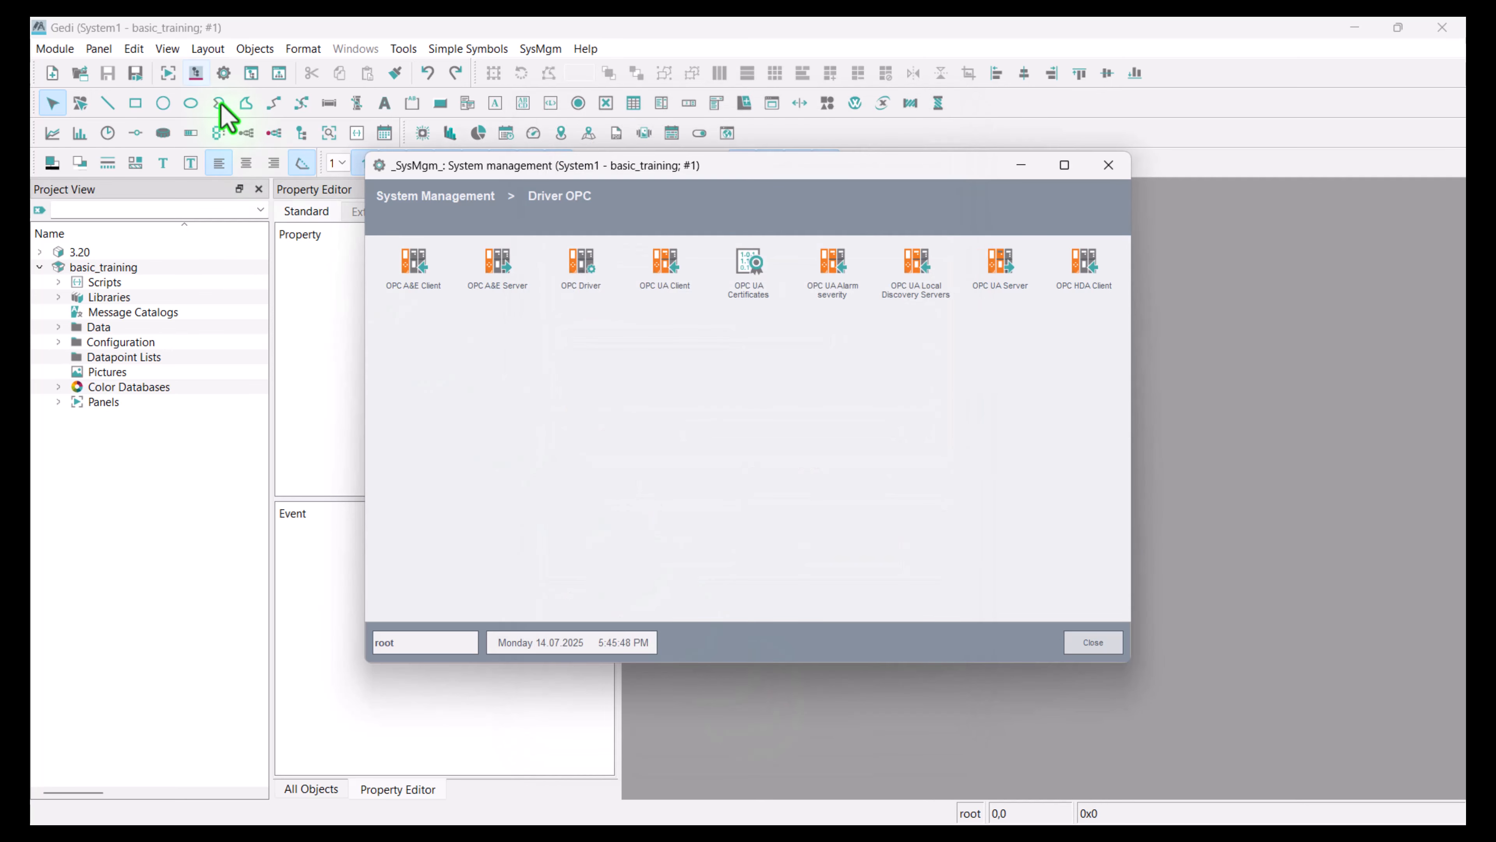
Open the datapoint parameterization in an enlarged window and expand the pump datapoint p1 down to its flowrate value element
{"action": "left_click", "coordinate": [196, 73]}
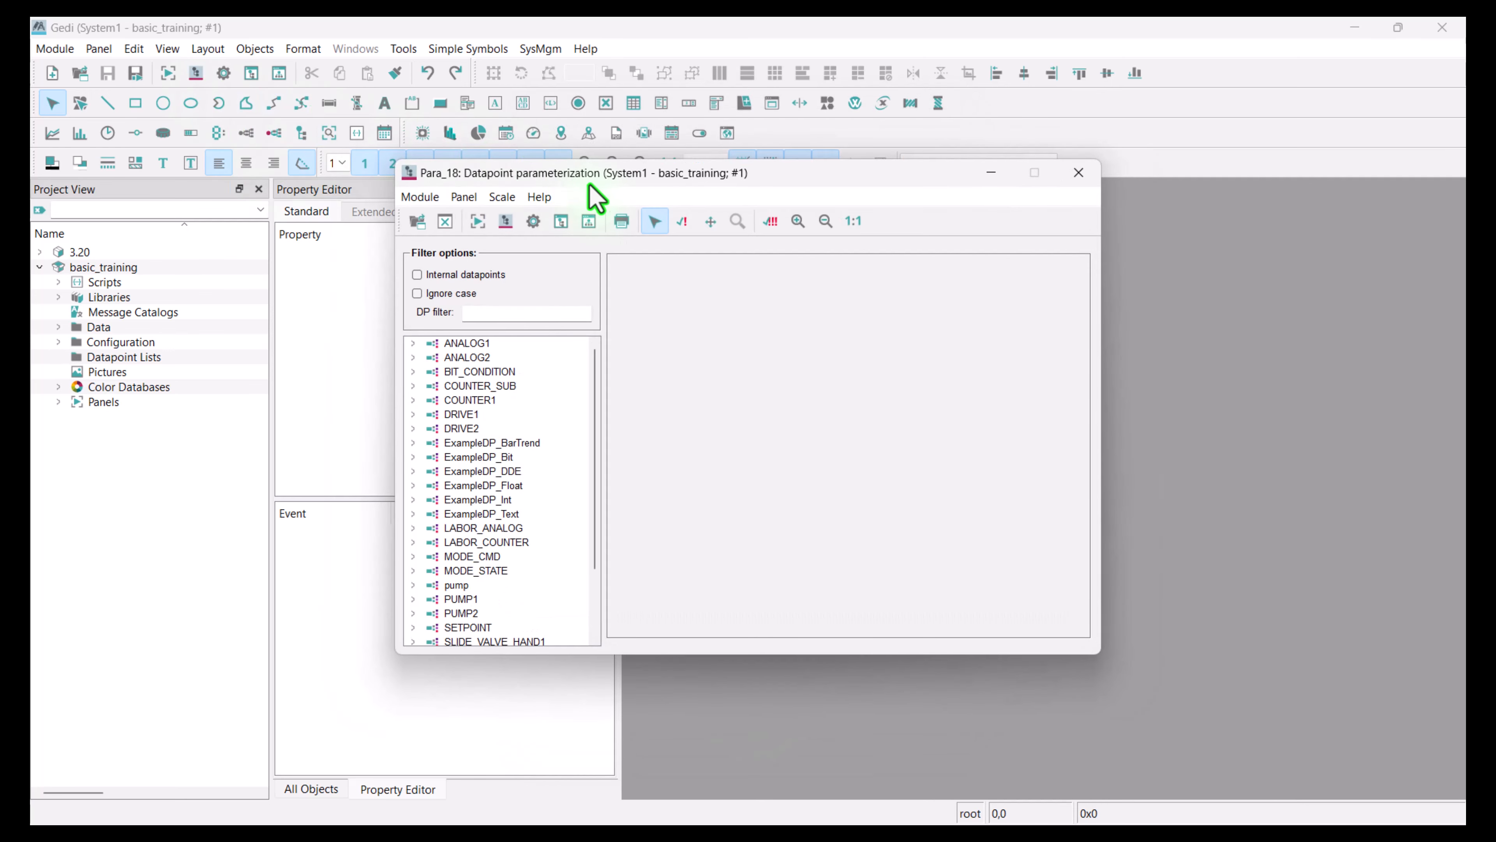
{"action": "left_click_drag", "start_coordinate": [586, 176], "coordinate": [478, 122]}
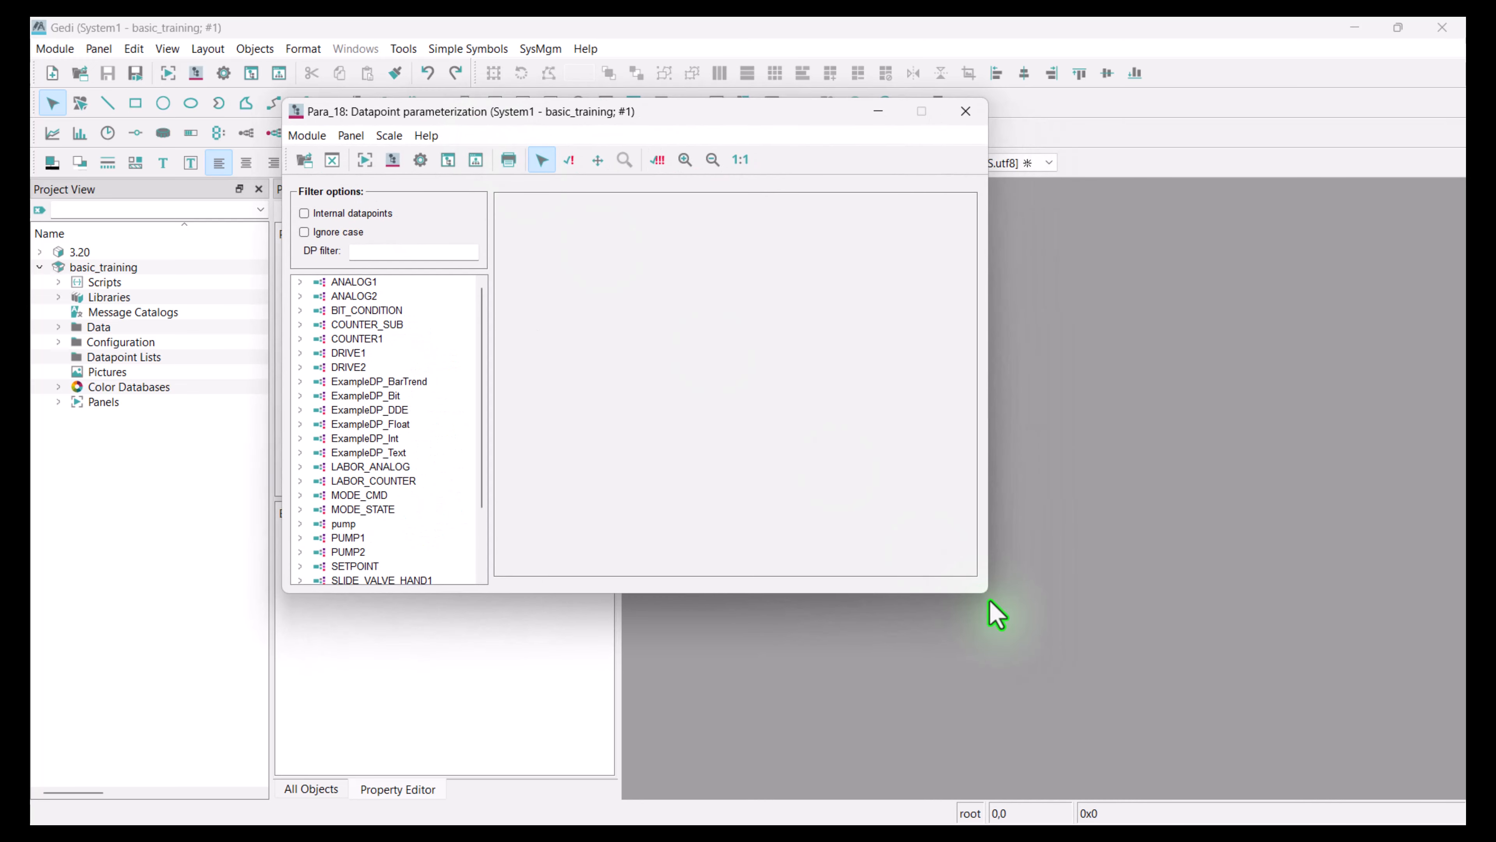
{"action": "left_click_drag", "start_coordinate": [990, 596], "coordinate": [1237, 757]}
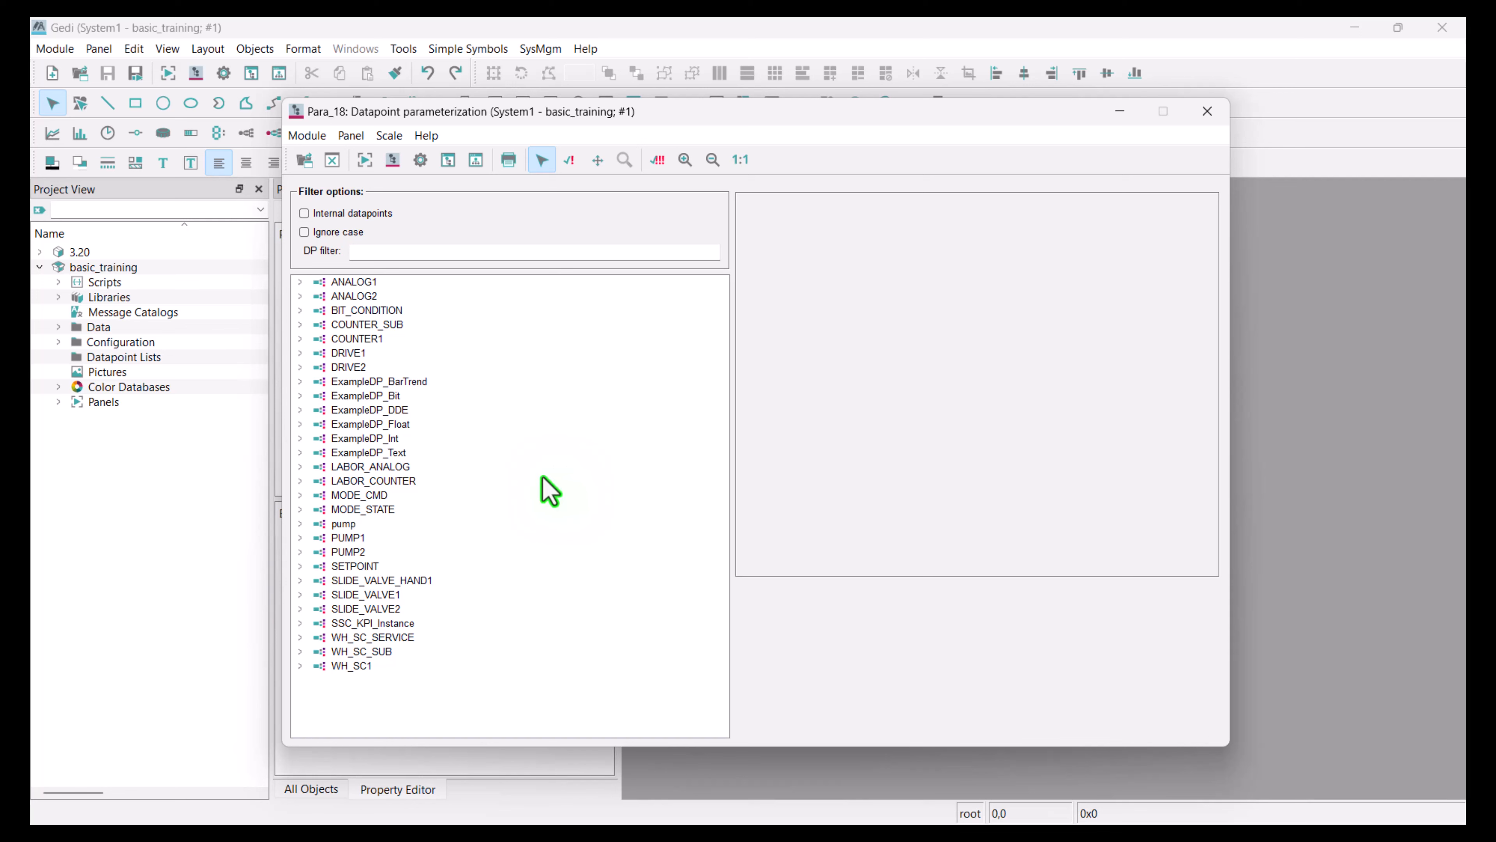
{"action": "left_click", "coordinate": [299, 524]}
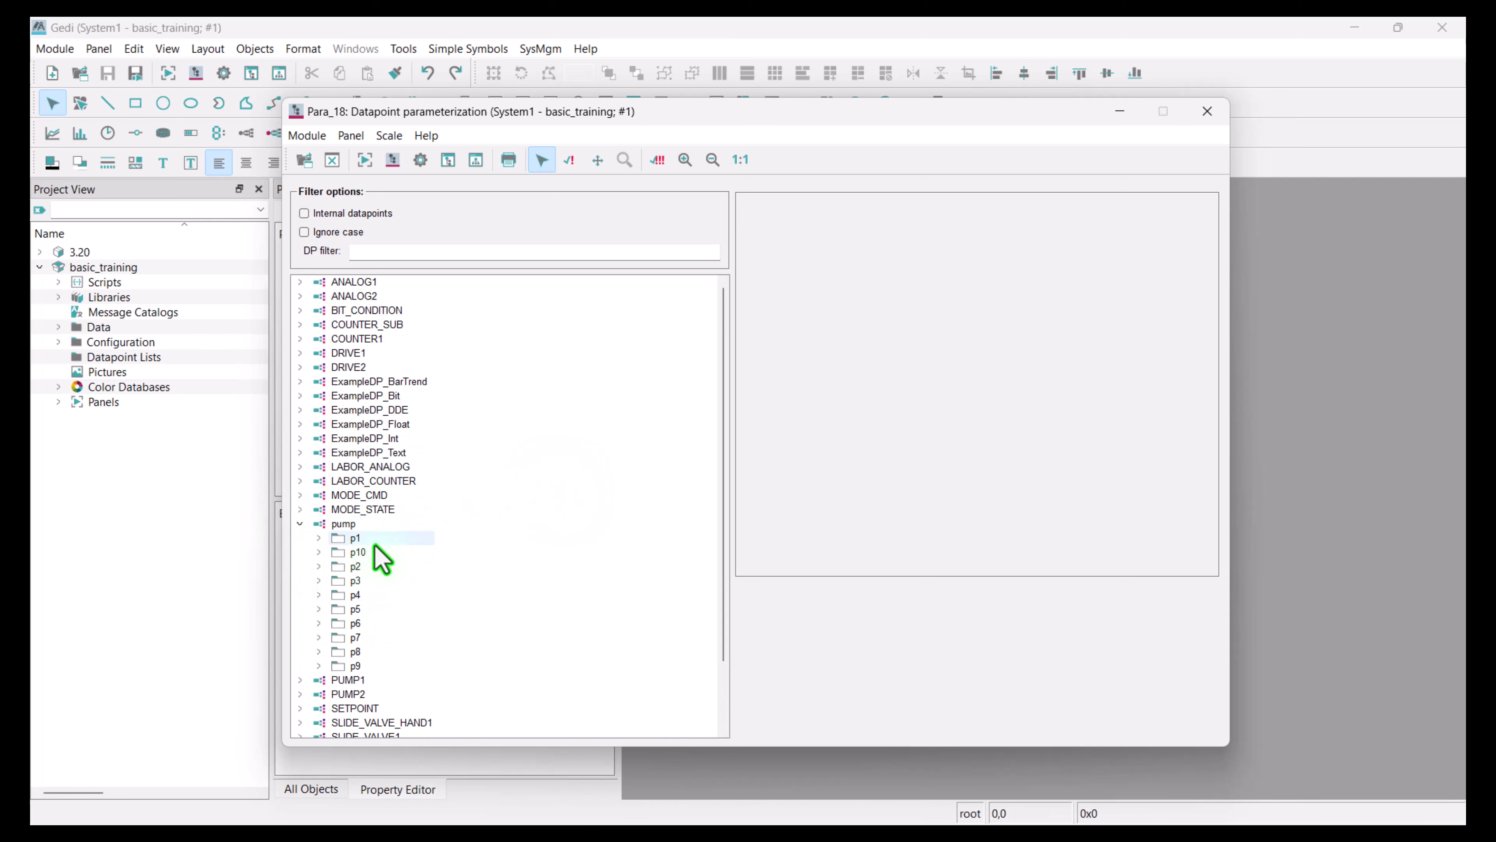
{"action": "left_click", "coordinate": [318, 537]}
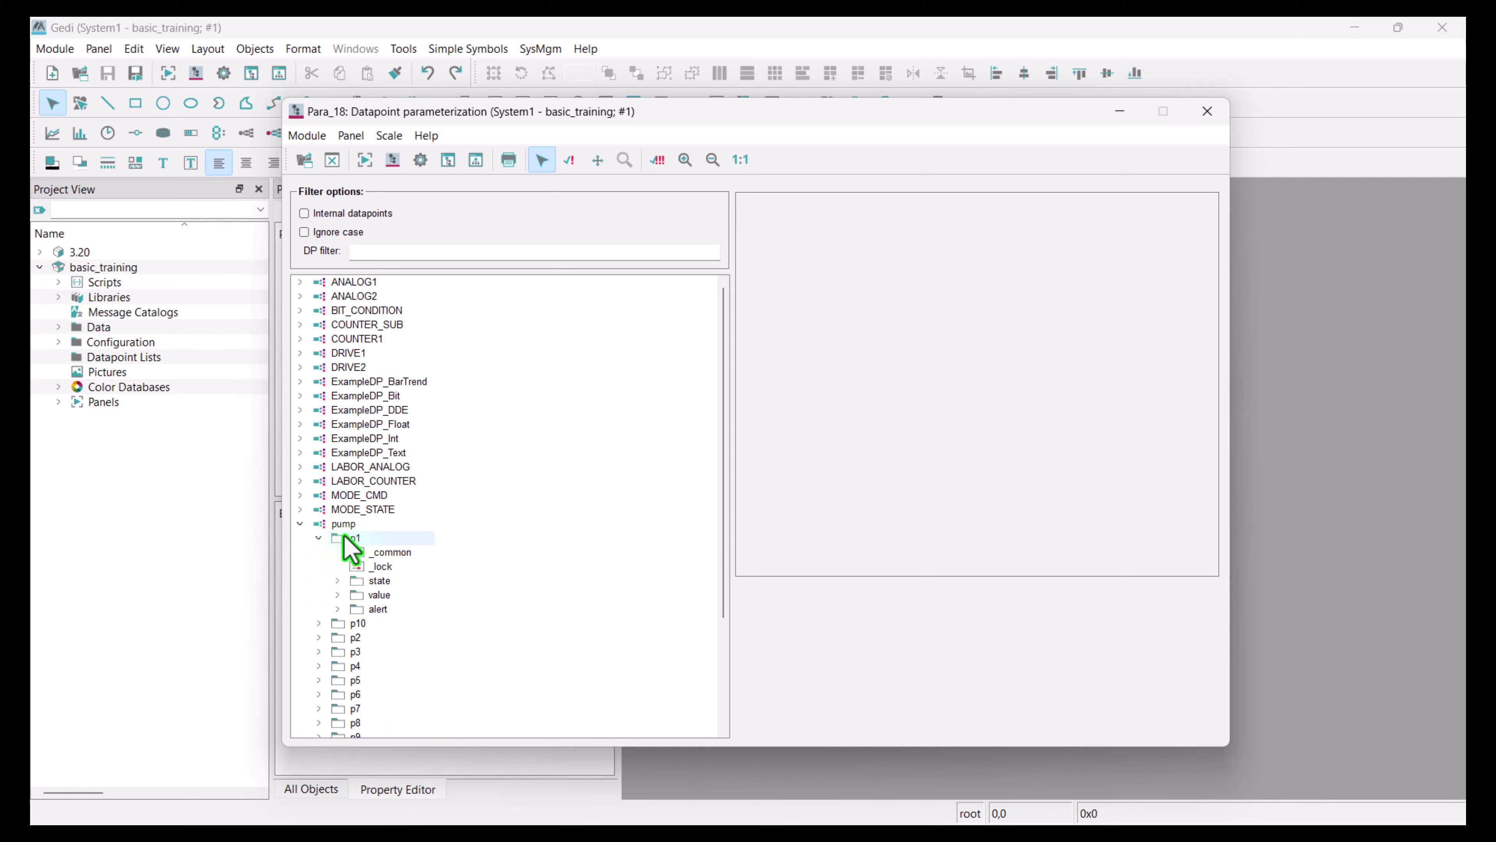
{"action": "left_click", "coordinate": [337, 595]}
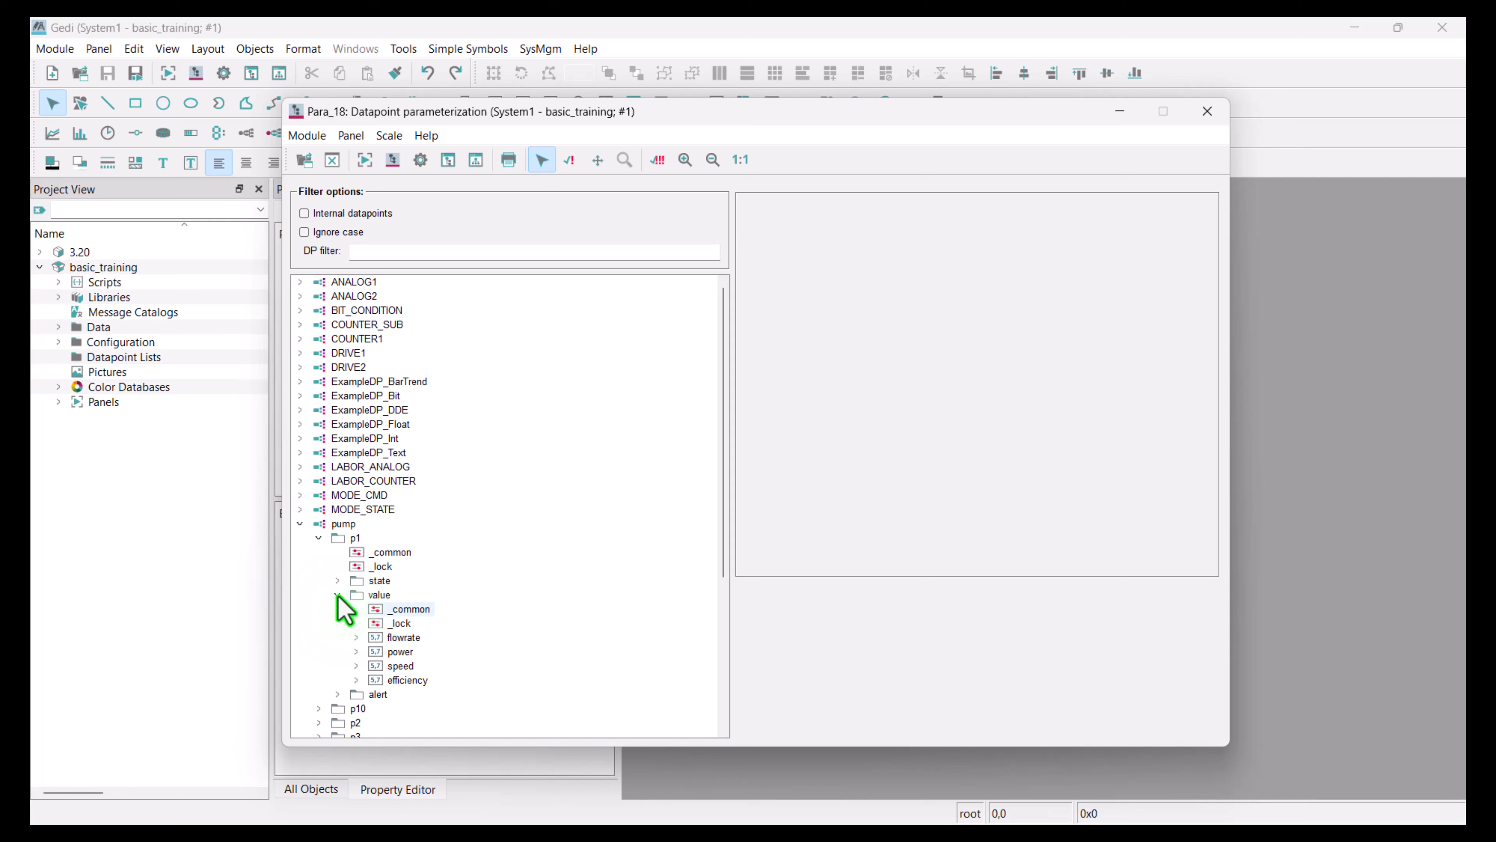
{"action": "left_click", "coordinate": [357, 638]}
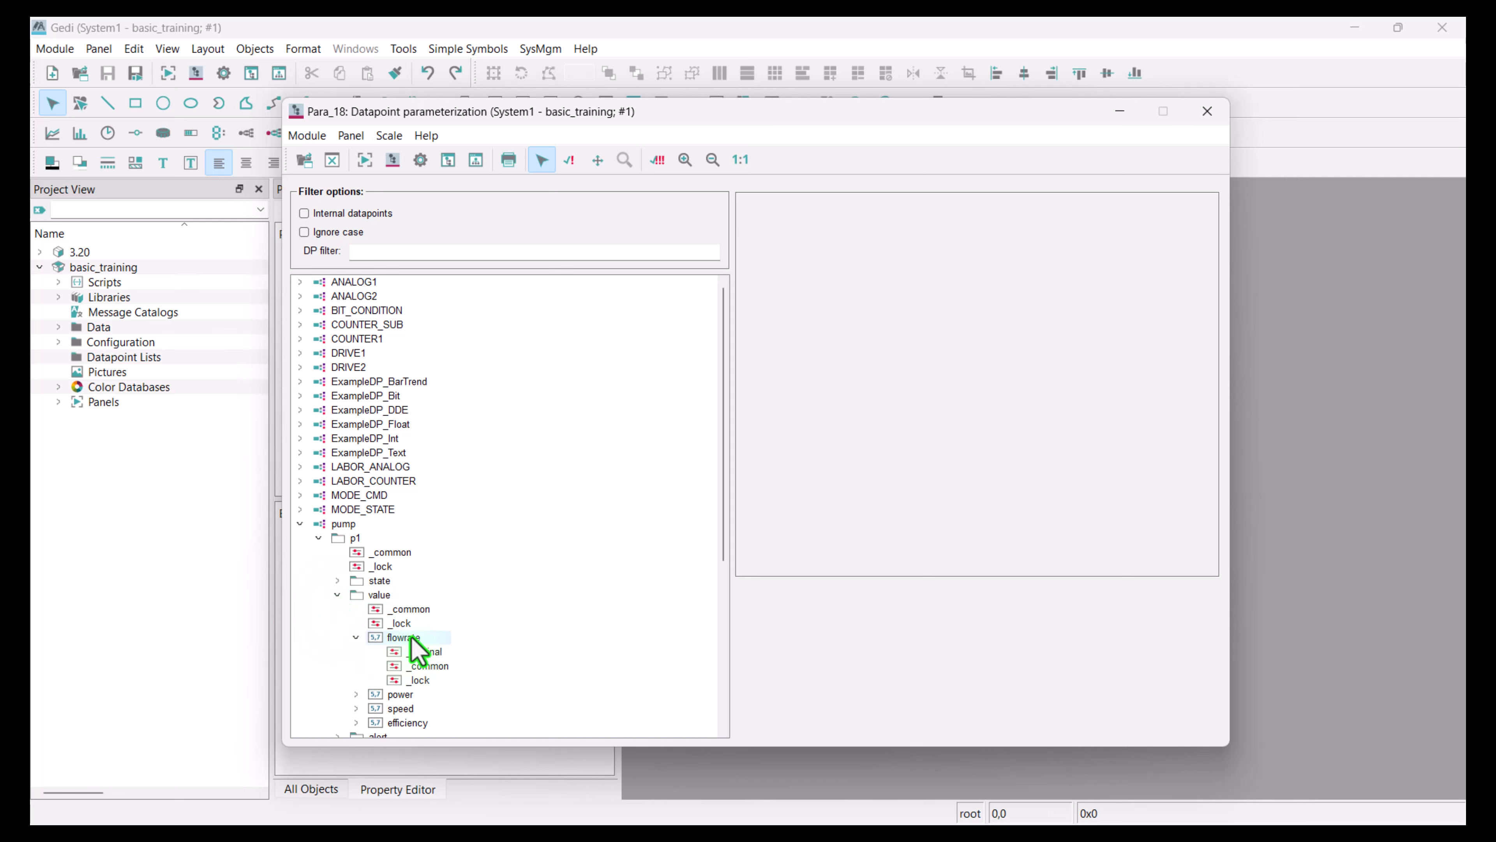
{"action": "mouse_move", "coordinate": [414, 644]}
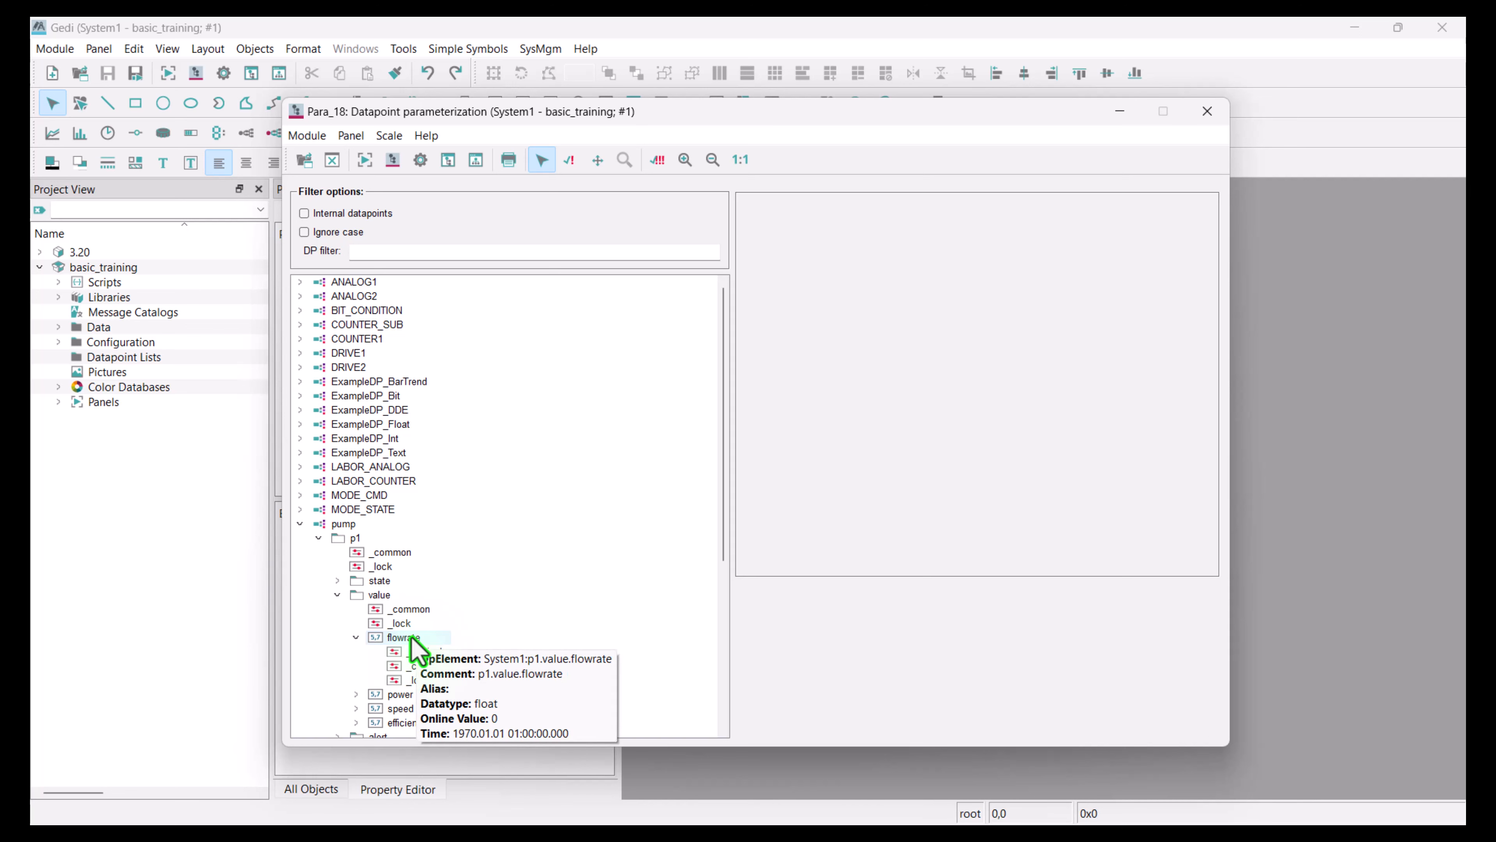
Insert a Periphery address config on the flowrate element of datapoint p1
{"action": "right_click", "coordinate": [412, 638]}
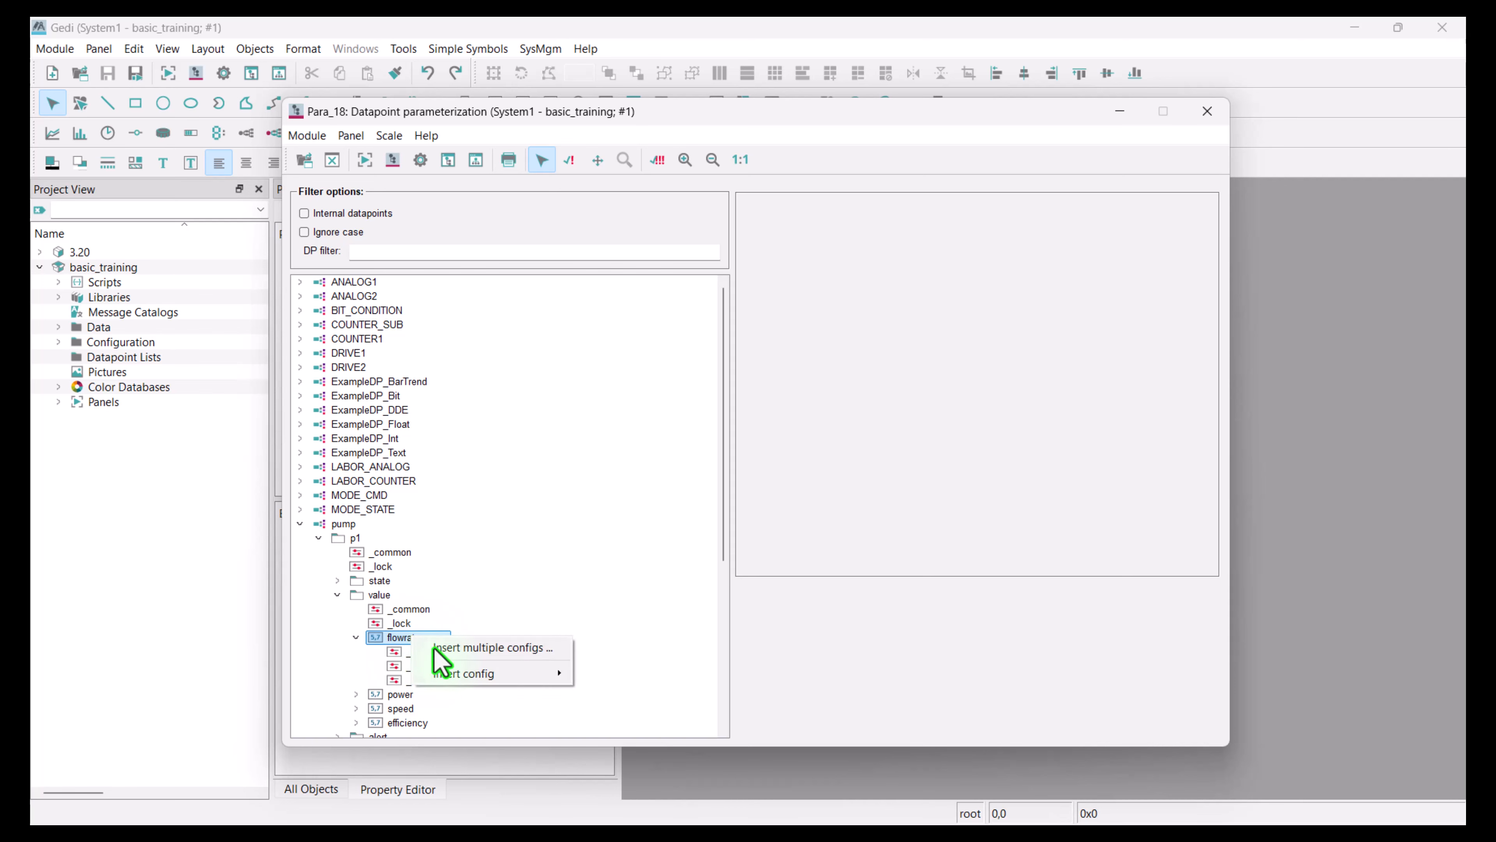
{"action": "mouse_move", "coordinate": [495, 674]}
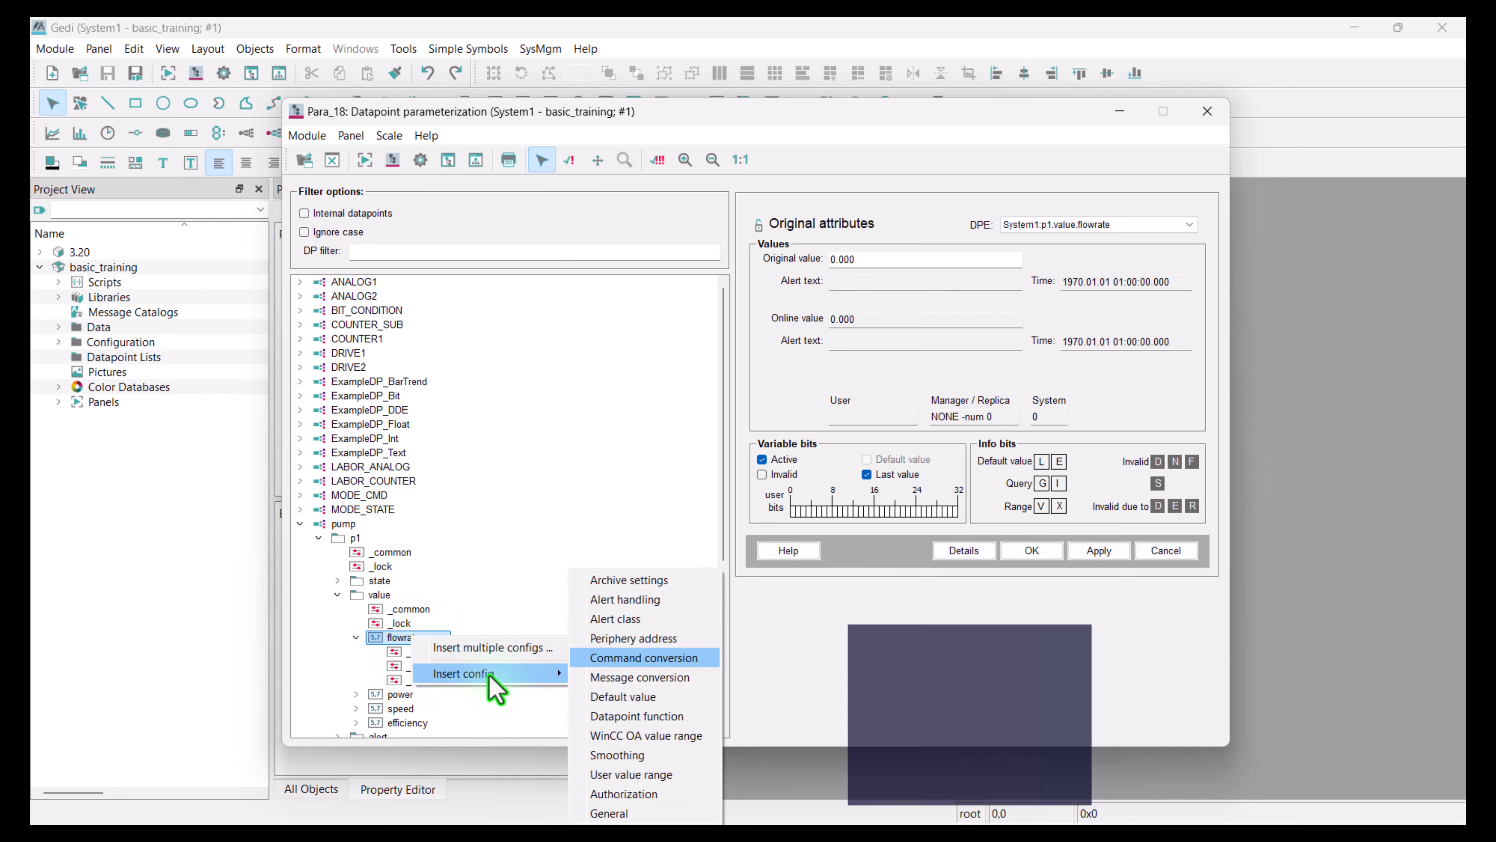
{"action": "left_click", "coordinate": [692, 639]}
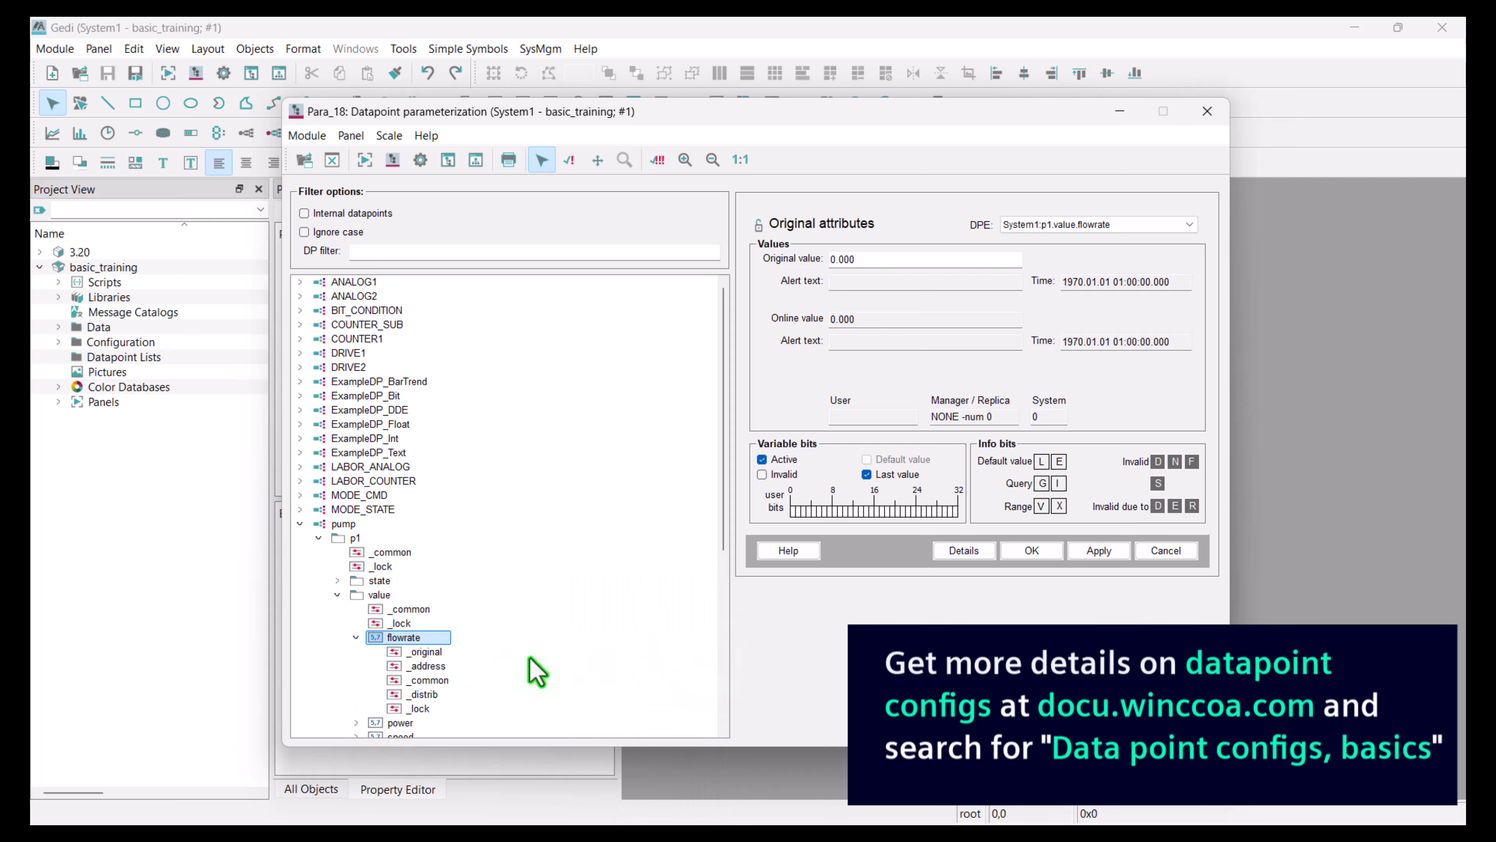
Open the flowrate's _address config and configure it with the OPCUA CLIENT driver type
{"action": "left_click", "coordinate": [435, 668]}
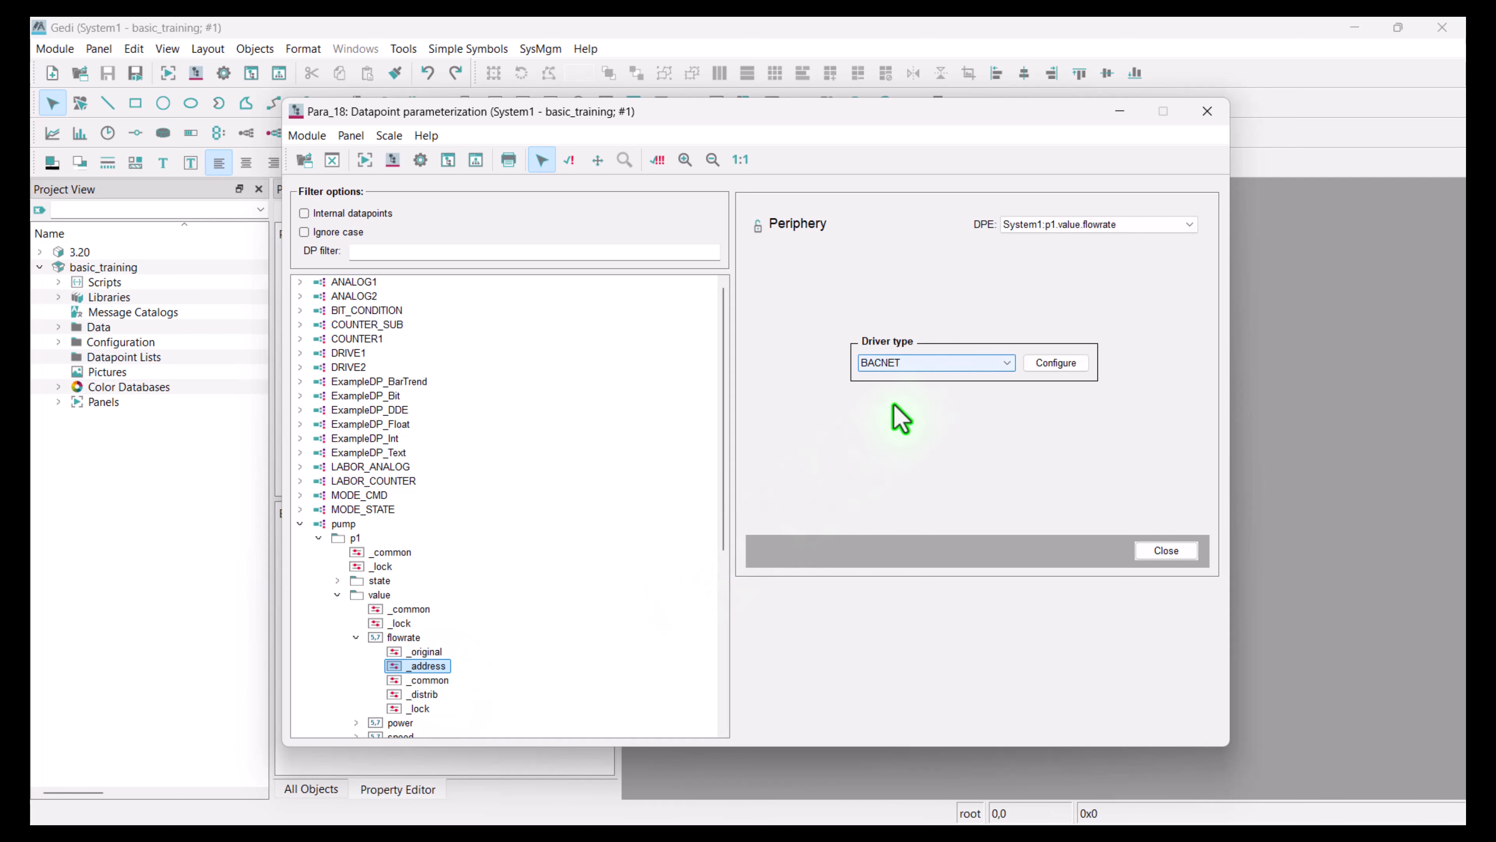
{"action": "left_click", "coordinate": [939, 366]}
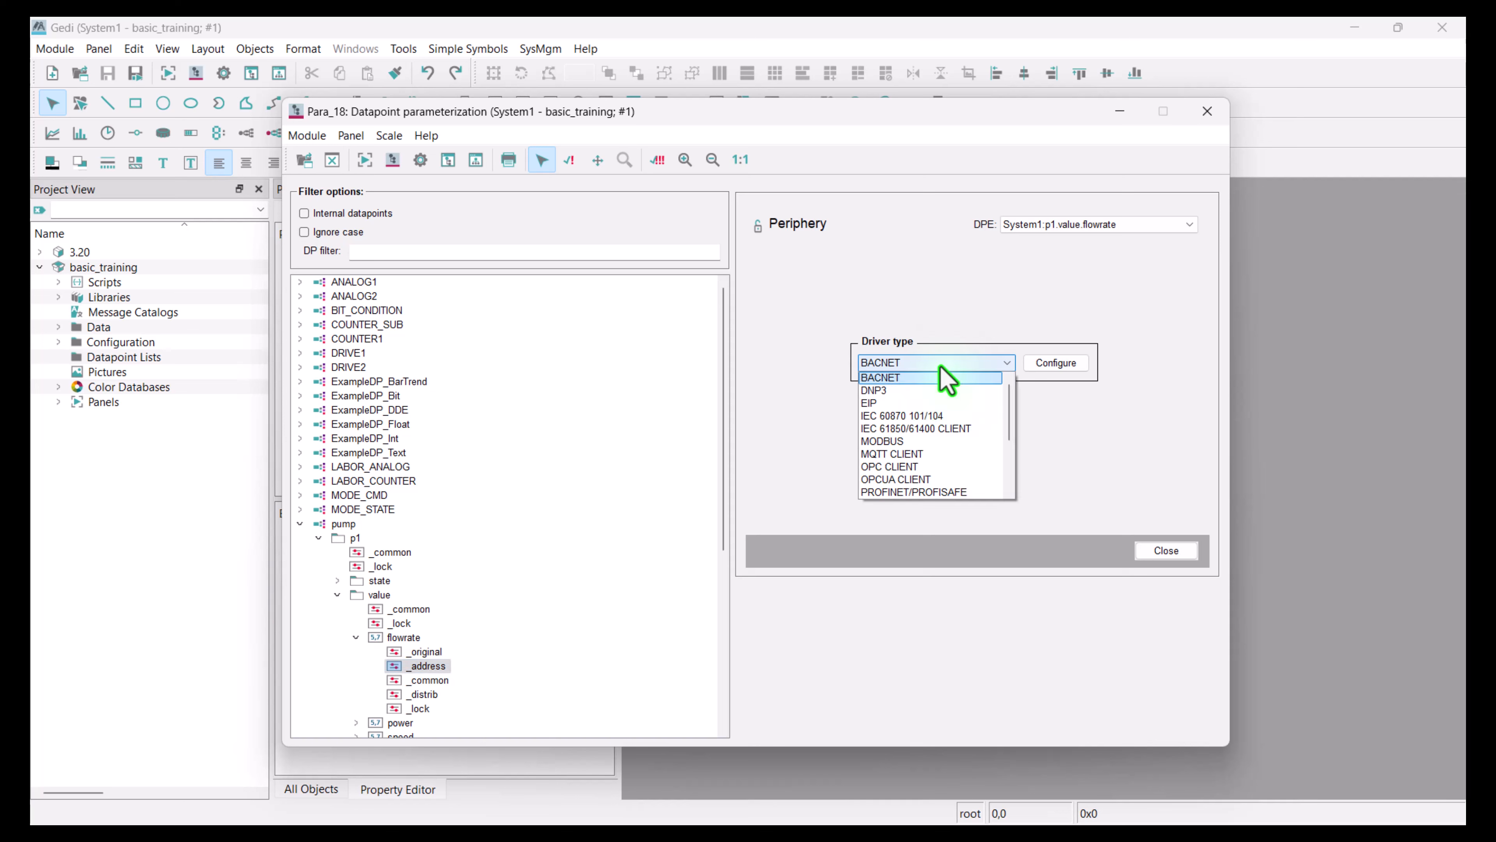
{"action": "left_click", "coordinate": [909, 480]}
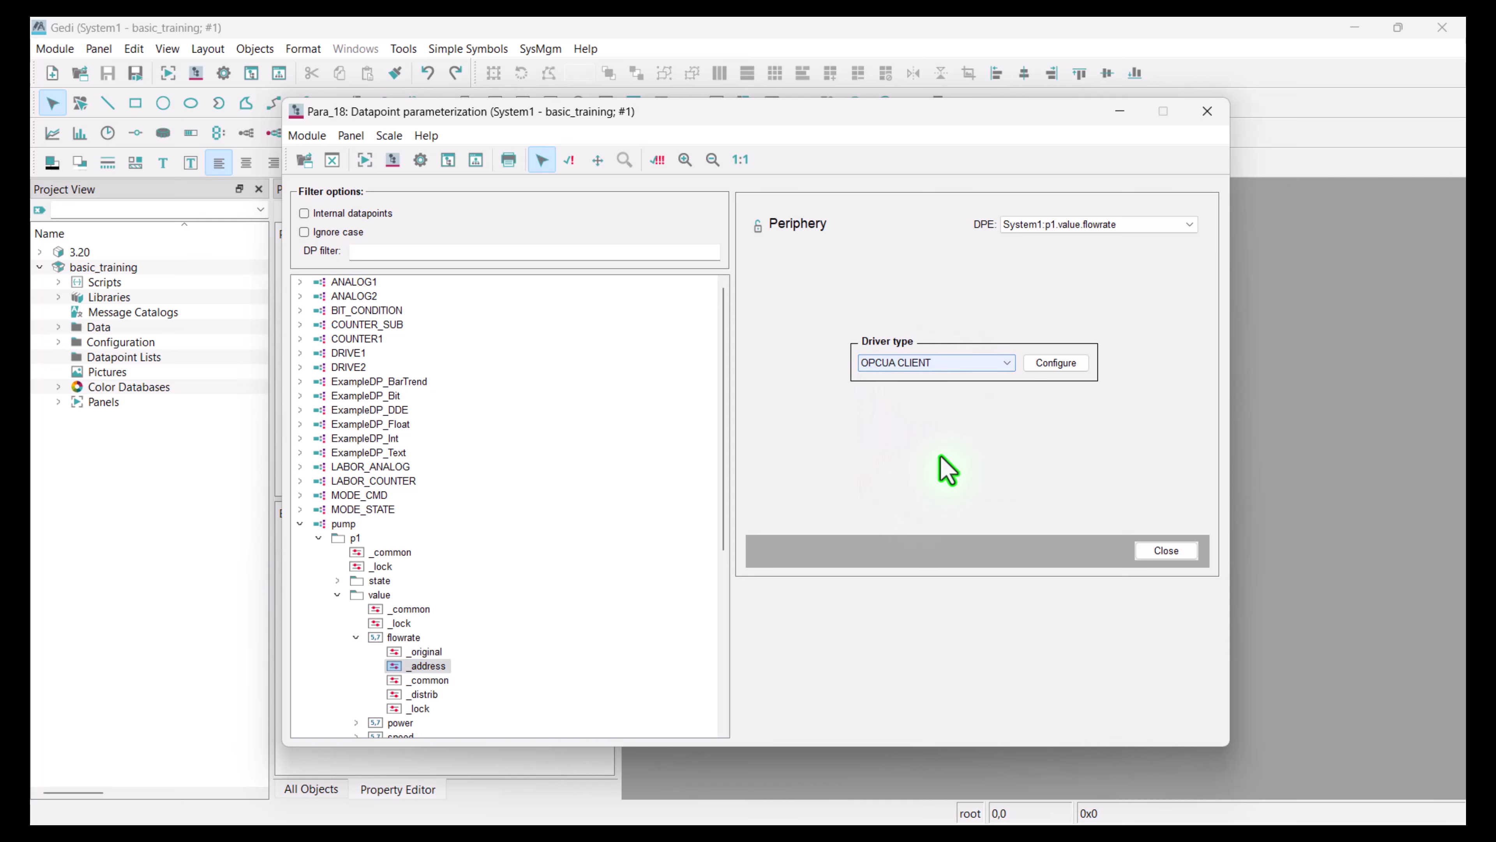
{"action": "left_click", "coordinate": [1054, 364]}
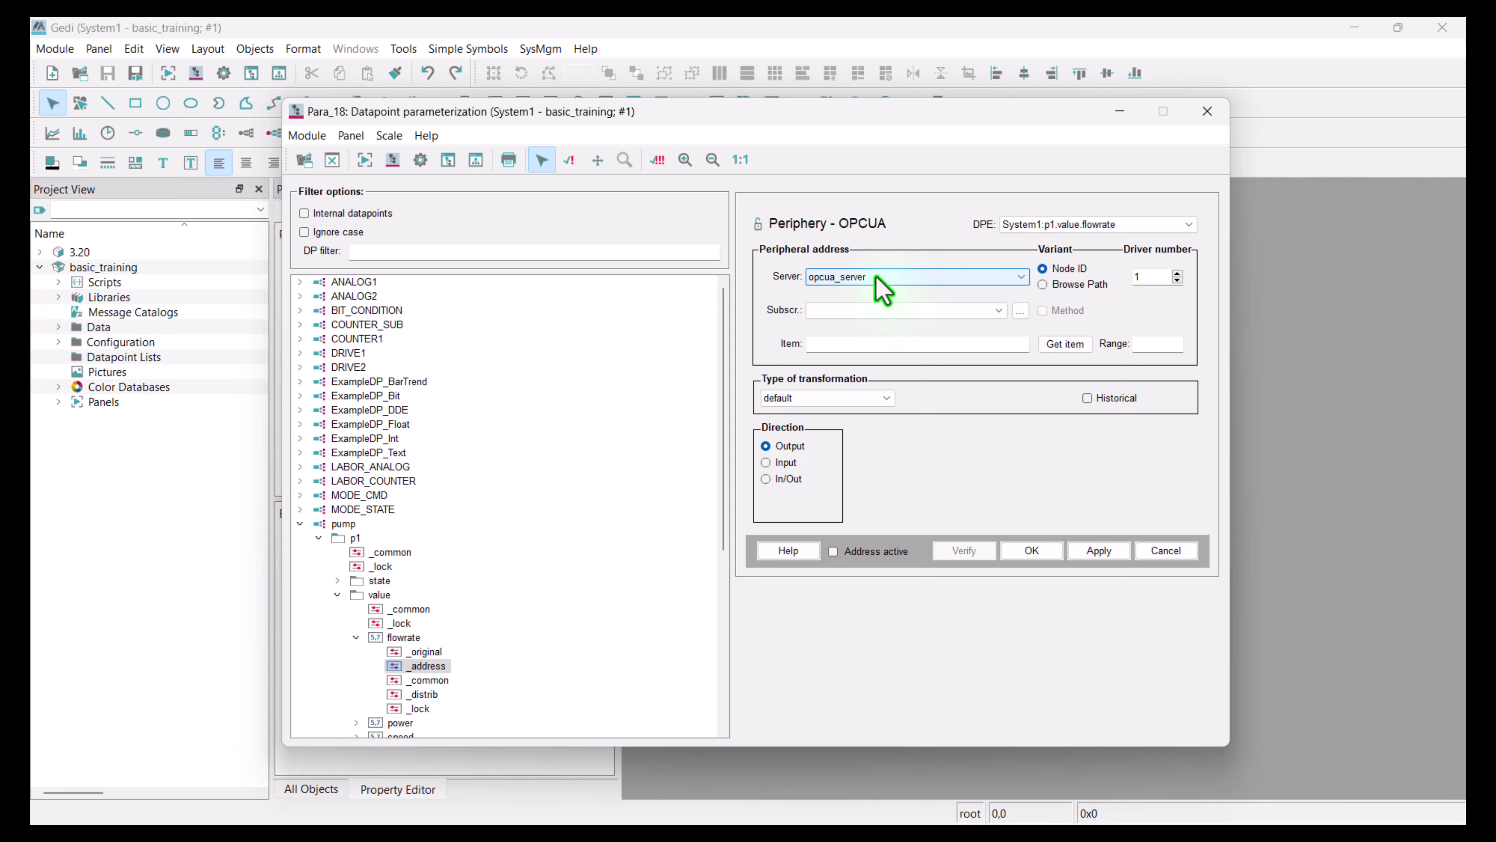
{"action": "key", "text": "Tab"}
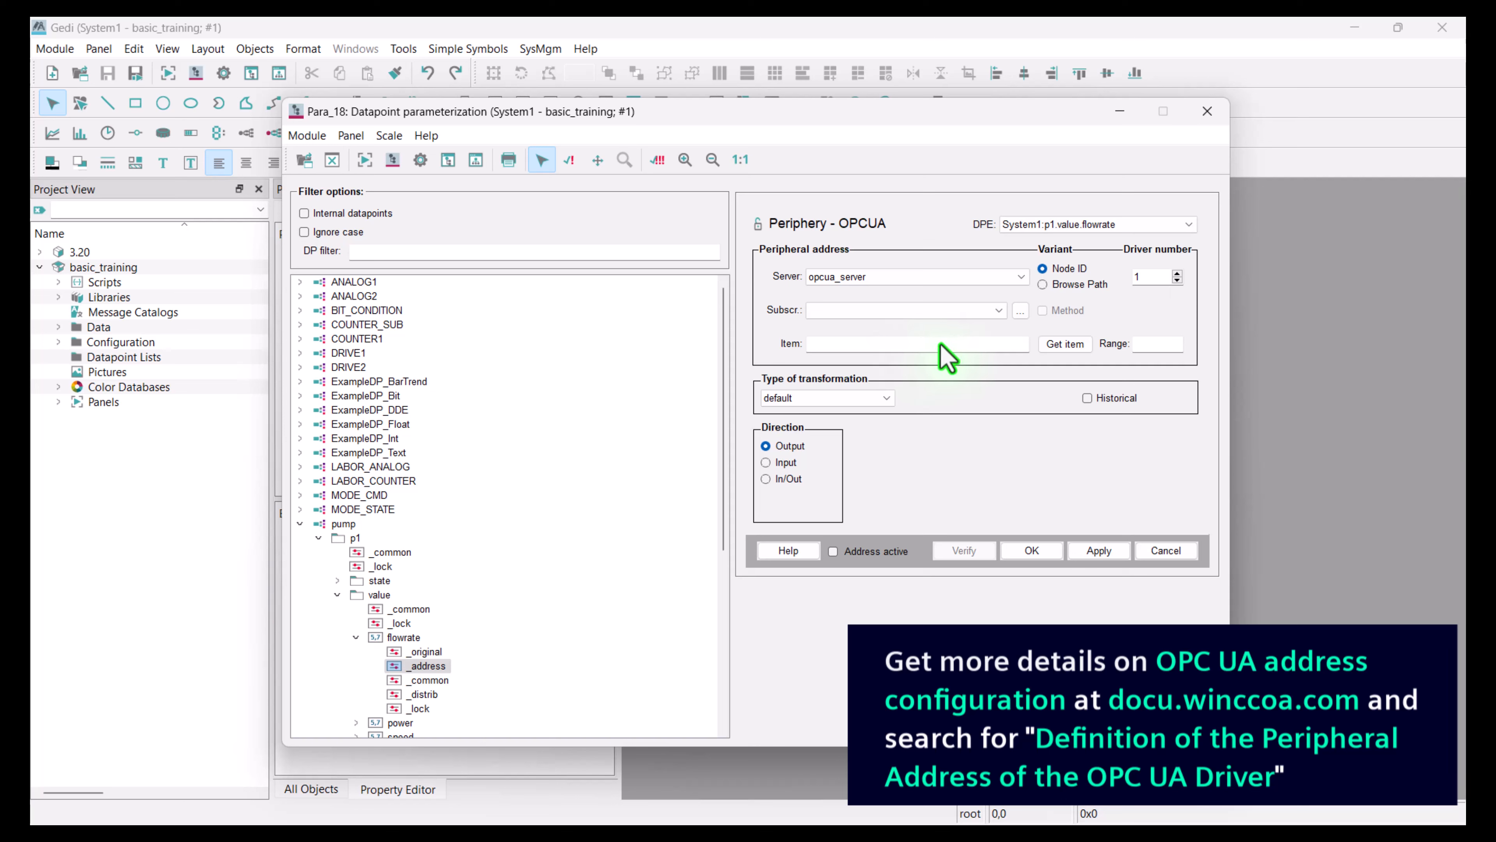
Assign the server item FlowRate under MyPlant, Area1, Line1, Pump1 to the flowrate's peripheral address
{"action": "left_click", "coordinate": [1059, 349]}
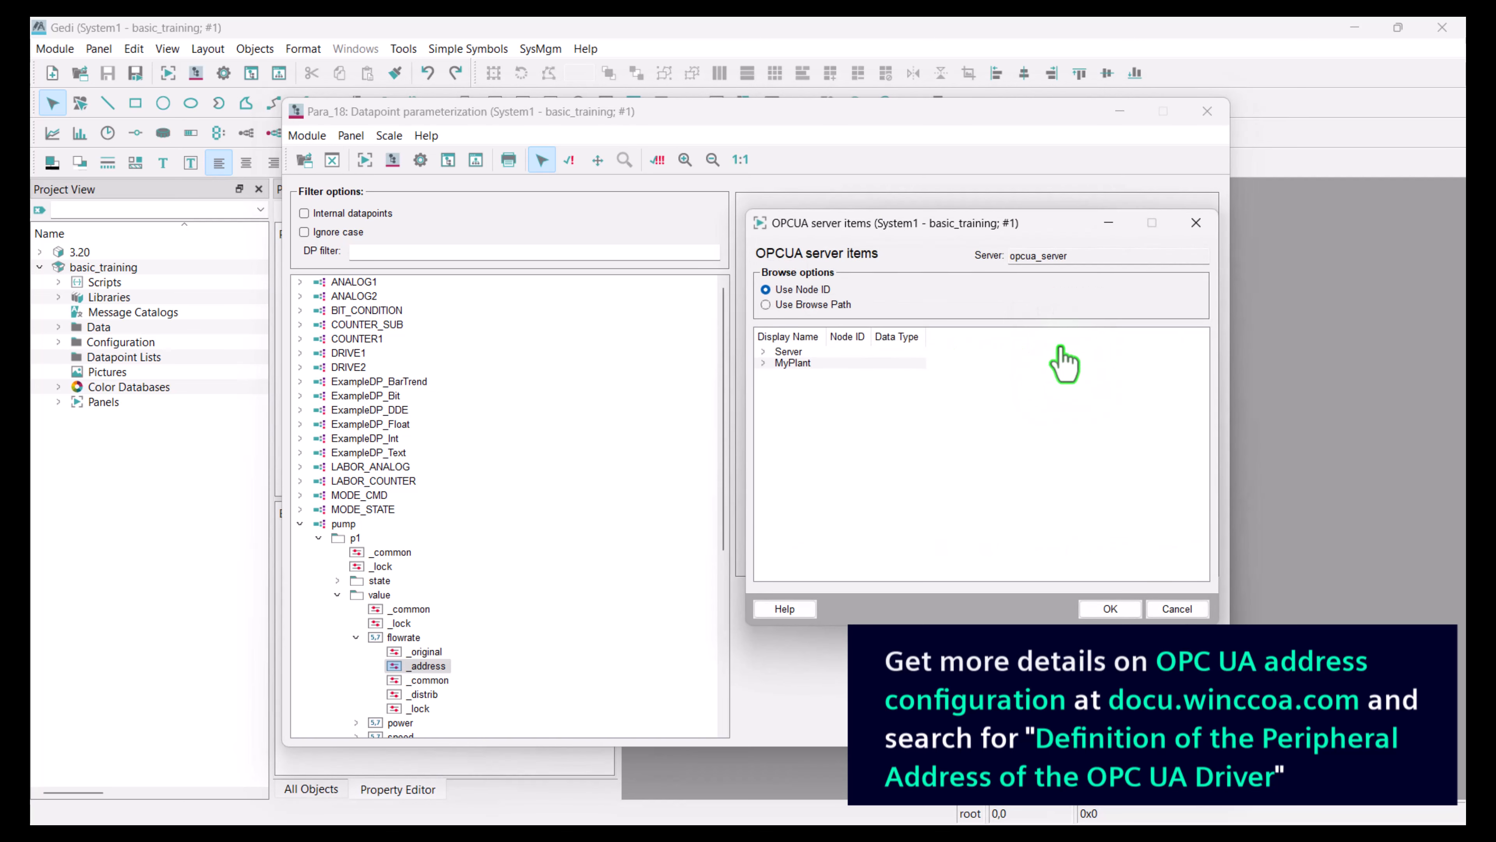
{"action": "left_click", "coordinate": [761, 363]}
{"action": "left_click", "coordinate": [781, 374]}
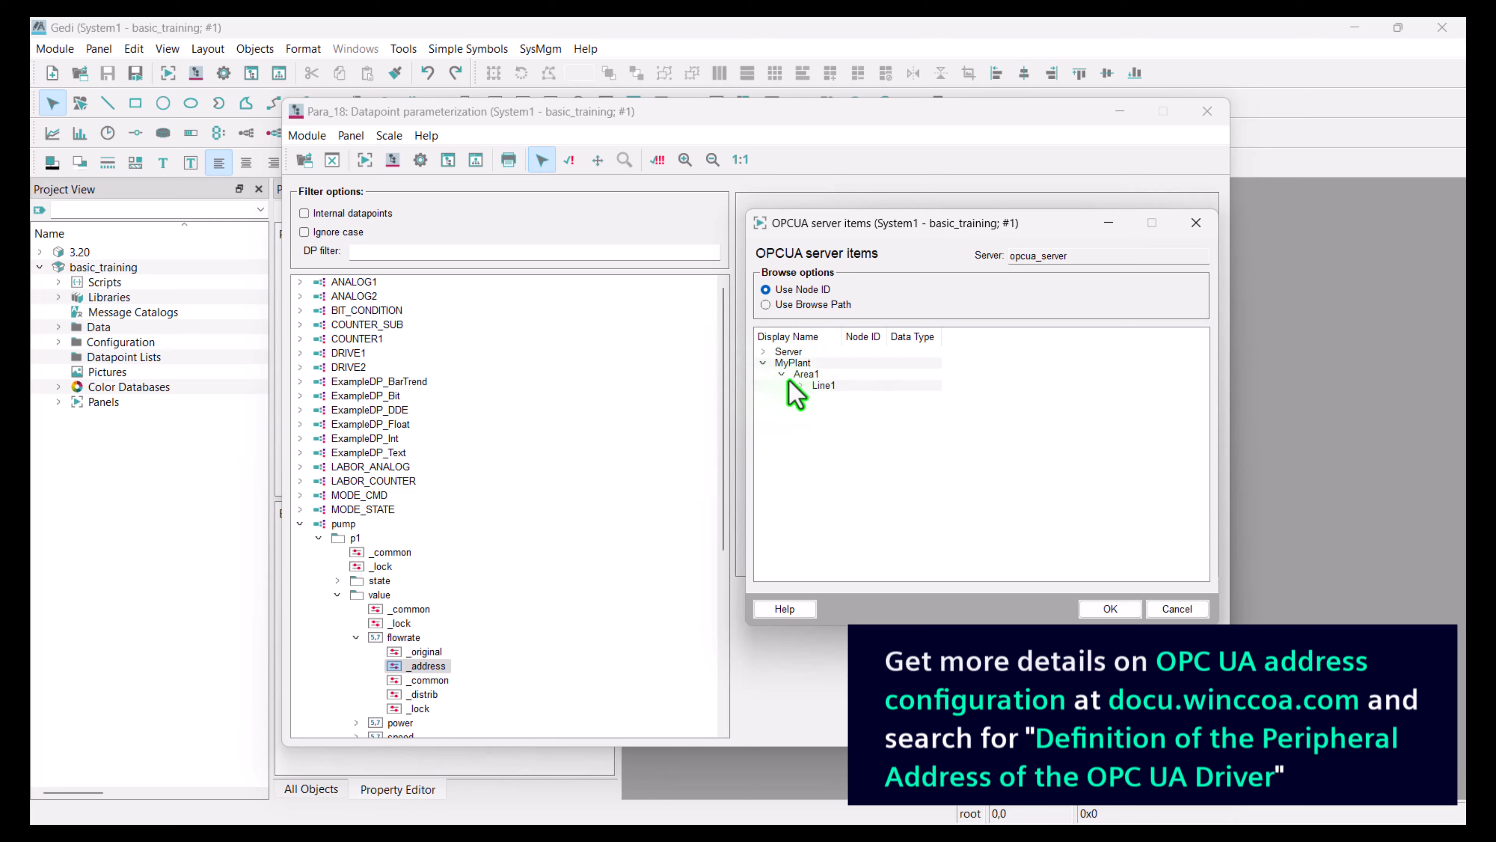
{"action": "left_click", "coordinate": [800, 385]}
{"action": "left_click", "coordinate": [818, 396]}
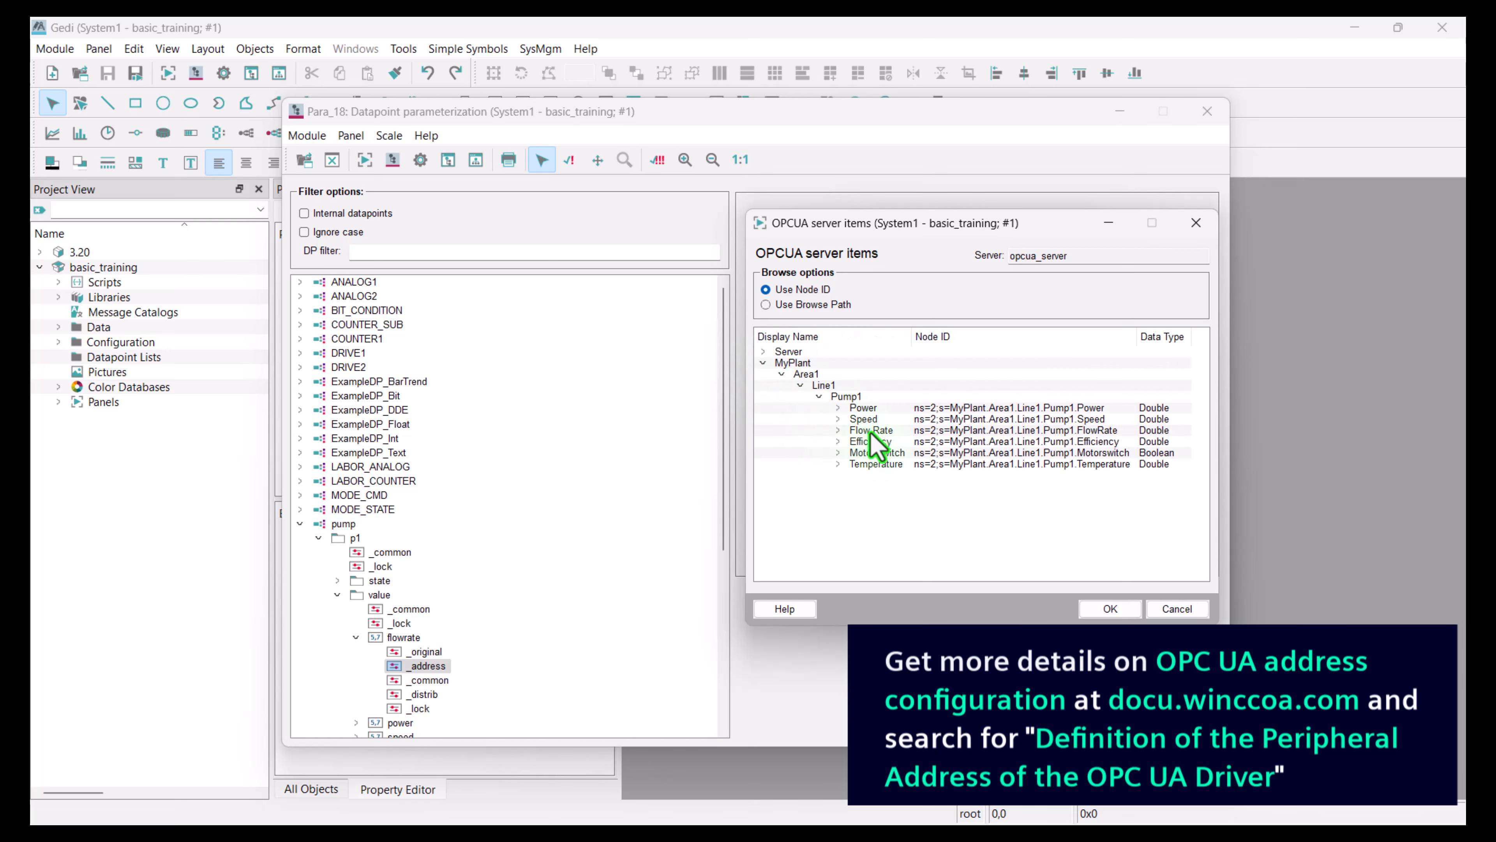
{"action": "left_click", "coordinate": [871, 431]}
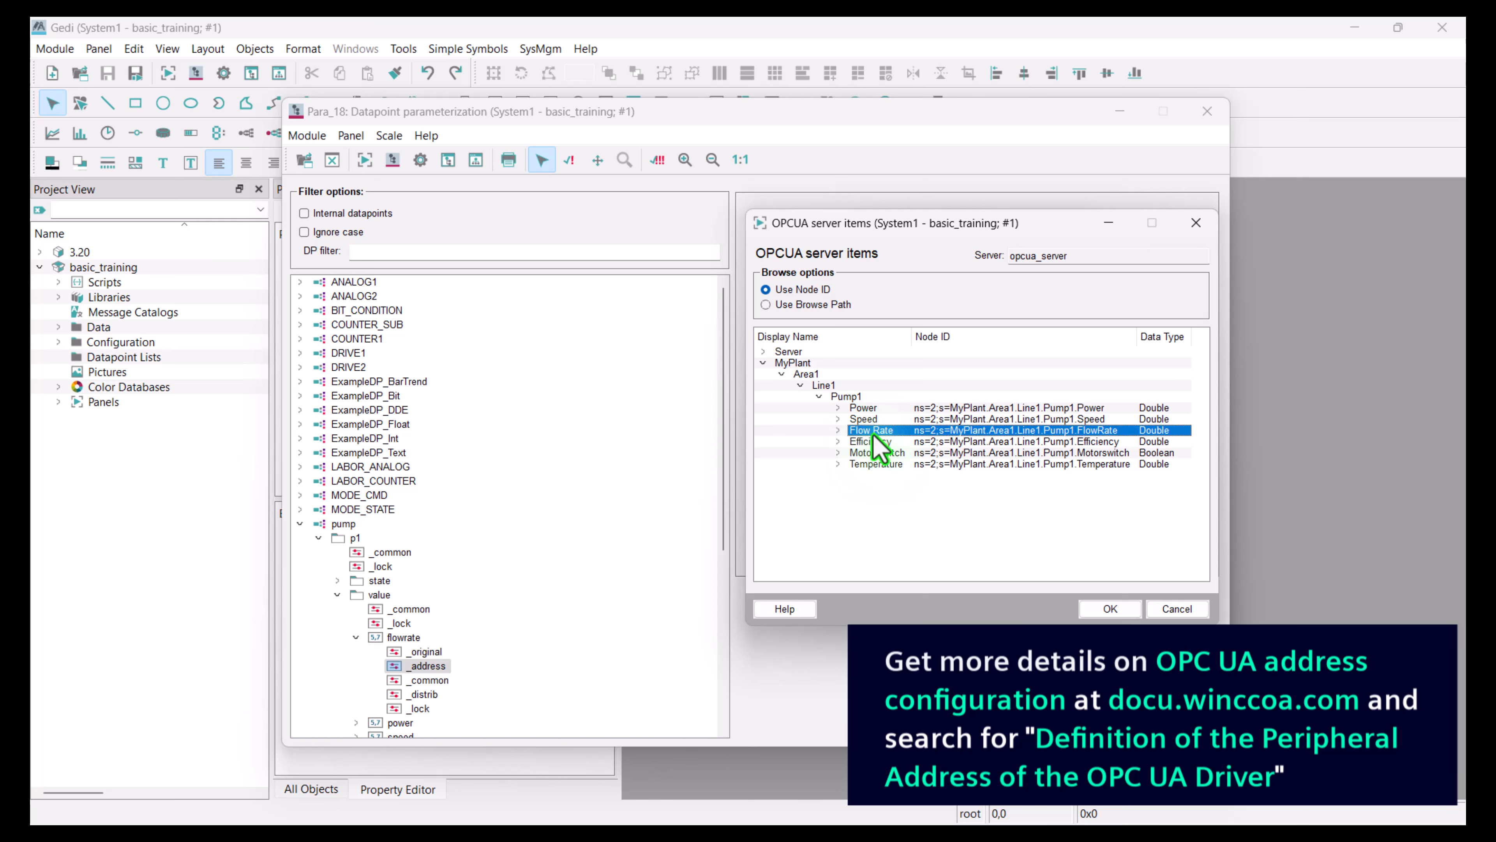
{"action": "left_click", "coordinate": [1110, 609]}
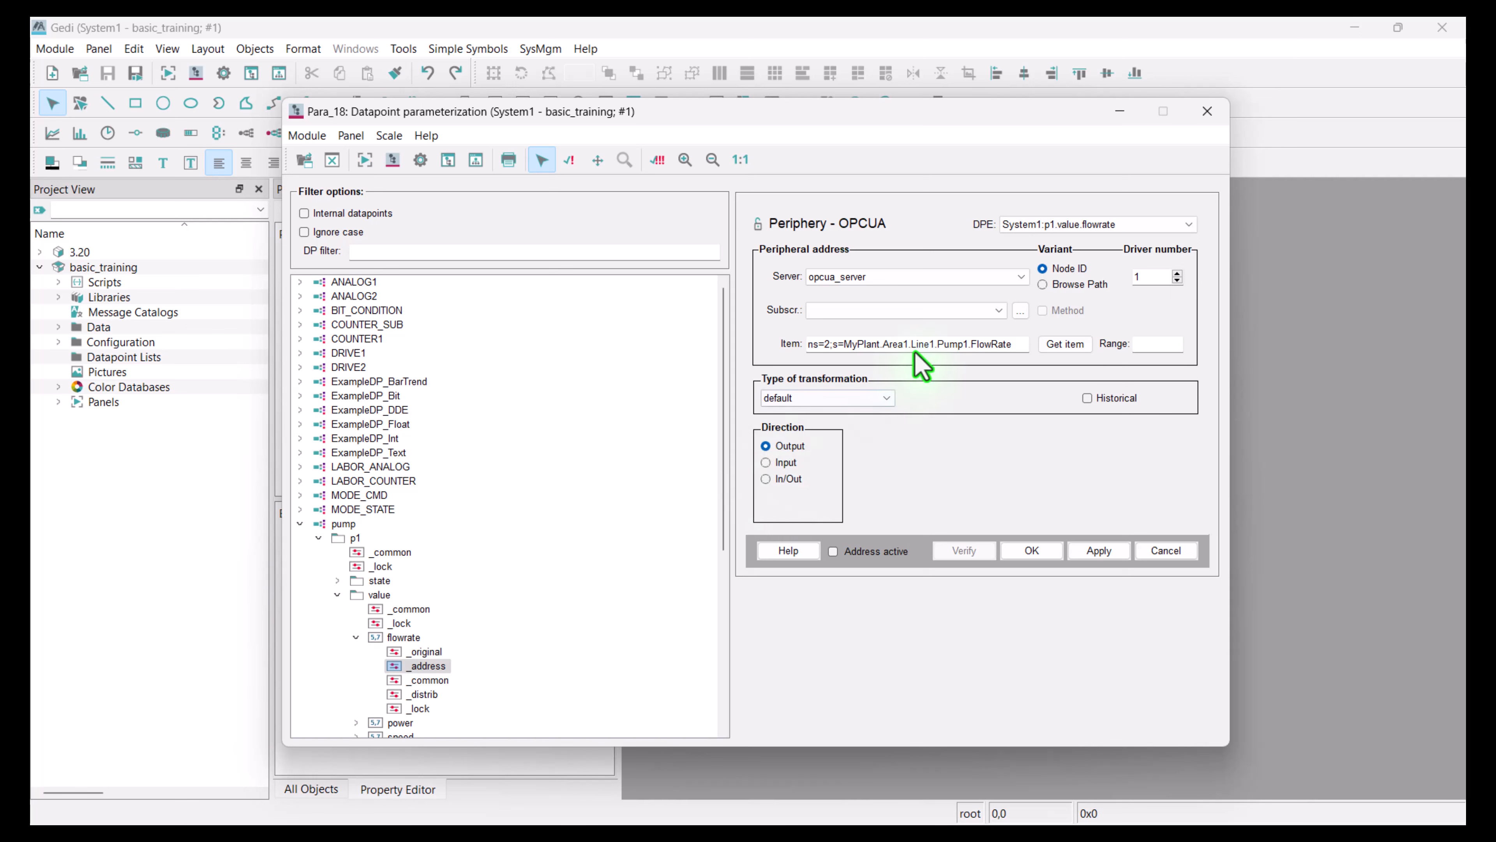
Create an OPC UA subscription named data with the Data subscription type and accept its default configuration
{"action": "left_click", "coordinate": [1021, 311]}
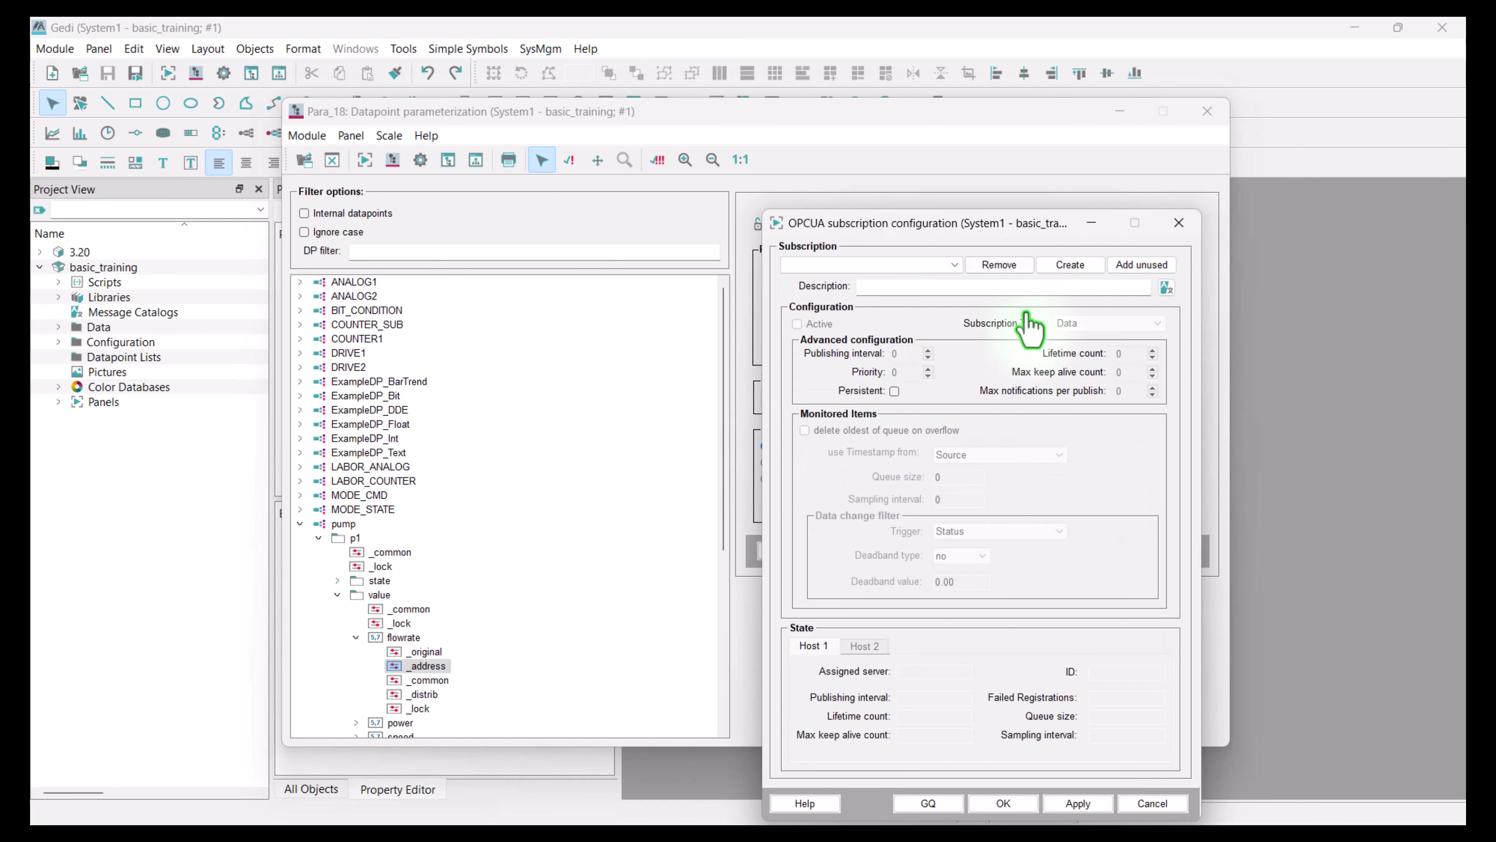
{"action": "left_click", "coordinate": [1073, 268]}
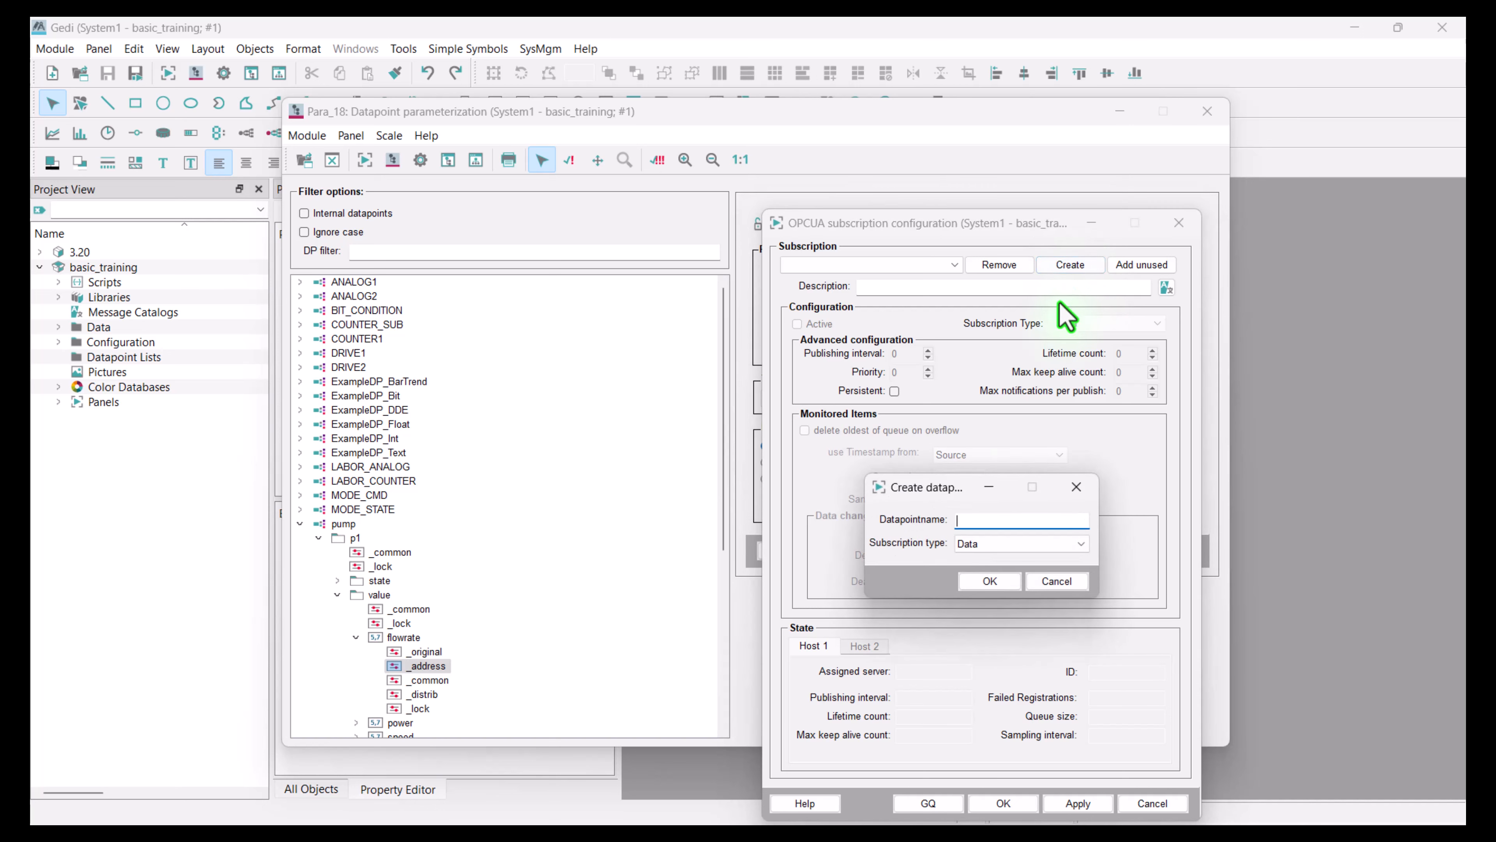
{"action": "type", "text": "data"}
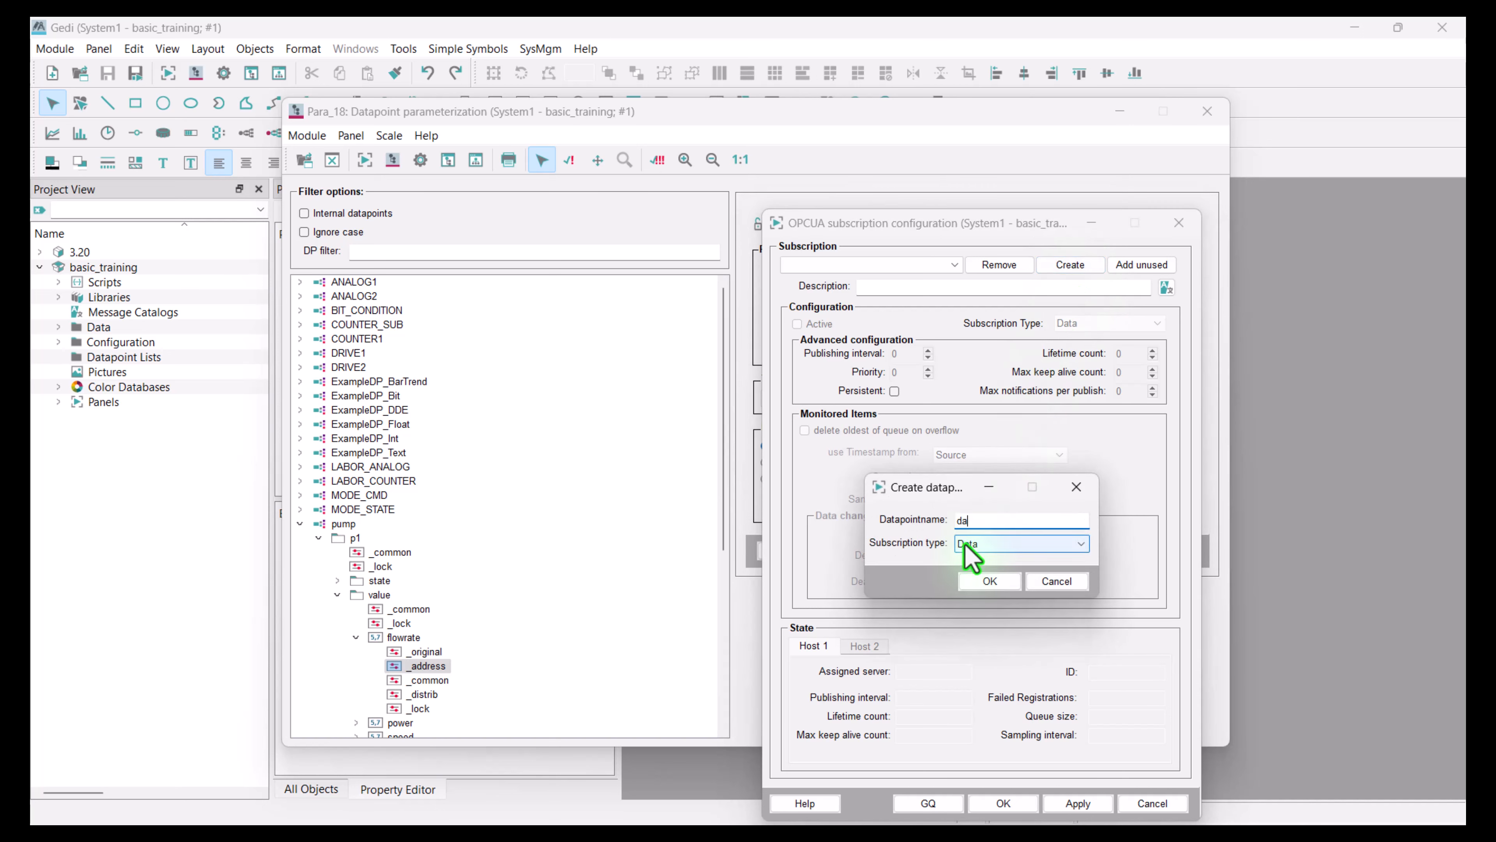
{"action": "left_click", "coordinate": [987, 580]}
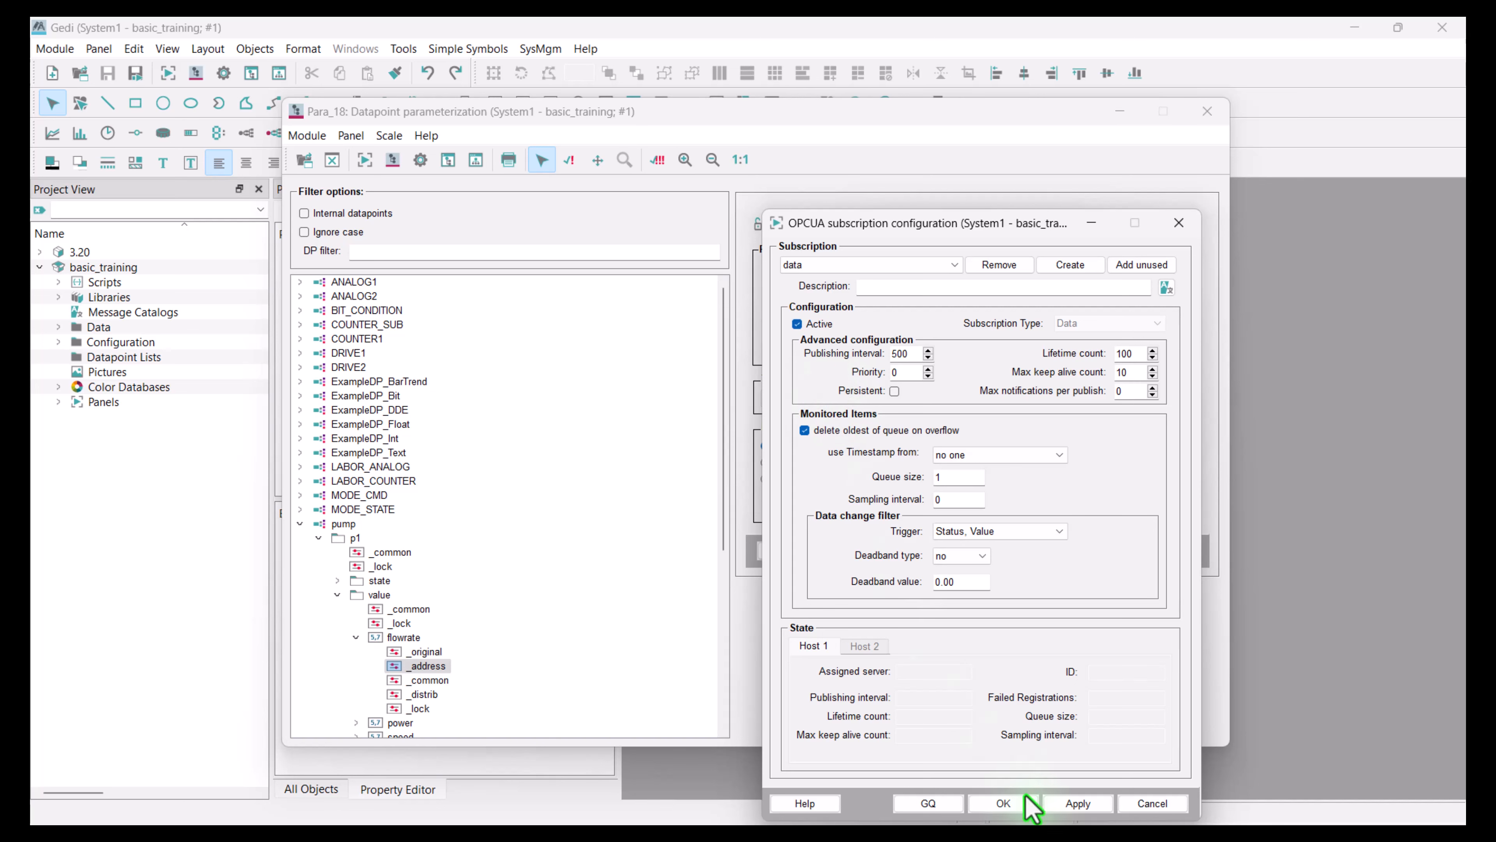
{"action": "left_click", "coordinate": [1004, 803]}
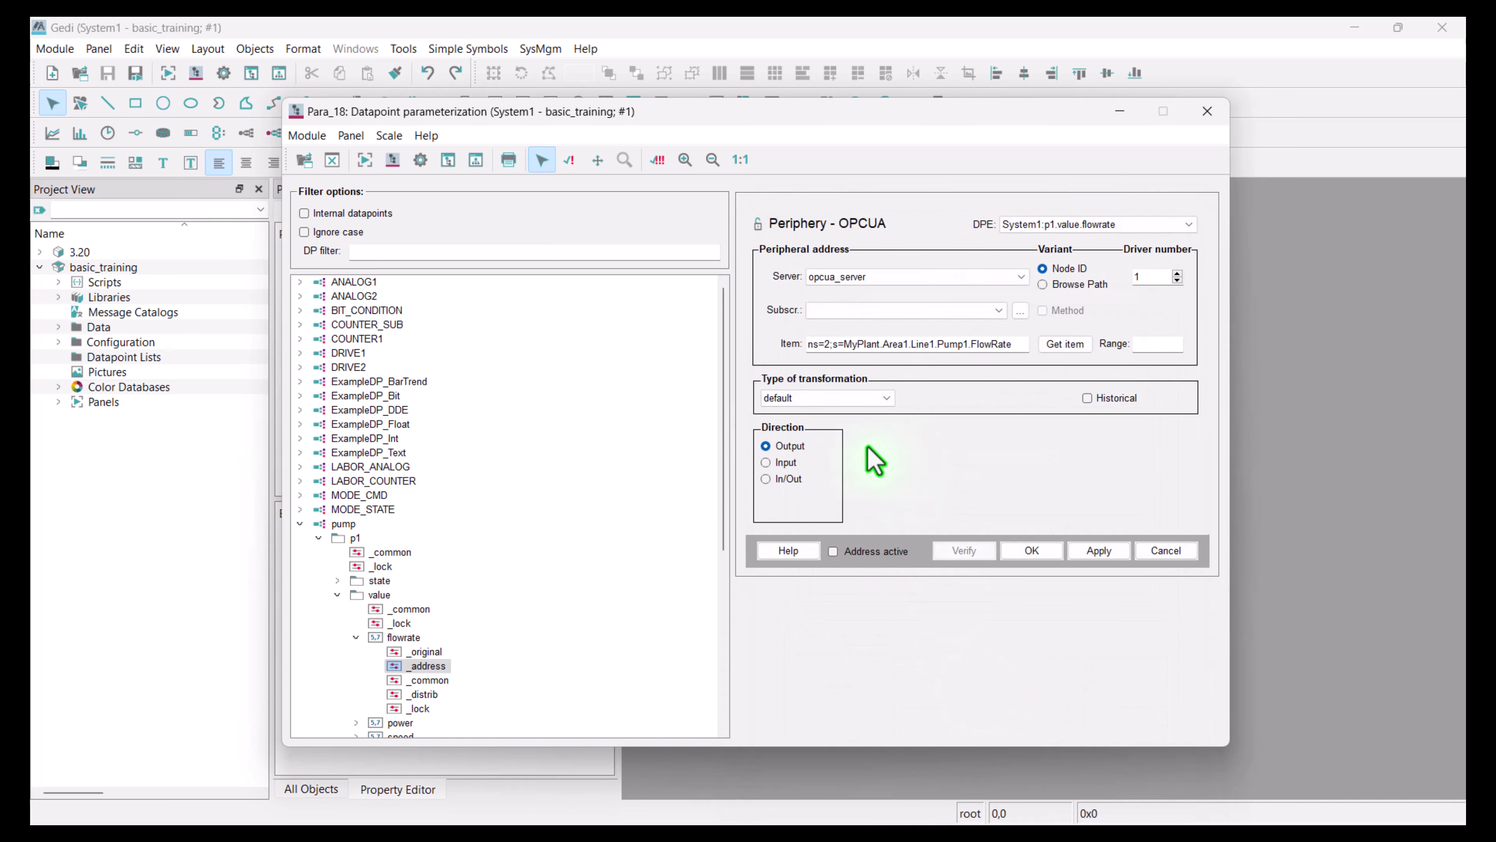
Set the flowrate address direction to Input with the data subscription, activate the address and save it
{"action": "left_click", "coordinate": [766, 462]}
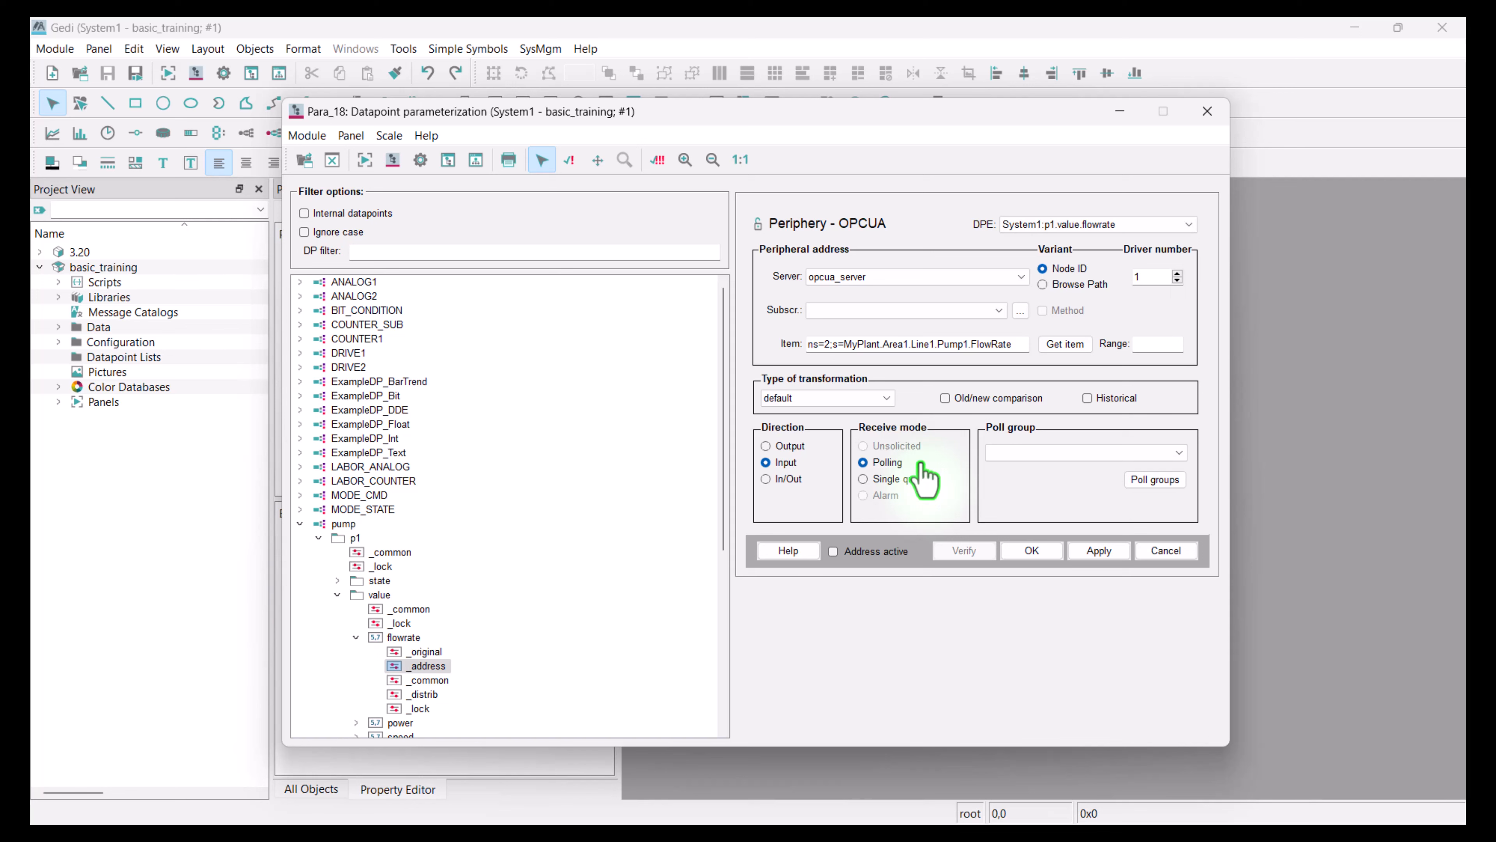
{"action": "left_click", "coordinate": [999, 310]}
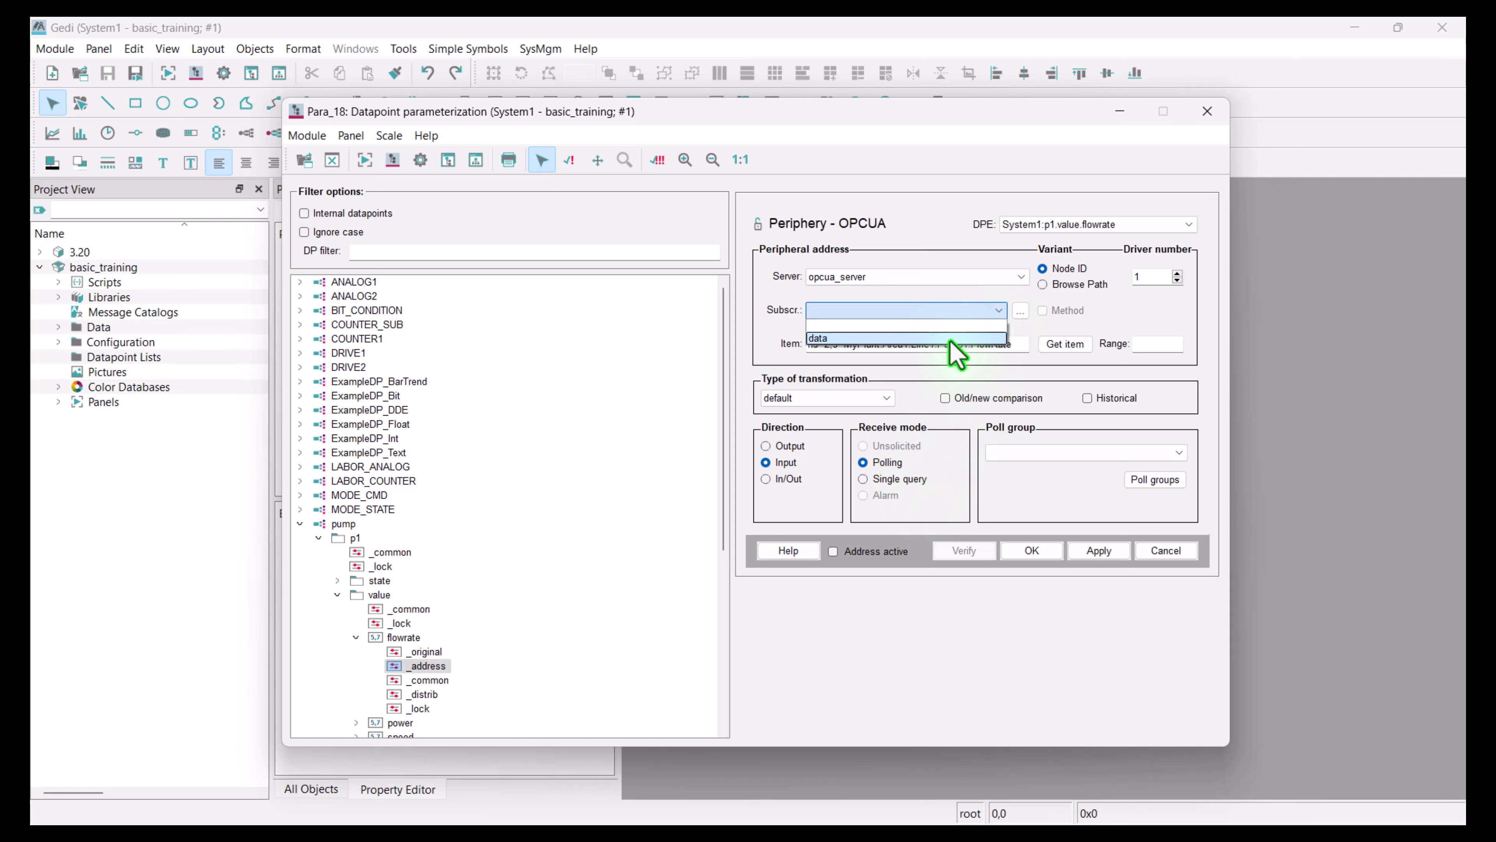
{"action": "left_click", "coordinate": [907, 338]}
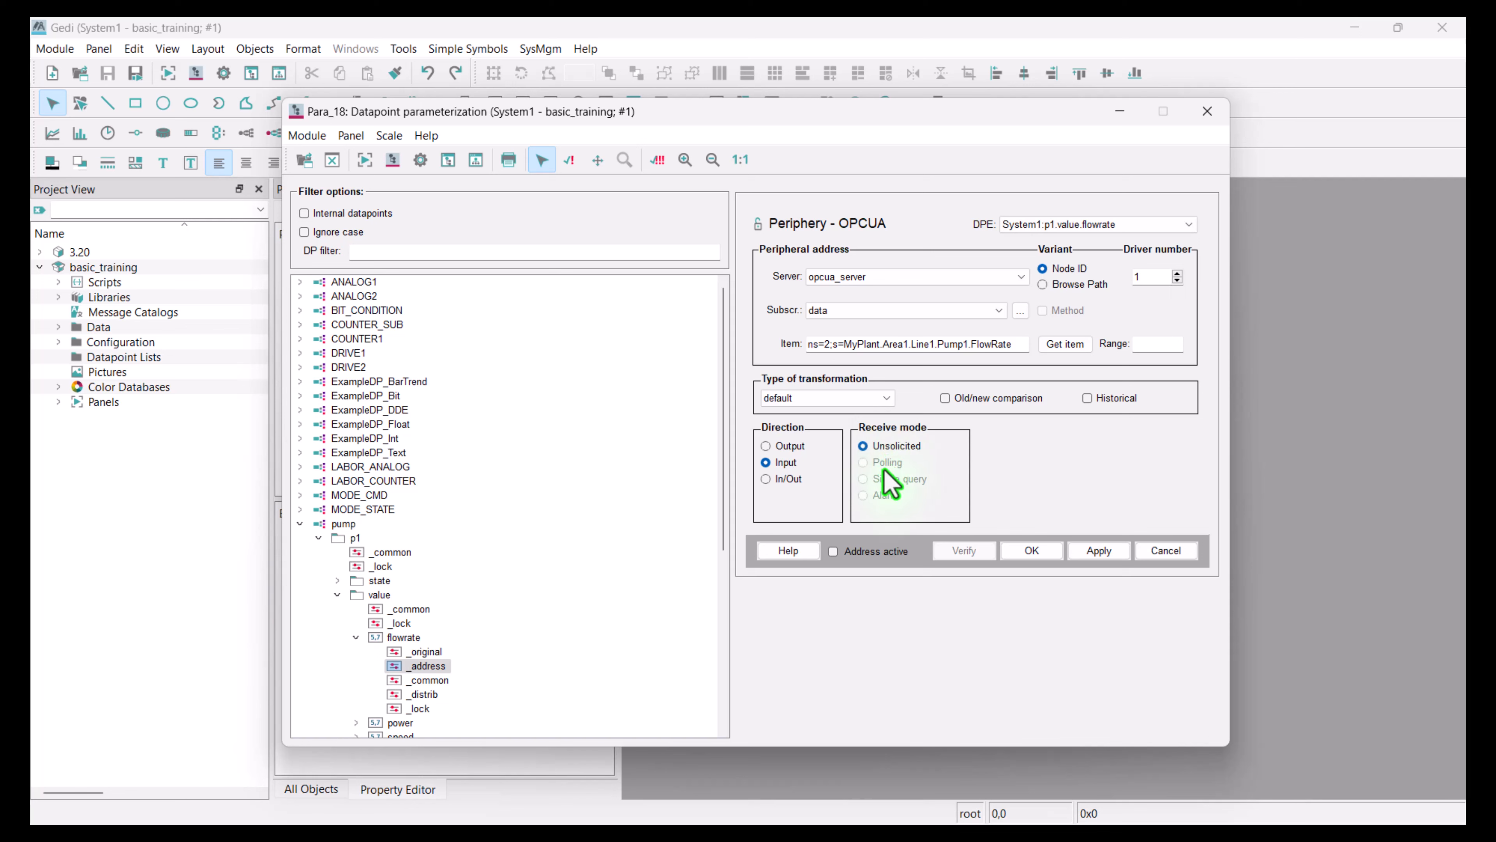
{"action": "left_click", "coordinate": [868, 554]}
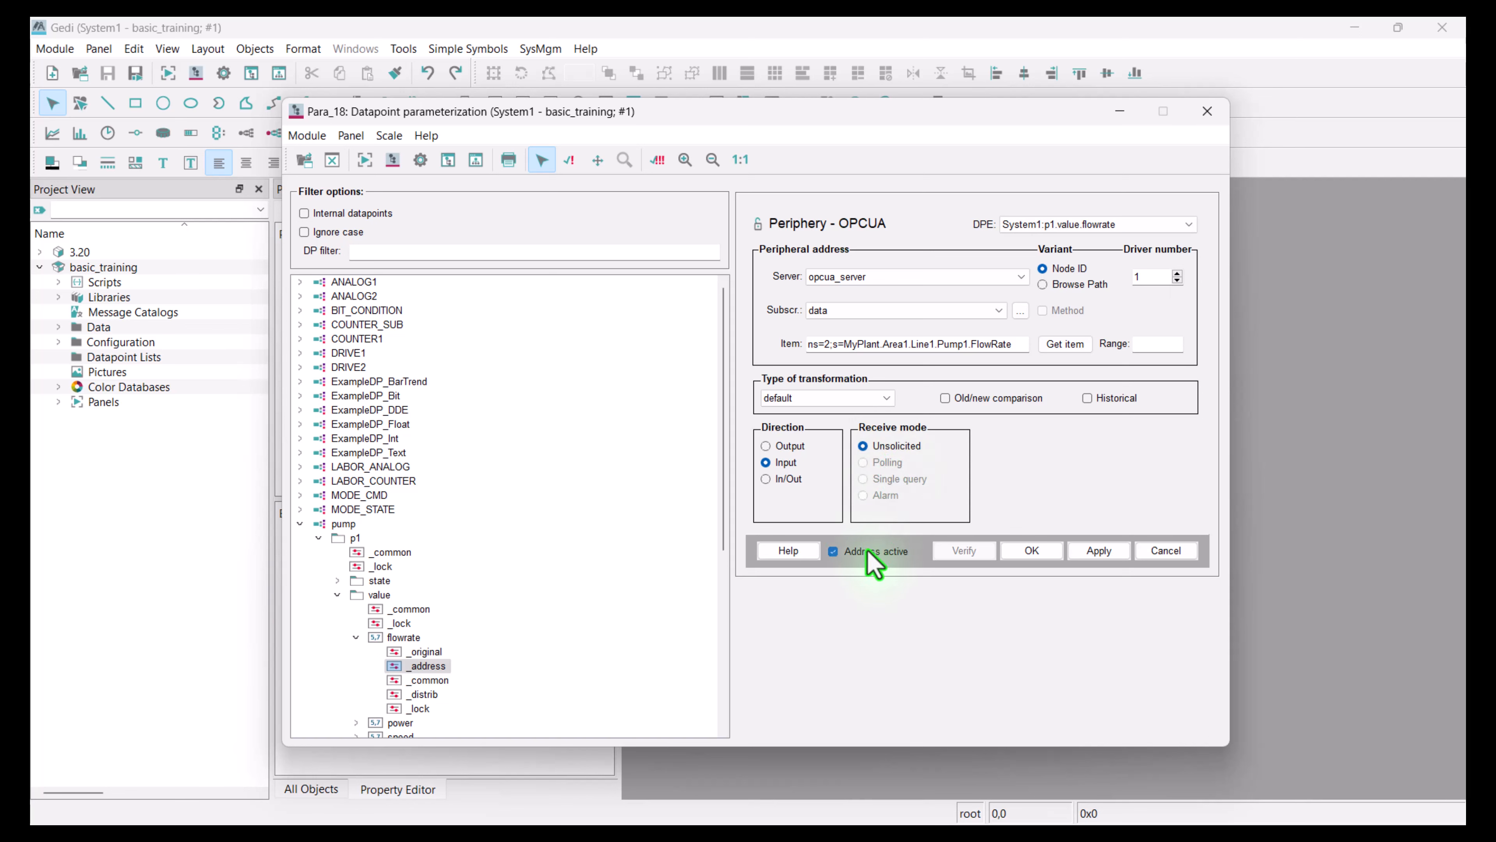
{"action": "left_click", "coordinate": [1032, 552]}
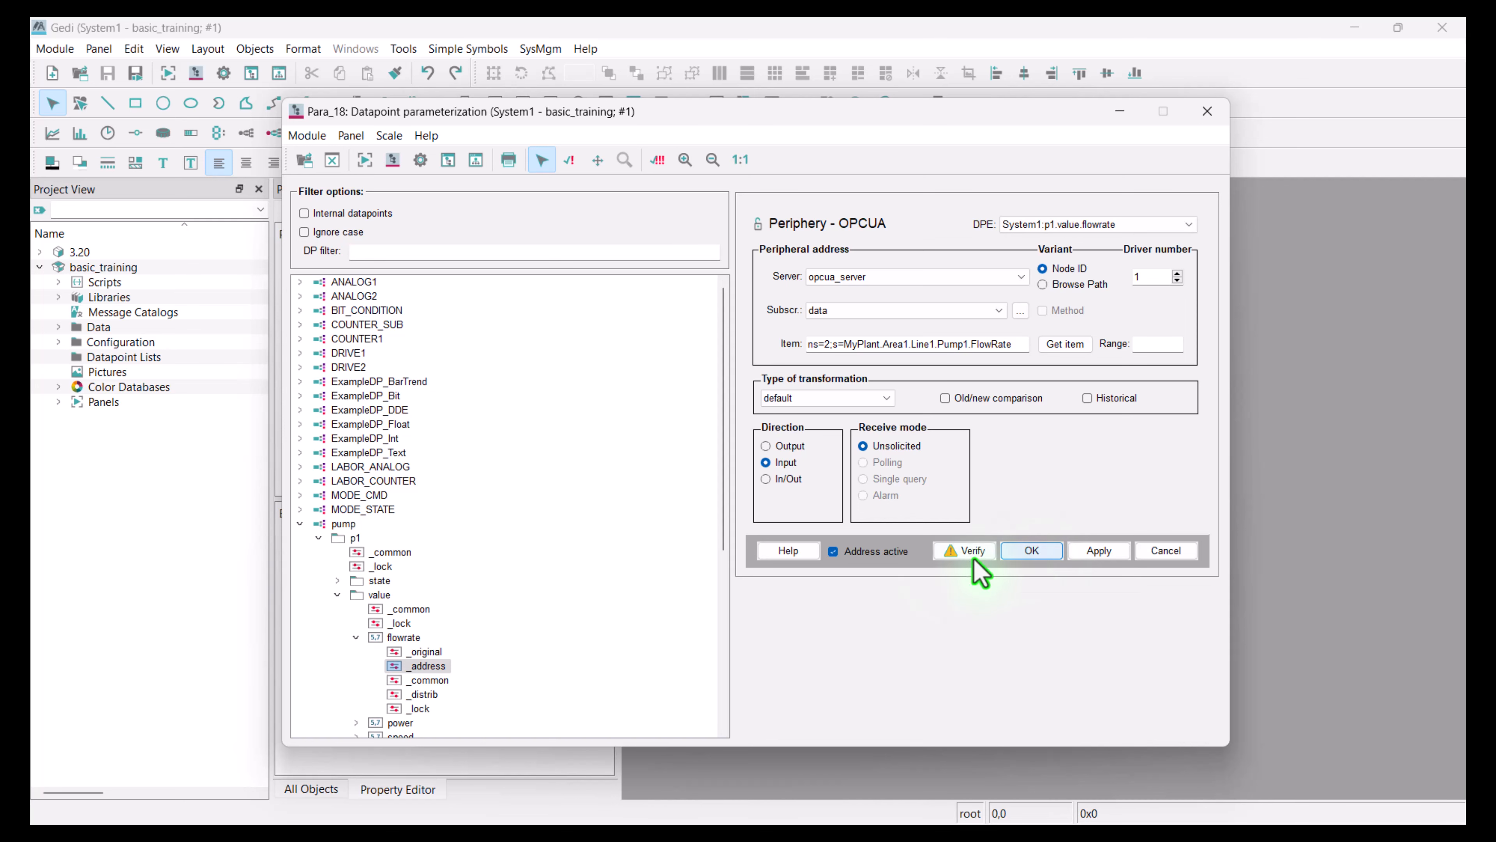
Check the original and online values of p1's flowrate and open its address config
{"action": "left_click", "coordinate": [427, 654]}
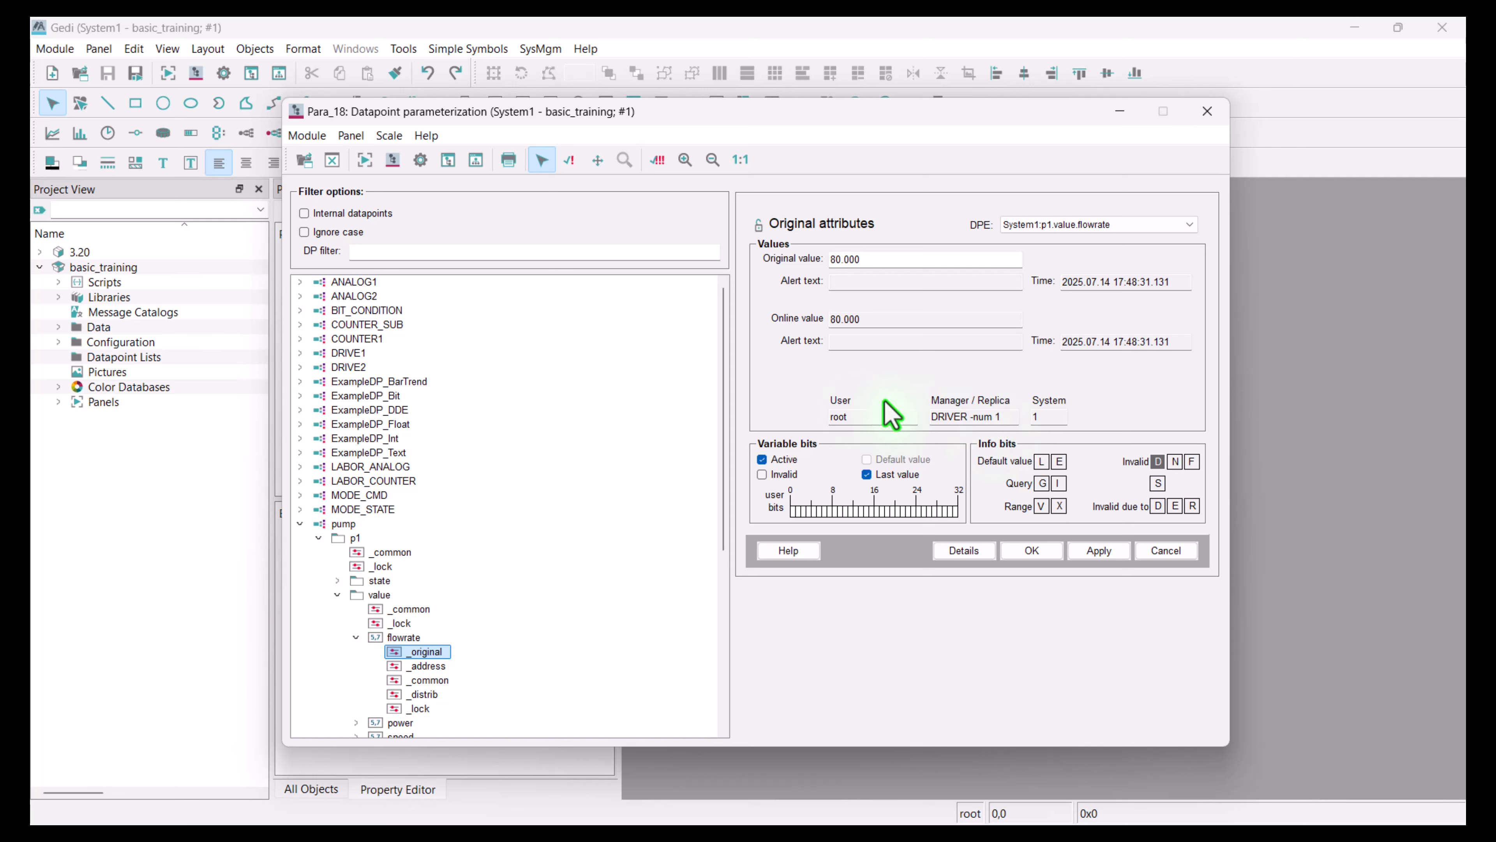
{"action": "left_click_drag", "start_coordinate": [722, 362], "coordinate": [735, 496]}
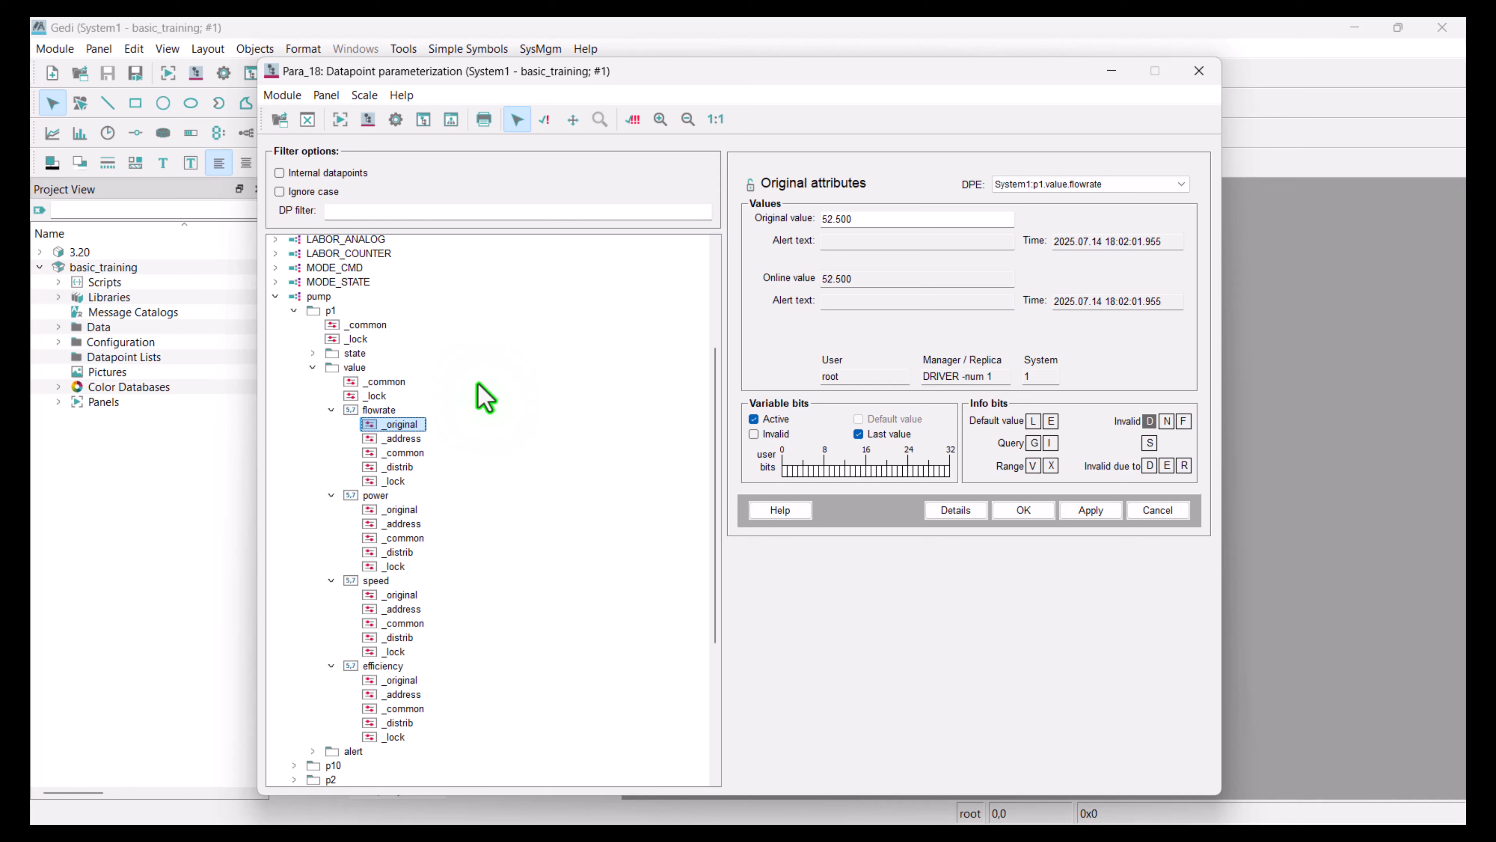
{"action": "left_click", "coordinate": [412, 440]}
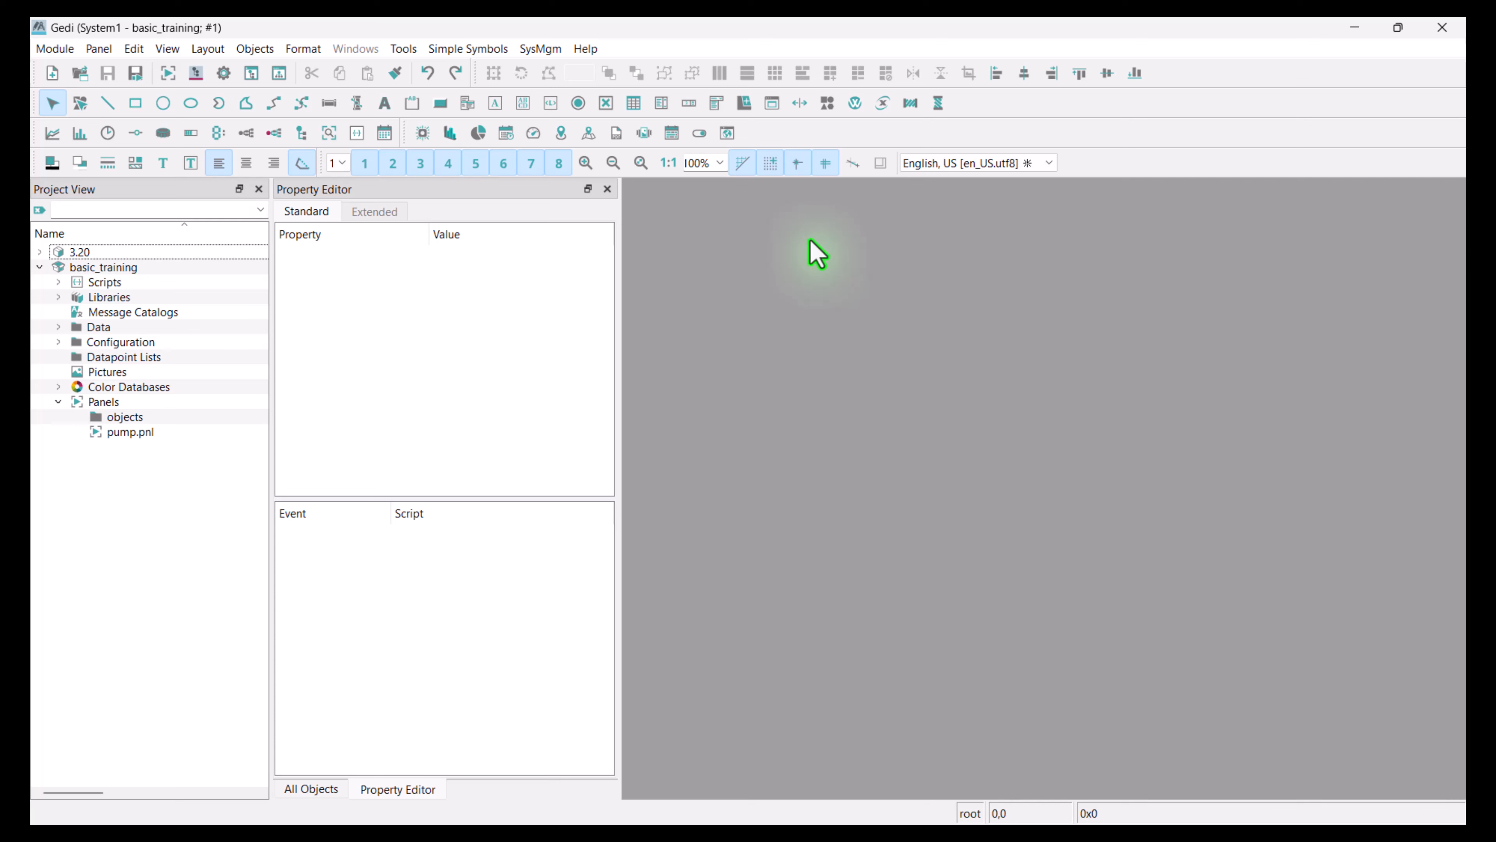
Open the Plantmodel Editor and create a new view under System1
{"action": "left_click", "coordinate": [279, 76]}
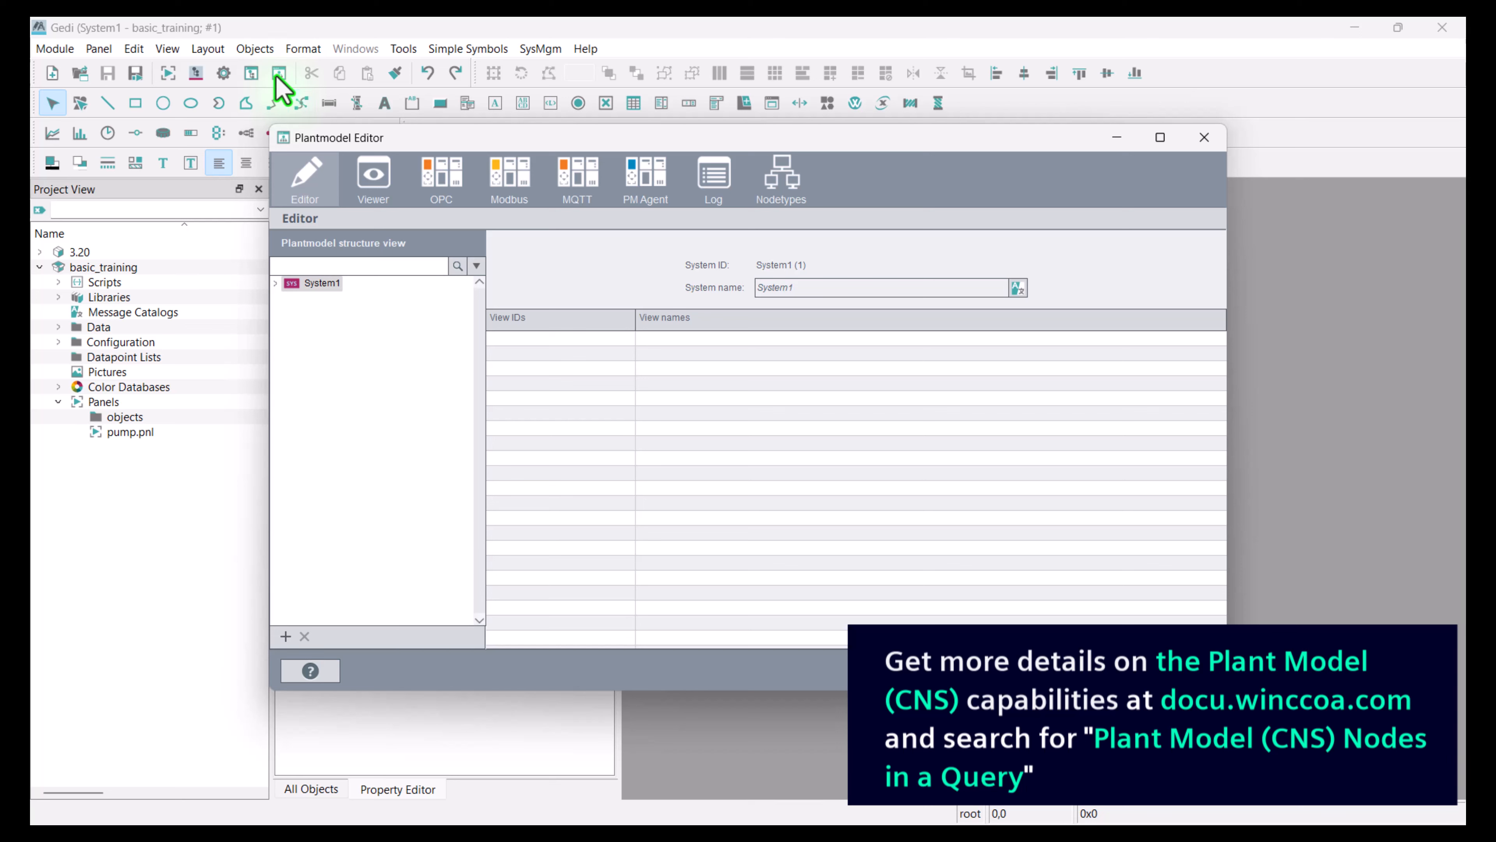
{"action": "left_click", "coordinate": [310, 287]}
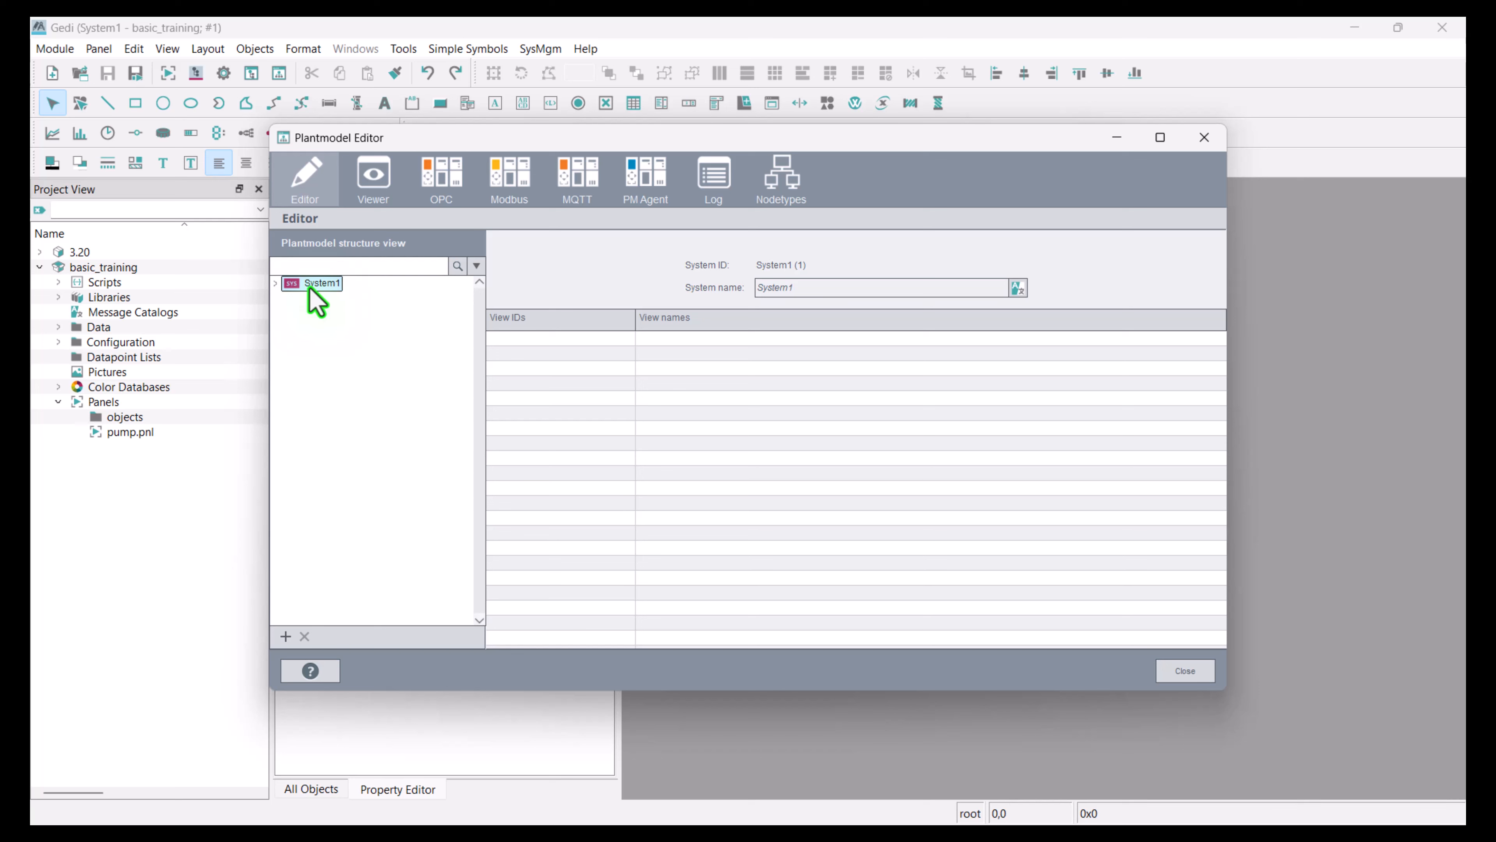
{"action": "right_click", "coordinate": [309, 287]}
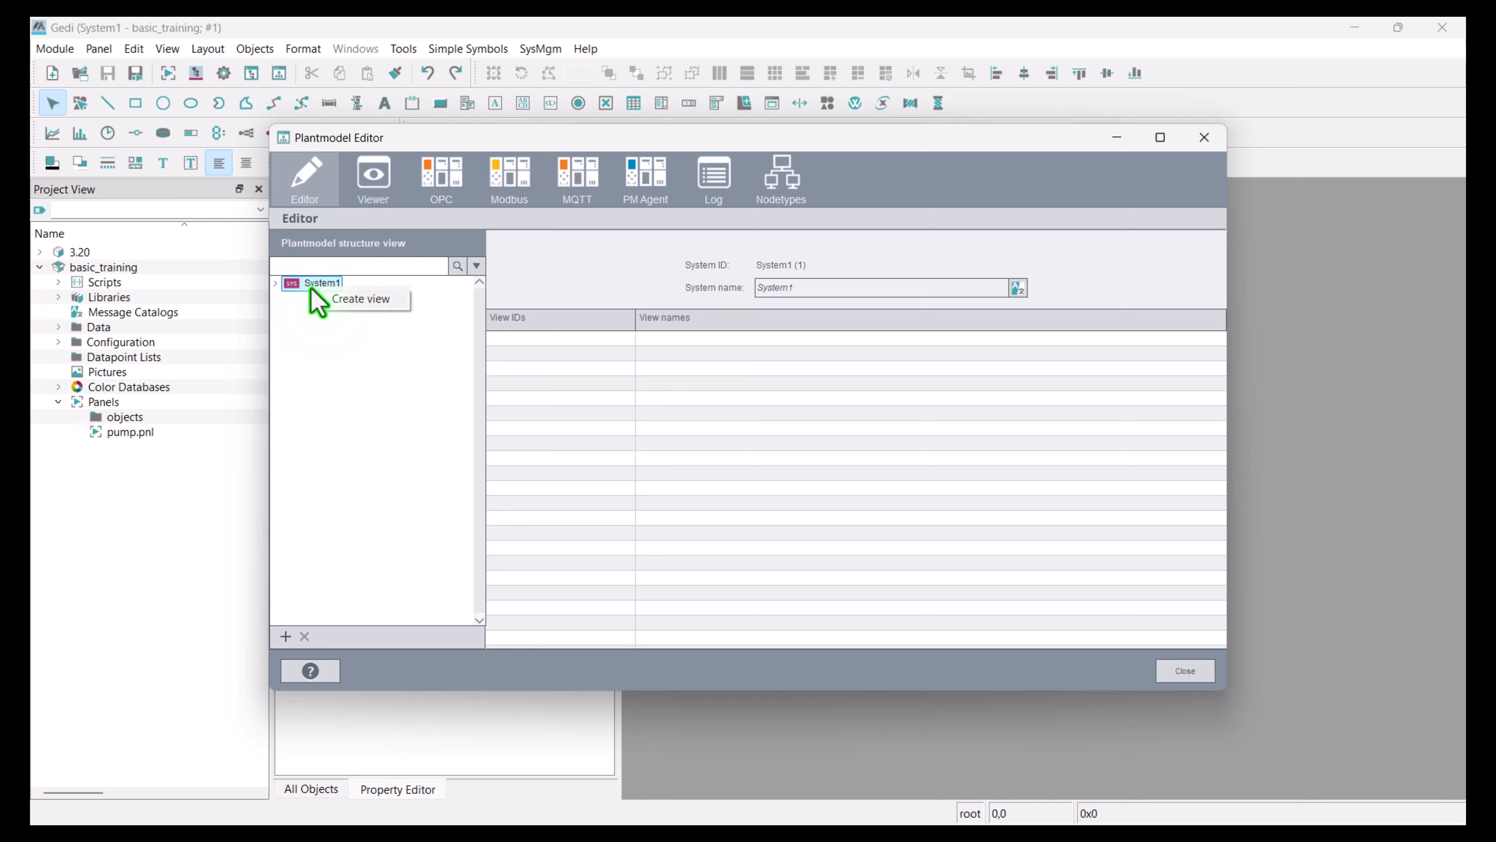
{"action": "left_click", "coordinate": [355, 307]}
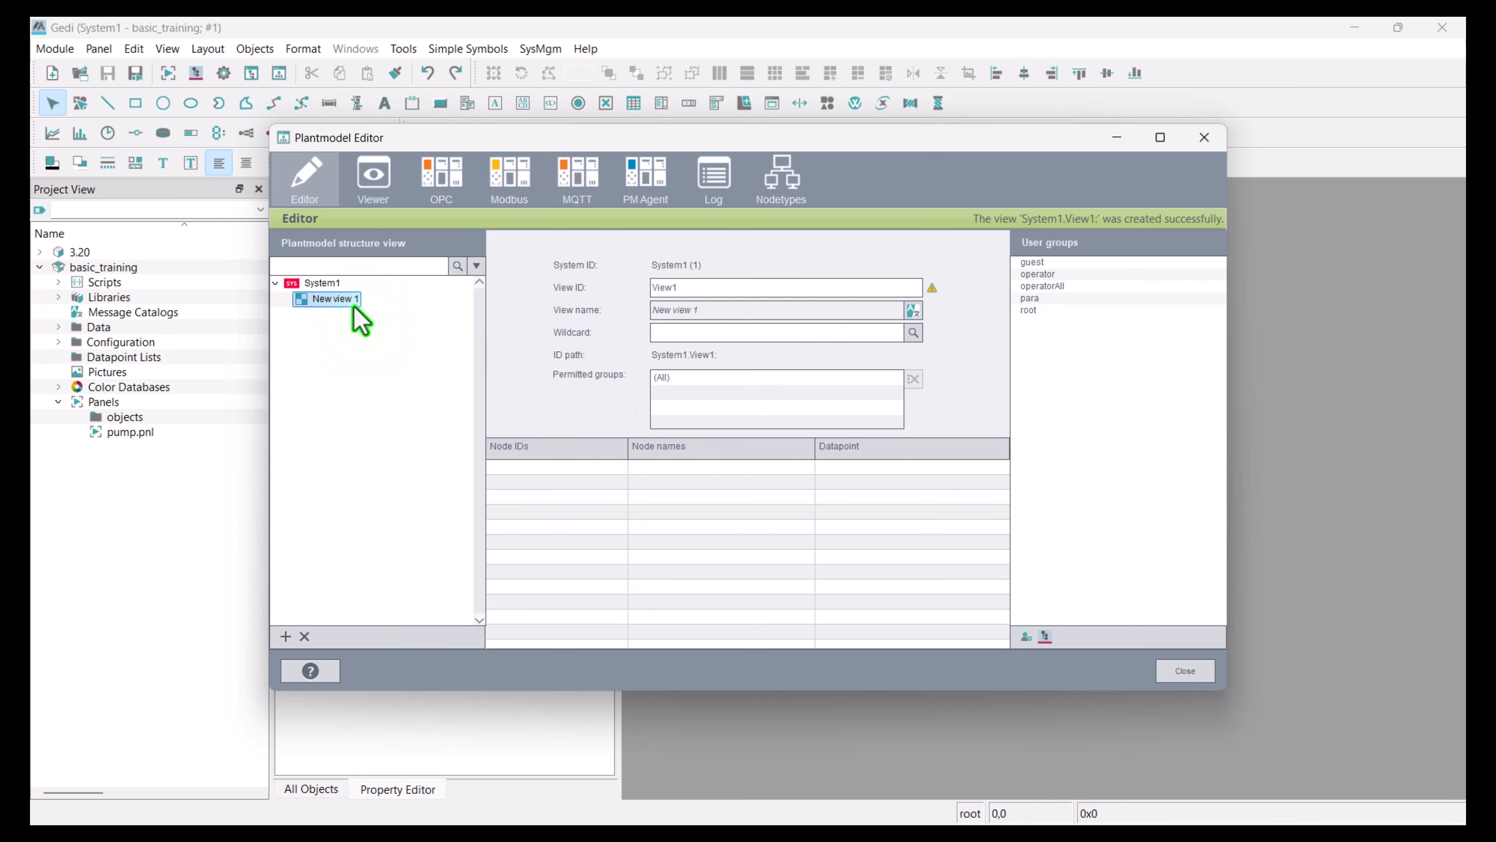
Set the new view's ID to MyPlant1
{"action": "double_click", "coordinate": [683, 289]}
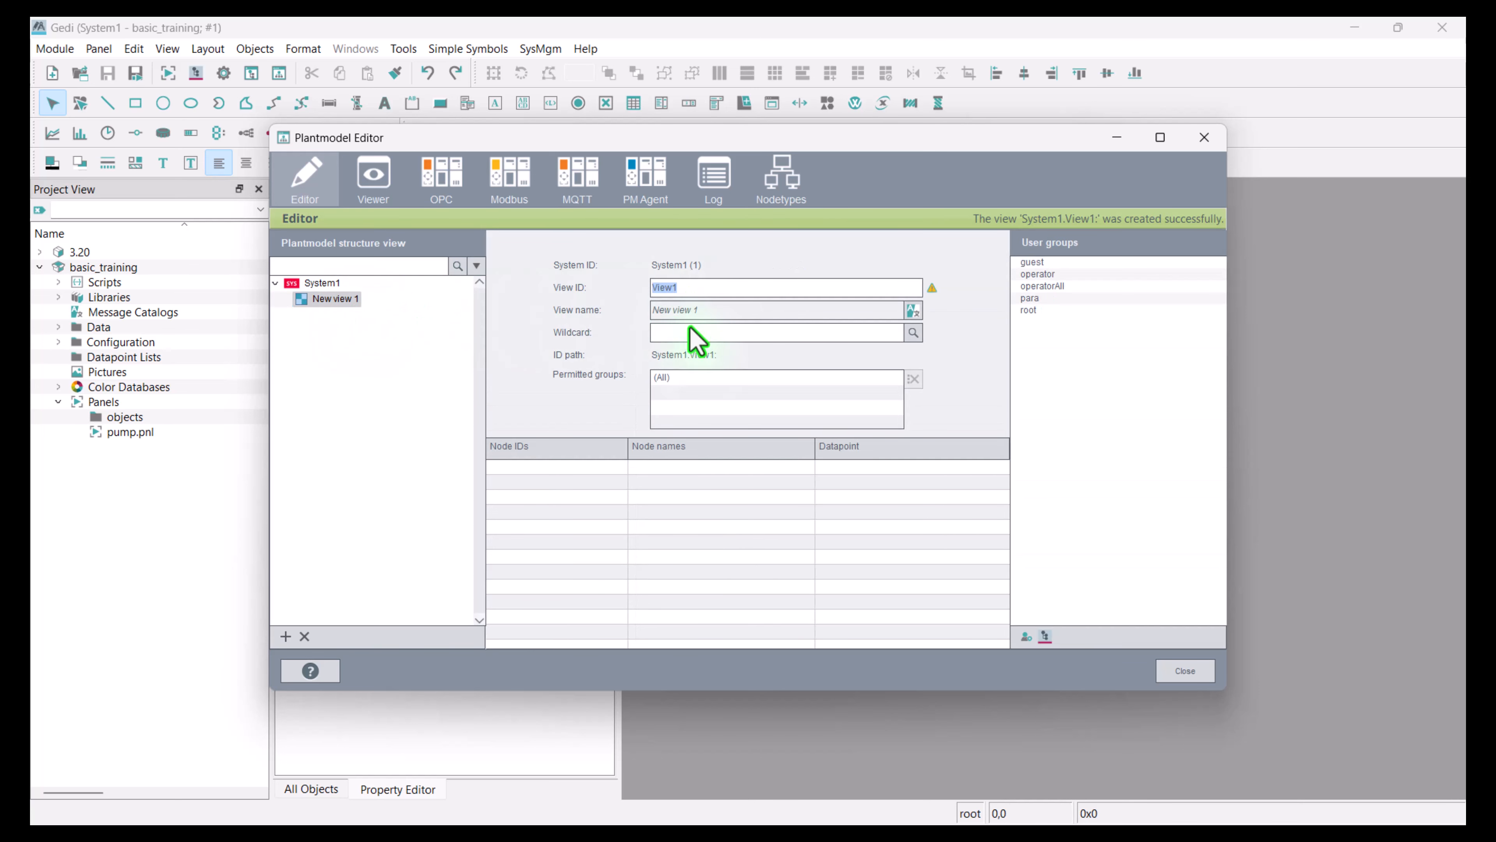
{"action": "type", "text": "M"}
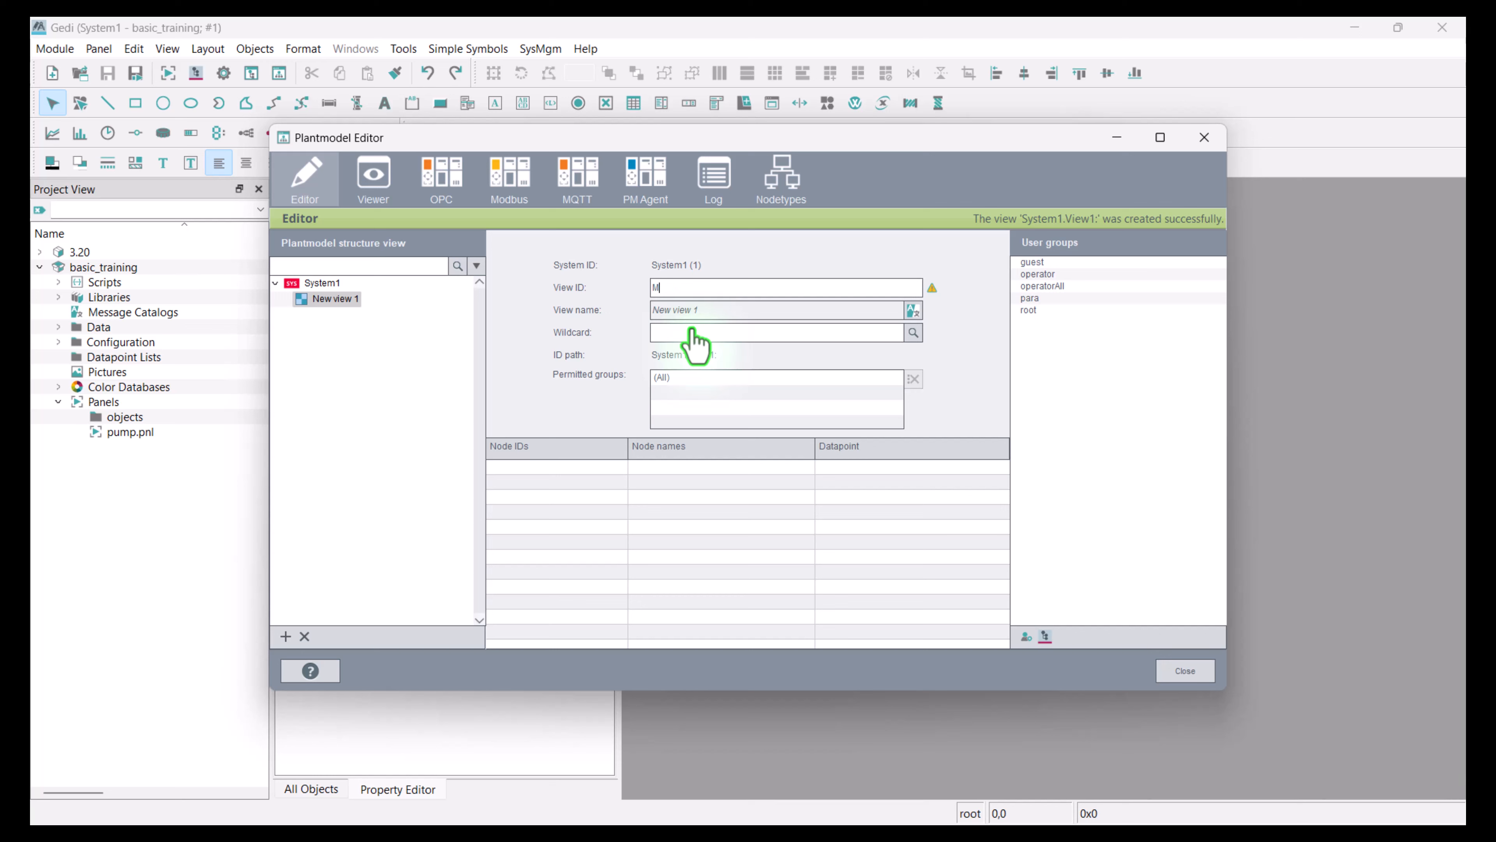
{"action": "type", "text": "yPl"}
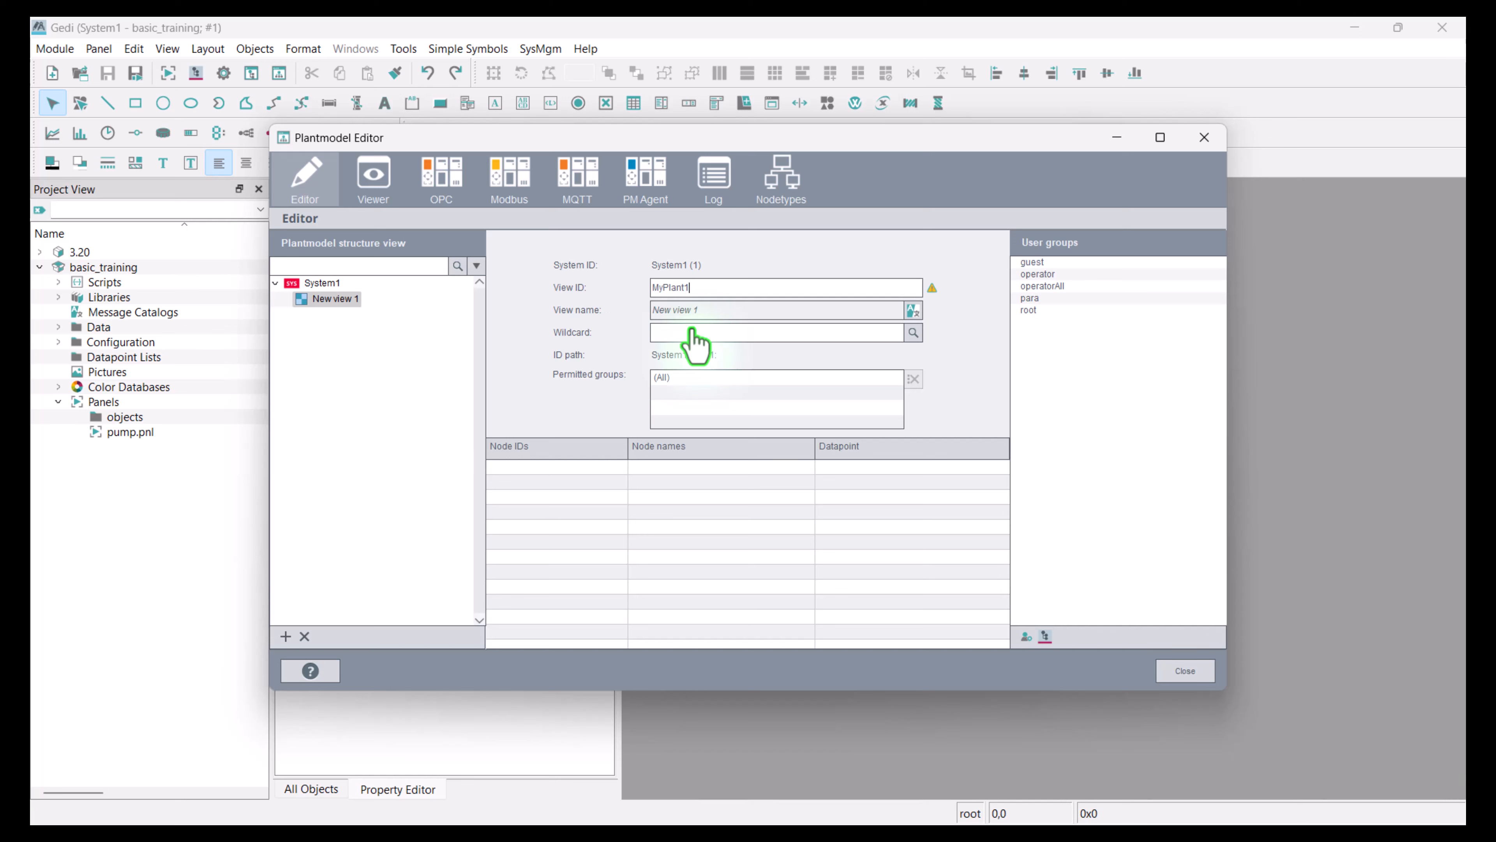
{"action": "type", "text": "ant1"}
Set the view name to MyPlant1 in English and copy it to all languages
{"action": "left_click_drag", "start_coordinate": [710, 288], "coordinate": [641, 293]}
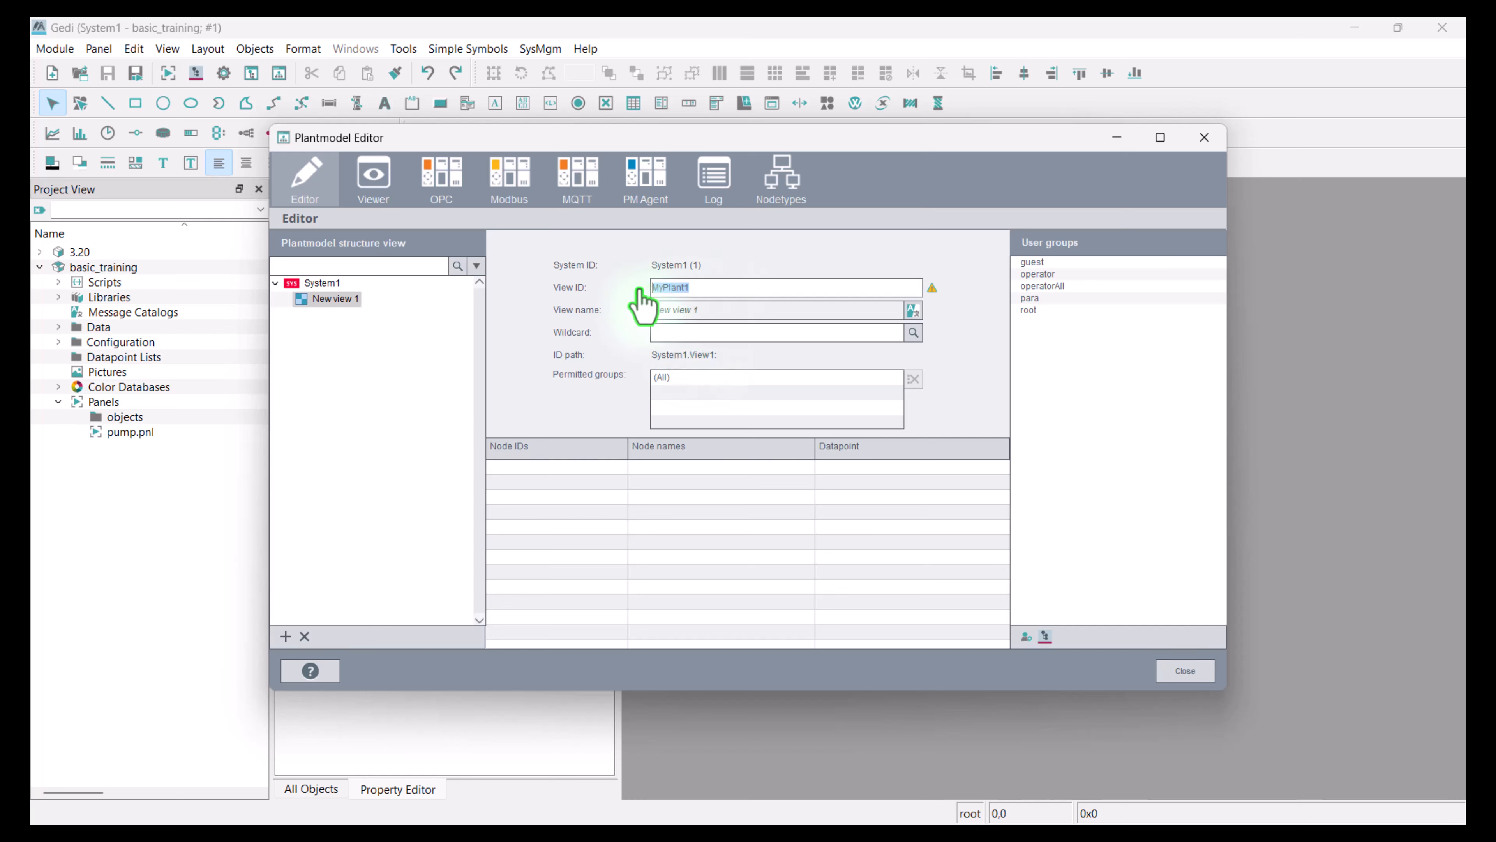
{"action": "right_click", "coordinate": [670, 288]}
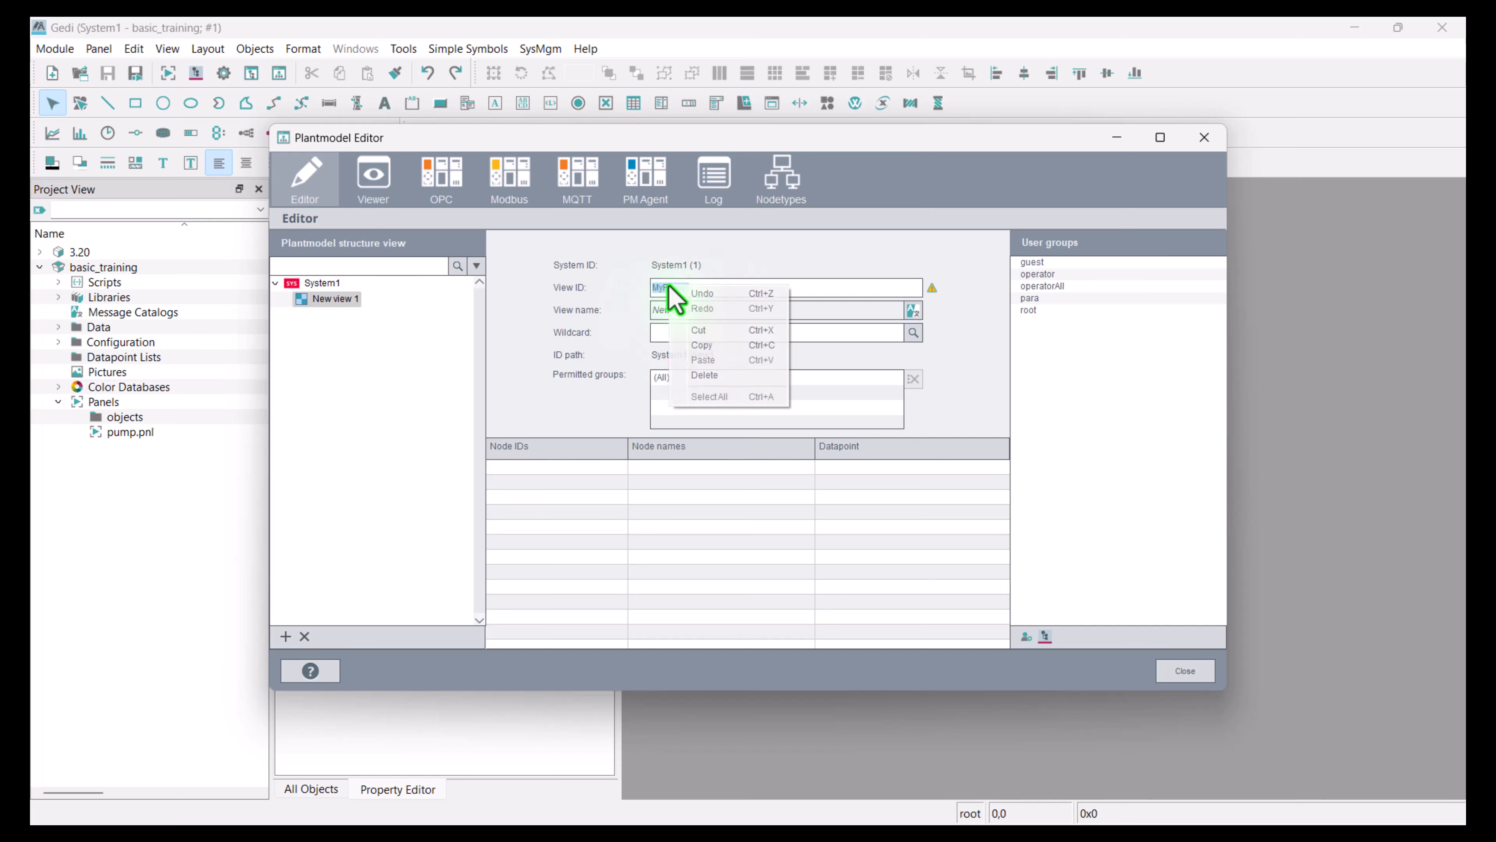
{"action": "left_click", "coordinate": [712, 350]}
{"action": "left_click", "coordinate": [912, 311]}
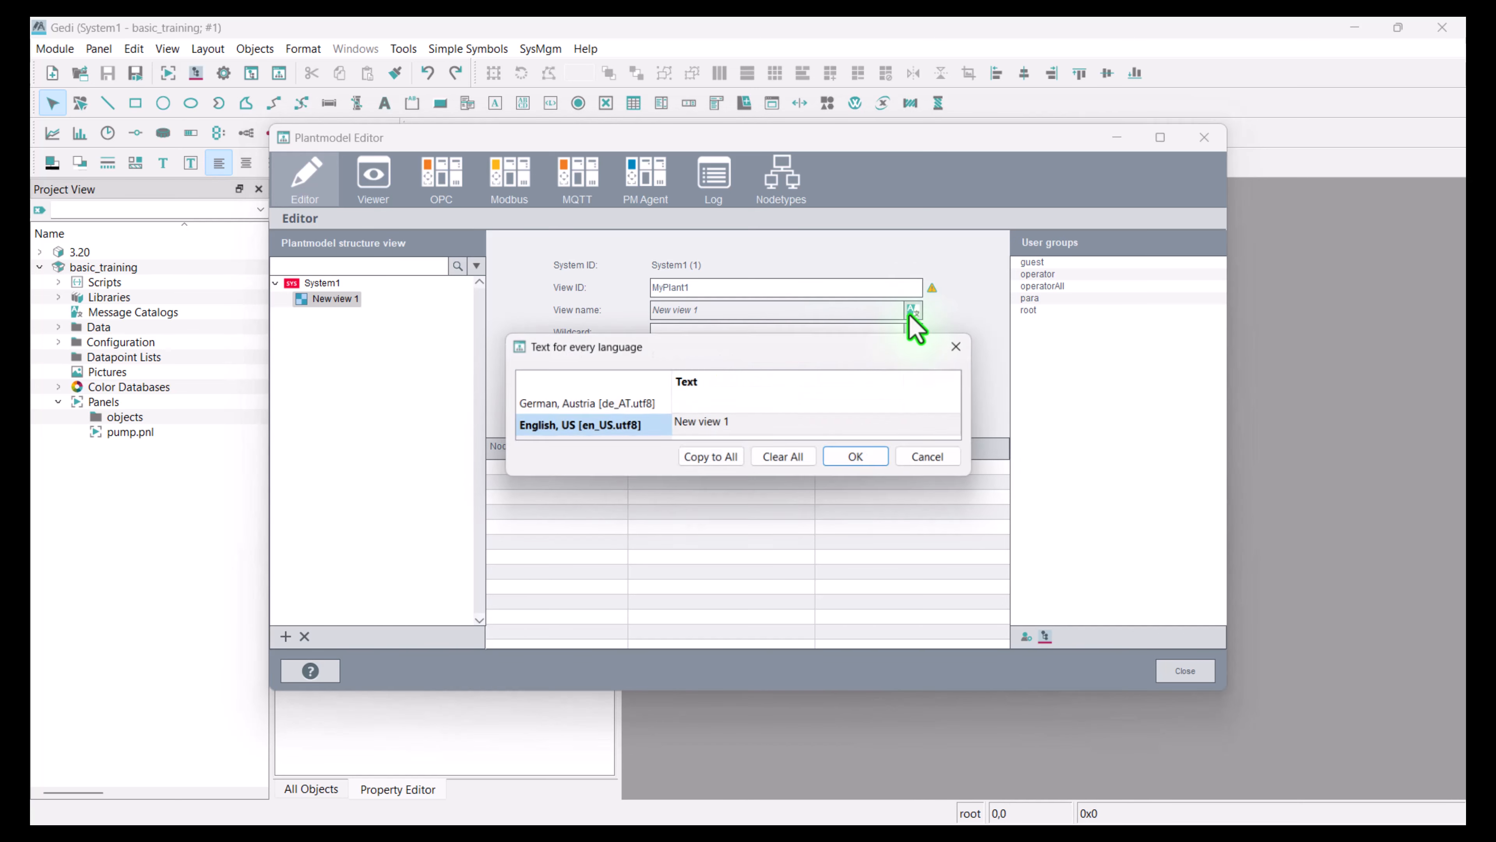
{"action": "left_click", "coordinate": [747, 423]}
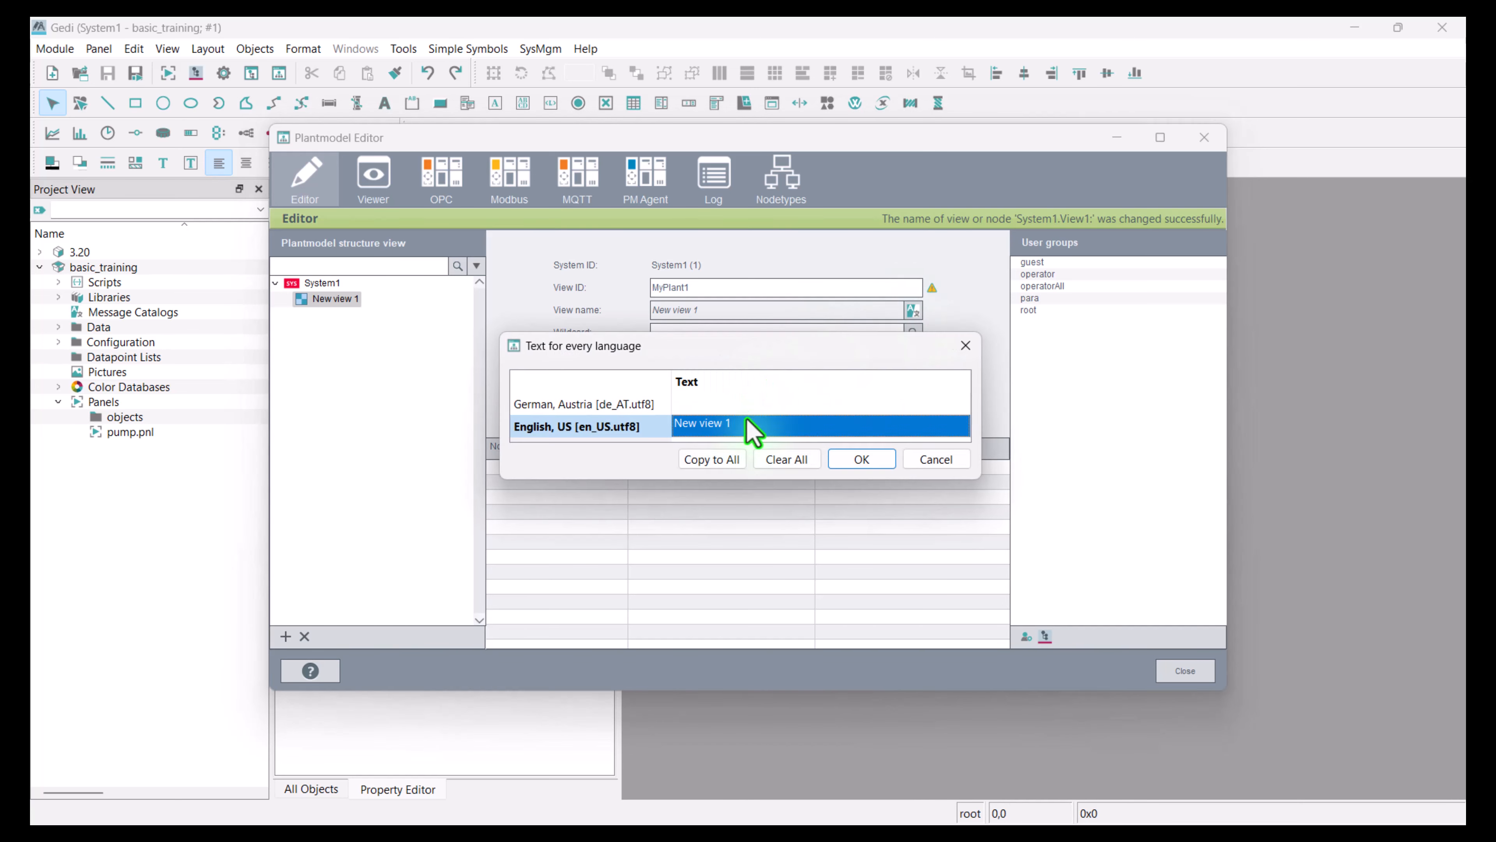
{"action": "left_click", "coordinate": [747, 423]}
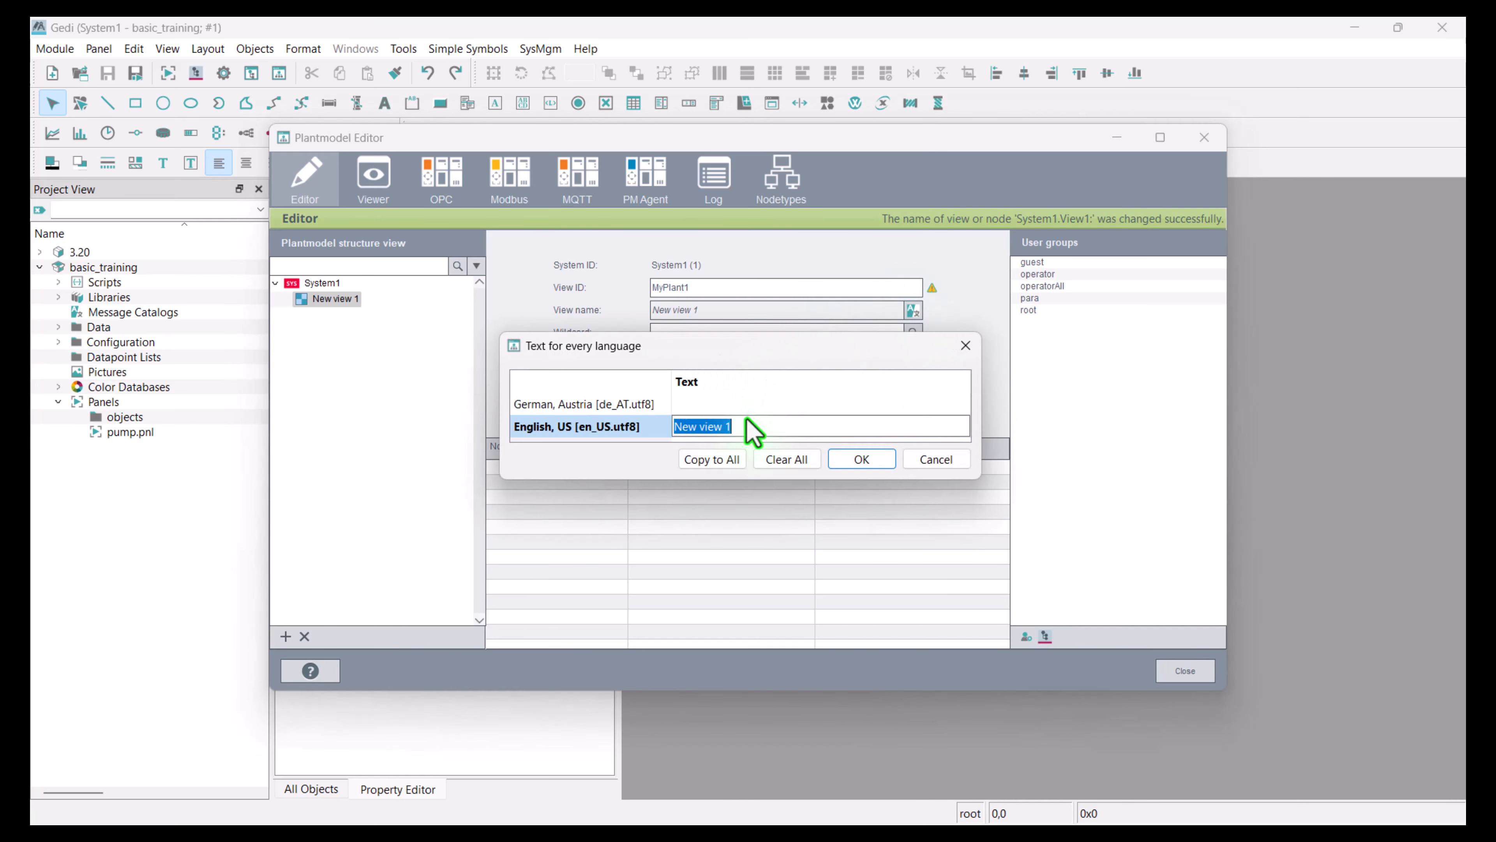
{"action": "type", "text": "MyPlant1"}
{"action": "left_click", "coordinate": [707, 459]}
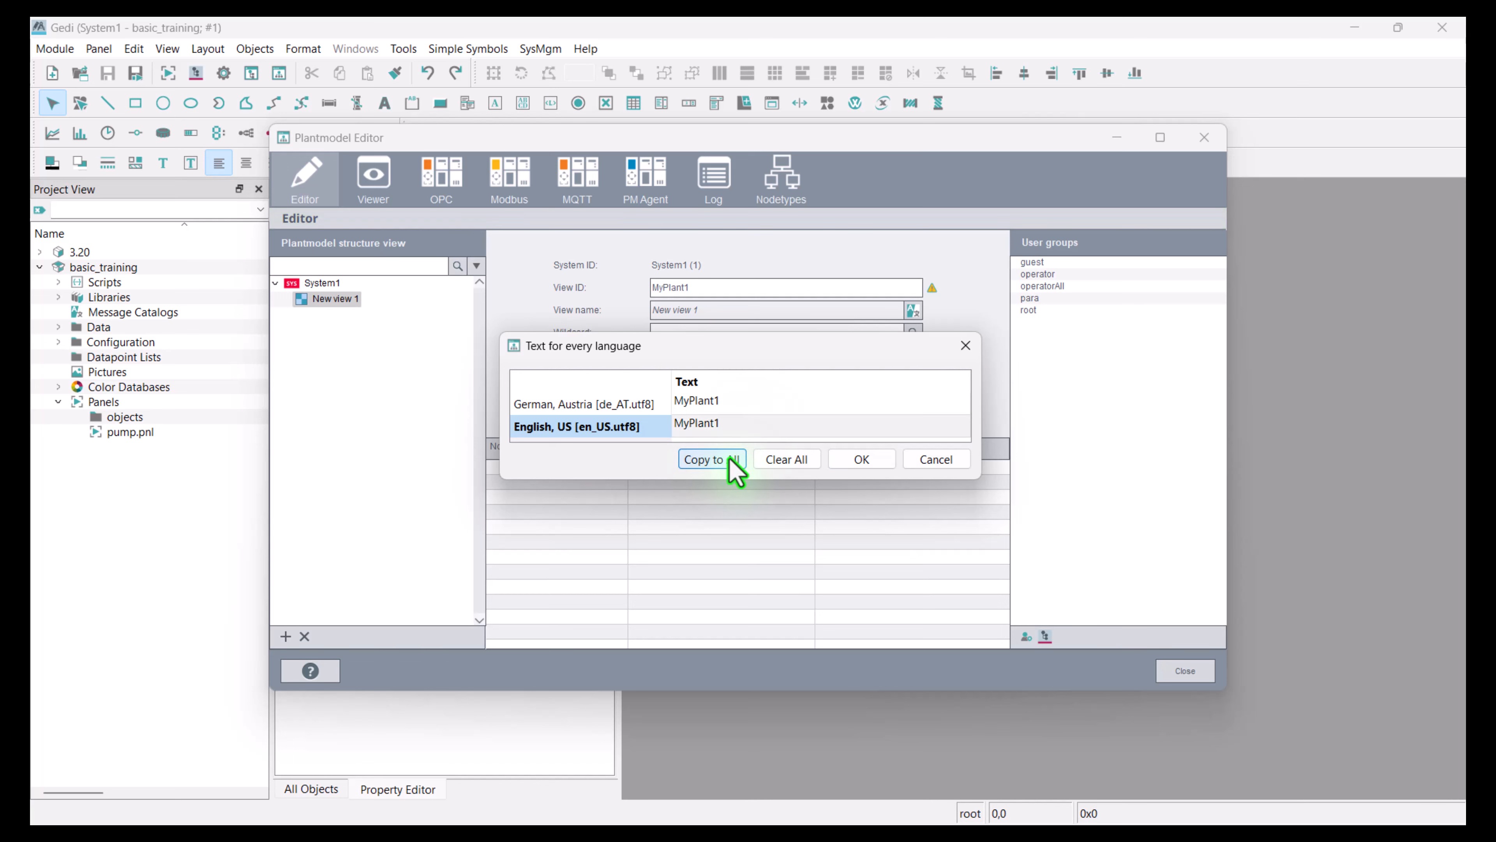
{"action": "left_click", "coordinate": [872, 466]}
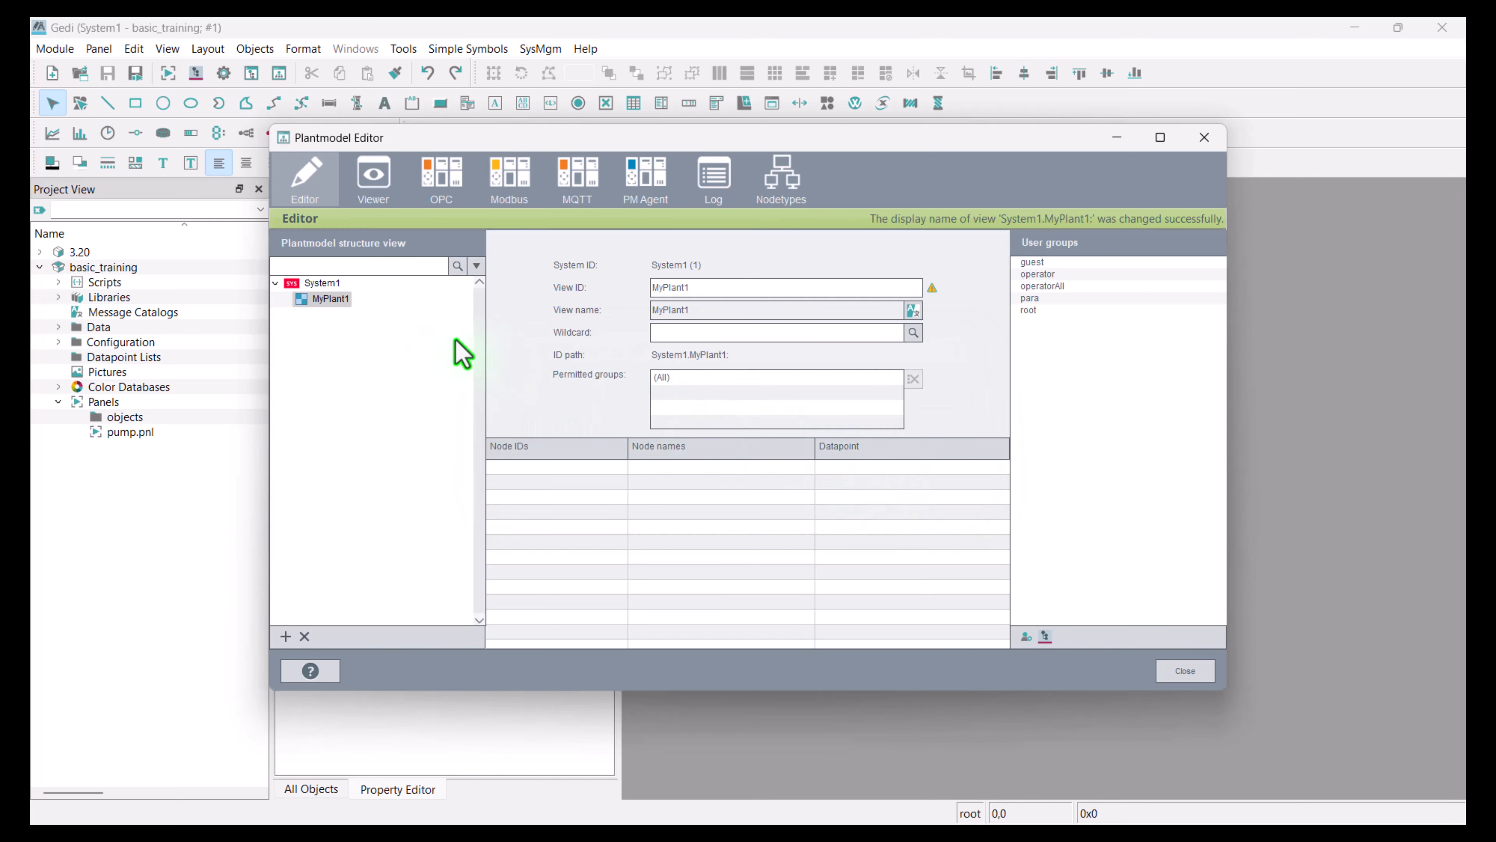
Create a node under the MyPlant1 view and set its node ID to area1
{"action": "left_click", "coordinate": [330, 299]}
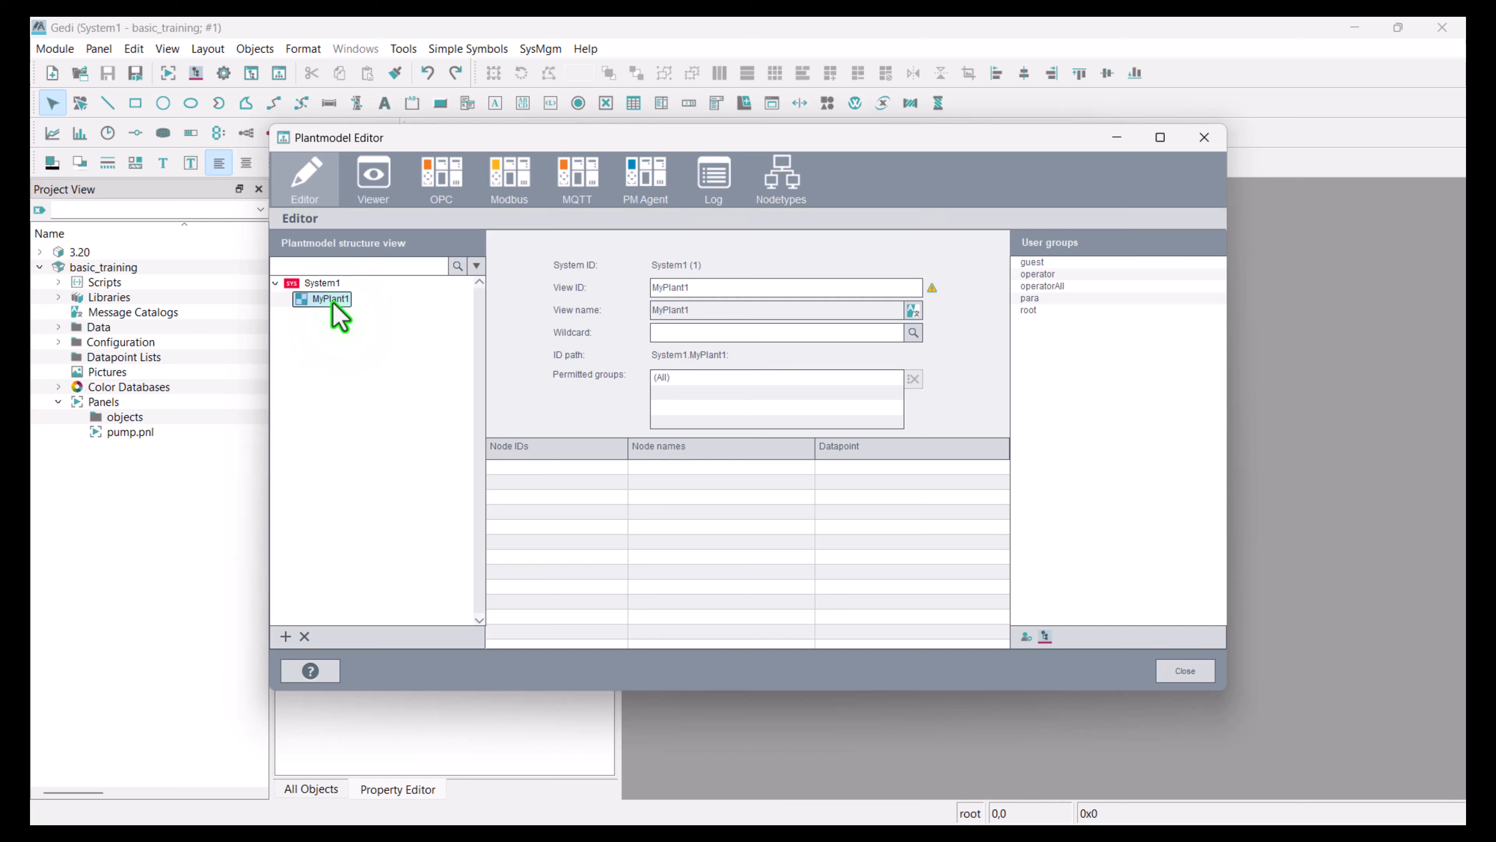
{"action": "right_click", "coordinate": [333, 306]}
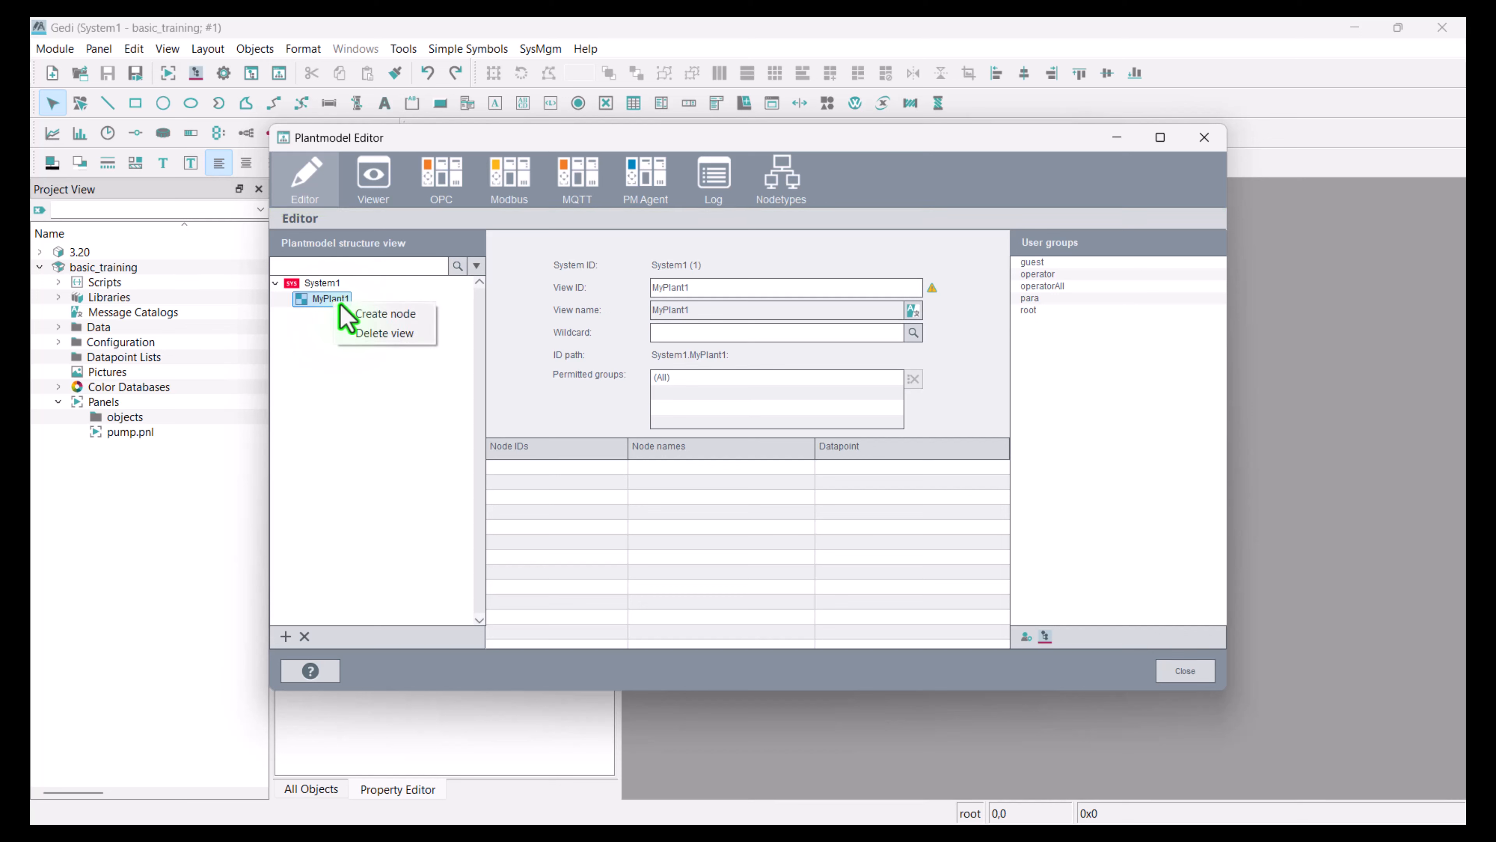
{"action": "left_click", "coordinate": [402, 320]}
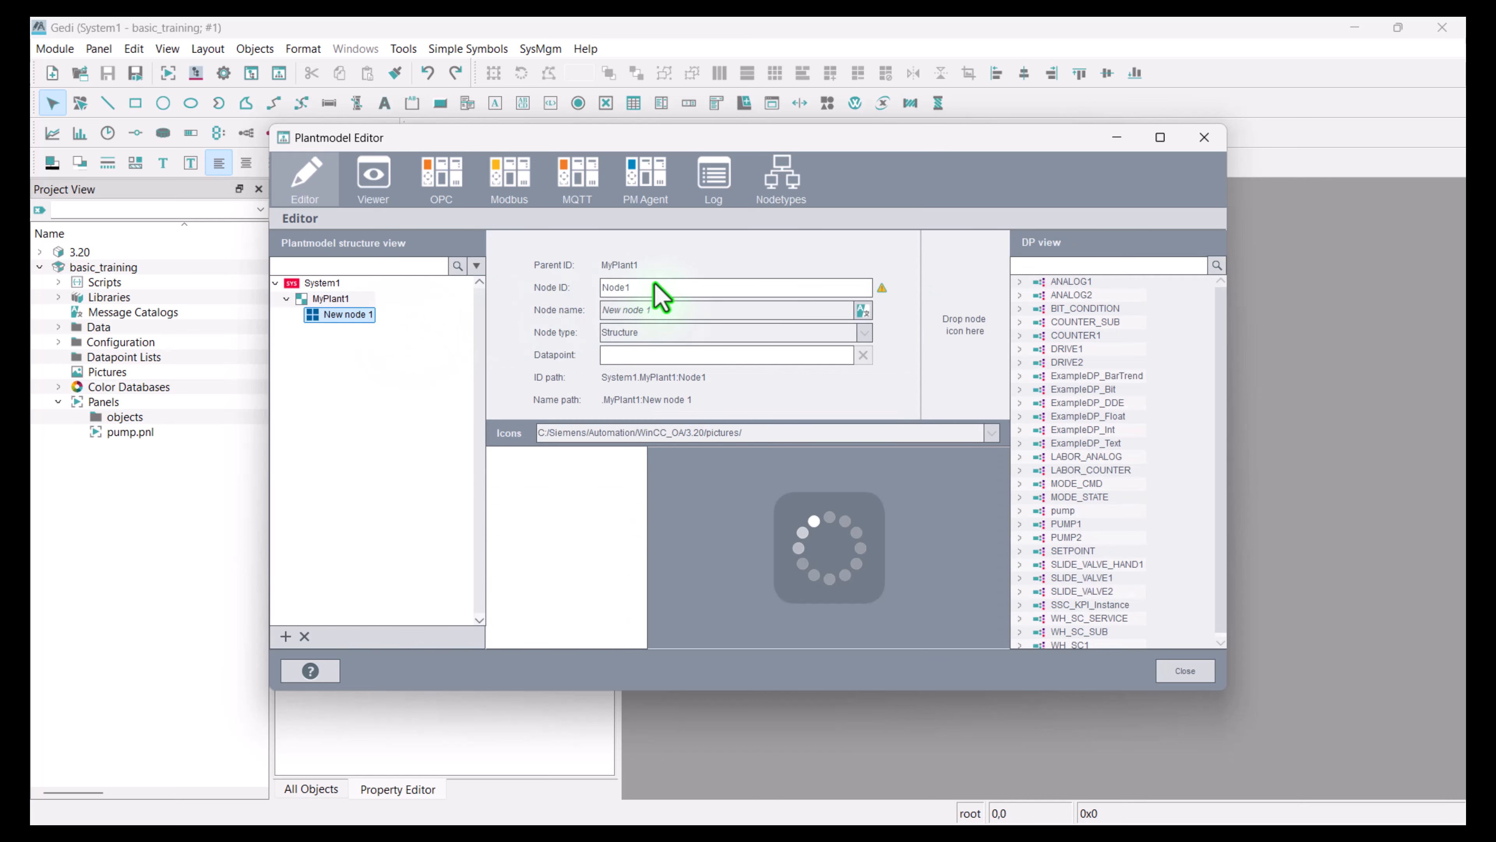
{"action": "left_click_drag", "start_coordinate": [634, 287], "coordinate": [570, 282]}
{"action": "type", "text": "are"}
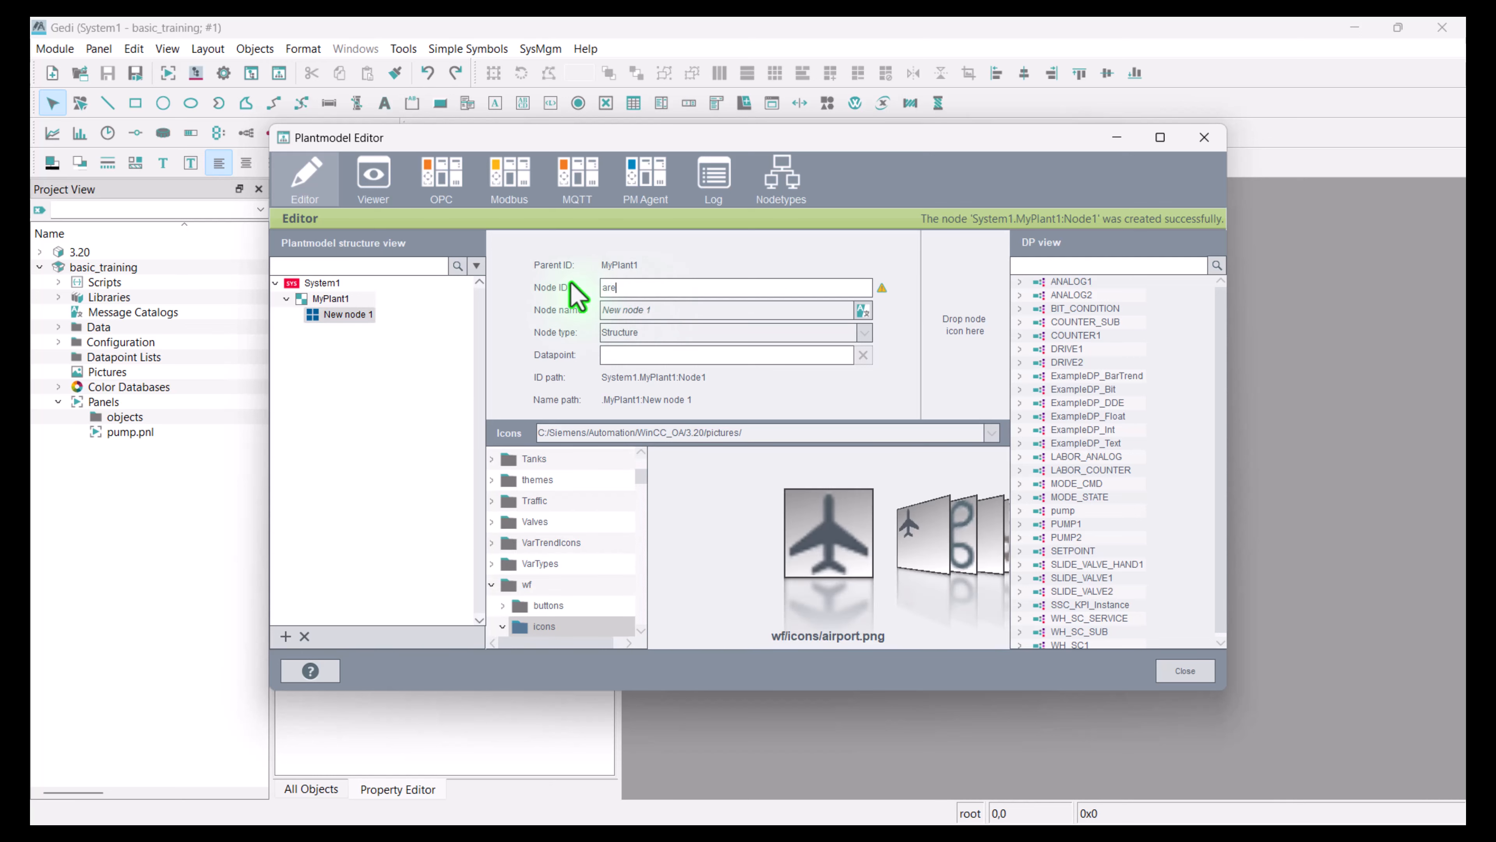
{"action": "type", "text": "a1"}
Set the area1 node's display name to "Area 1" in English and copy it to all languages
{"action": "left_click_drag", "start_coordinate": [654, 289], "coordinate": [530, 301]}
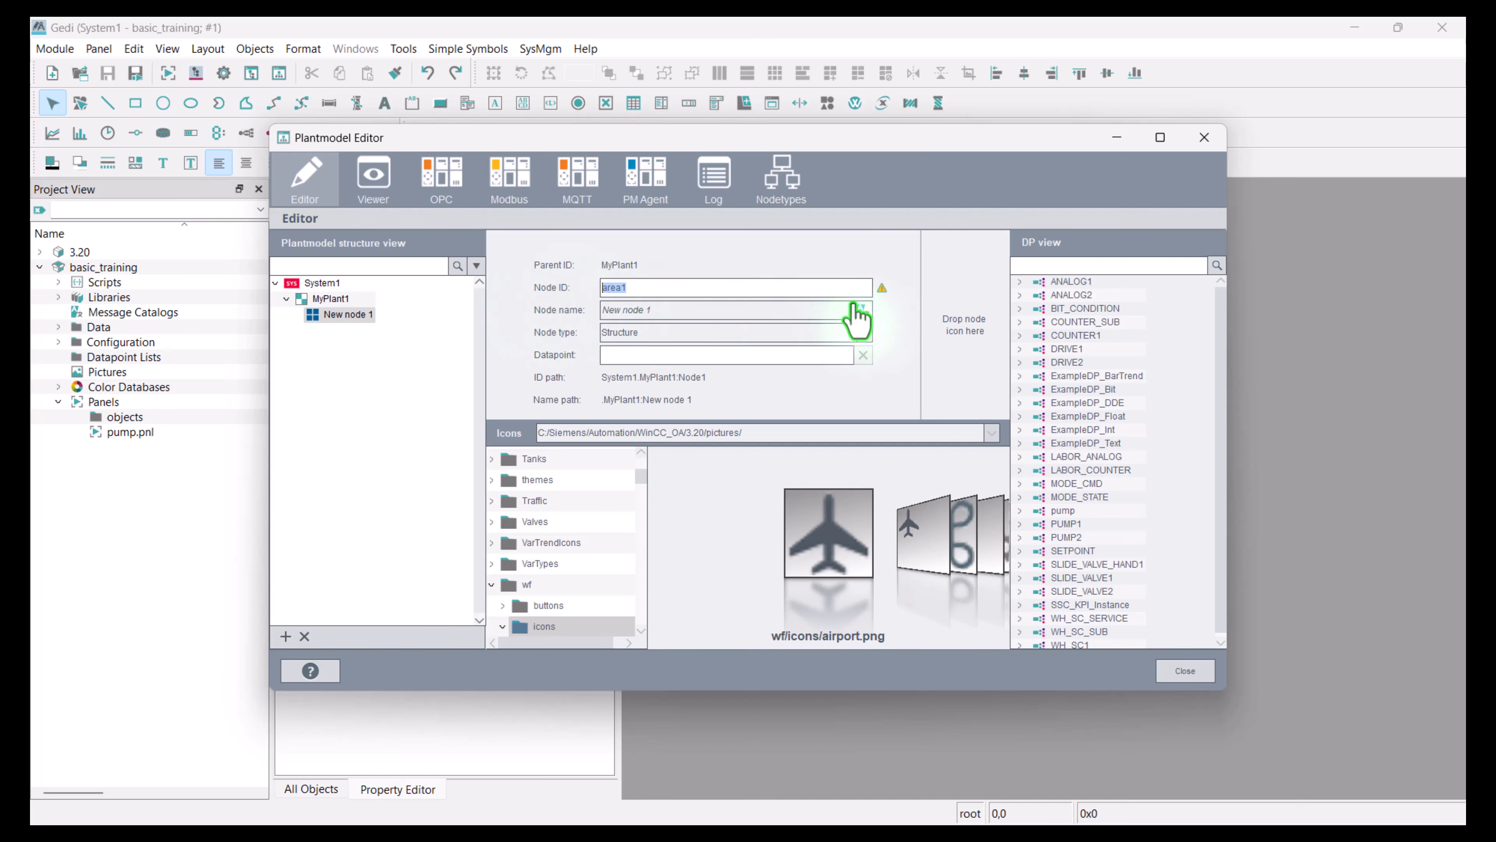
{"action": "left_click", "coordinate": [862, 311]}
{"action": "left_click", "coordinate": [745, 429]}
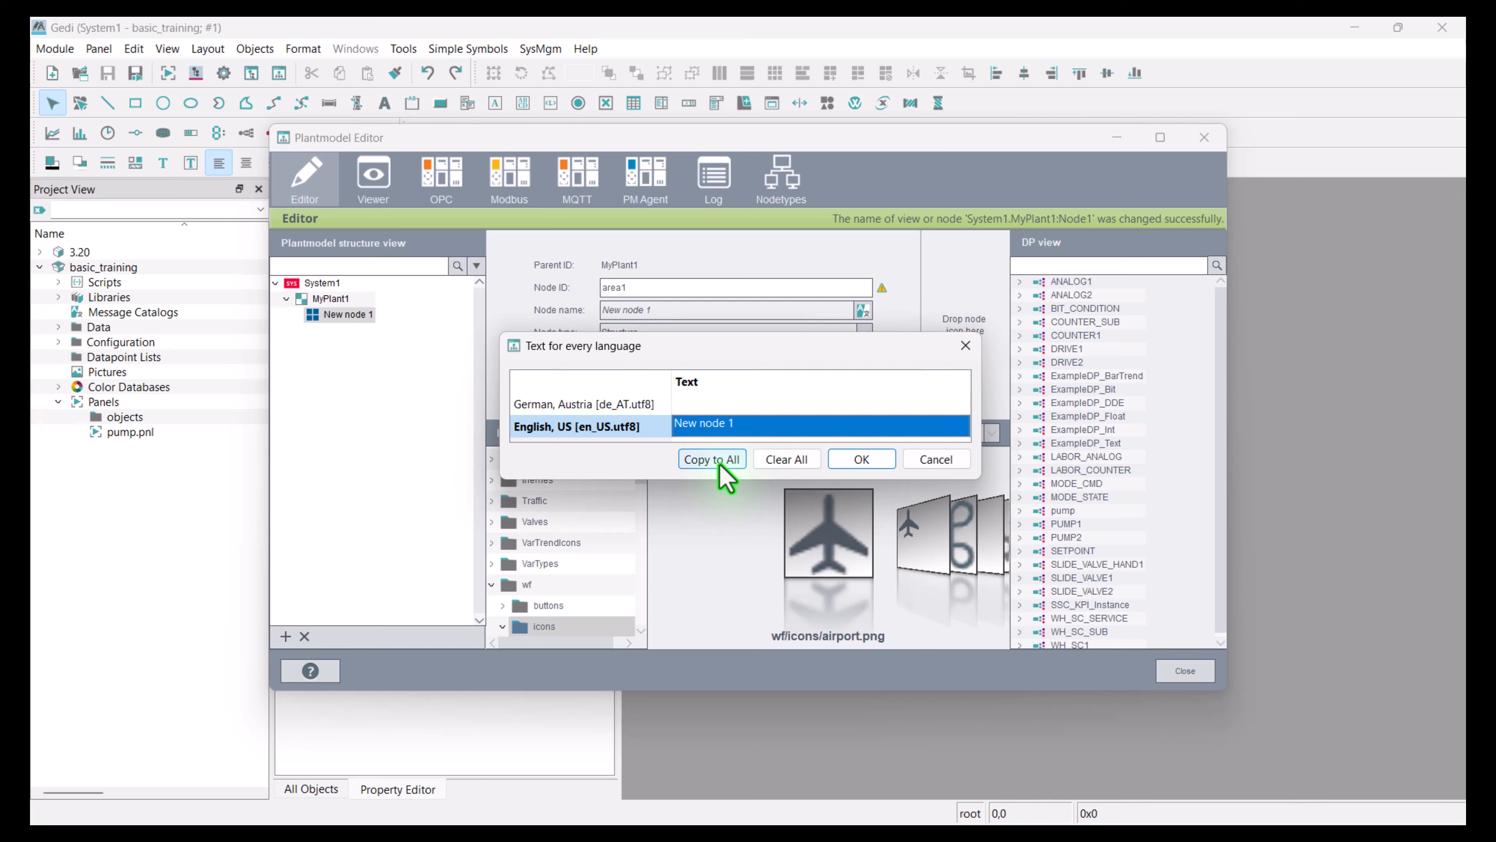
{"action": "left_click", "coordinate": [726, 459]}
{"action": "left_click", "coordinate": [728, 432]}
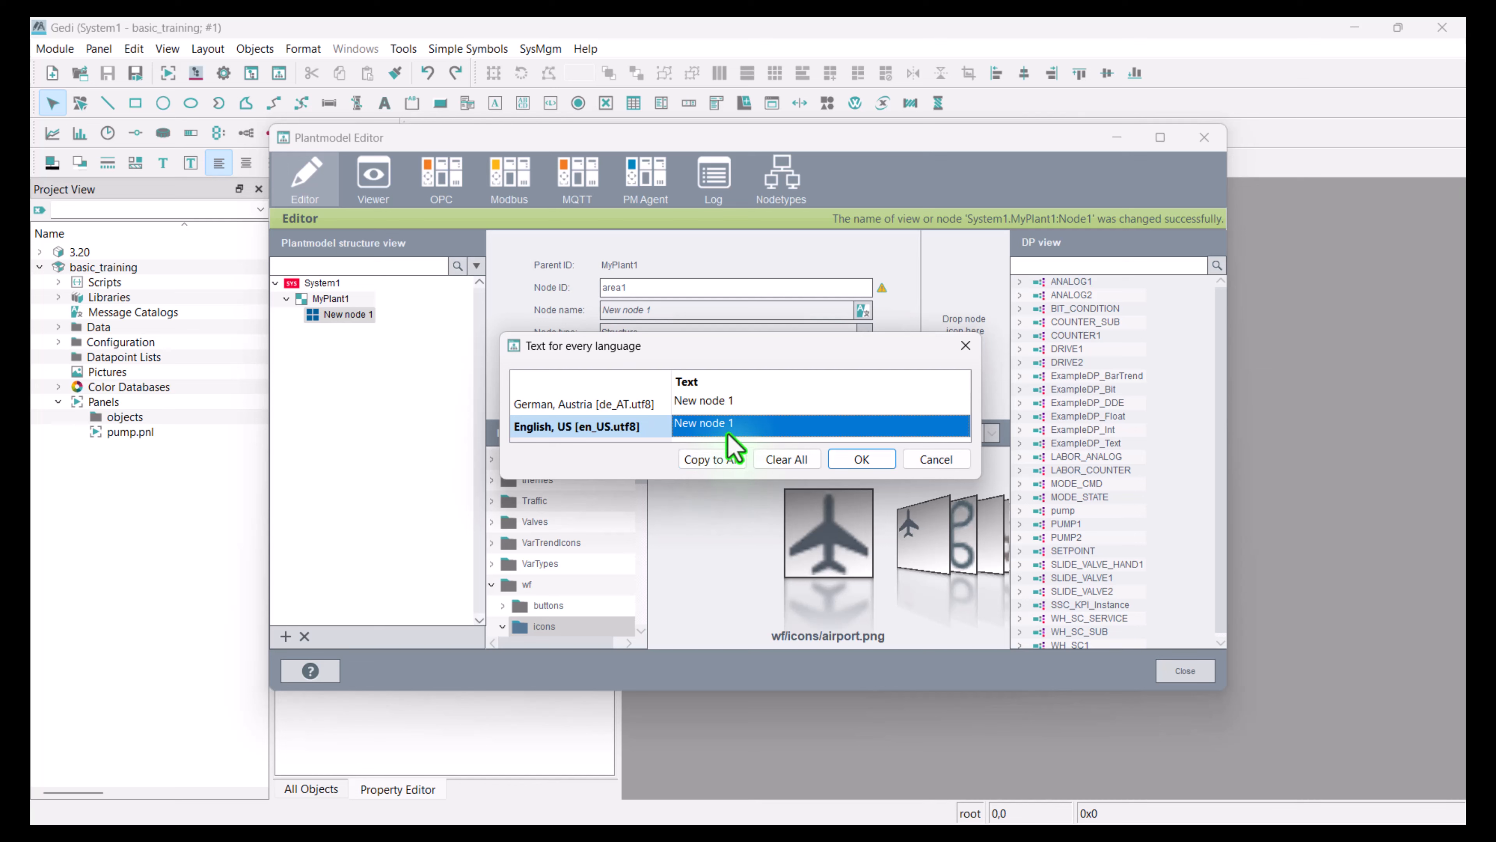
{"action": "left_click", "coordinate": [766, 426]}
{"action": "type", "text": "area1"}
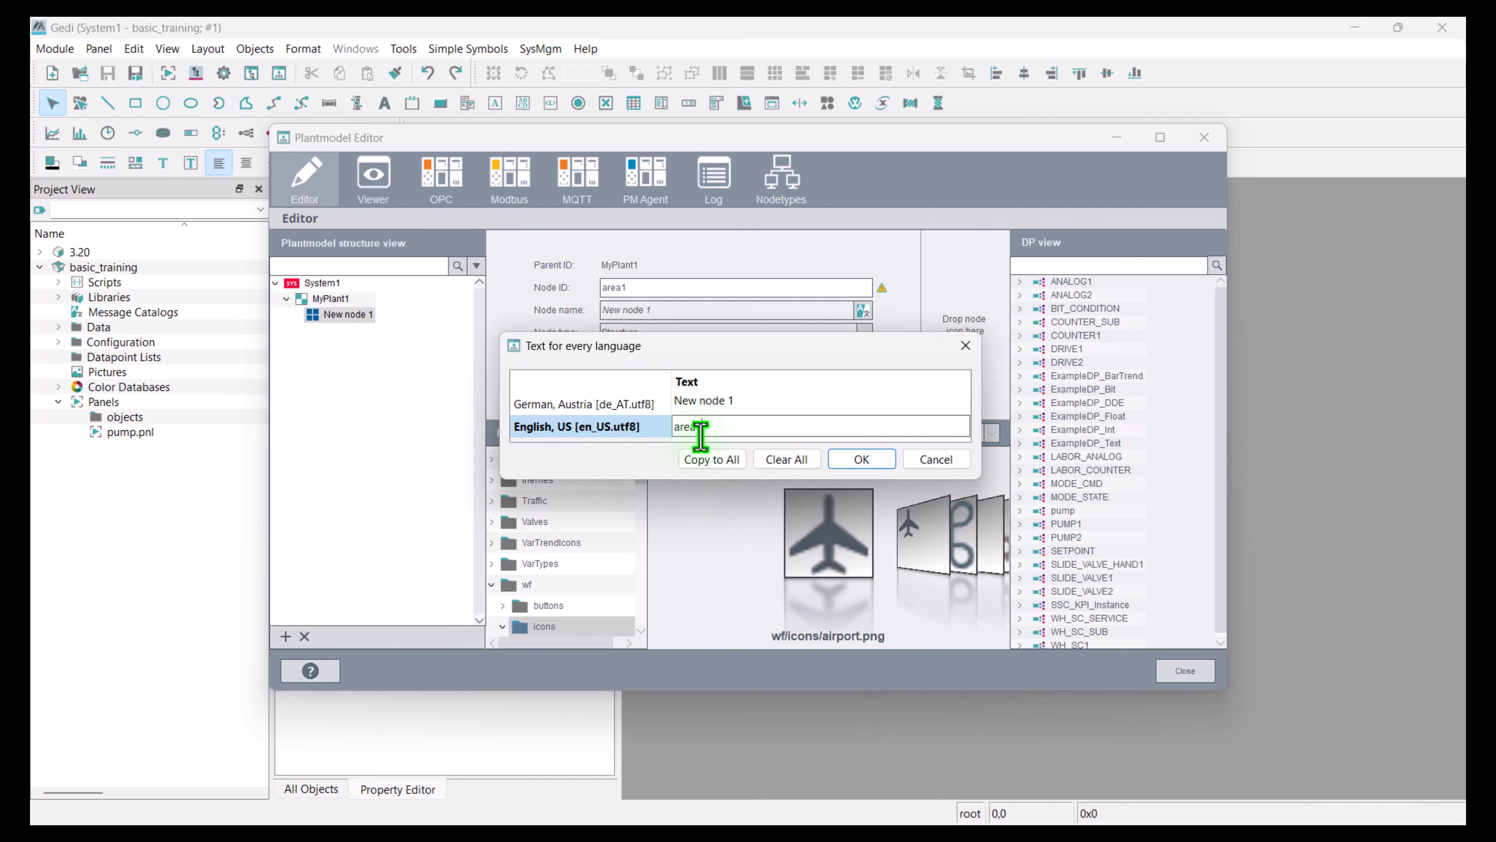
{"action": "key", "text": "BackSpace"}
{"action": "type", "text": "A"}
{"action": "key", "text": "Return"}
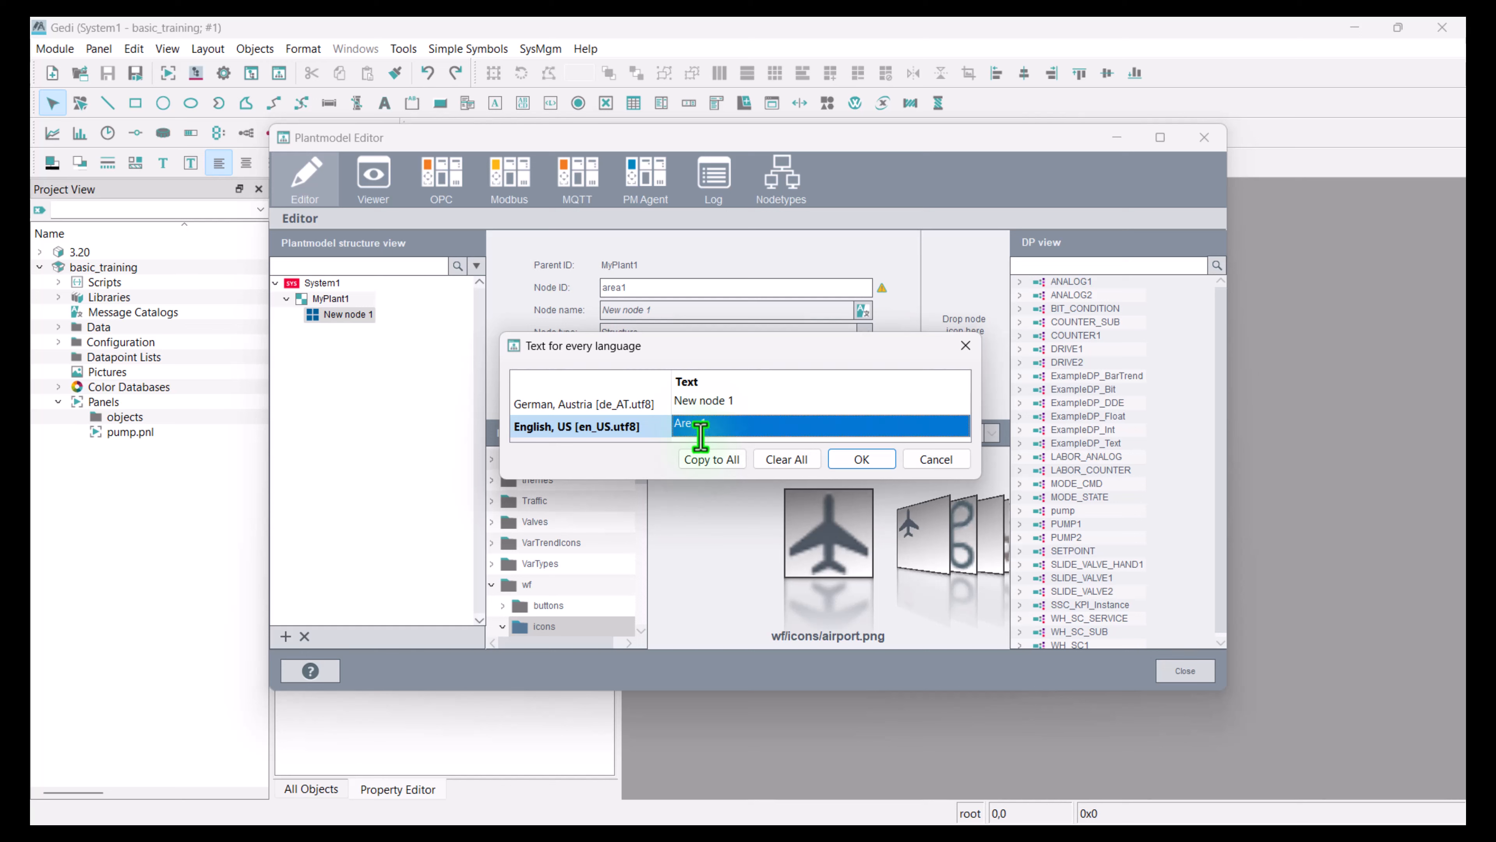
{"action": "left_click", "coordinate": [712, 463]}
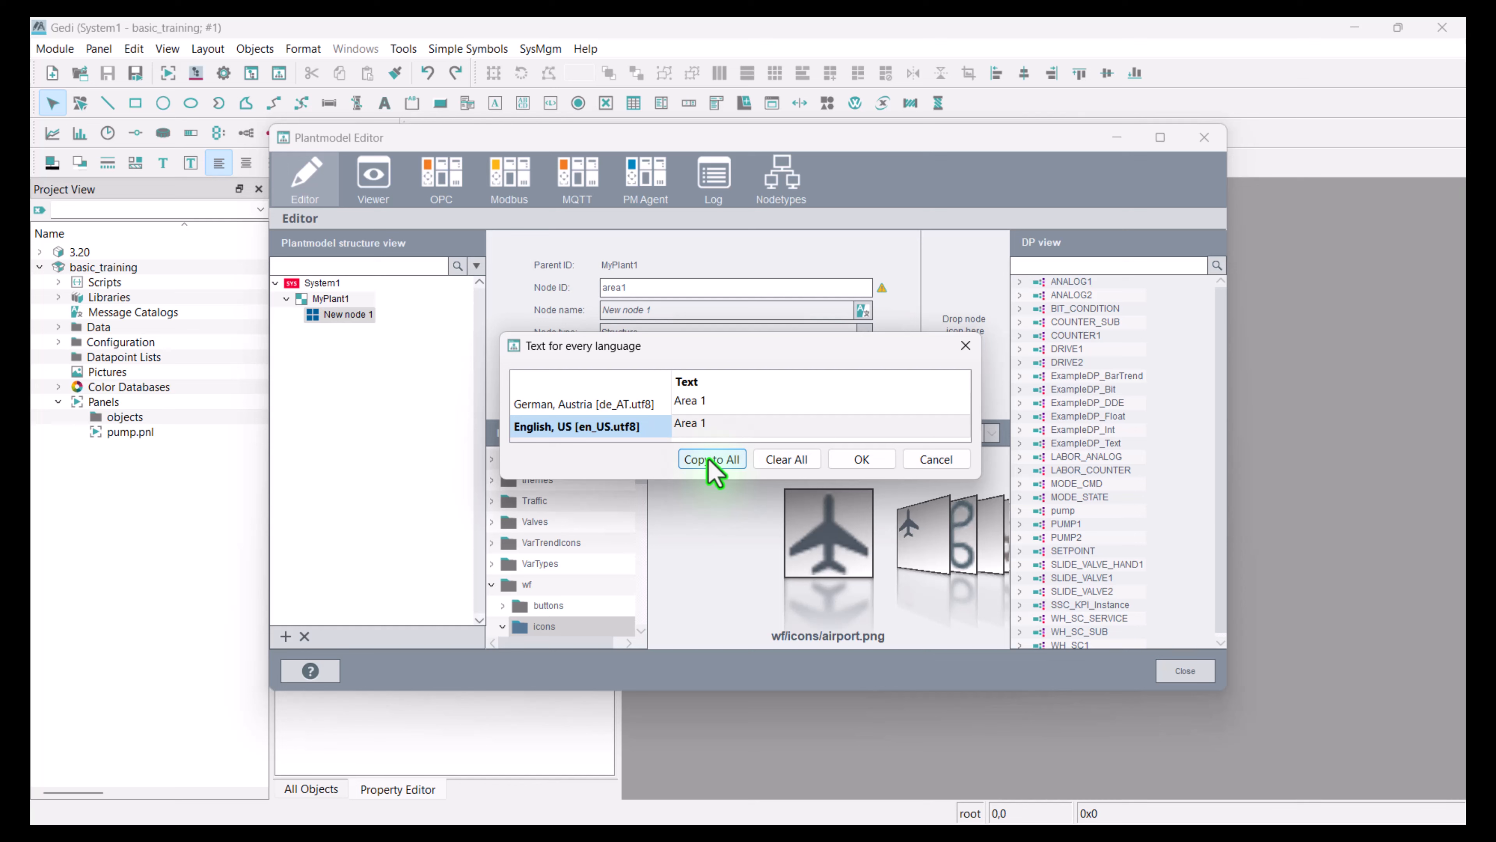
{"action": "left_click", "coordinate": [875, 465]}
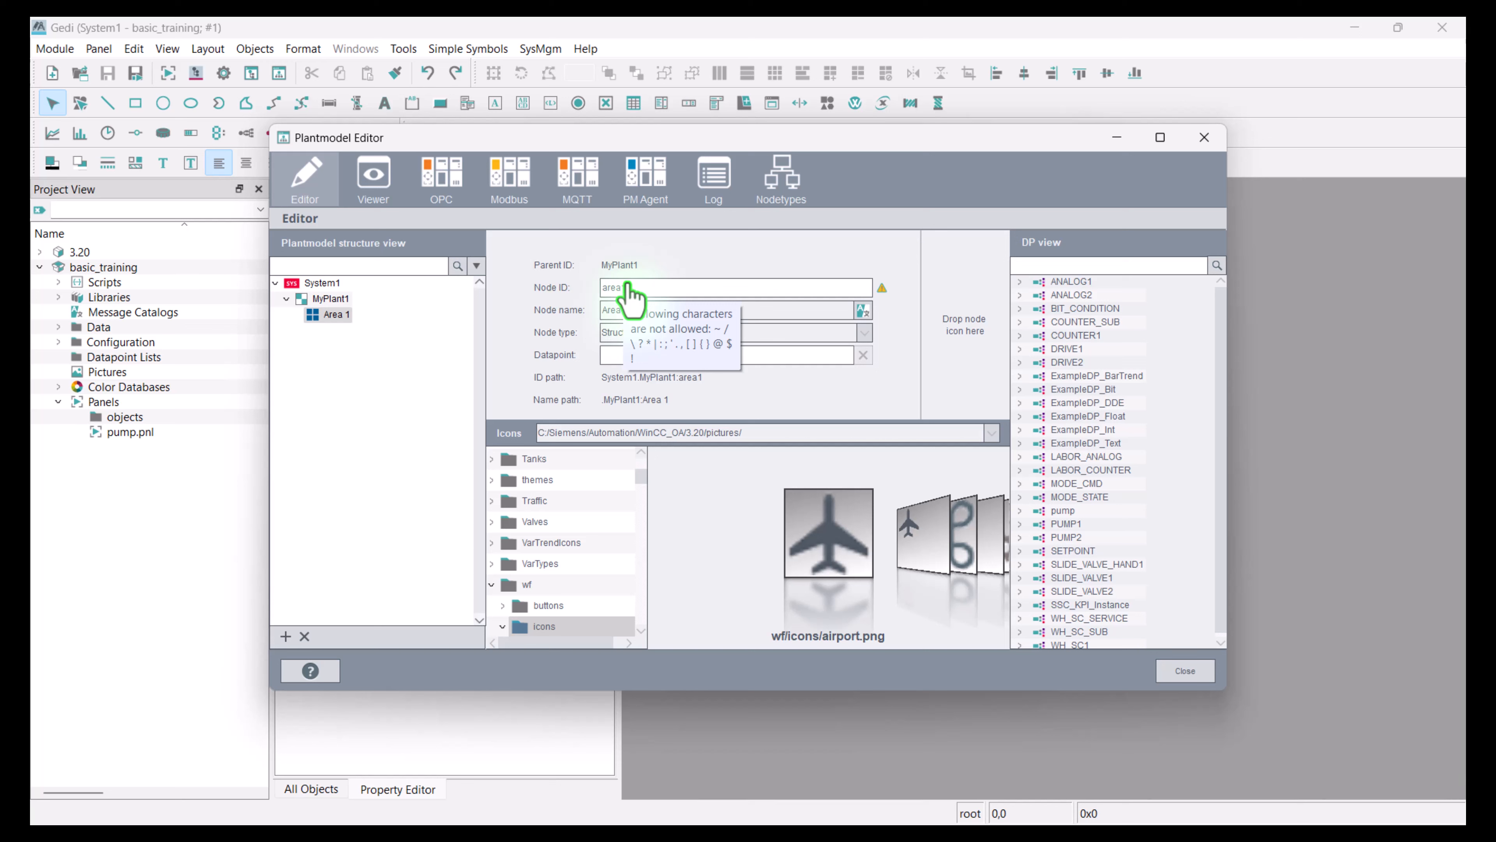
Create a child node under Area 1 and set its node ID to Line1
{"action": "right_click", "coordinate": [333, 317]}
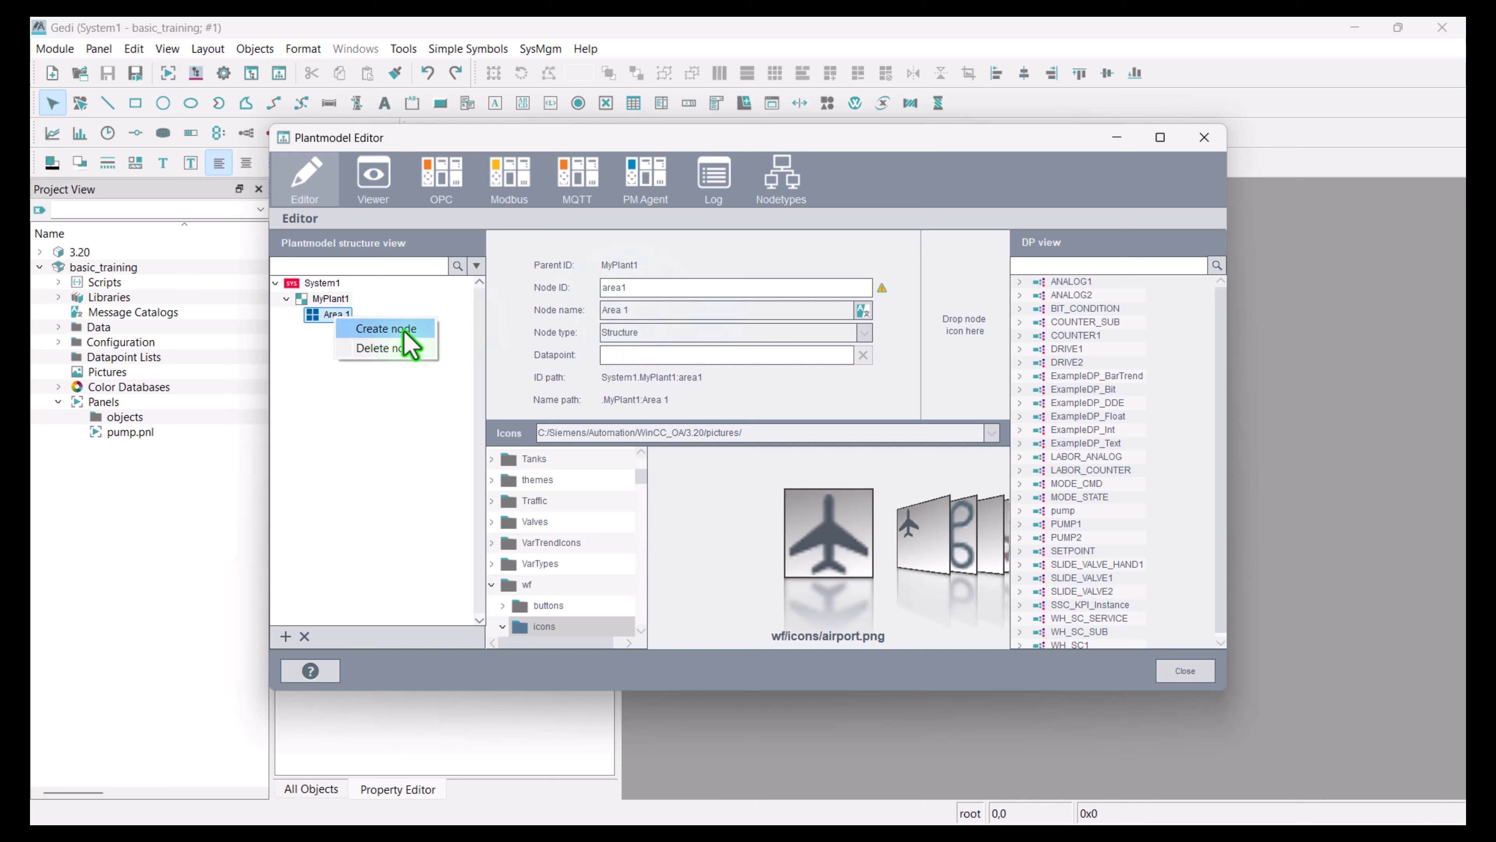
{"action": "left_click", "coordinate": [404, 328]}
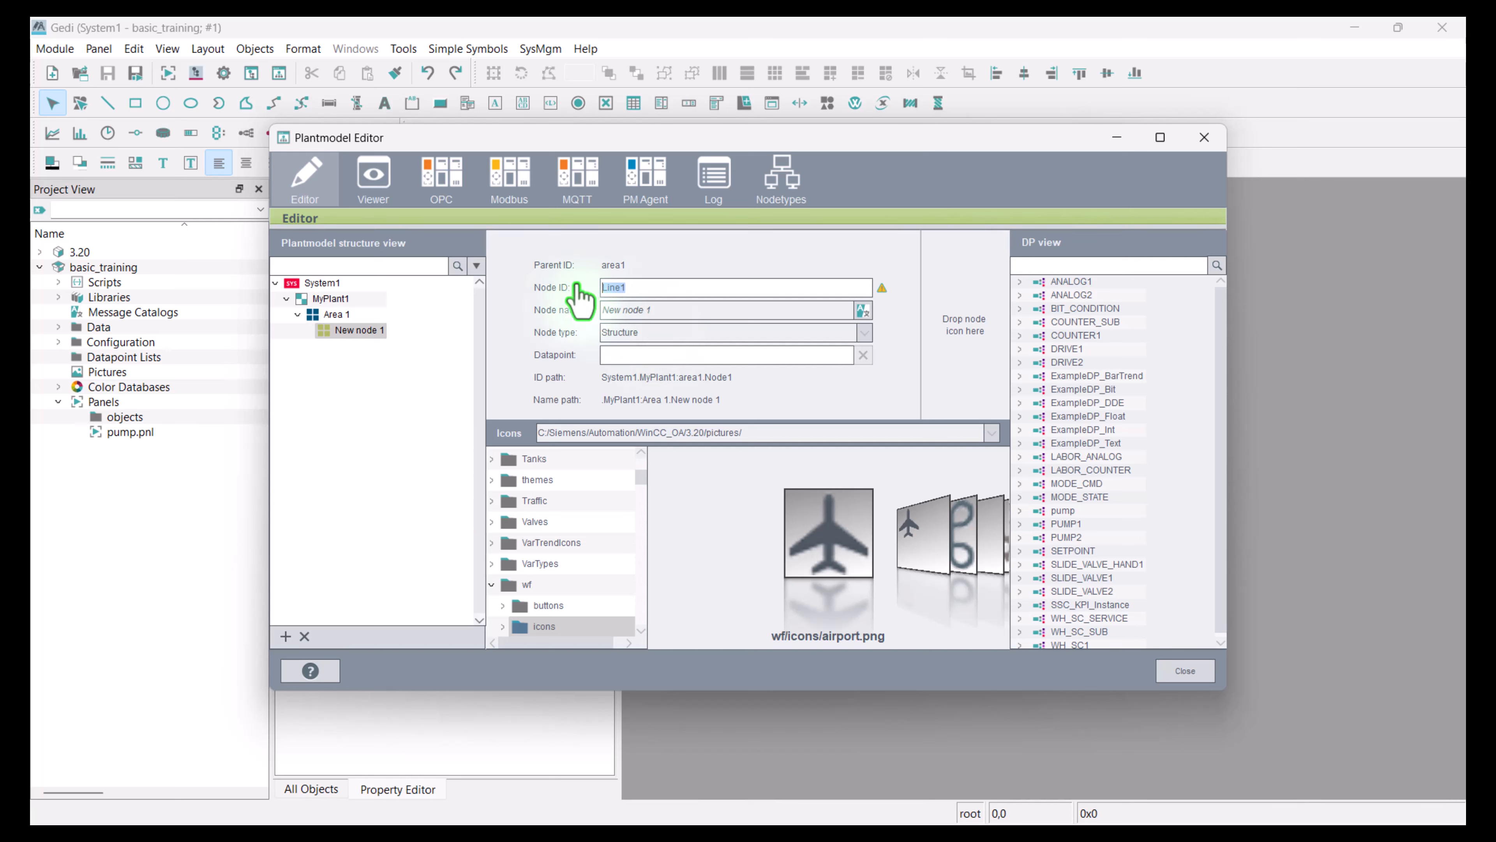
{"action": "double_click", "coordinate": [612, 287]}
Set the Line1 node's display name to "Line 1" in English and copy it to all languages
{"action": "key", "text": "ctrl+c"}
{"action": "left_click", "coordinate": [862, 311]}
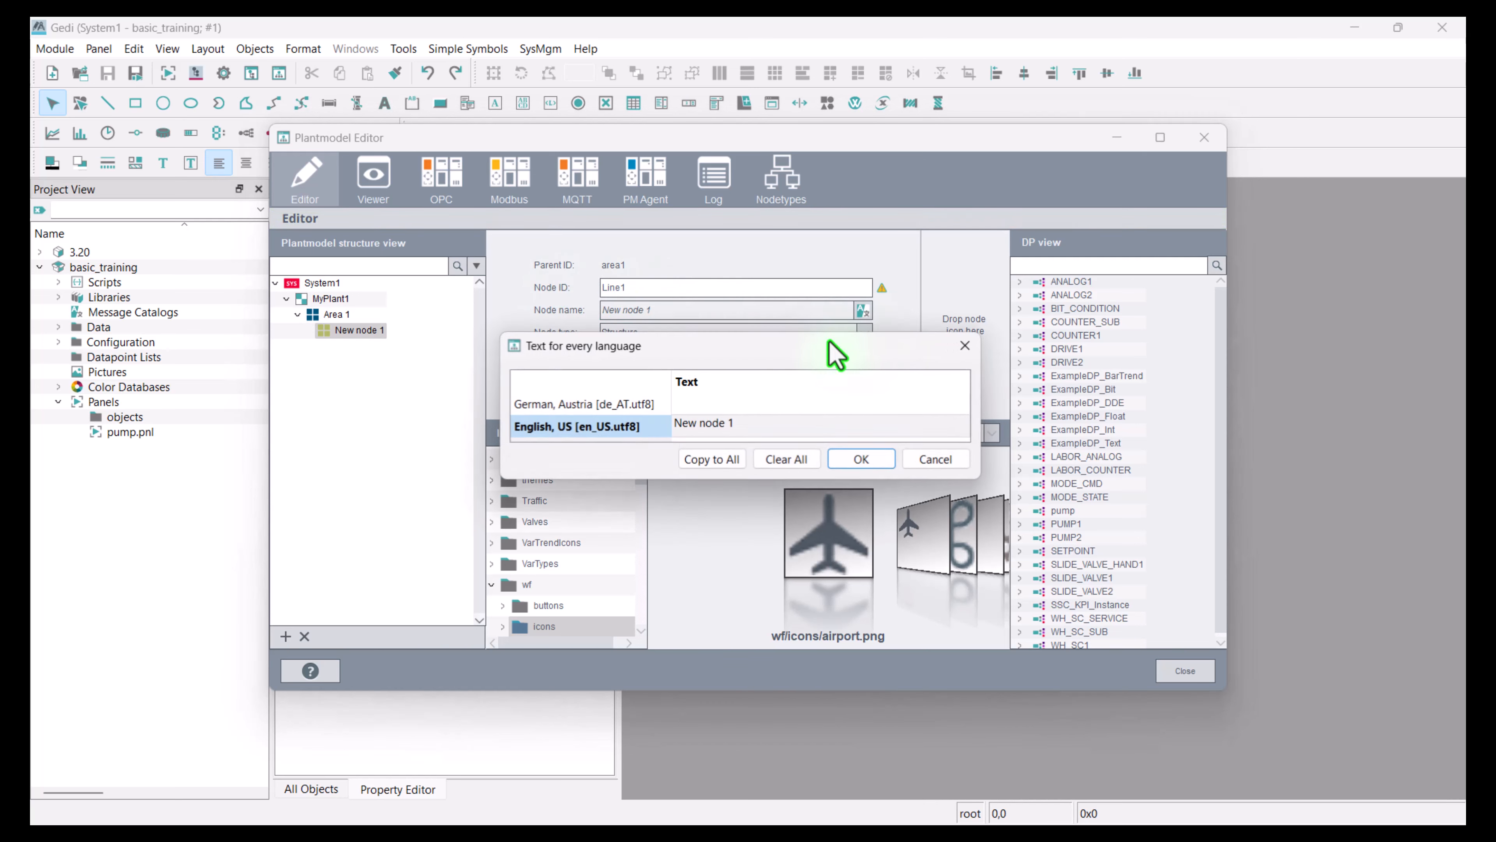
{"action": "double_click", "coordinate": [732, 426]}
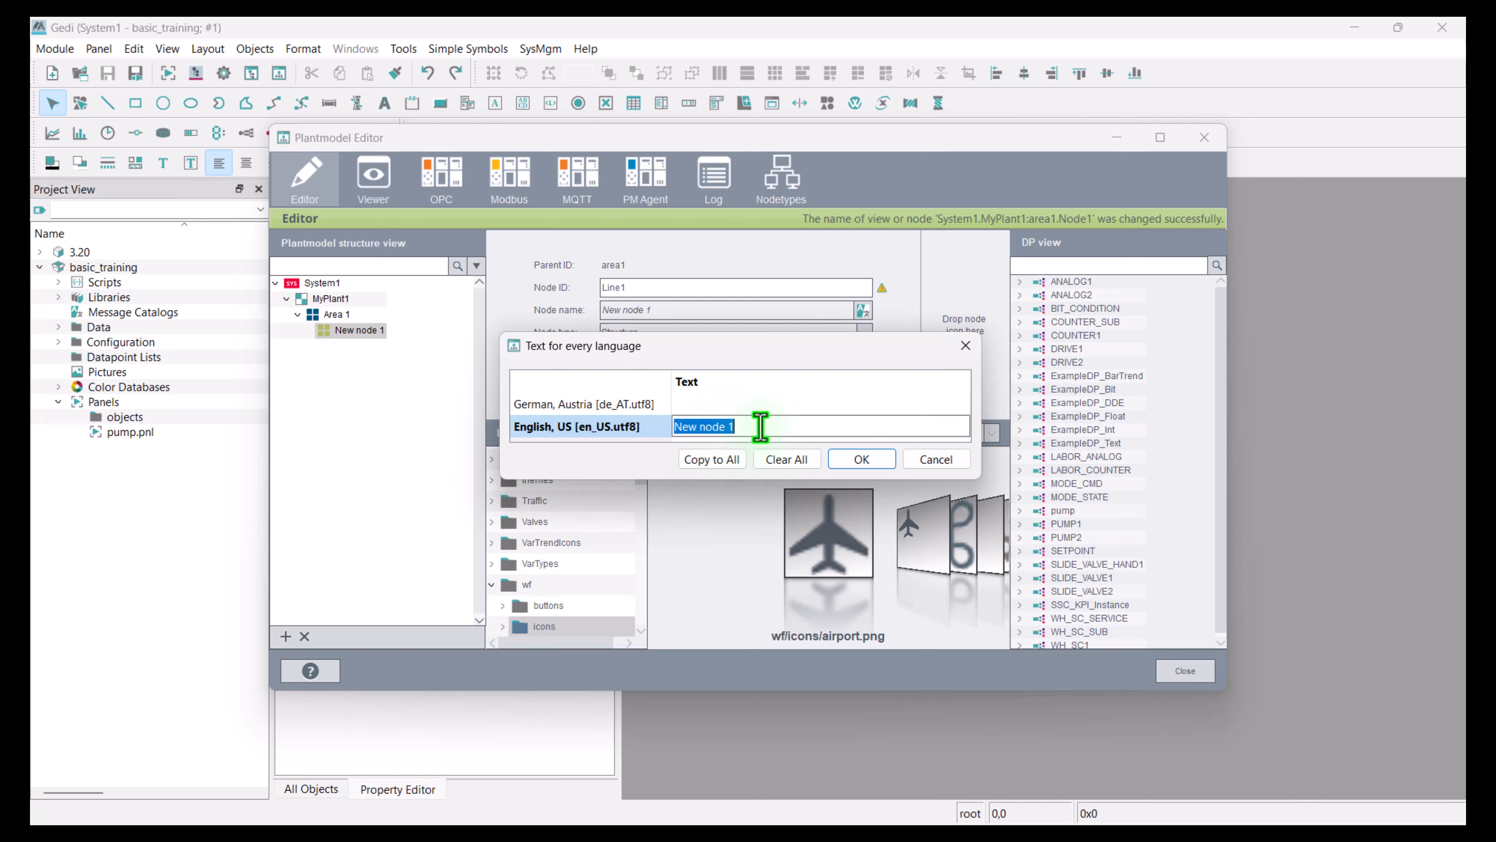
{"action": "key", "text": "ctrl+v"}
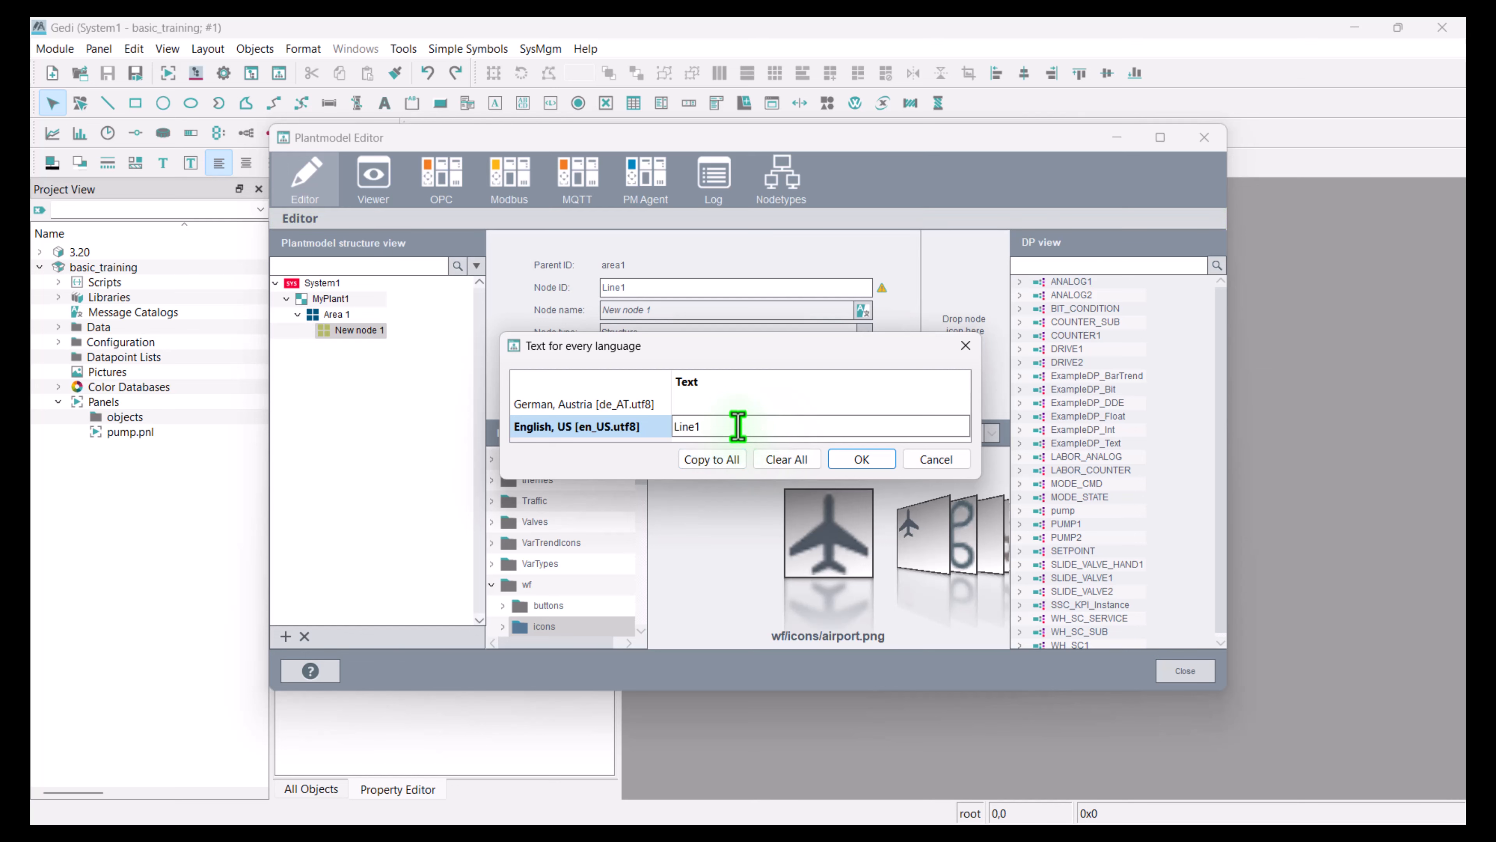
{"action": "type", "text": "1"}
{"action": "key", "text": "Return"}
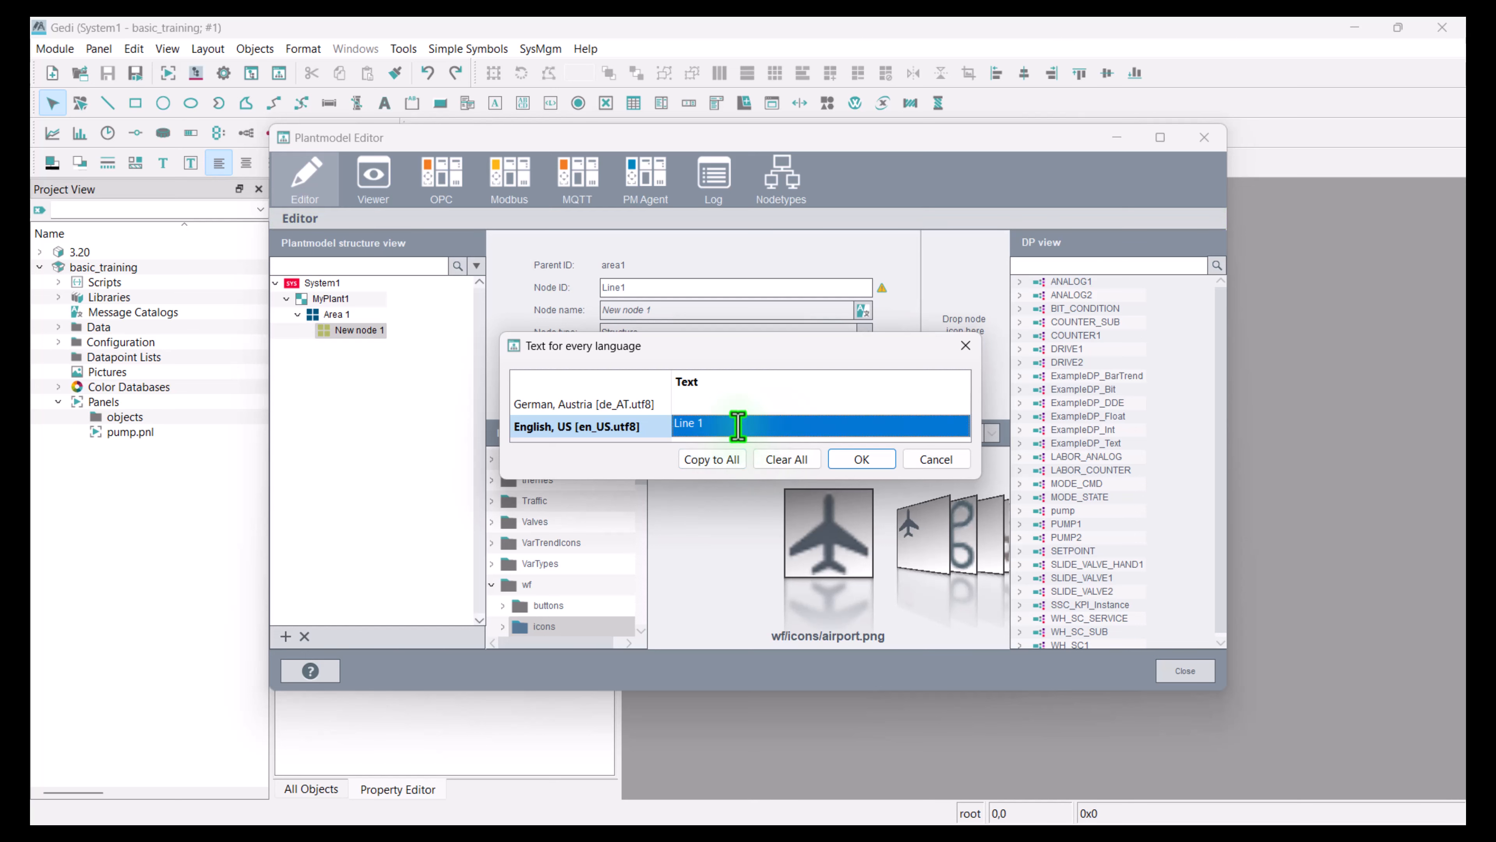
{"action": "left_click", "coordinate": [721, 458]}
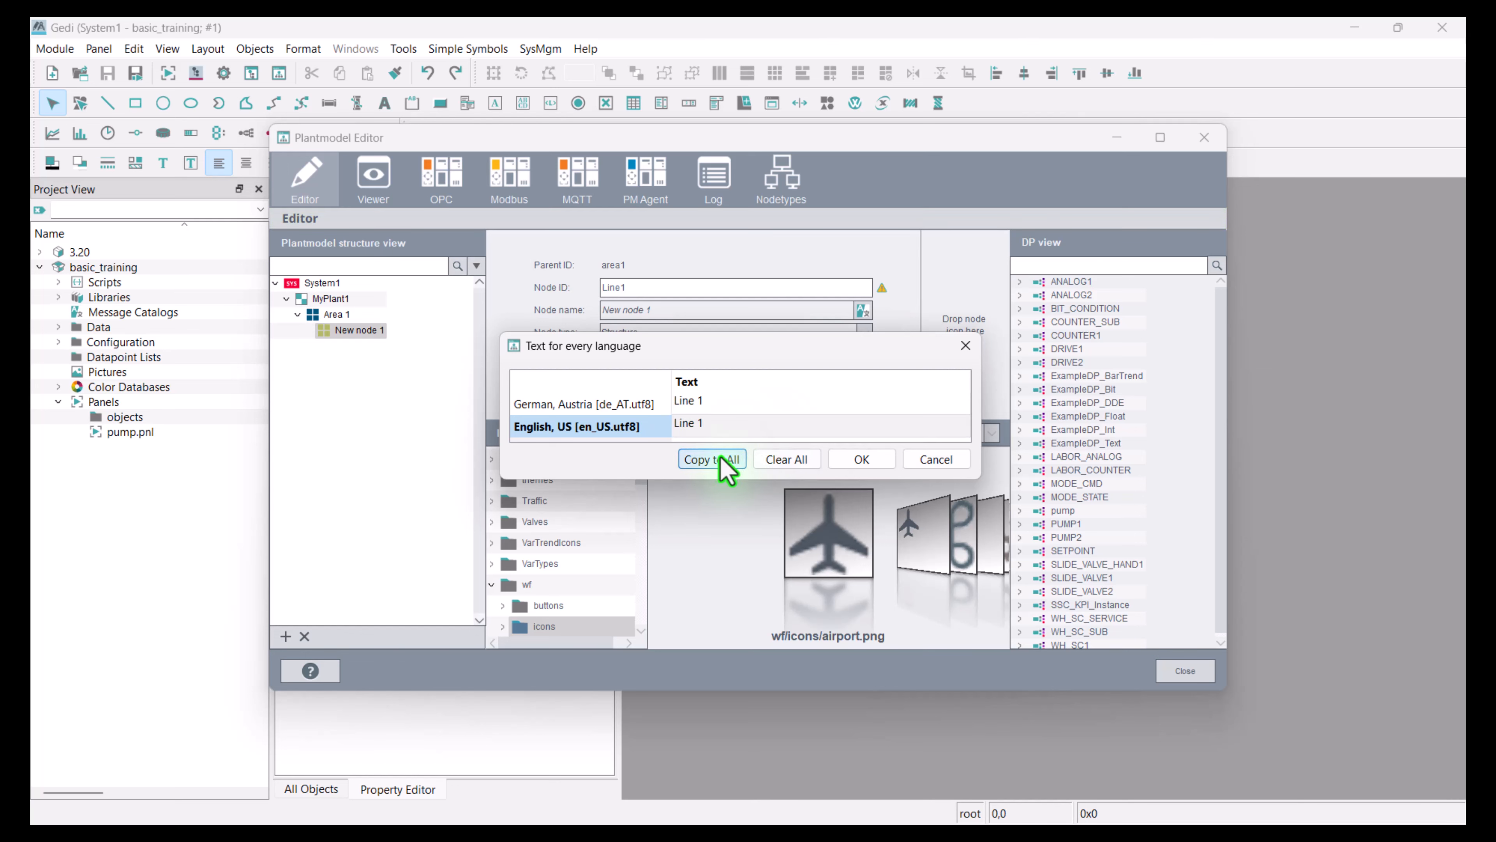
{"action": "left_click", "coordinate": [860, 461]}
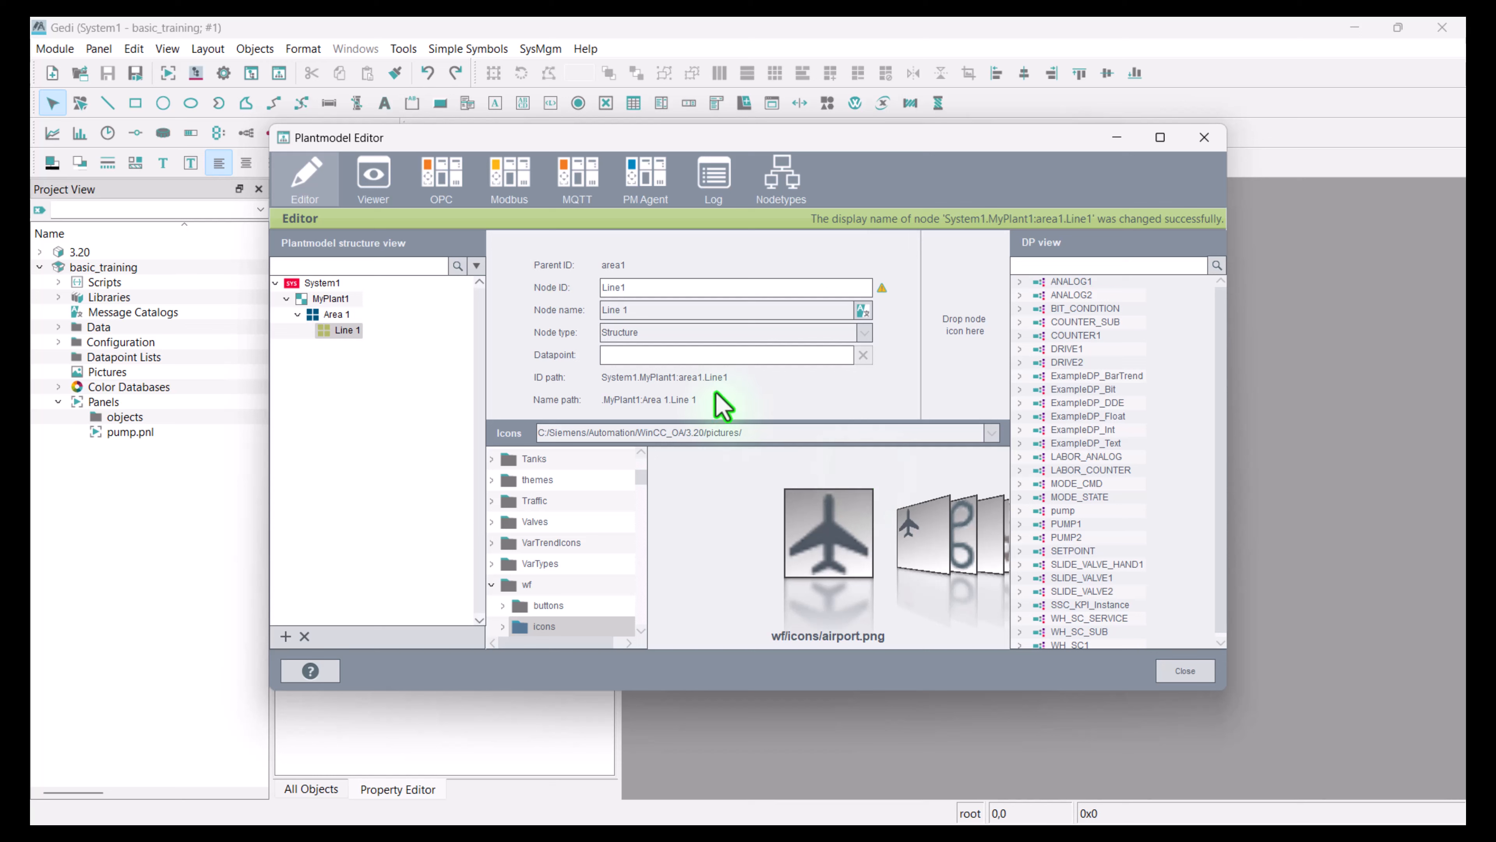
Create a child node under Line 1 and set its node ID to Pump1
{"action": "right_click", "coordinate": [348, 331]}
{"action": "left_click", "coordinate": [389, 346]}
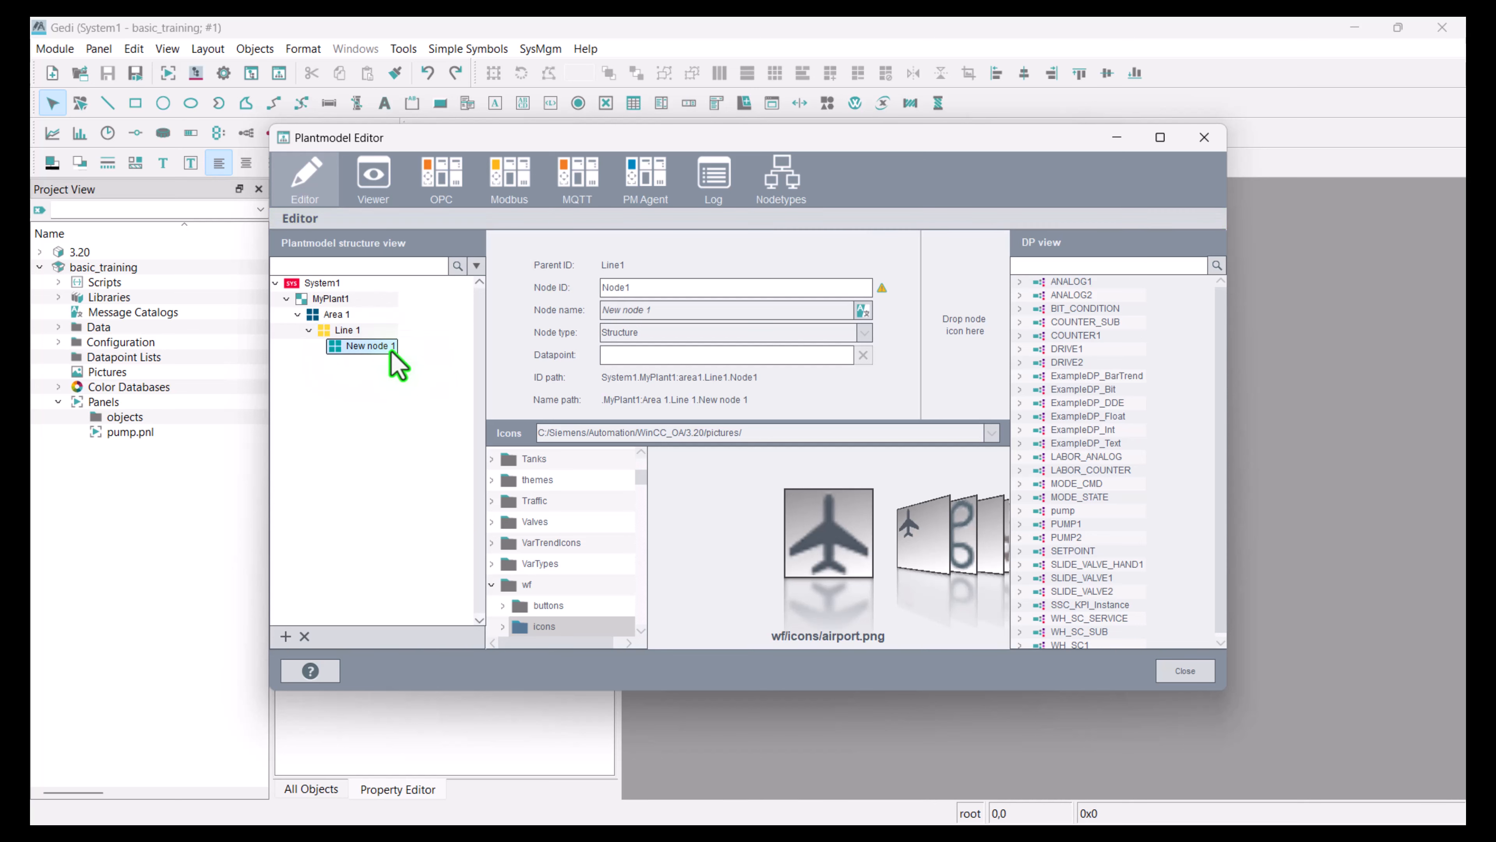
{"action": "left_click", "coordinate": [634, 293]}
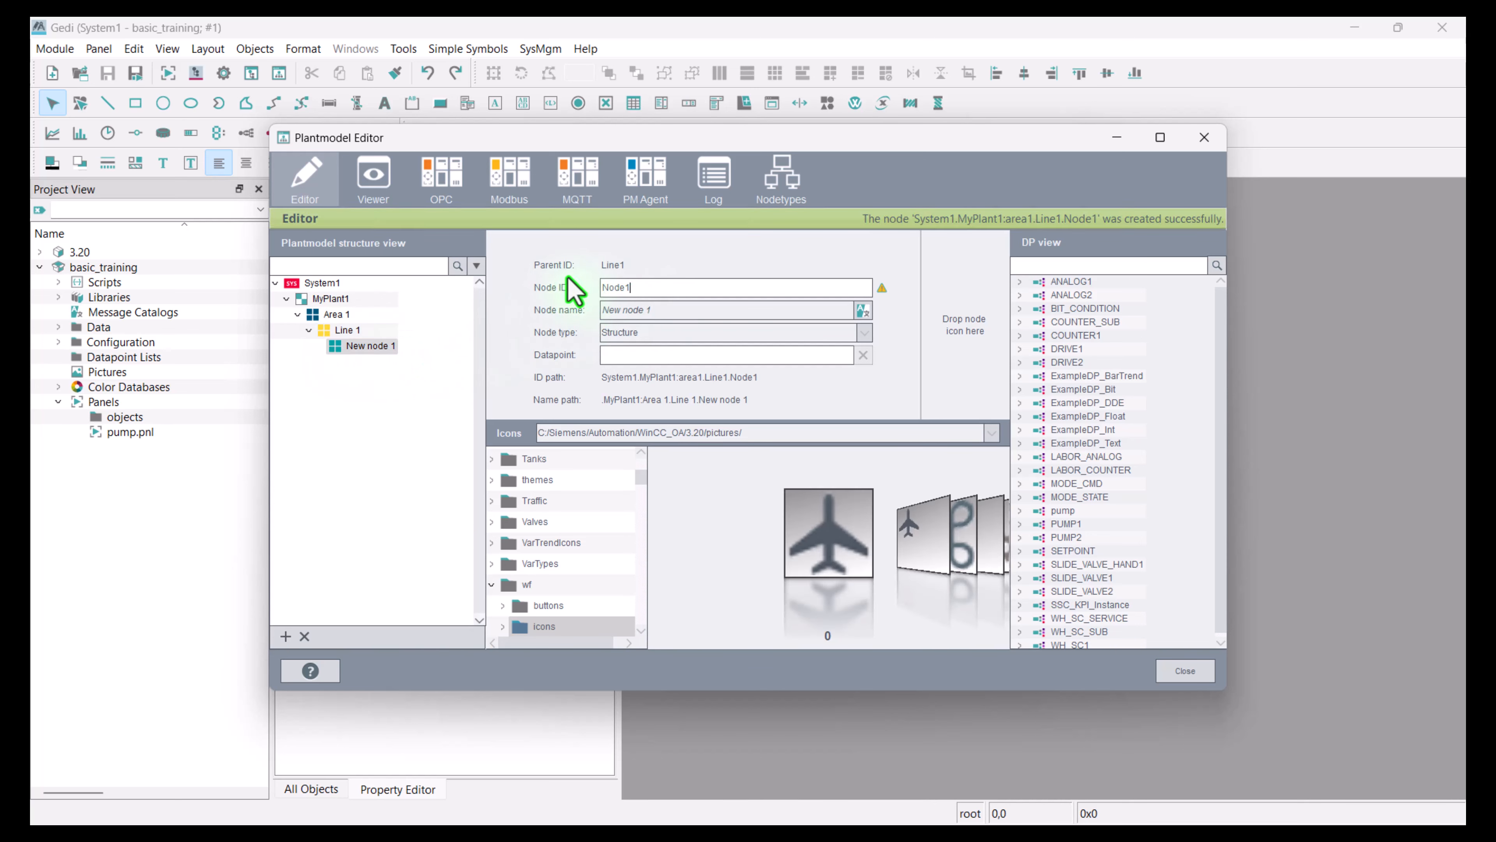
{"action": "double_click", "coordinate": [612, 287]}
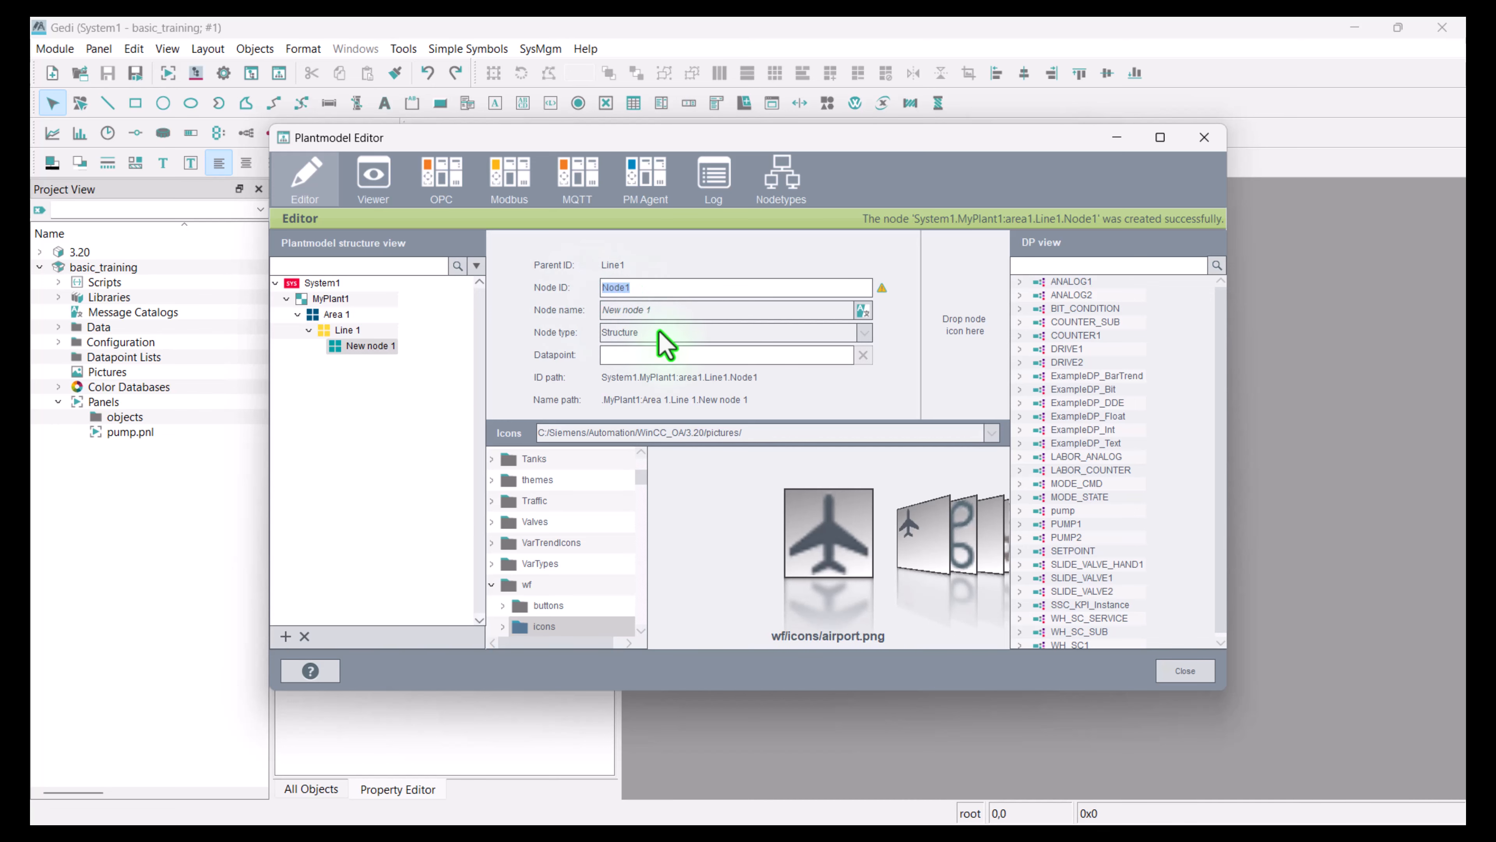
{"action": "type", "text": "Pump1"}
Set the Pump1 node's display name to "Pump 1" in English and copy it to all languages
{"action": "left_click_drag", "start_coordinate": [655, 292], "coordinate": [555, 291]}
{"action": "key", "text": "ctrl+c"}
{"action": "left_click", "coordinate": [864, 313]}
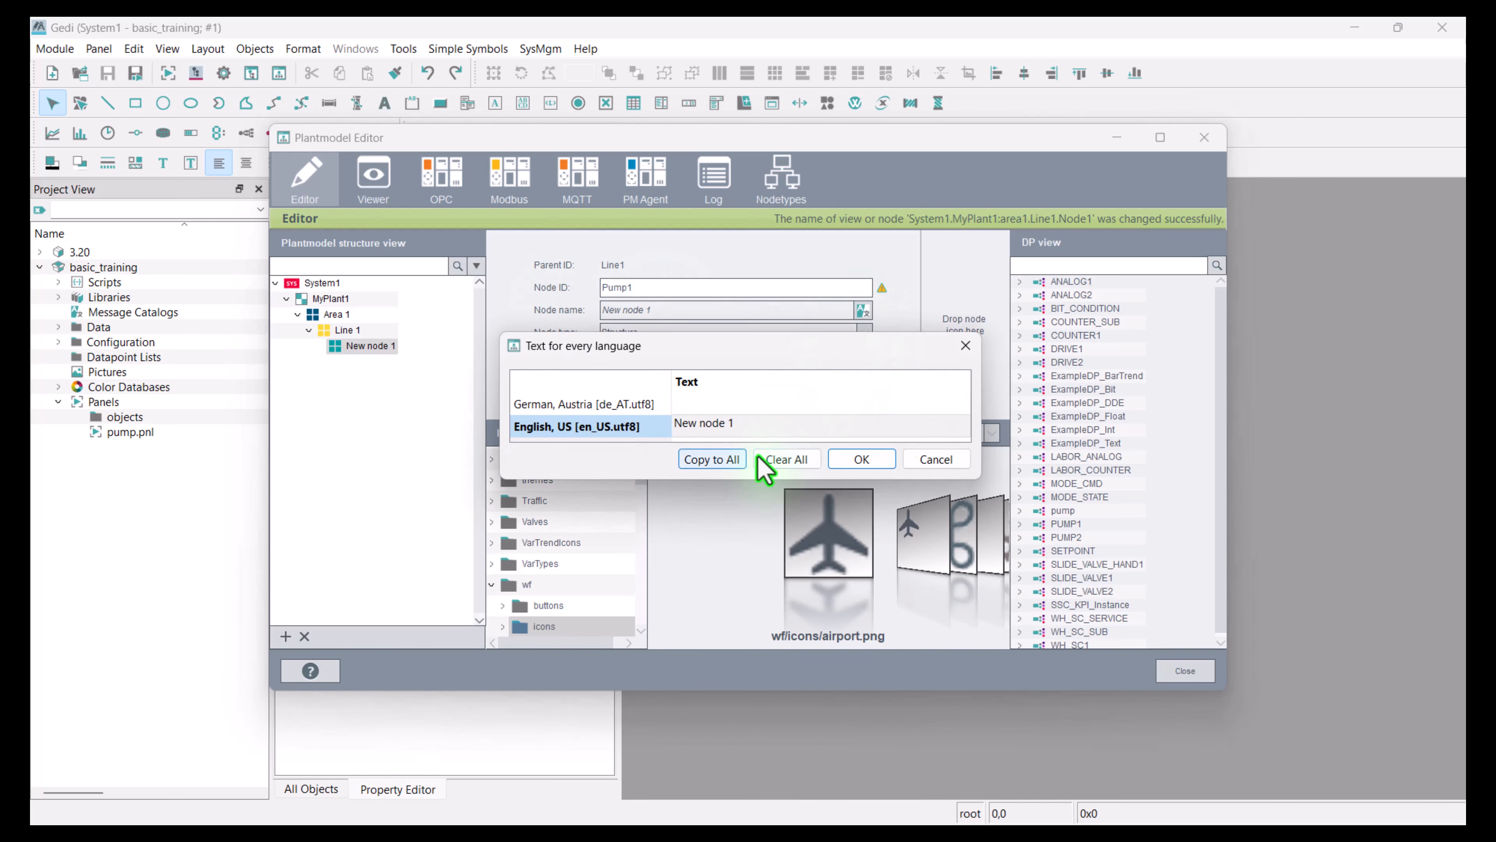
{"action": "left_click", "coordinate": [764, 460]}
{"action": "left_click", "coordinate": [739, 435]}
{"action": "left_click", "coordinate": [737, 436]}
{"action": "key", "text": "ctrl+v"}
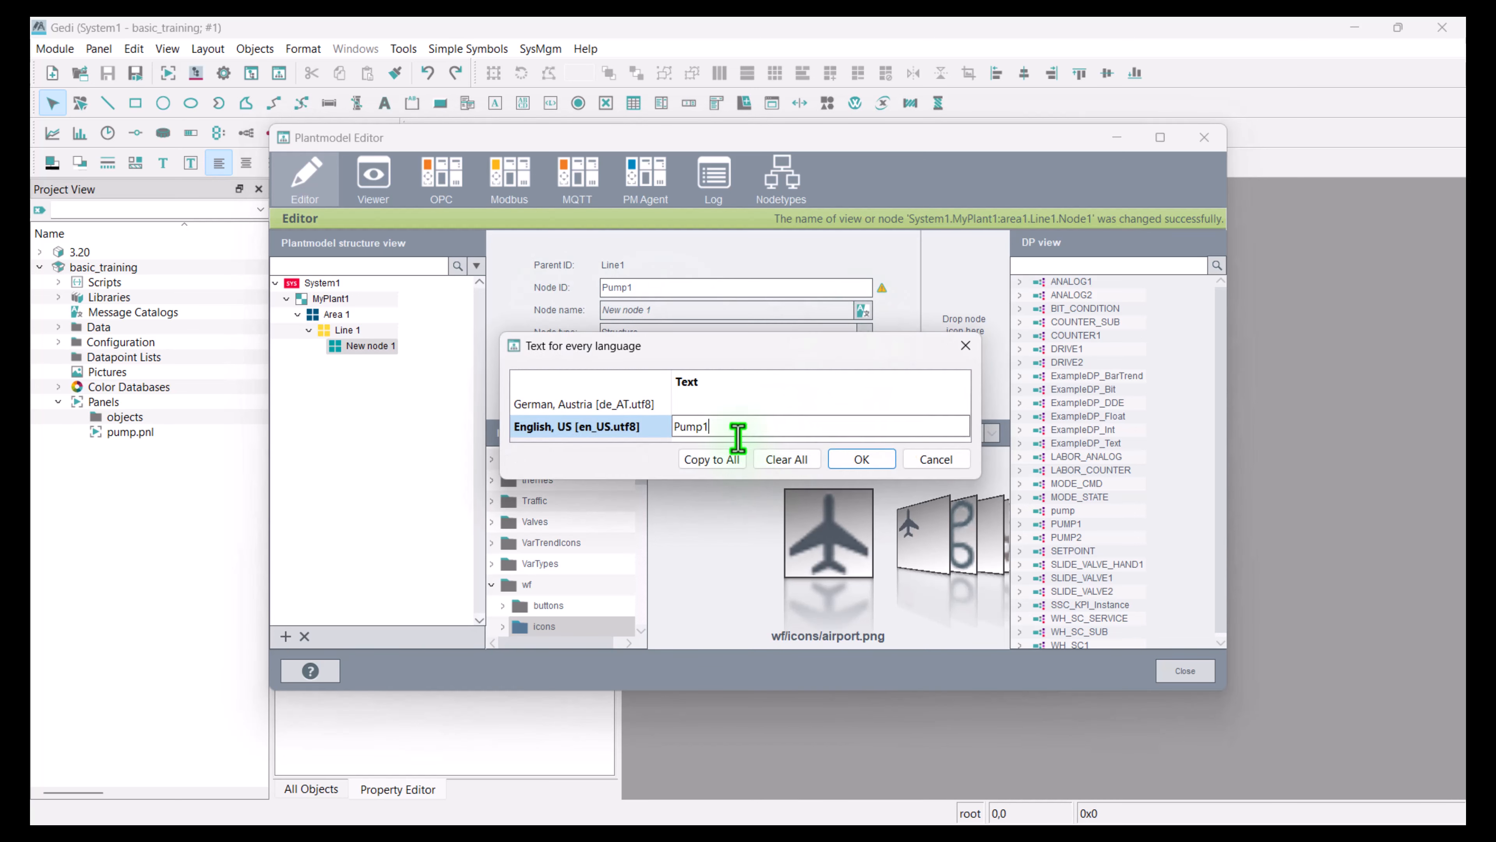
{"action": "key", "text": "Left"}
{"action": "key", "text": "Return"}
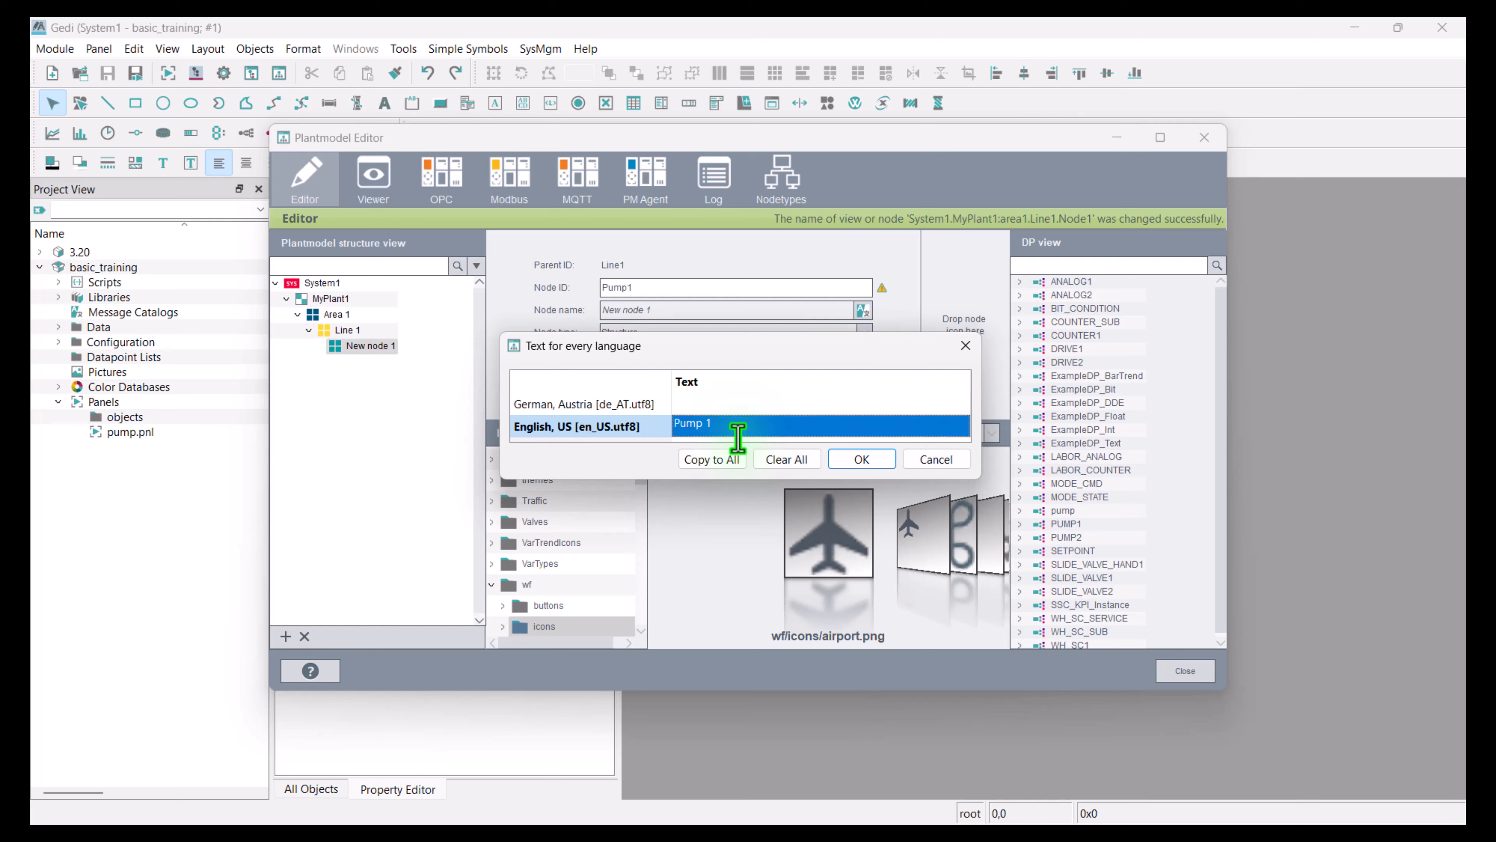
{"action": "left_click", "coordinate": [743, 457]}
{"action": "left_click", "coordinate": [860, 459]}
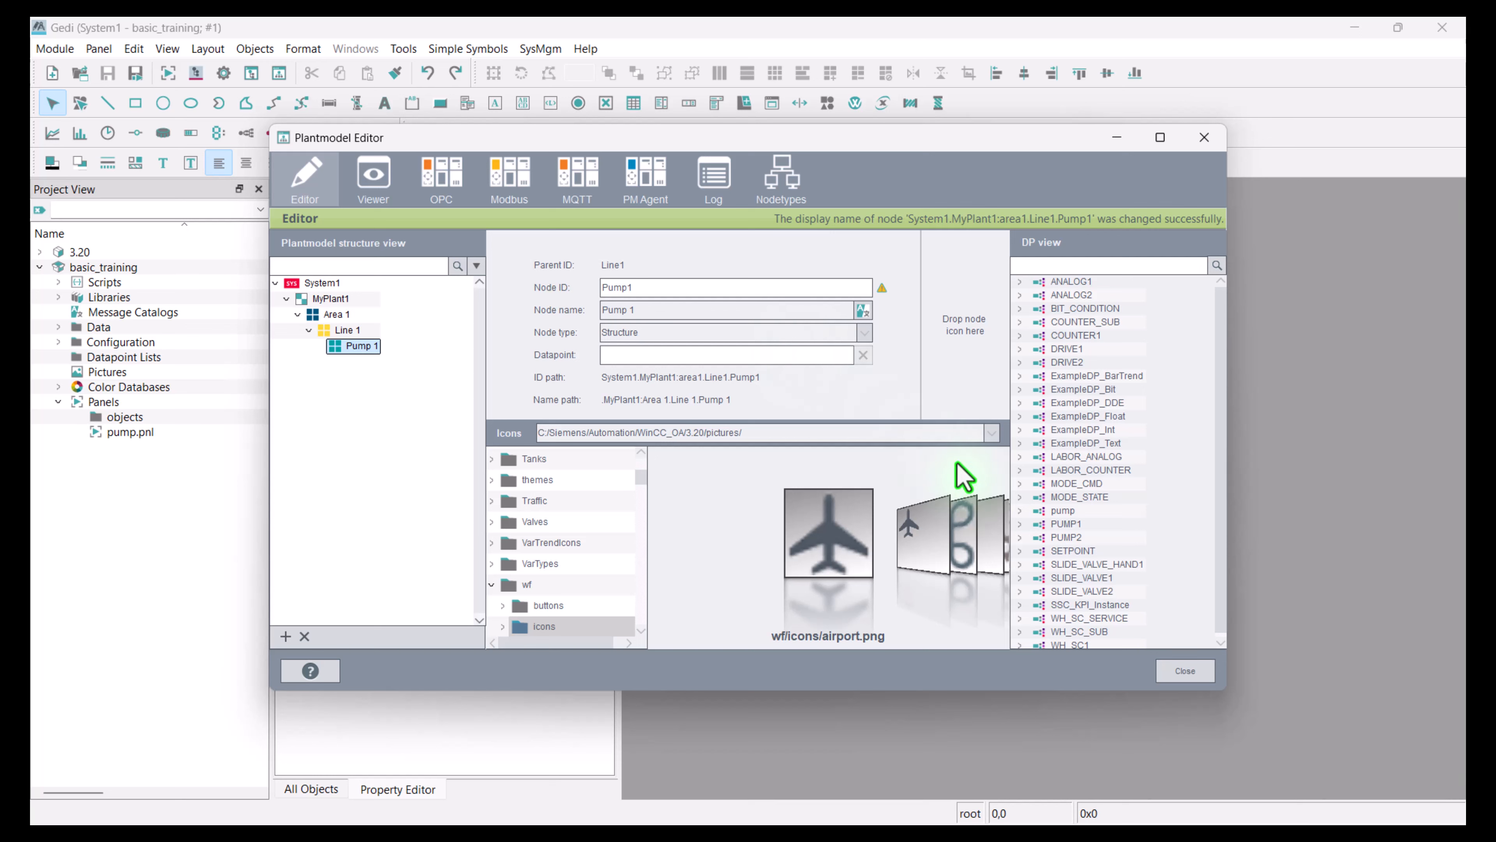
Expand the pump datapoint type in the datapoint list down to the elements under p1's value
{"action": "left_click", "coordinate": [1023, 511]}
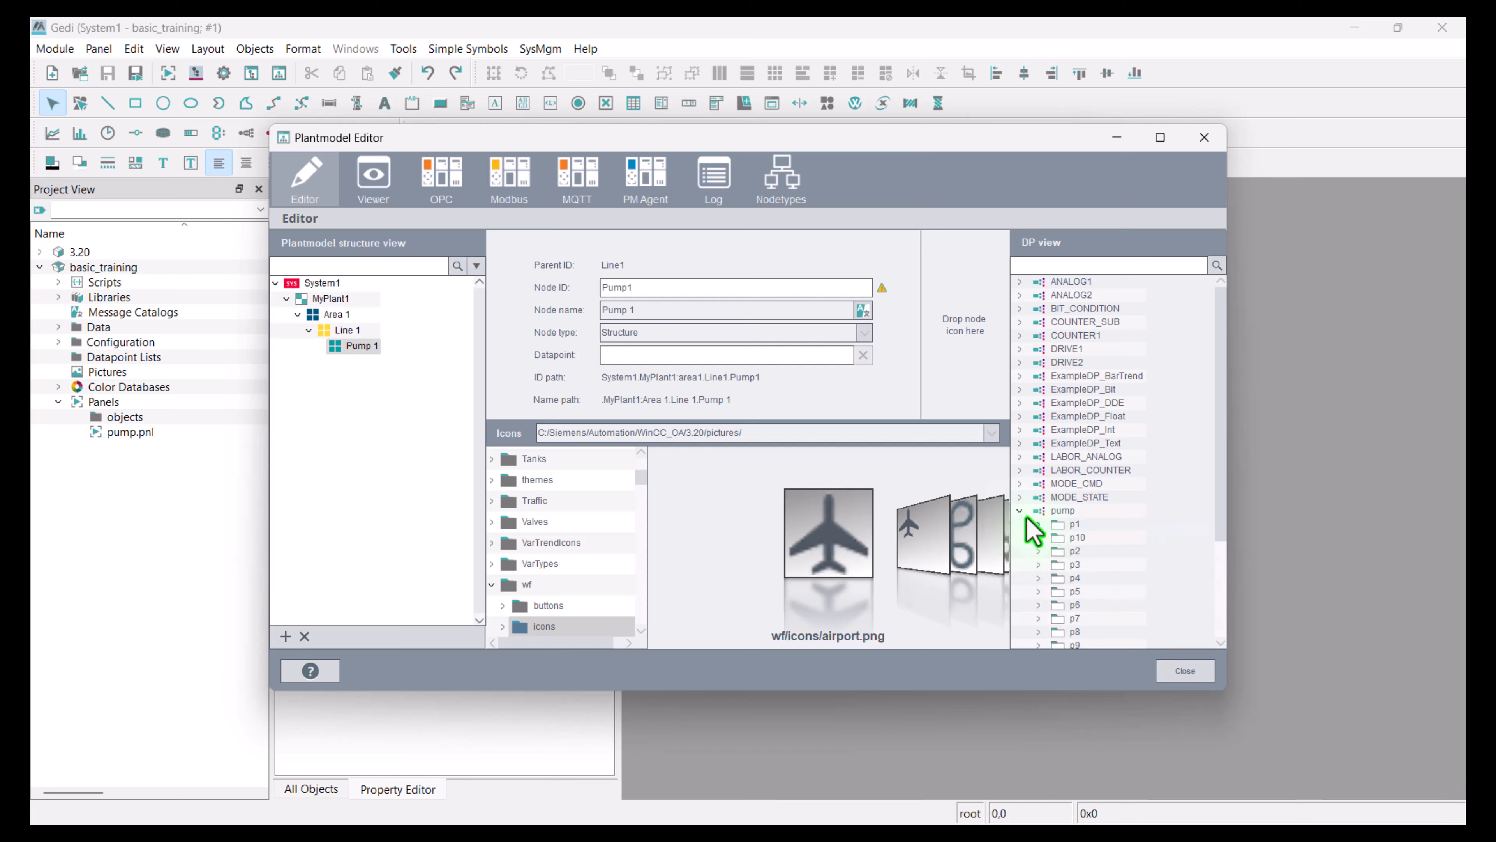
{"action": "left_click", "coordinate": [1039, 524]}
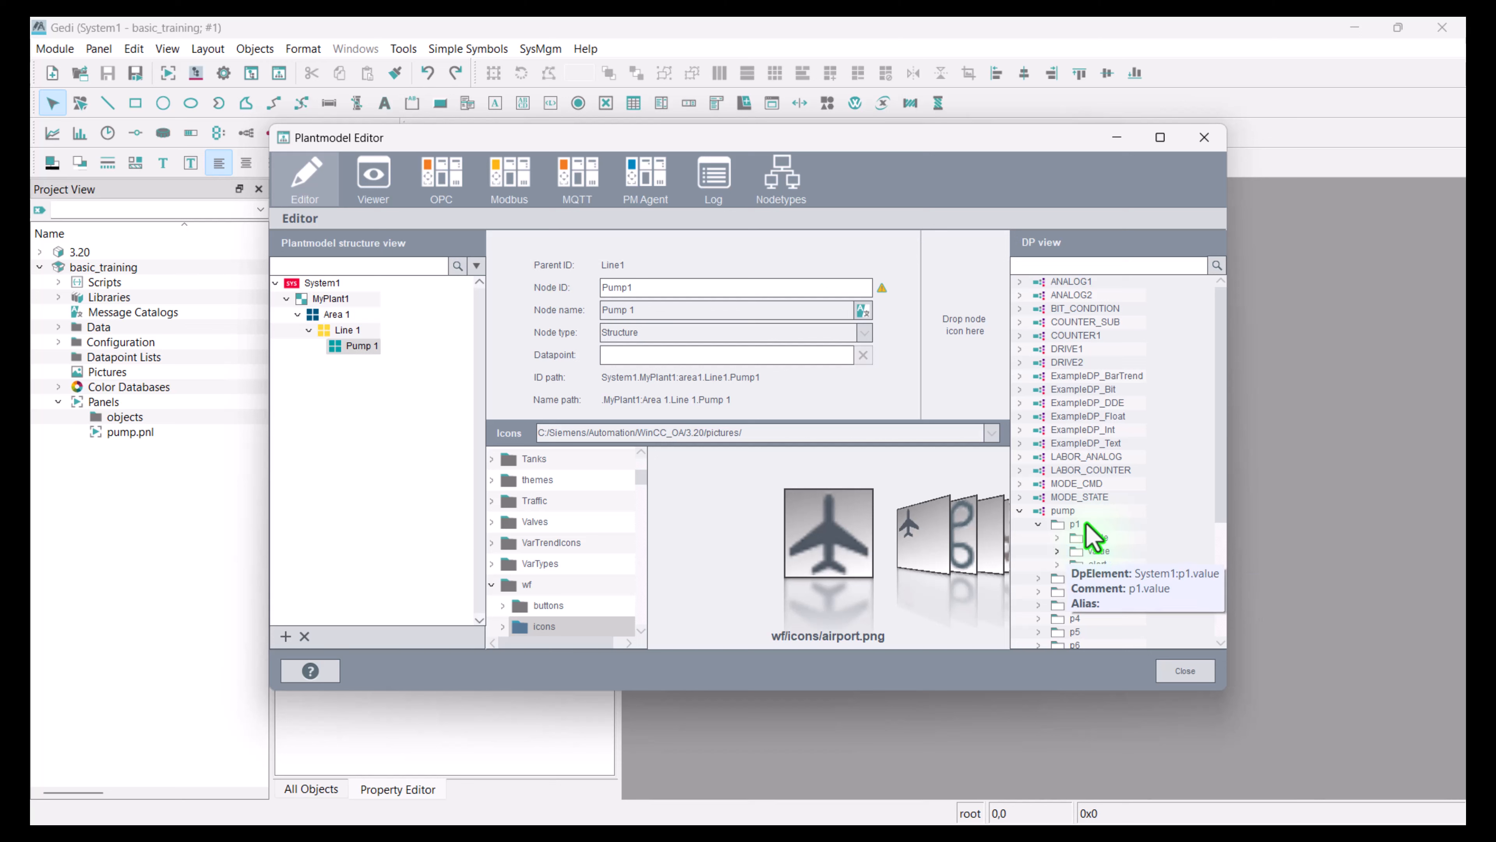
{"action": "left_click", "coordinate": [1057, 550]}
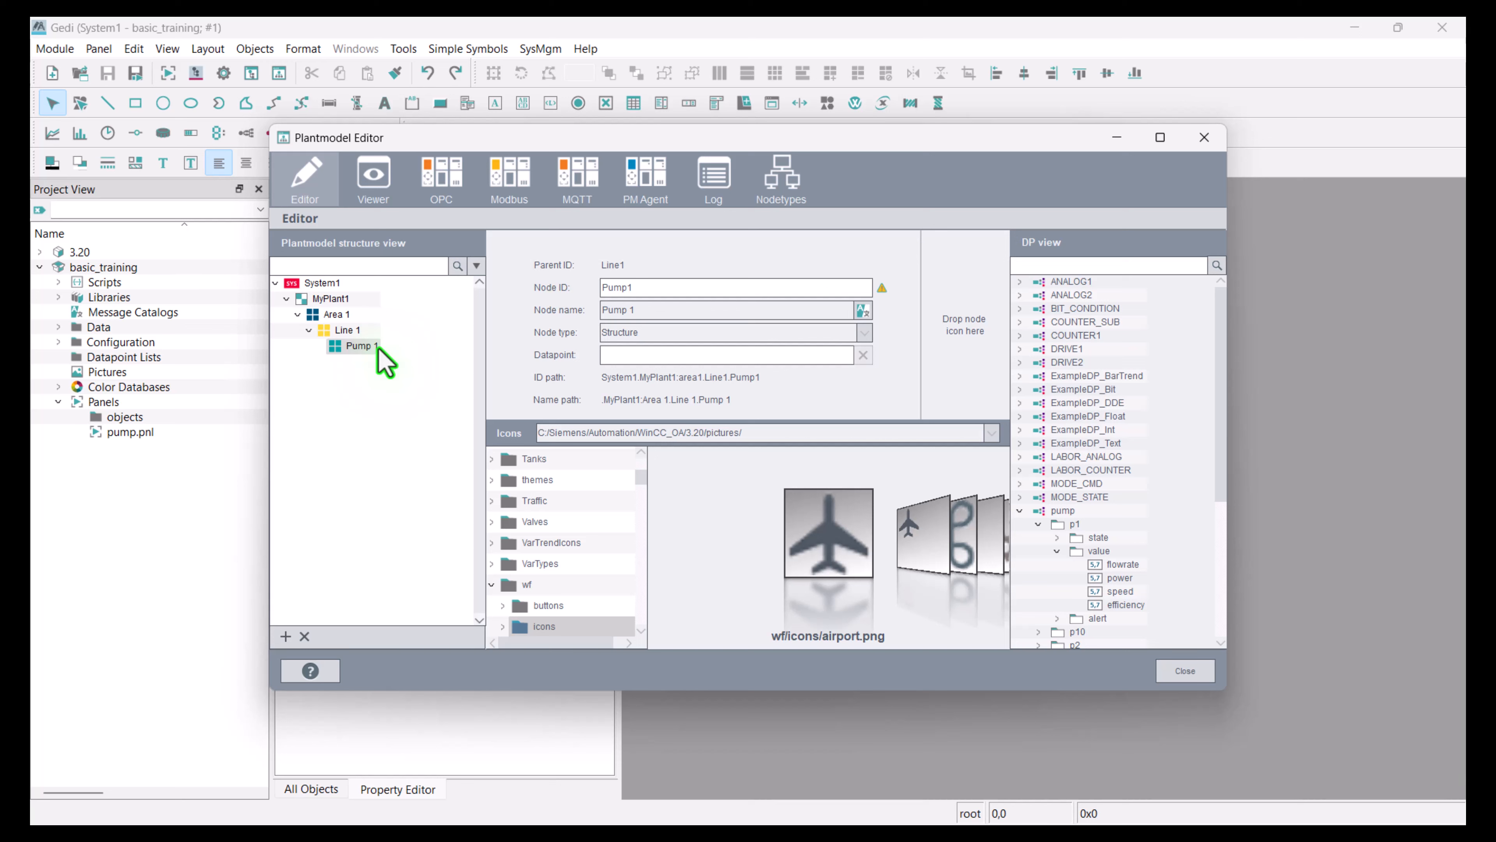
Create a child node under Pump 1 and set its node ID to Flowrate
{"action": "left_click", "coordinate": [358, 347]}
{"action": "right_click", "coordinate": [358, 347]}
{"action": "left_click", "coordinate": [407, 356]}
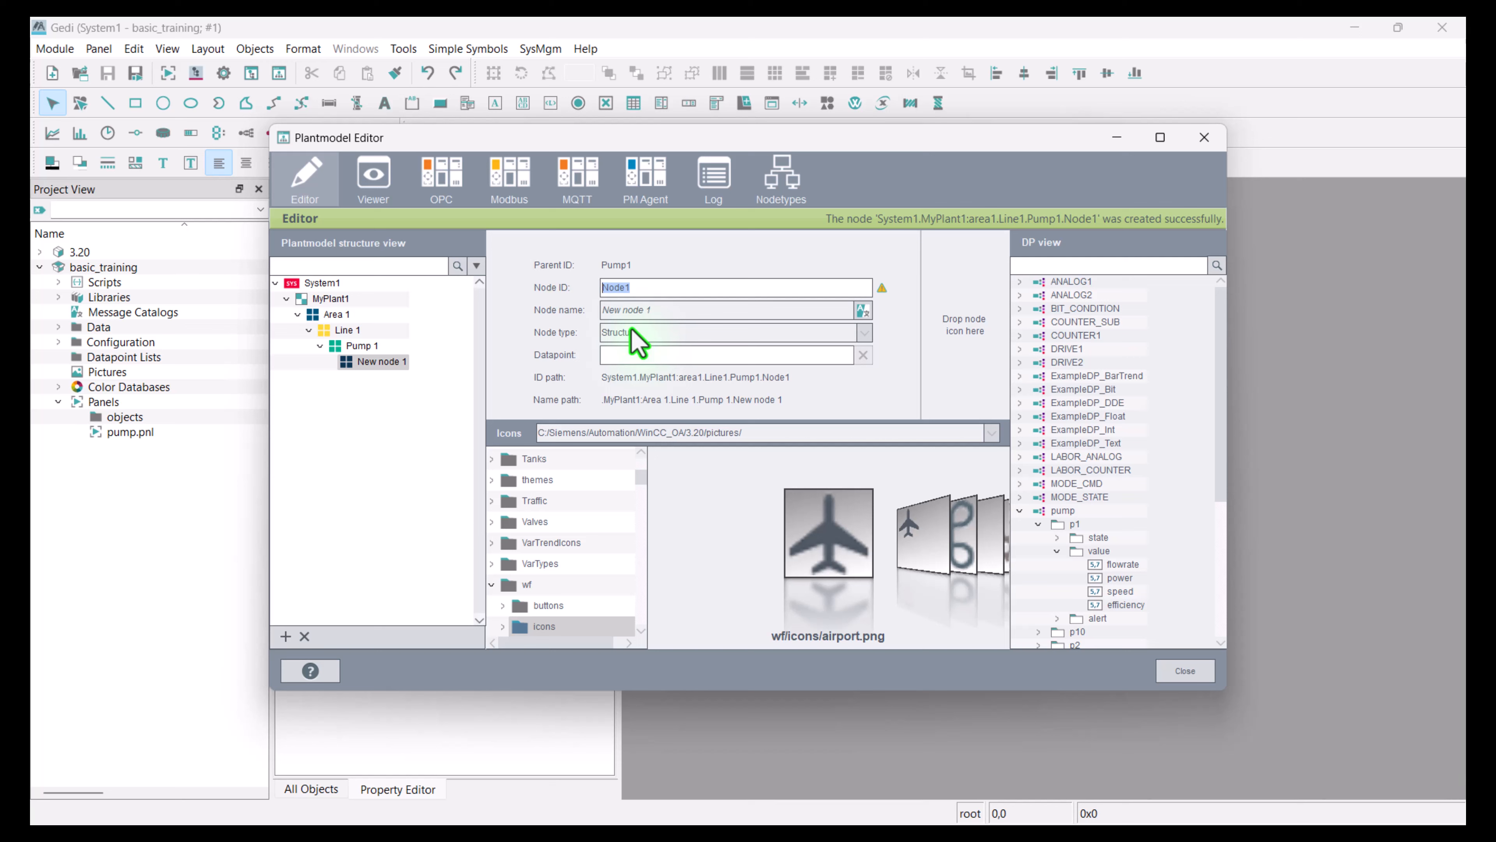
{"action": "type", "text": "Flowrate"}
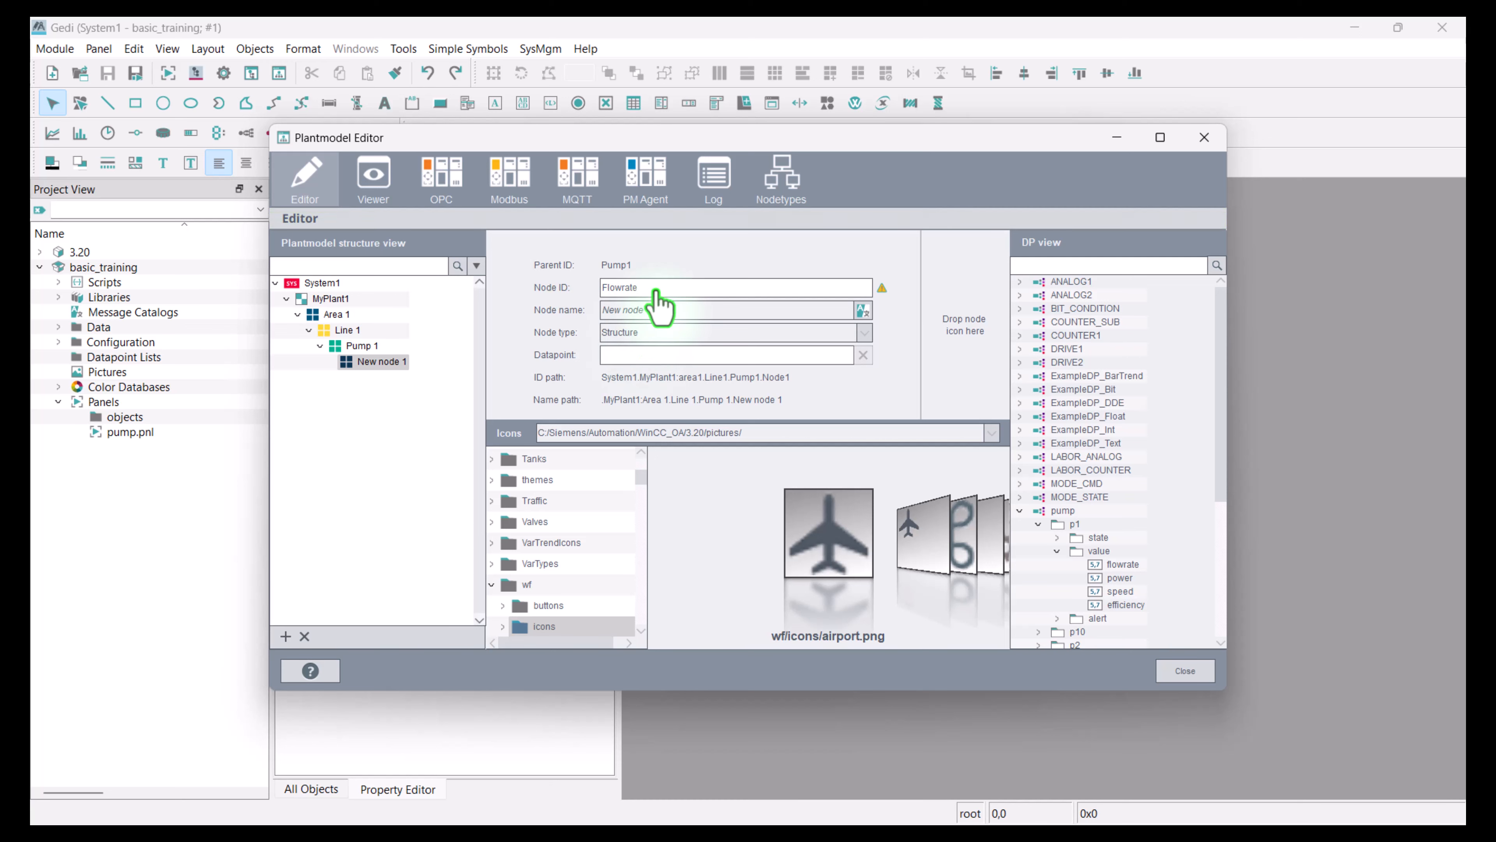
Set the Flowrate node's display name to "Flowrate" in English and copy it to all languages
{"action": "double_click", "coordinate": [618, 288]}
{"action": "key", "text": "ctrl+c"}
{"action": "left_click", "coordinate": [863, 311]}
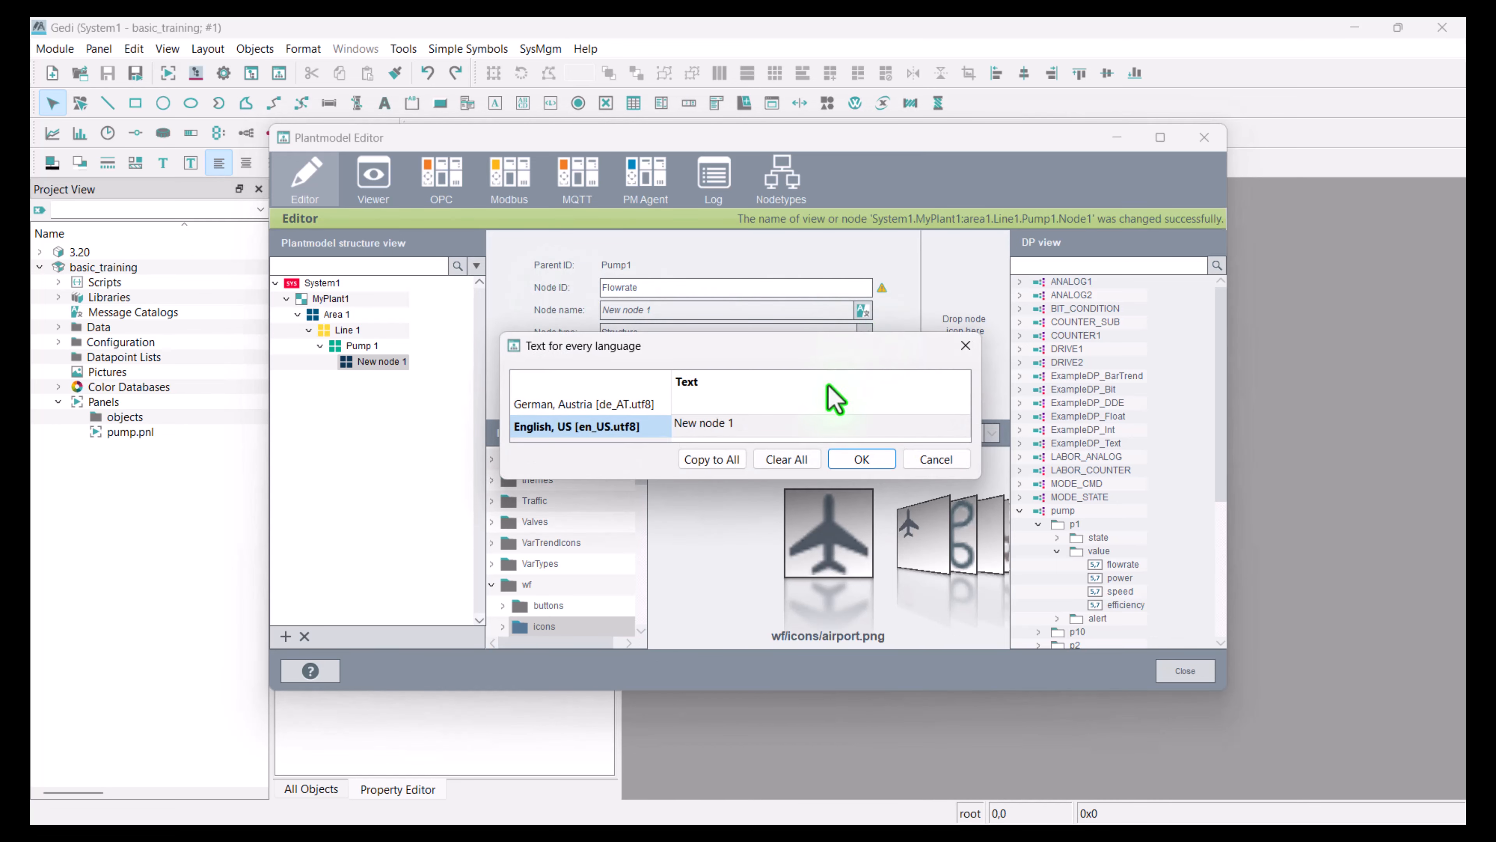
{"action": "double_click", "coordinate": [709, 427]}
{"action": "key", "text": "ctrl+v"}
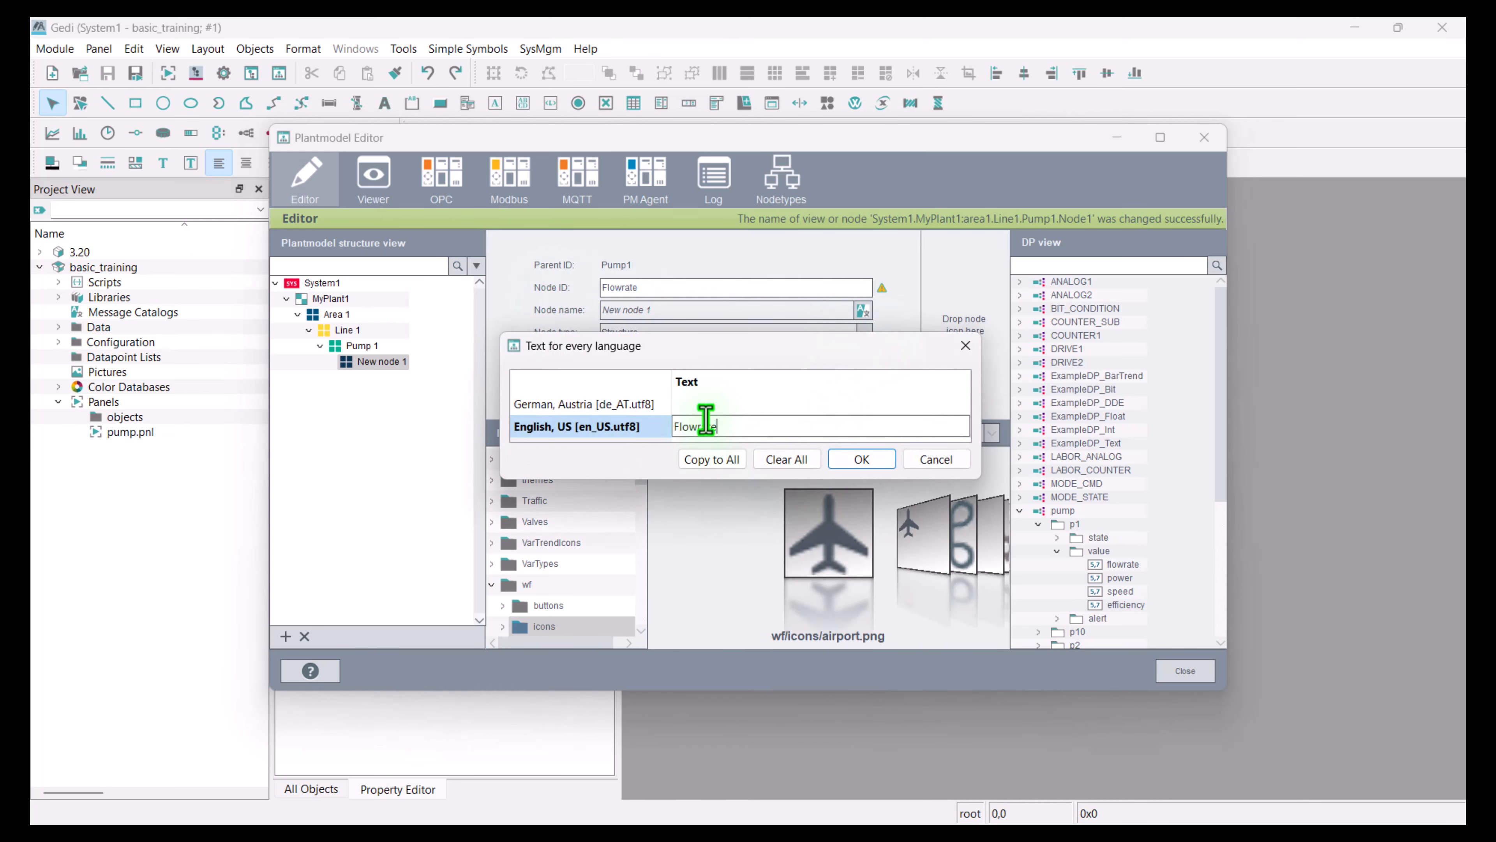
{"action": "key", "text": "Return"}
{"action": "left_click", "coordinate": [712, 459]}
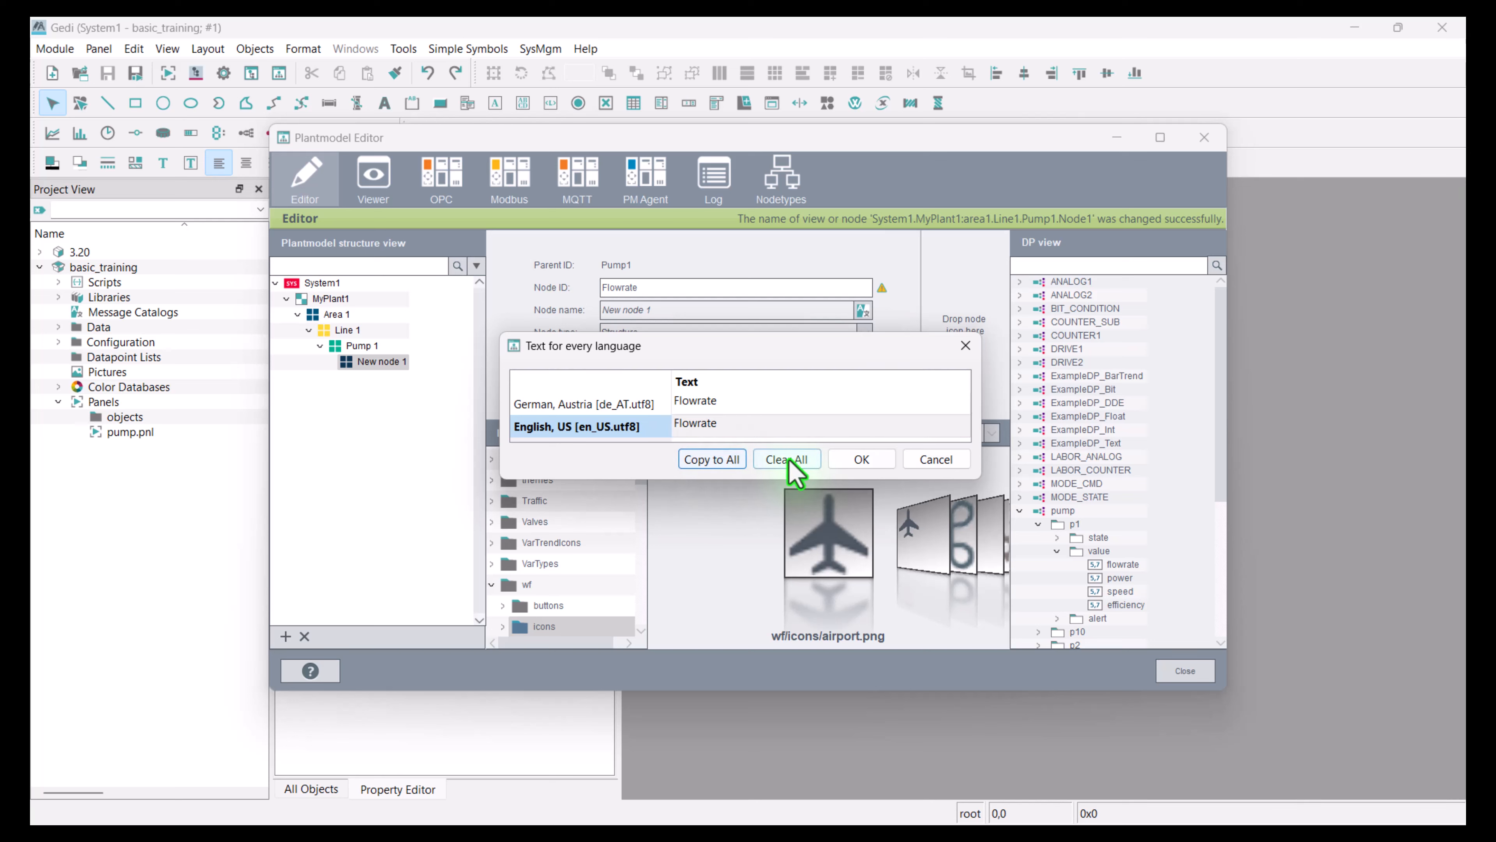
{"action": "left_click", "coordinate": [852, 460]}
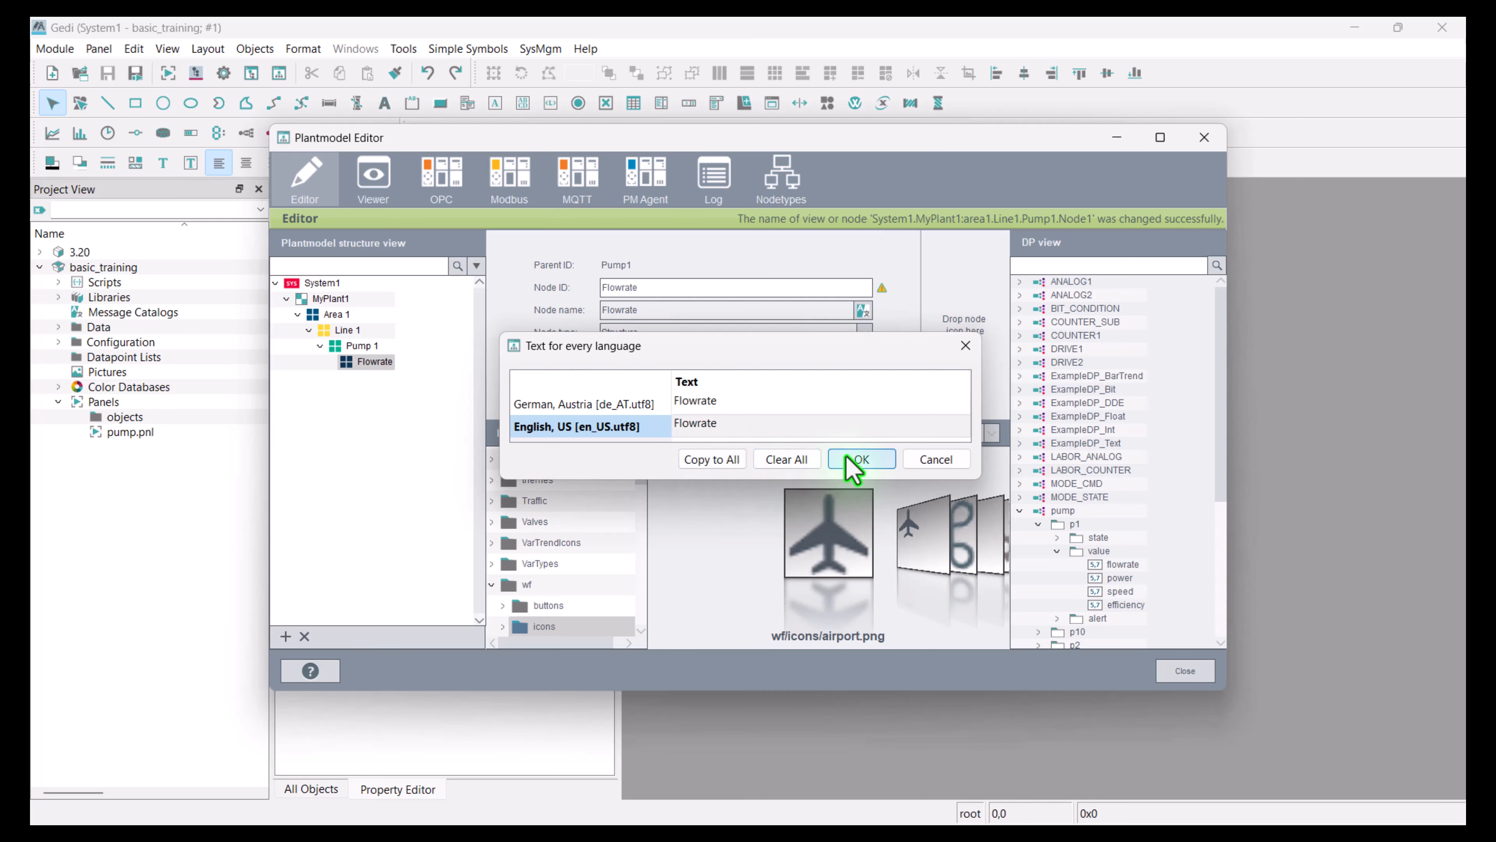
Create another child node under Pump 1 and set its node ID to Power
{"action": "left_click", "coordinate": [359, 347]}
{"action": "right_click", "coordinate": [357, 354]}
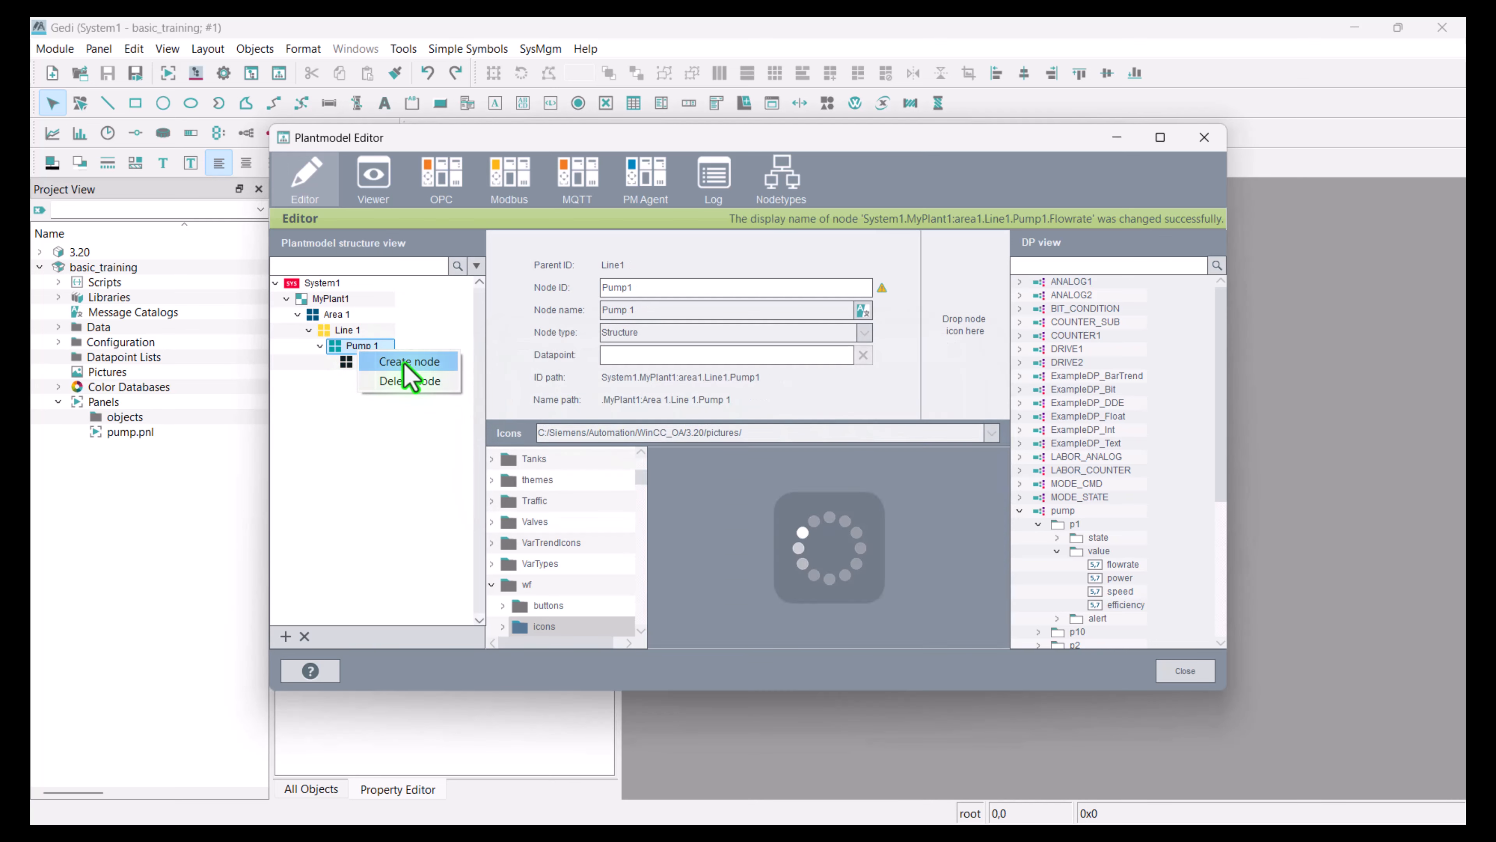
{"action": "left_click", "coordinate": [407, 362]}
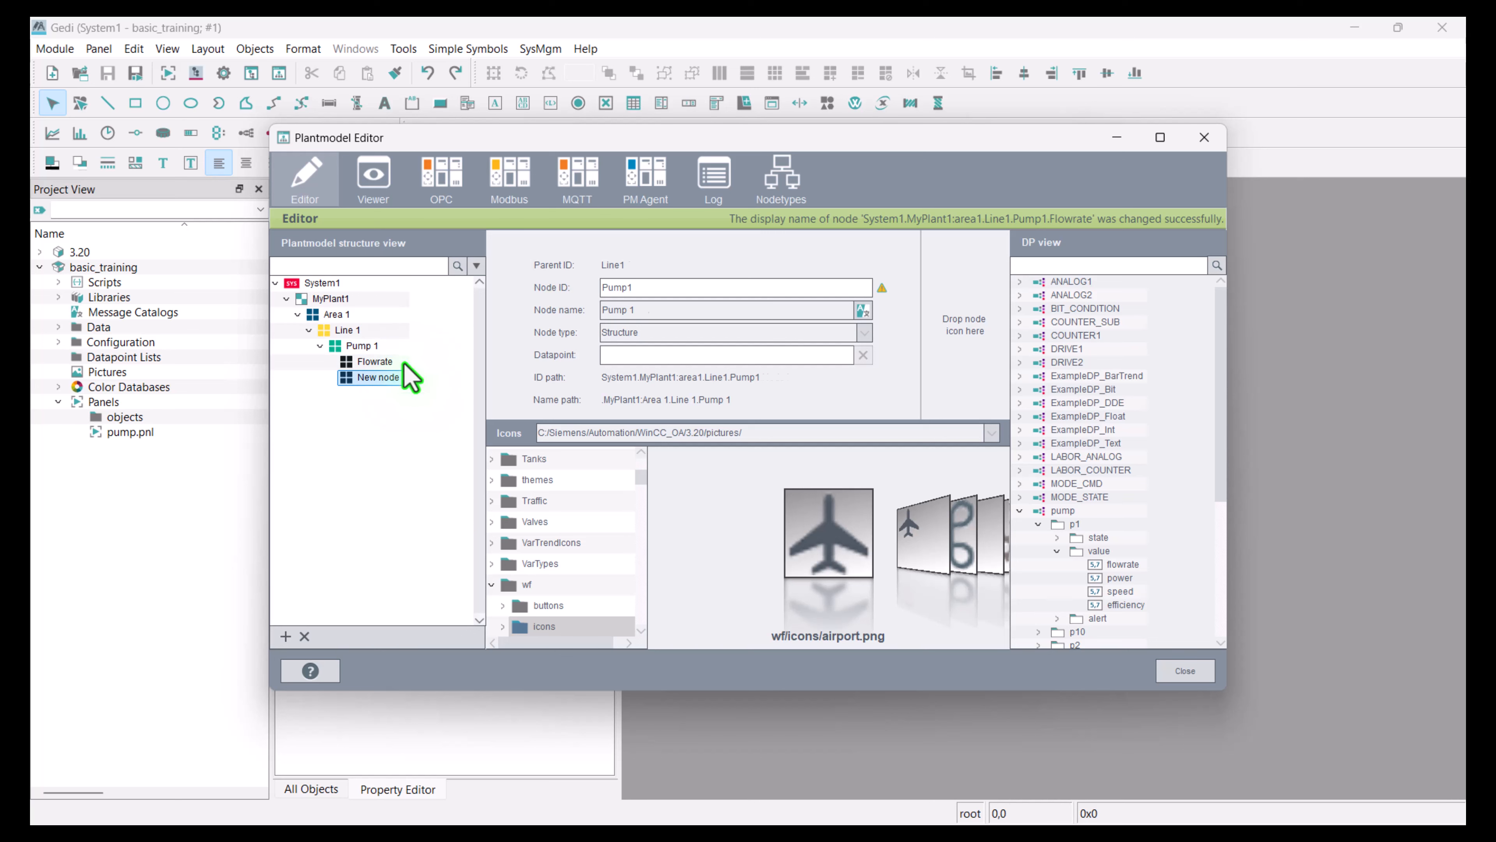
{"action": "left_click", "coordinate": [675, 288]}
{"action": "left_click_drag", "start_coordinate": [676, 289], "coordinate": [583, 290]}
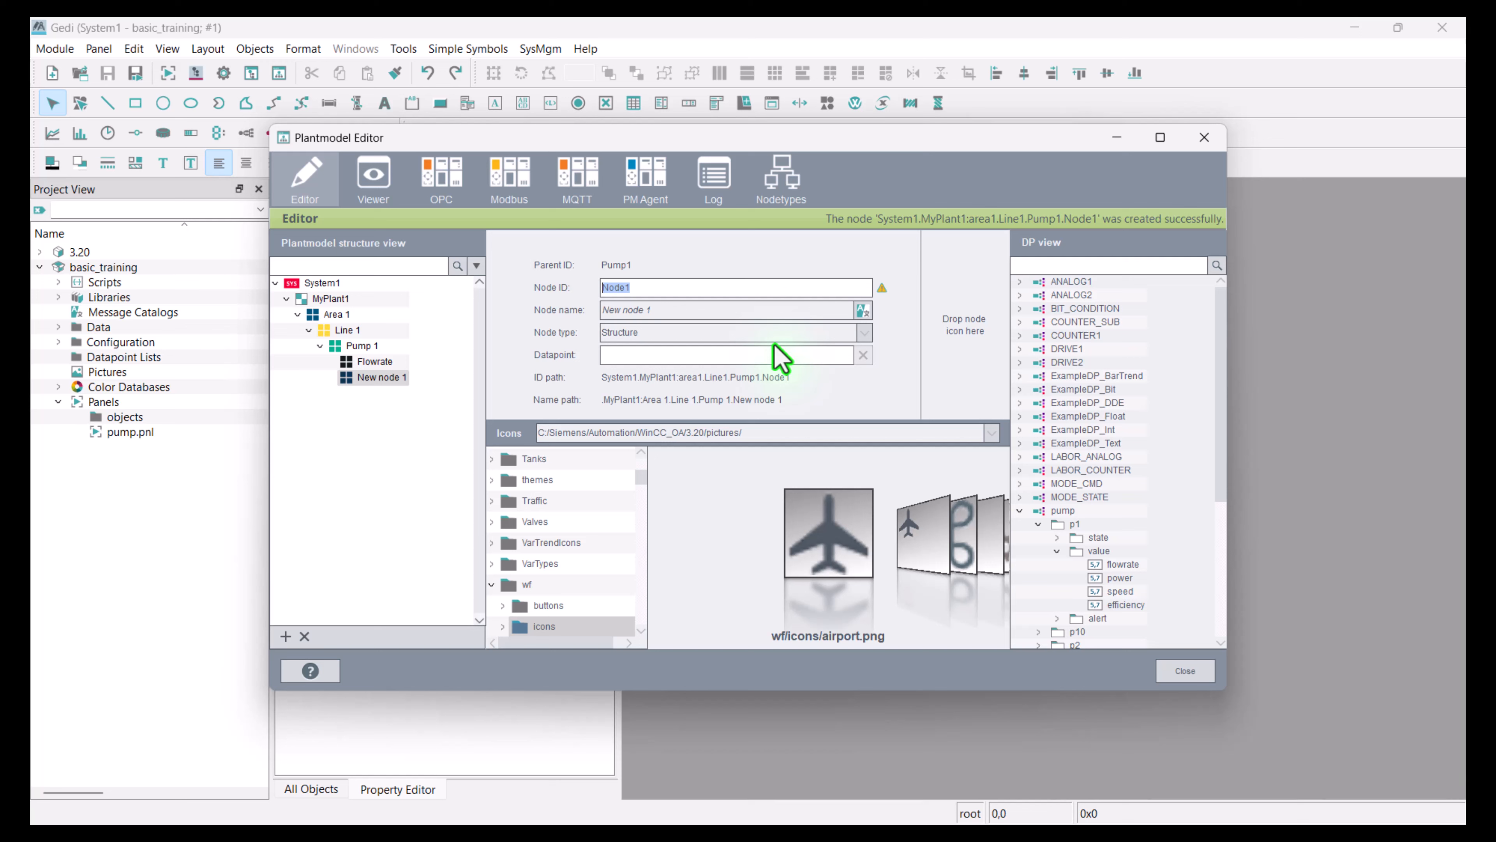
{"action": "type", "text": "Powert"}
Set the Power node's display name to "Power" in English and copy it to all languages
{"action": "left_click_drag", "start_coordinate": [645, 287], "coordinate": [562, 281]}
{"action": "key", "text": "ctrl+c"}
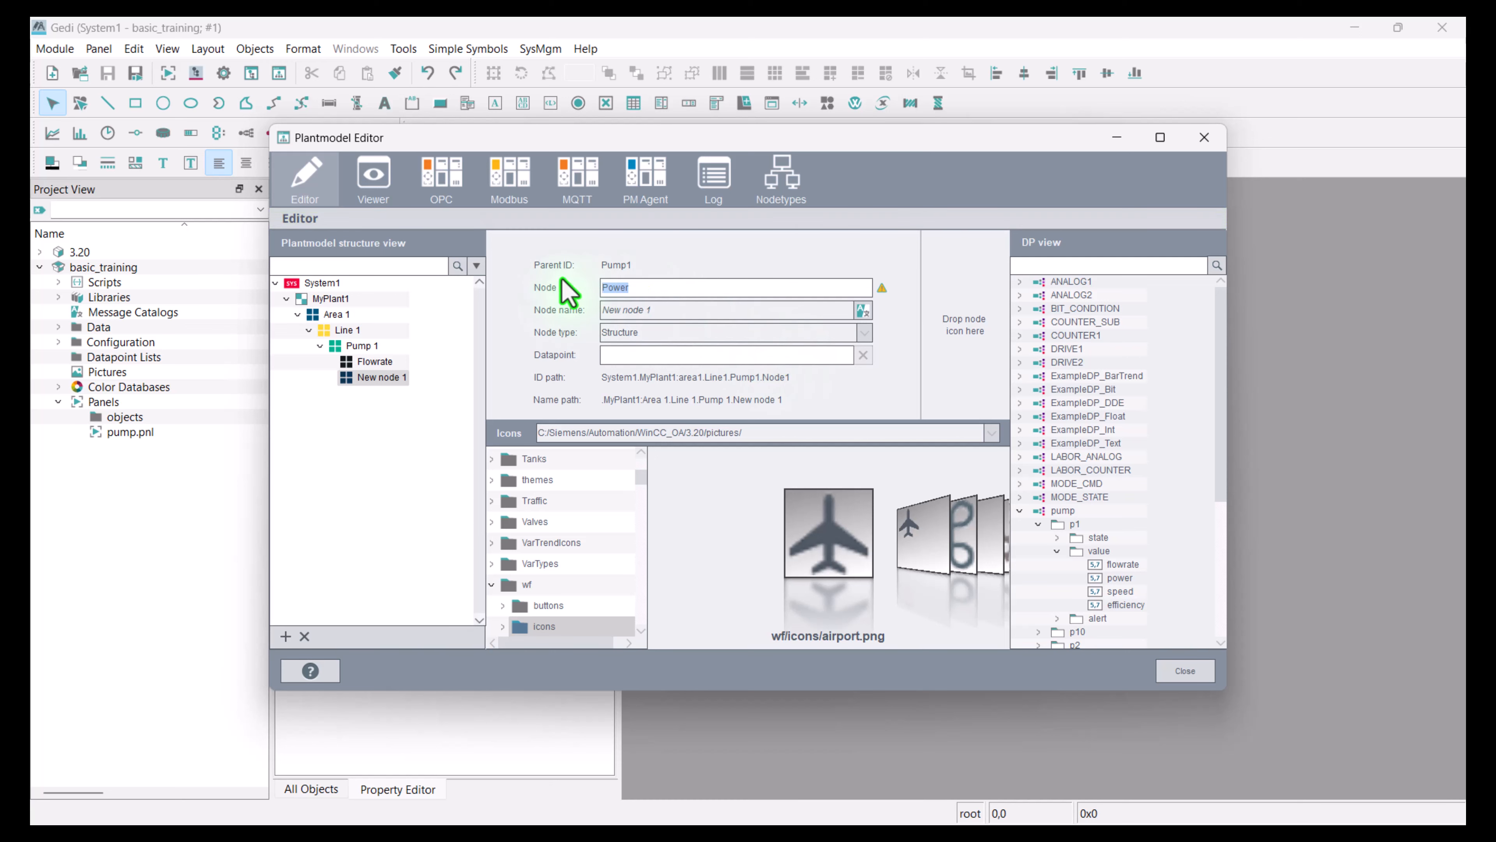
{"action": "left_click", "coordinate": [863, 310]}
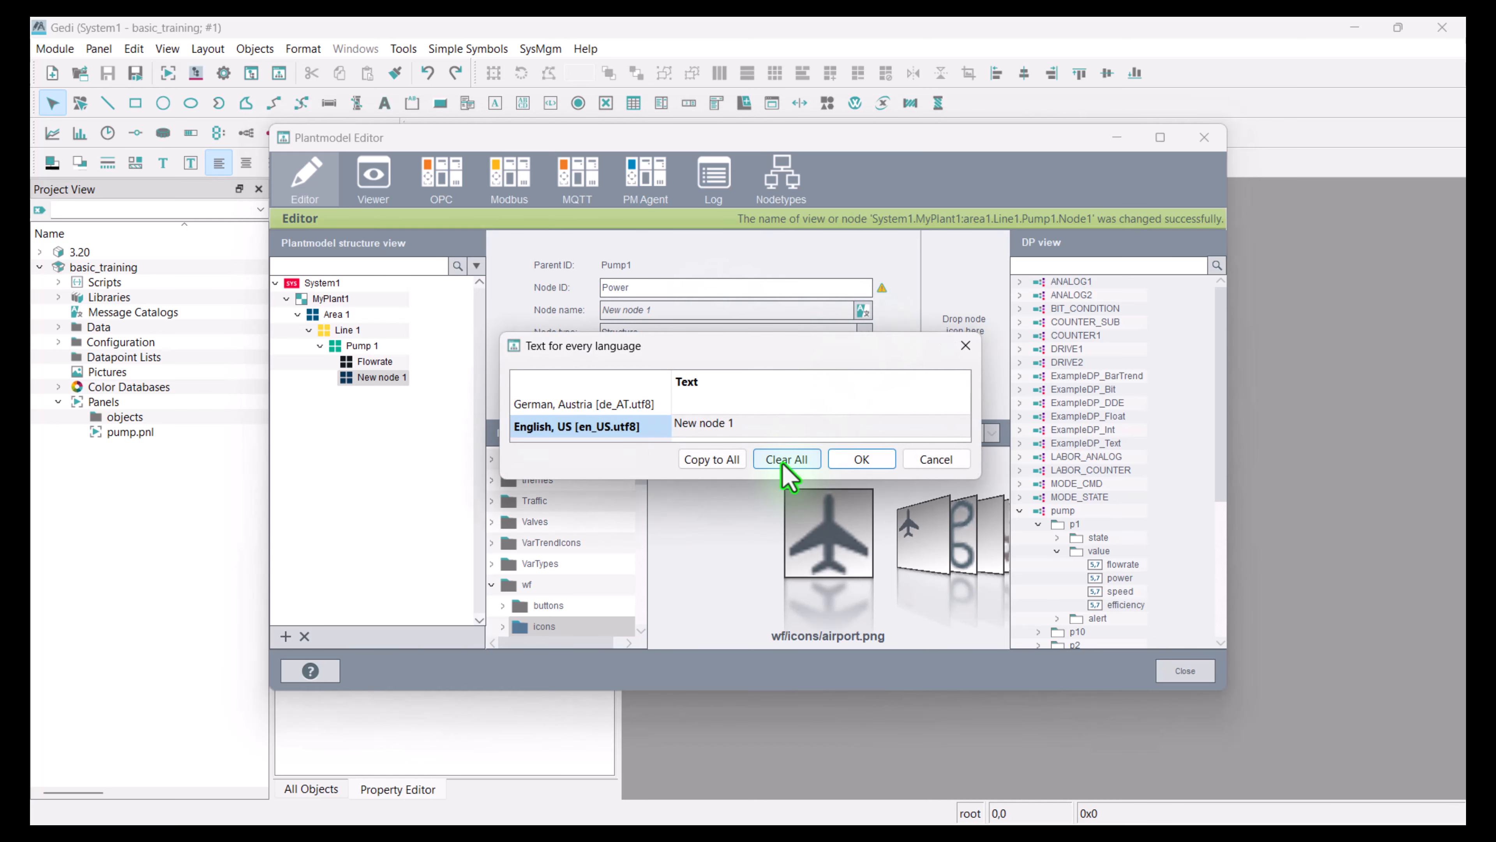
{"action": "left_click", "coordinate": [769, 458]}
{"action": "double_click", "coordinate": [718, 427]}
{"action": "key", "text": "ctrl+v"}
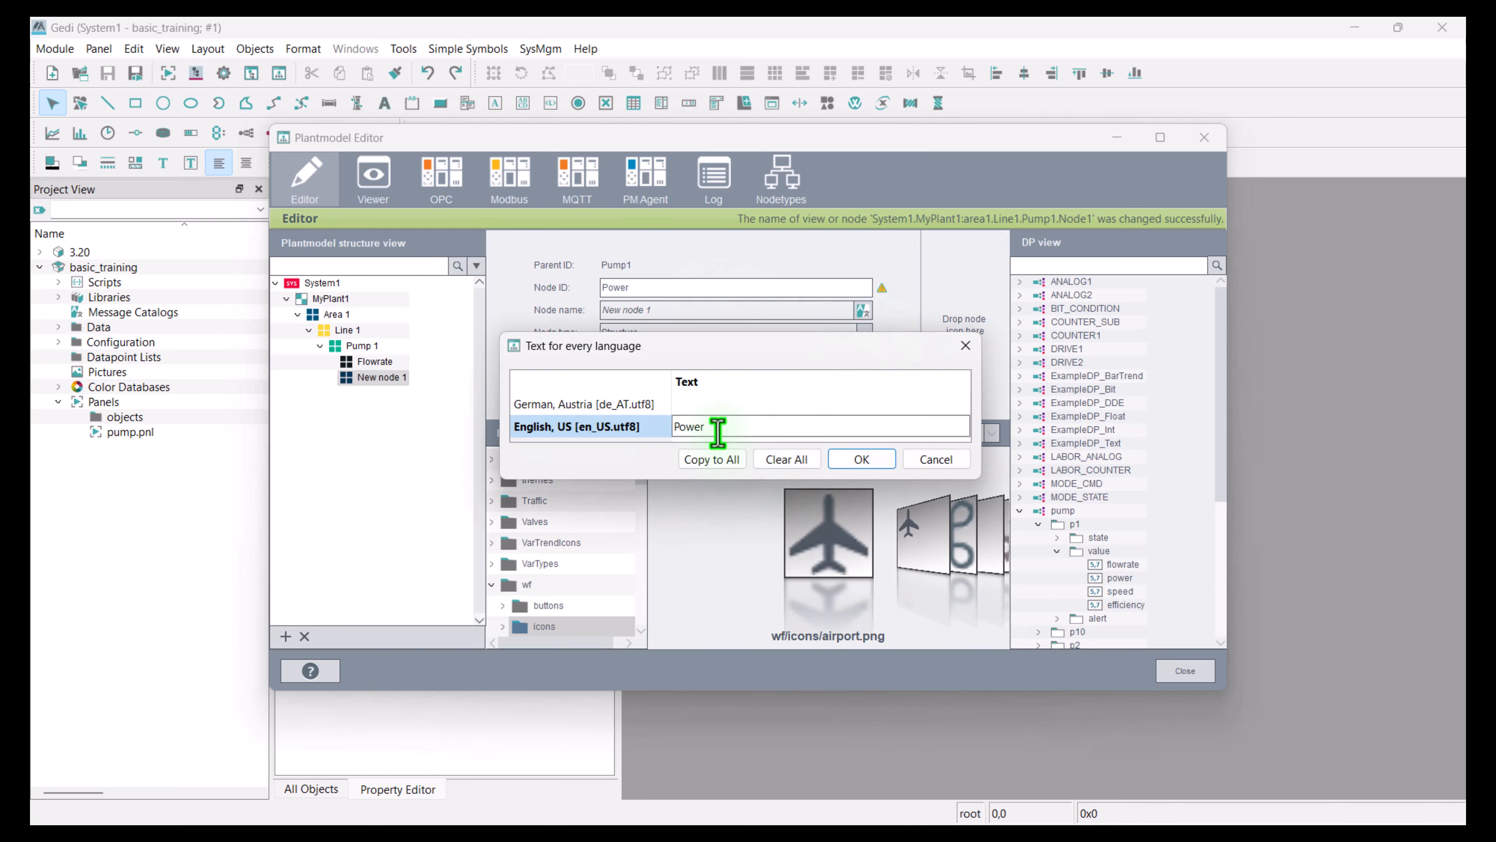
{"action": "left_click", "coordinate": [728, 460]}
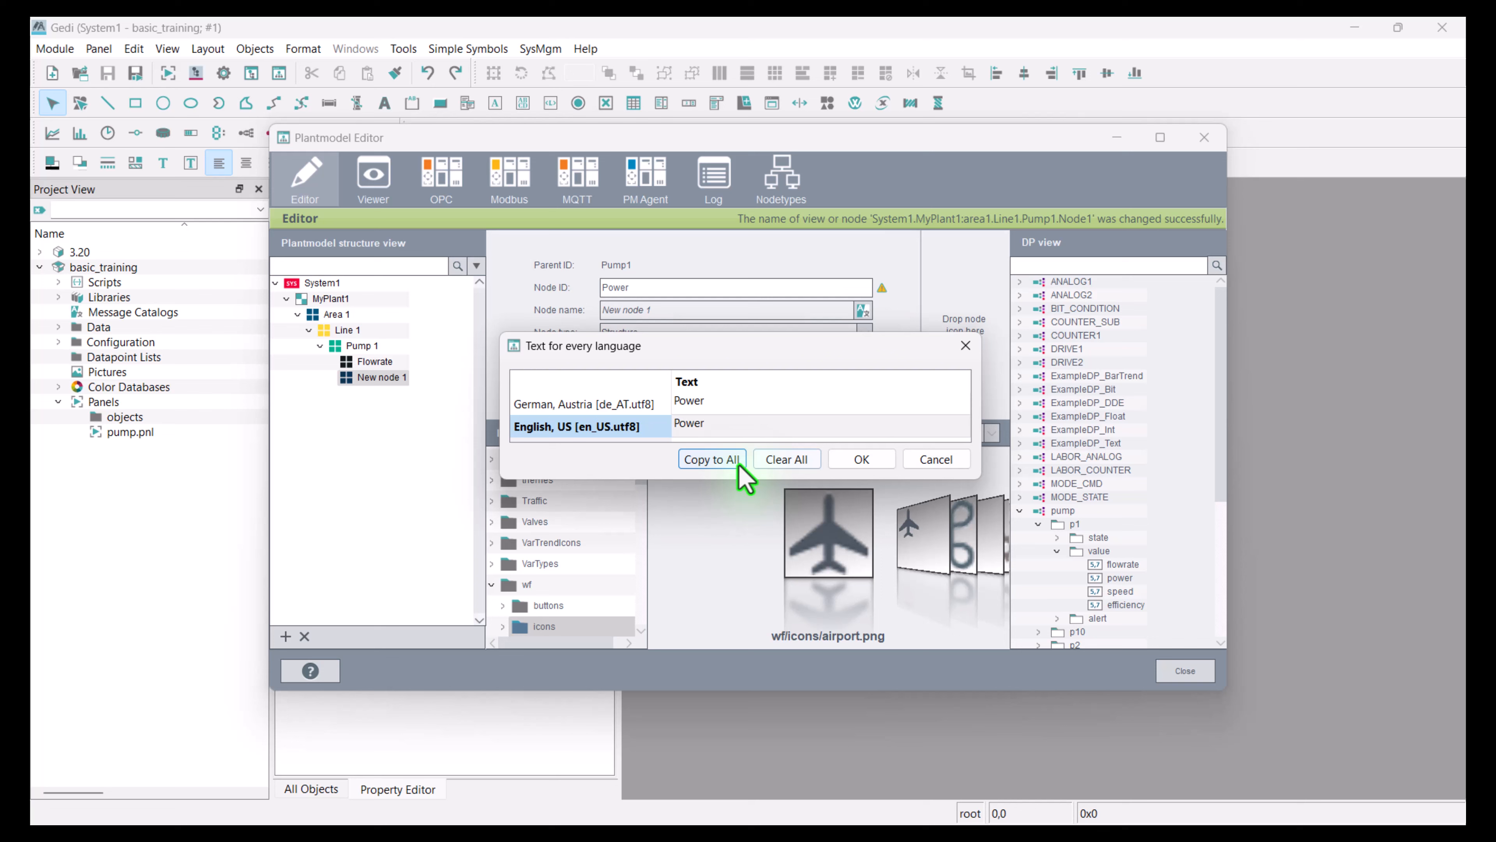
{"action": "left_click", "coordinate": [839, 469]}
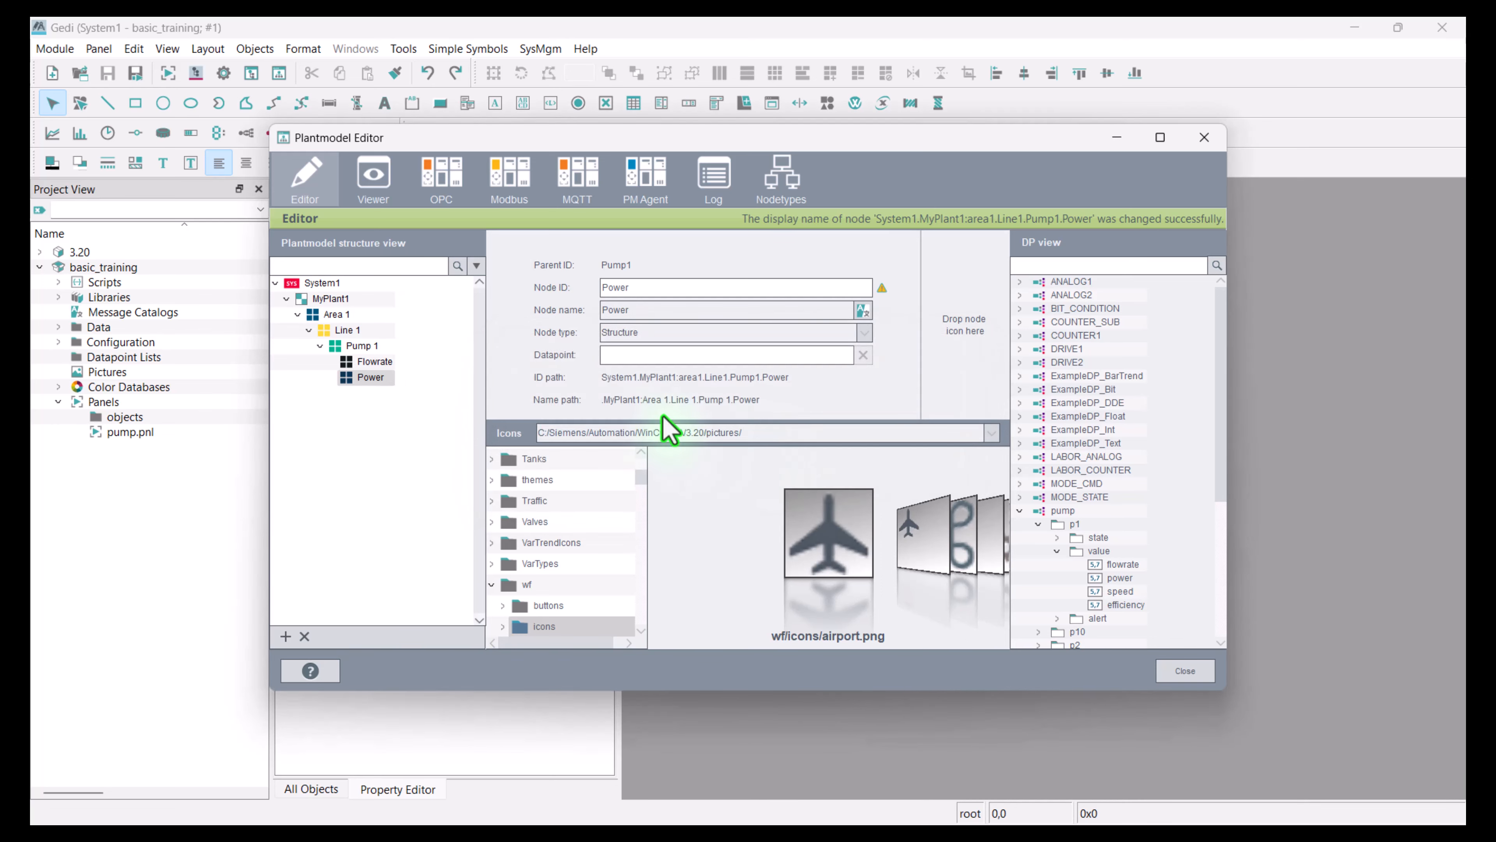
Create a third child node under Pump 1 and set its node ID to Speed
{"action": "right_click", "coordinate": [348, 346]}
{"action": "left_click", "coordinate": [397, 355]}
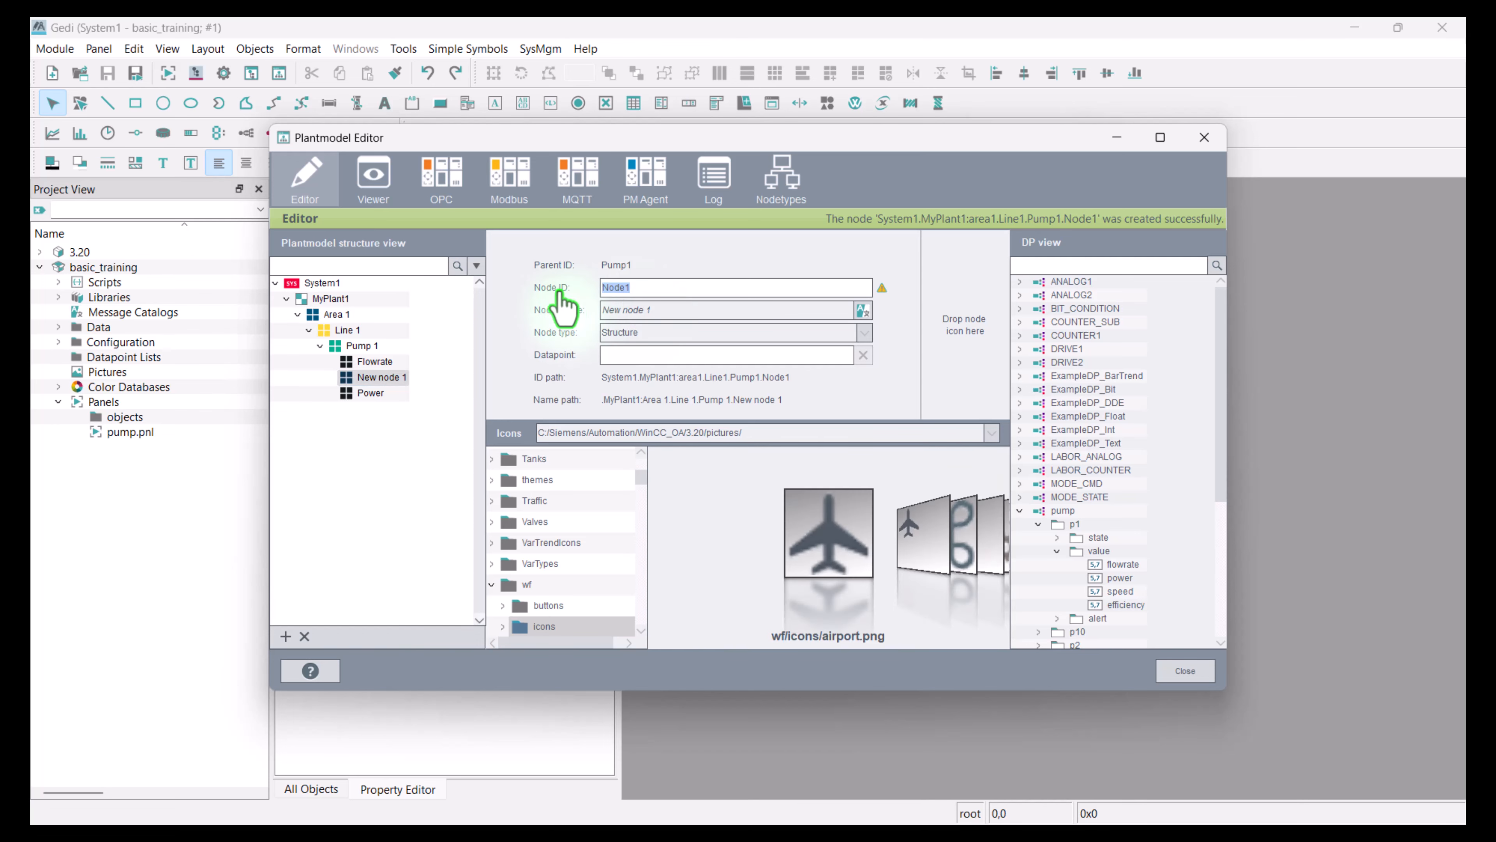
{"action": "type", "text": "Speed"}
Clear the Speed node's display names, enter "Speed" for German and copy it to all languages
{"action": "left_click_drag", "start_coordinate": [652, 290], "coordinate": [544, 288]}
{"action": "left_click", "coordinate": [861, 314]}
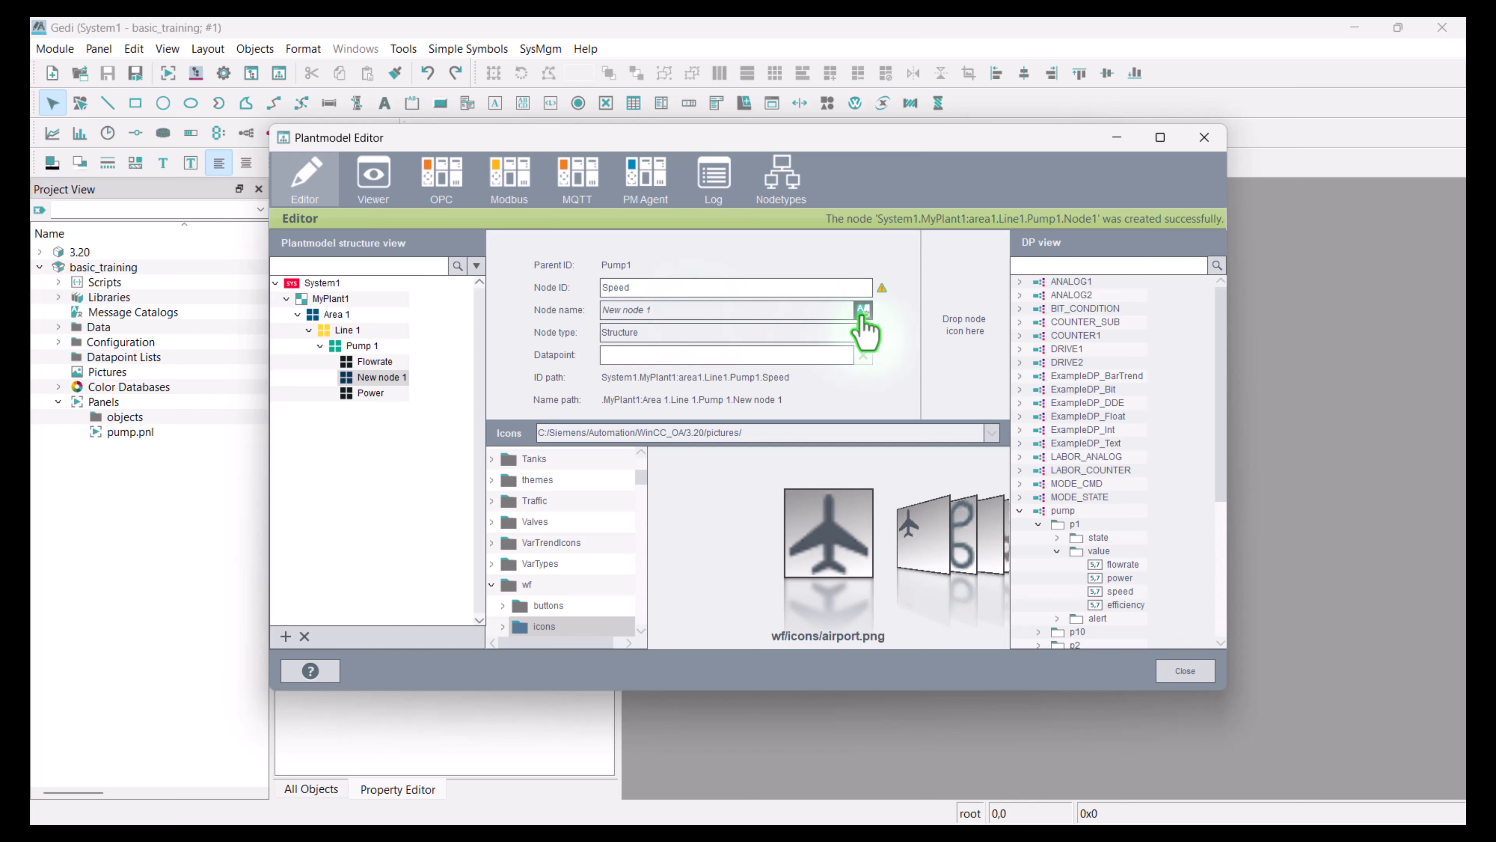
{"action": "left_click", "coordinate": [768, 460]}
{"action": "left_click", "coordinate": [707, 405]}
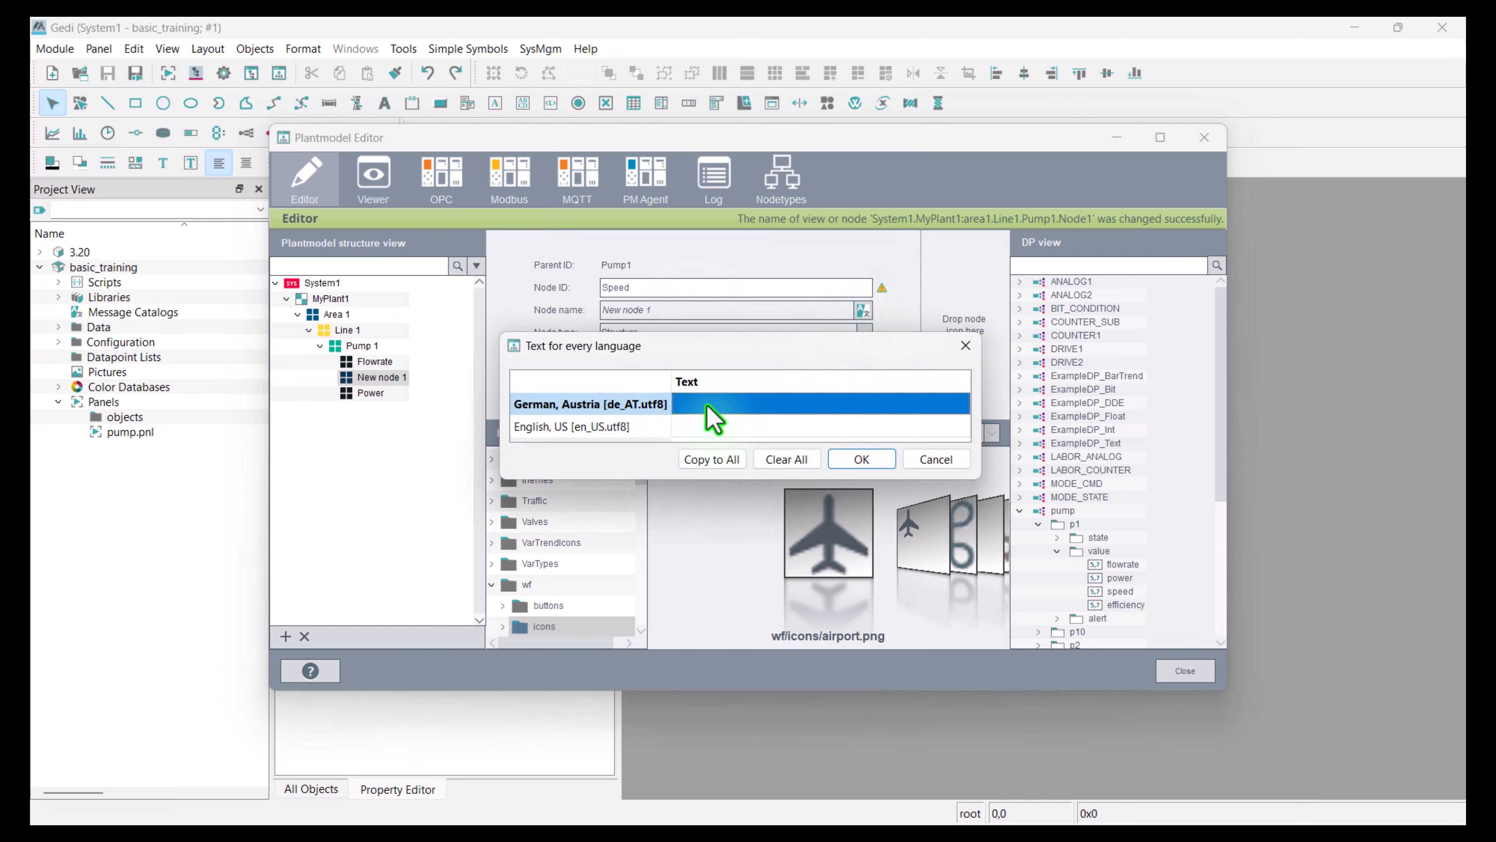
{"action": "type", "text": "Speed"}
{"action": "left_click", "coordinate": [723, 429]}
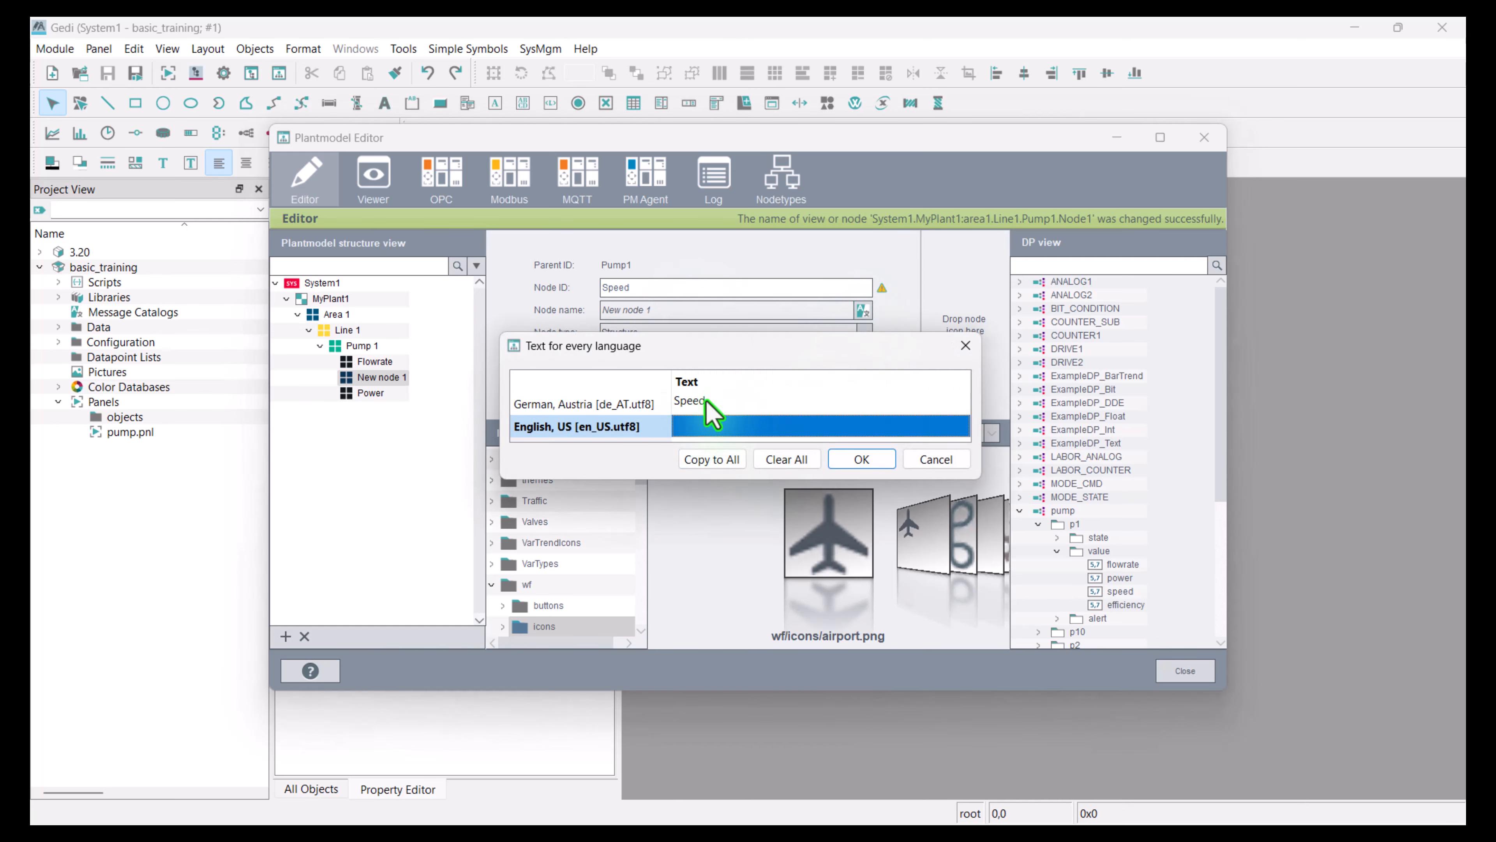
{"action": "left_click", "coordinate": [718, 460]}
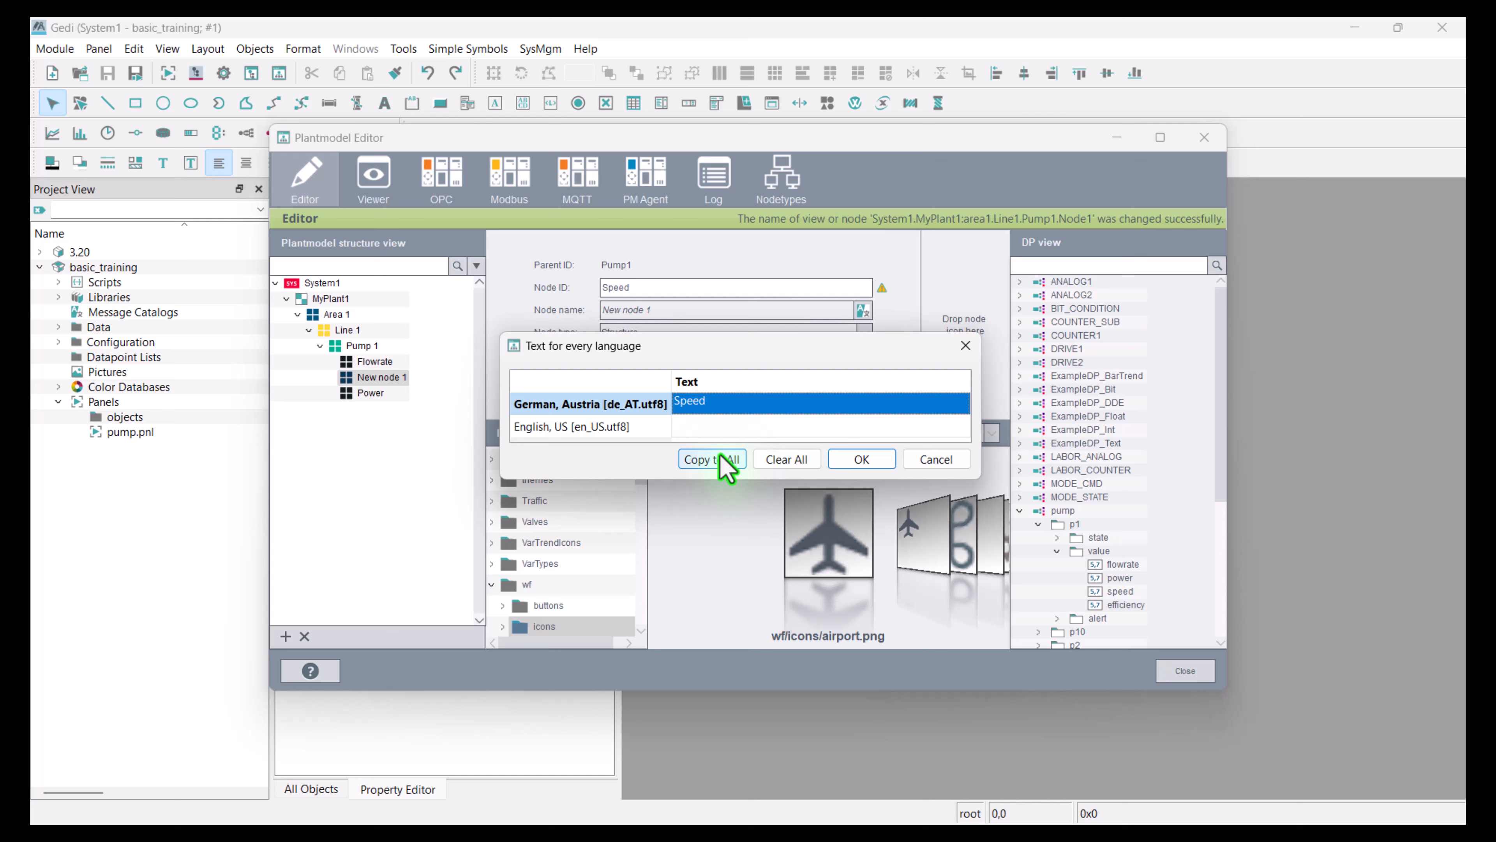
{"action": "left_click", "coordinate": [835, 464]}
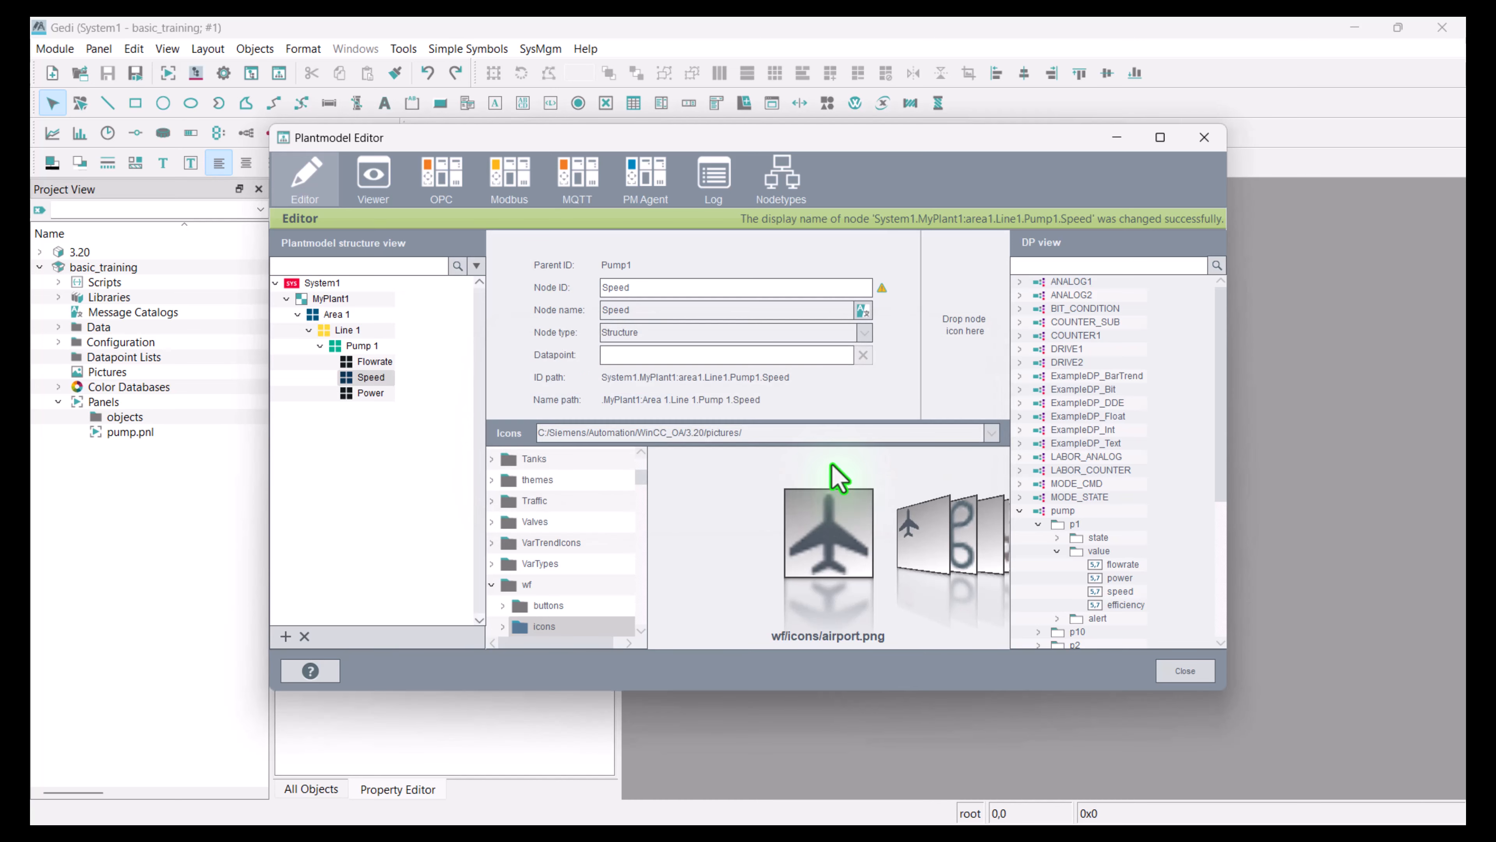
Create a fourth child node under Pump 1 and set its node ID to Efficiency
{"action": "right_click", "coordinate": [360, 347]}
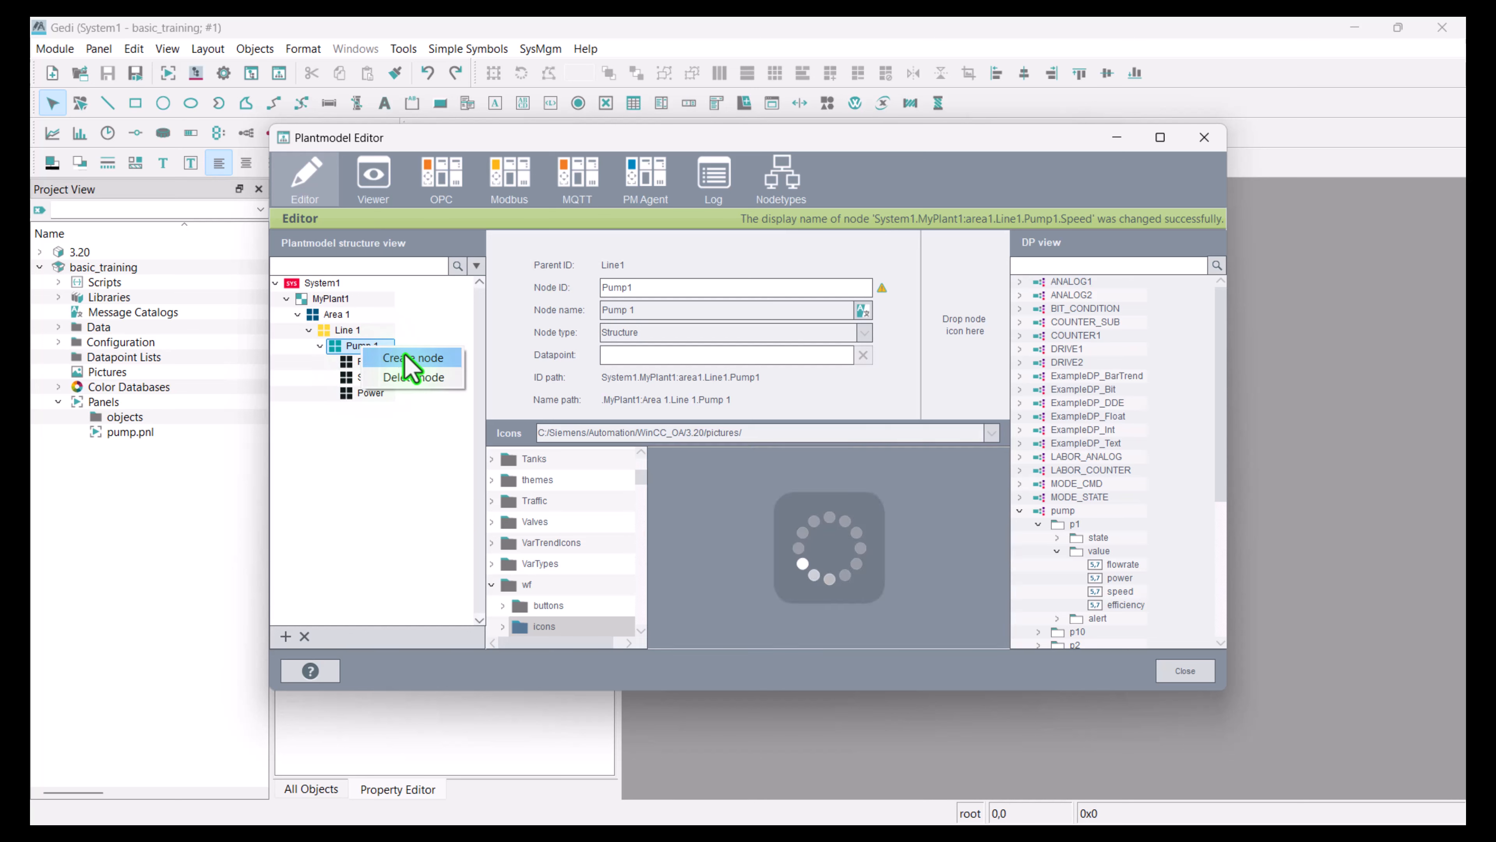
{"action": "left_click", "coordinate": [408, 358]}
{"action": "left_click", "coordinate": [664, 289]}
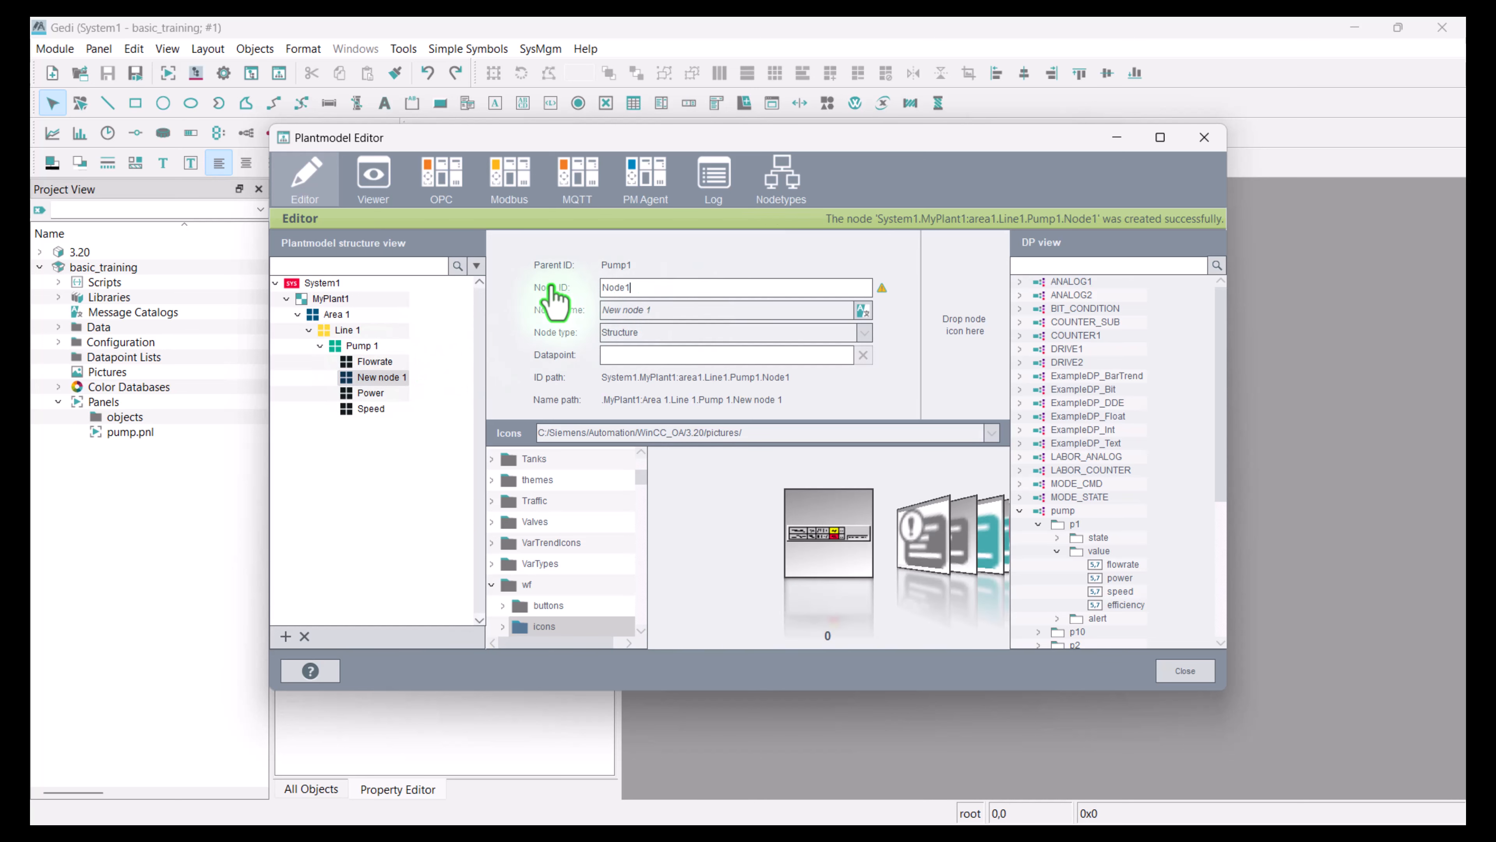
{"action": "key", "text": "ctrl+a"}
{"action": "type", "text": "E"}
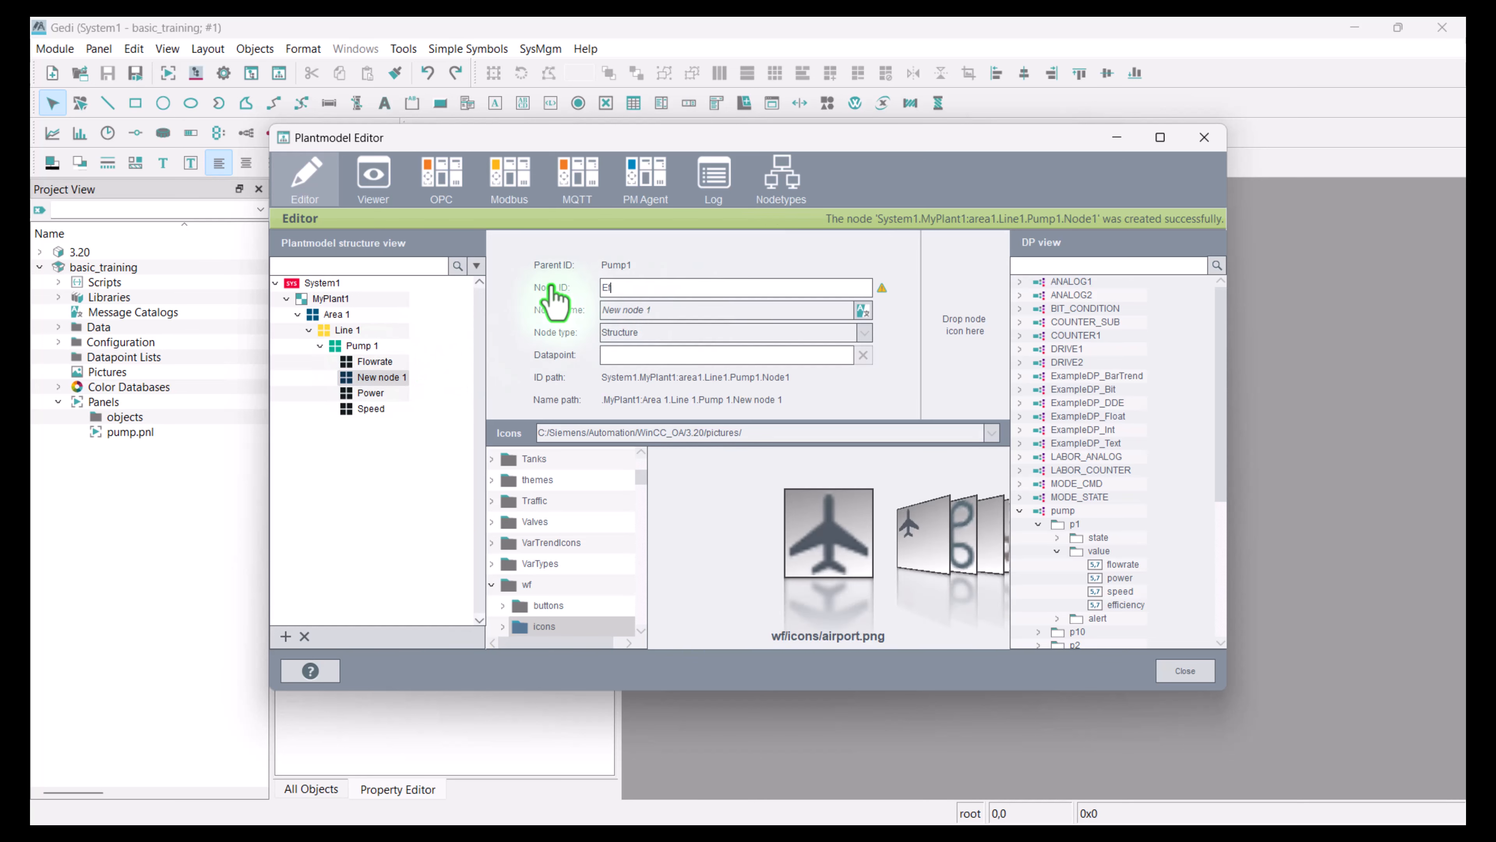
{"action": "type", "text": "fficience"}
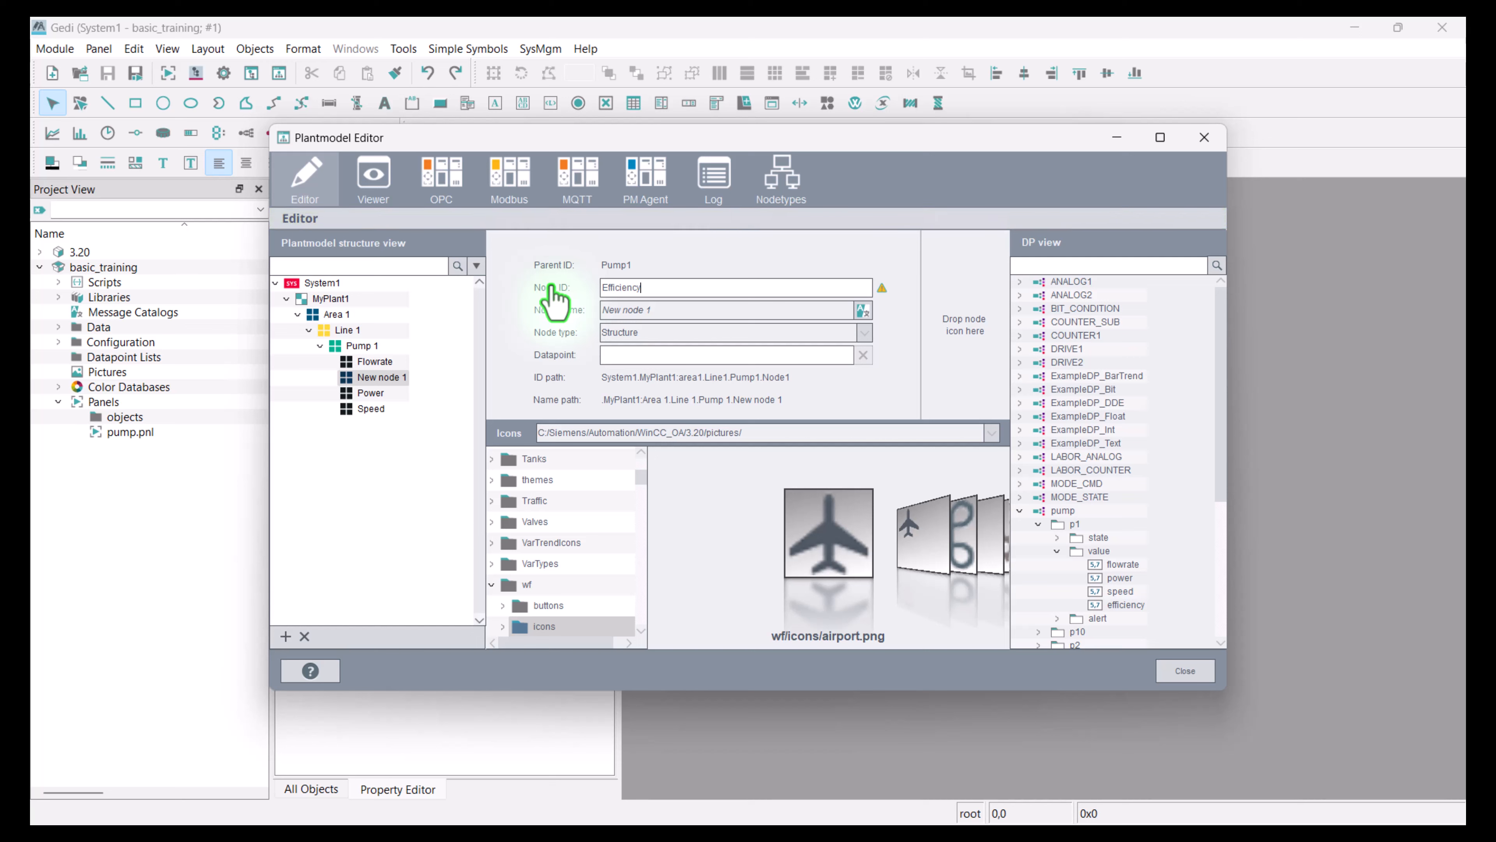
Clear the Efficiency node's display names, enter "Efficiency" for English and copy it to all languages
{"action": "key", "text": "shift+Left"}
{"action": "key", "text": "shift+Left"}
{"action": "key", "text": "shift+Left"}
{"action": "key", "text": "shift+Left"}
{"action": "key", "text": "shift+Left"}
{"action": "key", "text": "shift+Left"}
{"action": "key", "text": "shift+Left"}
{"action": "key", "text": "shift+Left"}
{"action": "key", "text": "shift+Left"}
{"action": "key", "text": "shift+Left"}
{"action": "key", "text": "ctrl+c"}
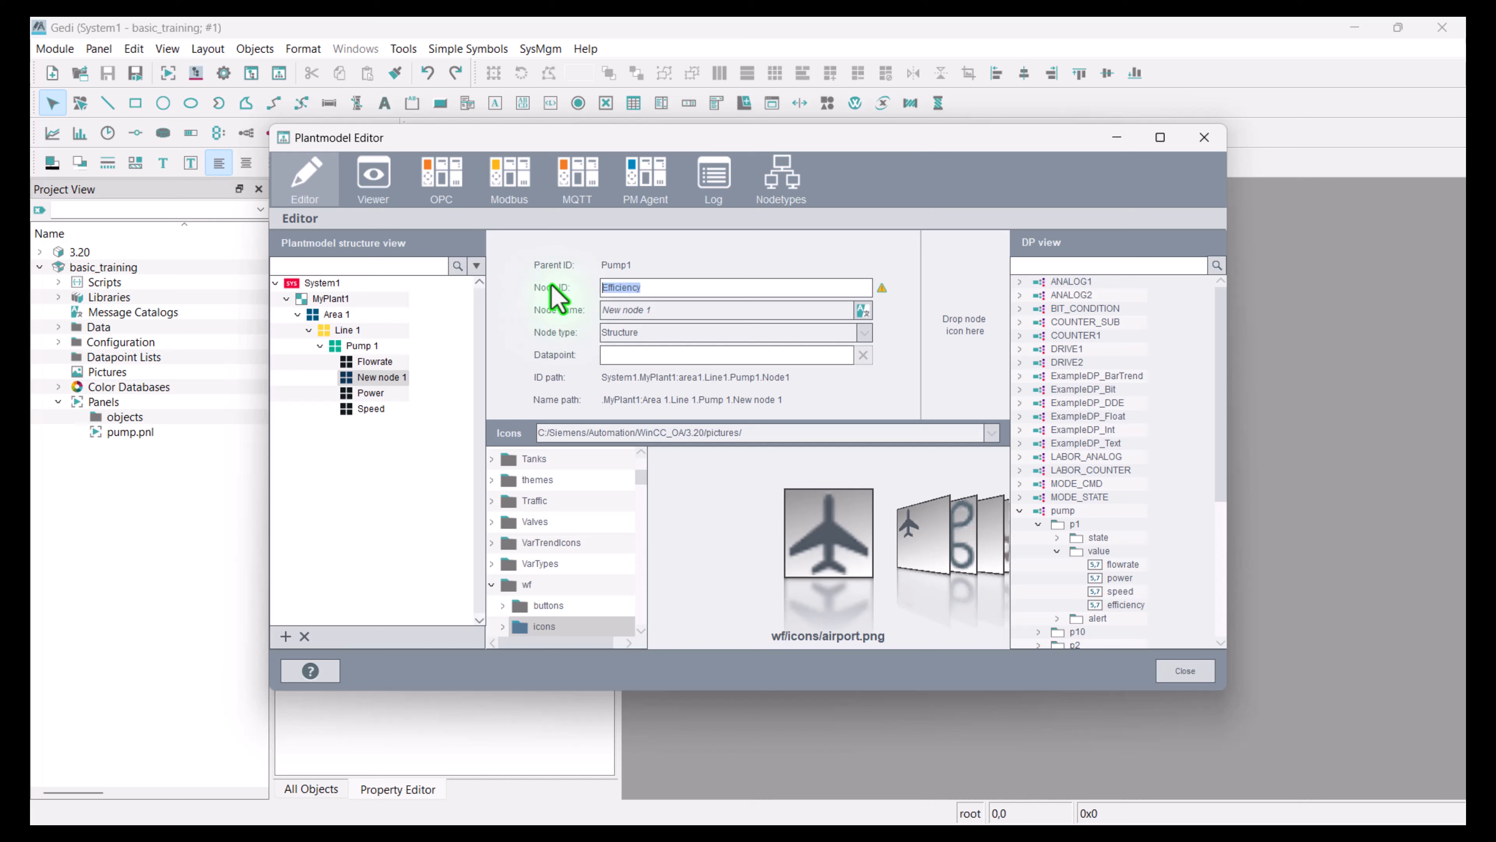
{"action": "left_click", "coordinate": [862, 311]}
{"action": "left_click", "coordinate": [783, 461]}
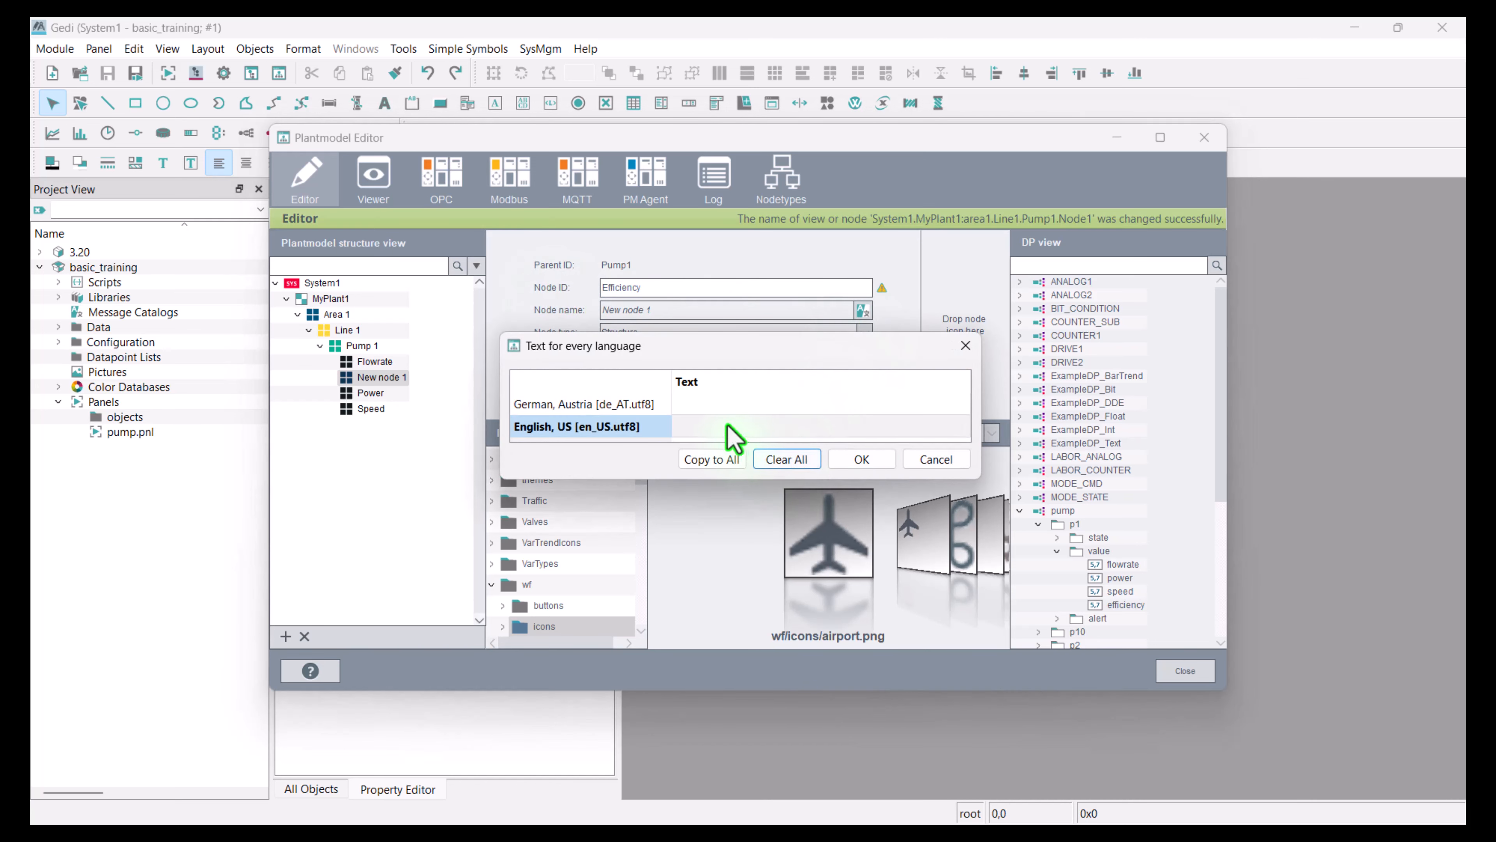
{"action": "left_click", "coordinate": [729, 429]}
{"action": "key", "text": "ctrl+v"}
{"action": "left_click", "coordinate": [741, 460]}
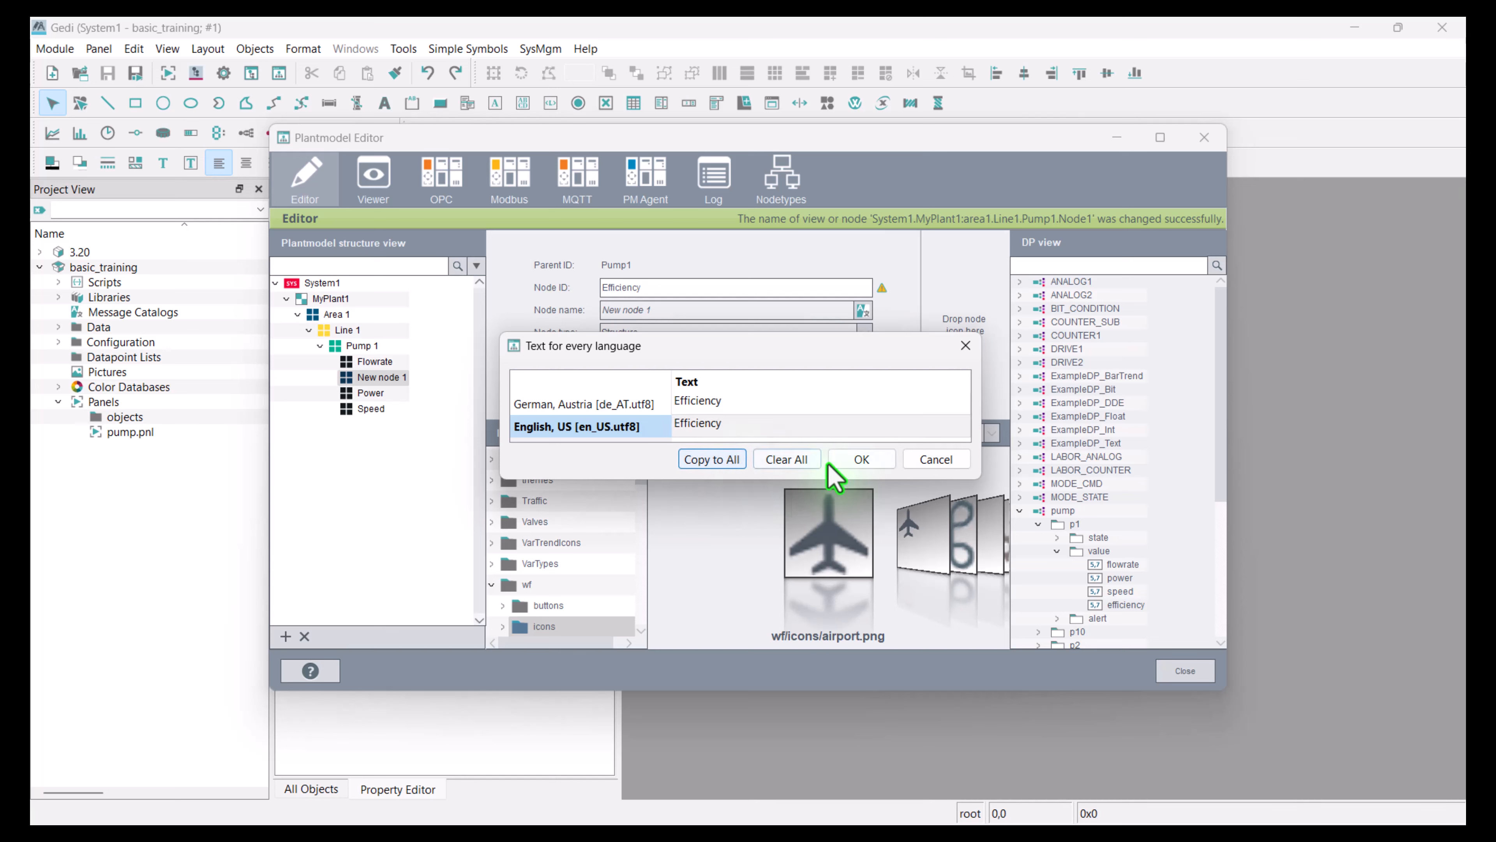
{"action": "left_click", "coordinate": [861, 459]}
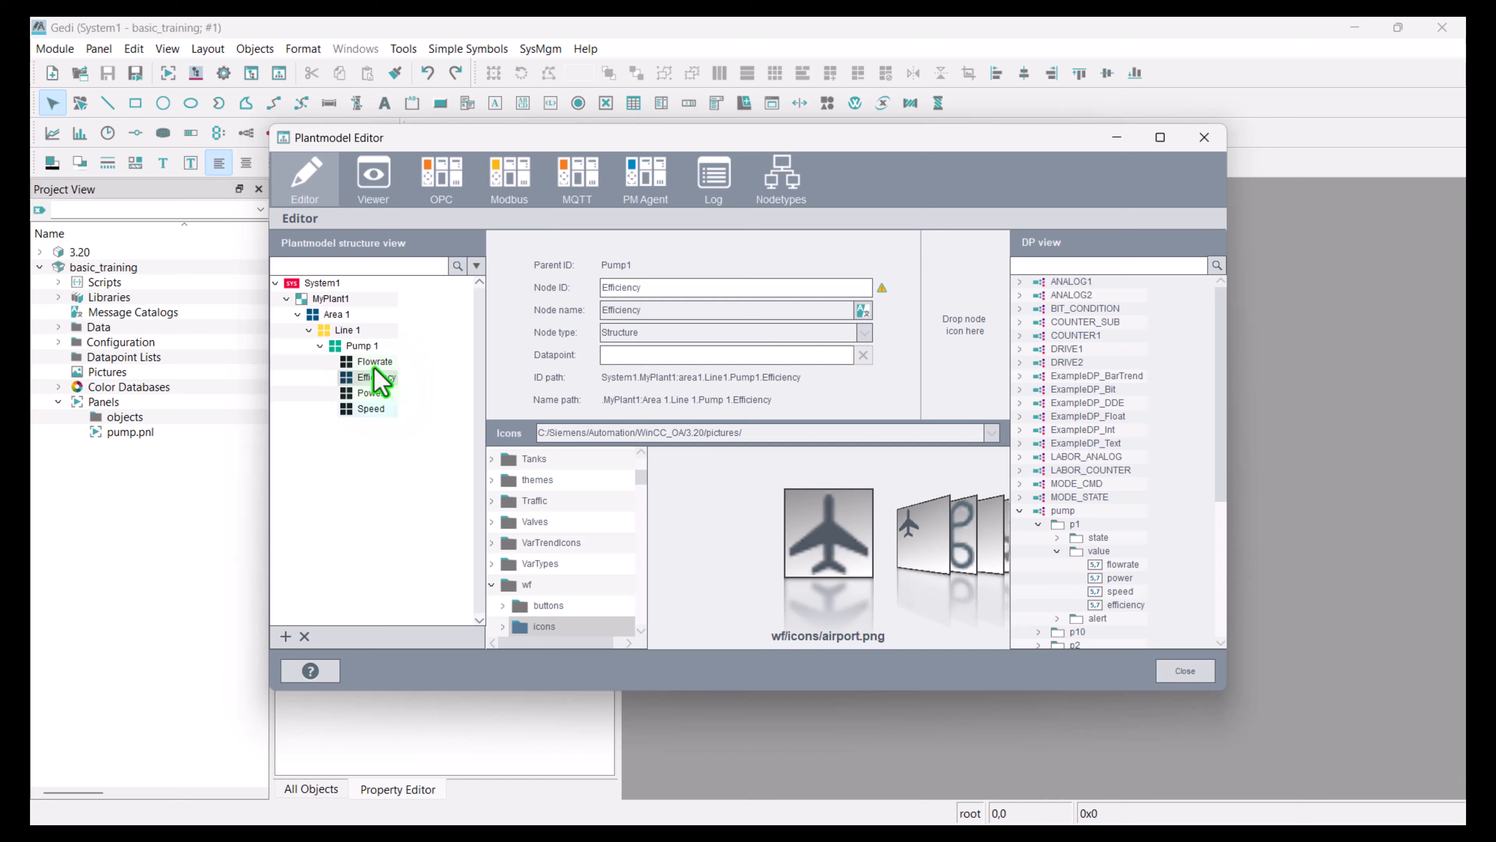
Link the Efficiency node to datapoint p1.value.efficiency and the Flowrate node to p1.value.flowrate
{"action": "mouse_move", "coordinate": [1115, 575]}
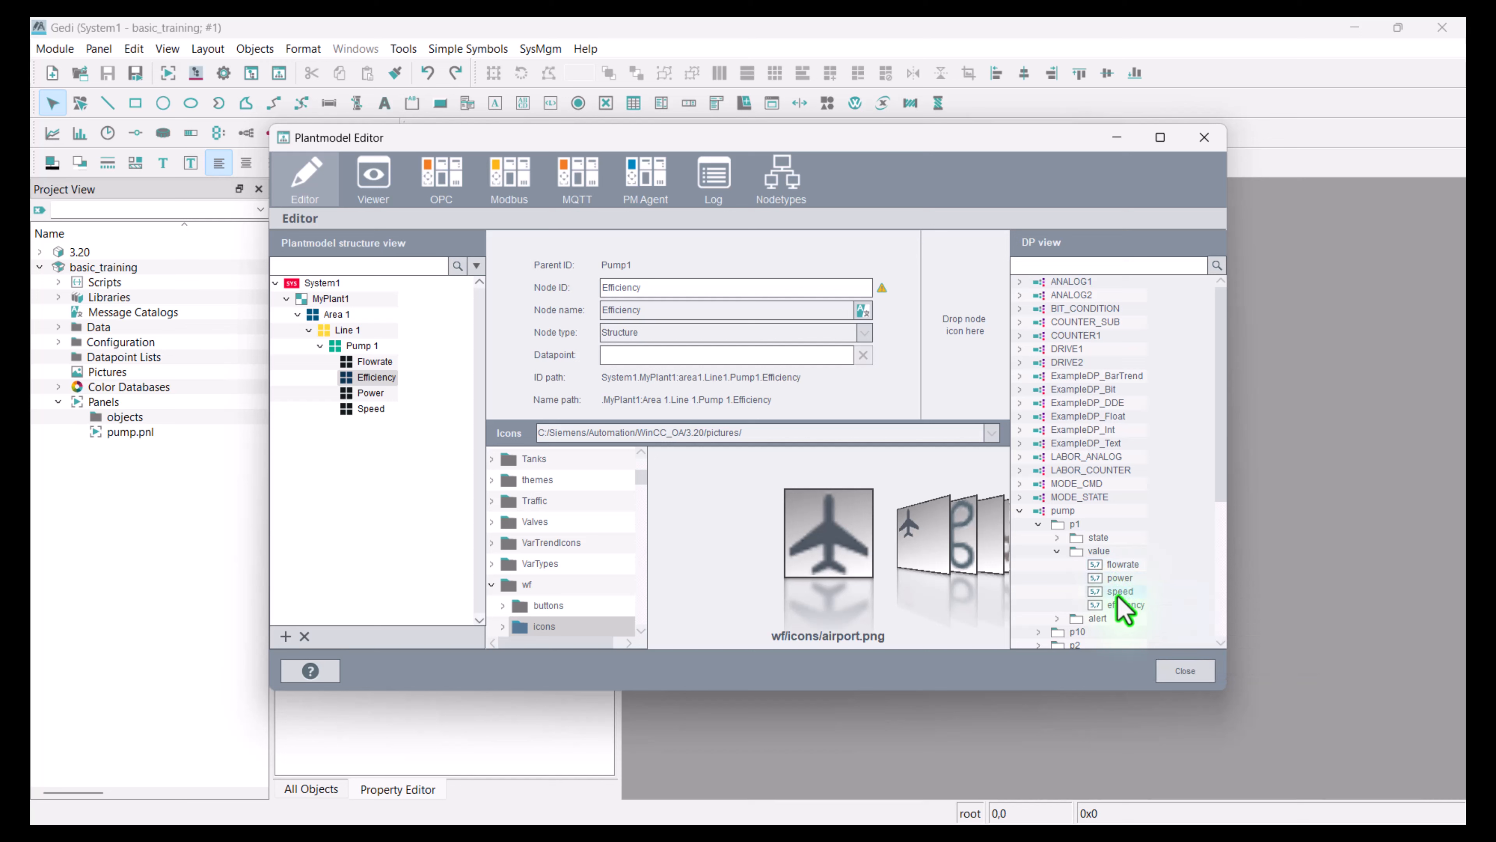
{"action": "left_click_drag", "start_coordinate": [1119, 607], "coordinate": [660, 361]}
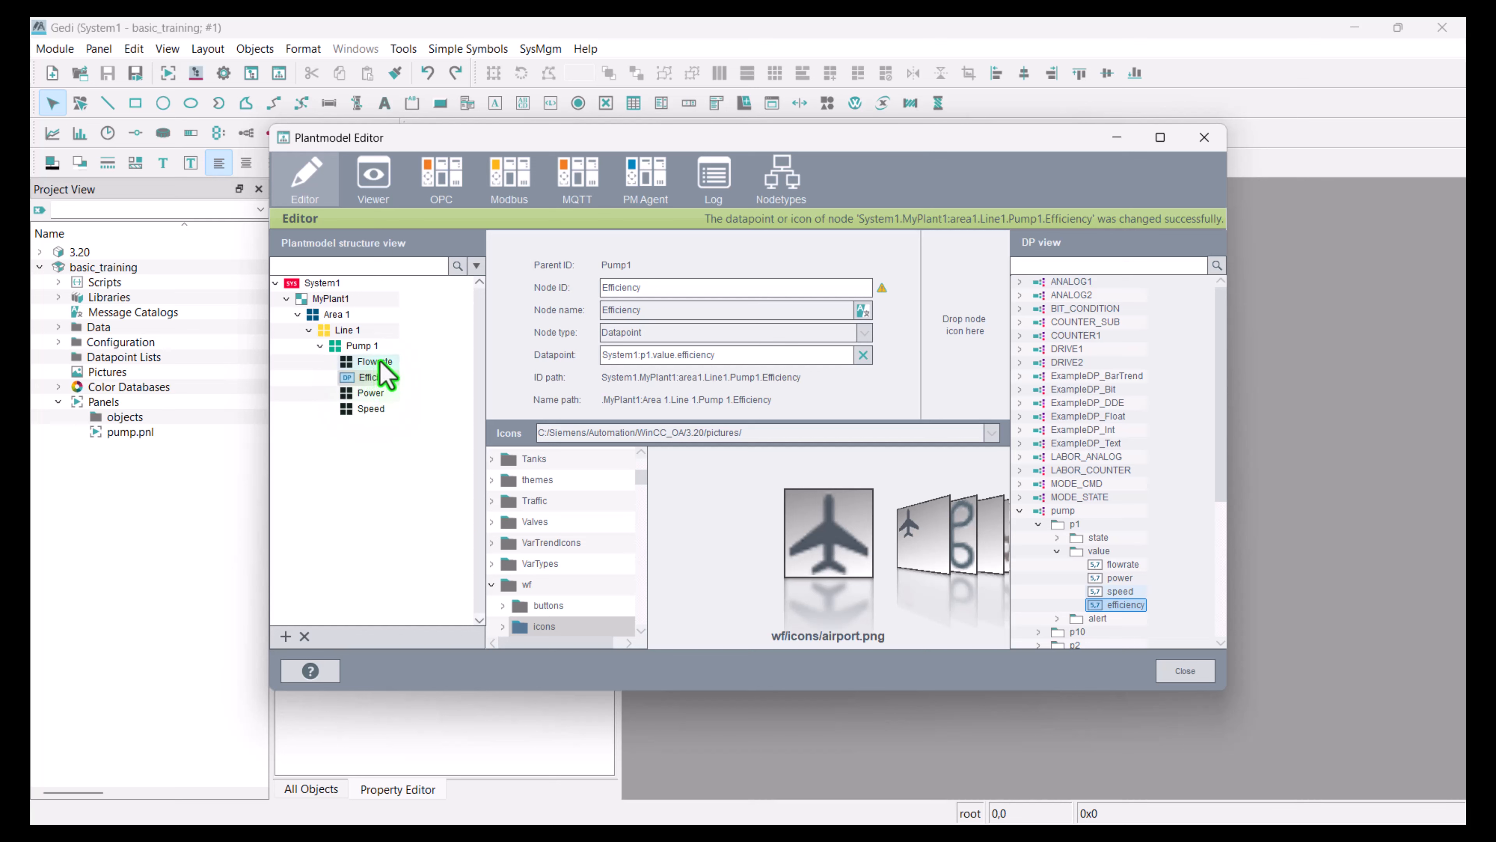
{"action": "left_click", "coordinate": [378, 361]}
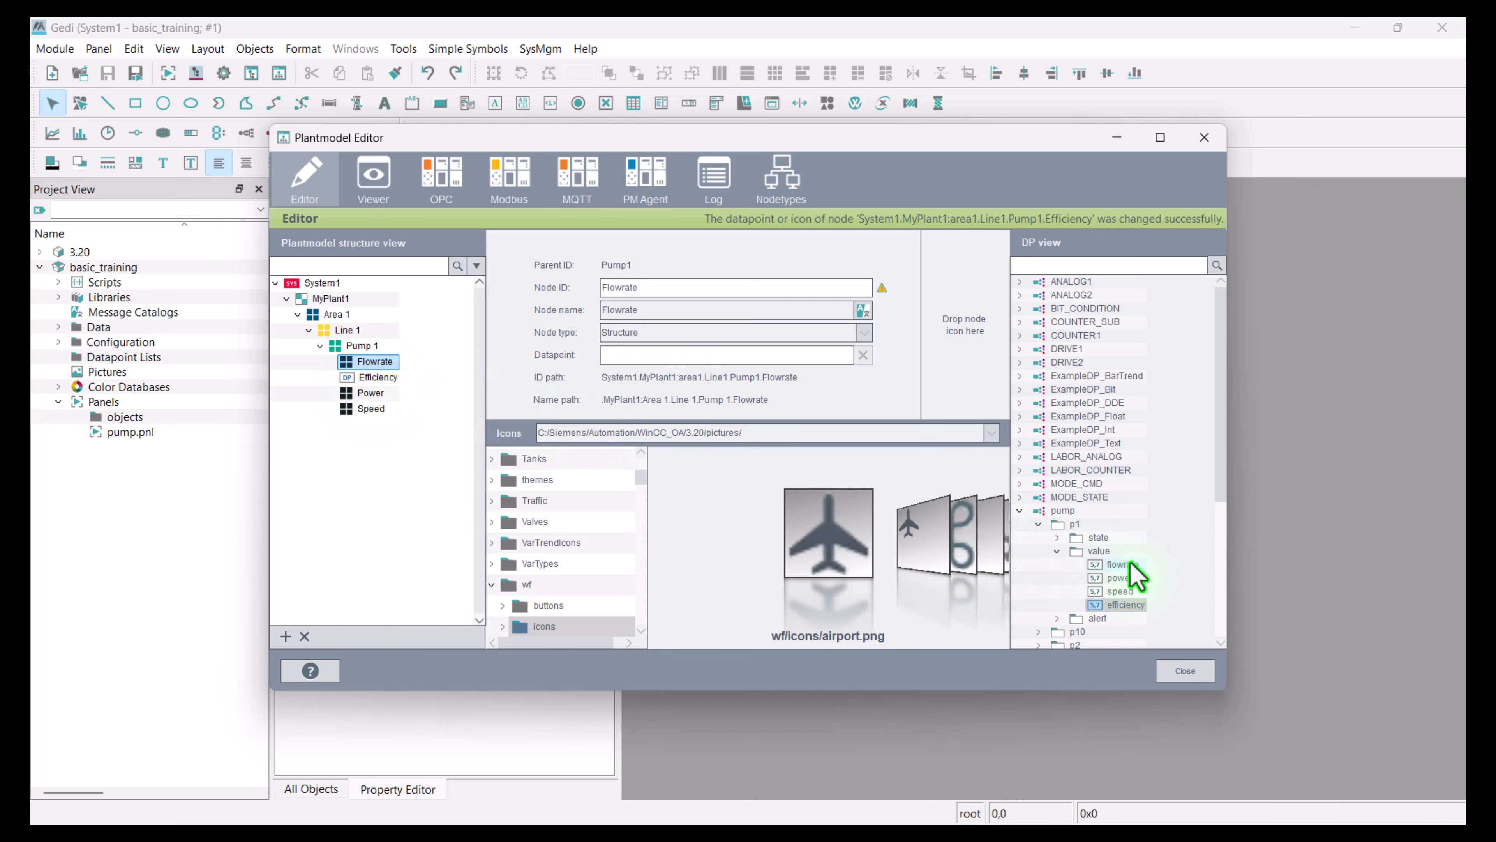
{"action": "left_click_drag", "start_coordinate": [1119, 565], "coordinate": [677, 358]}
Link the Power node to datapoint p1.value.power and the Speed node to p1.value.speed
{"action": "left_click", "coordinate": [358, 393]}
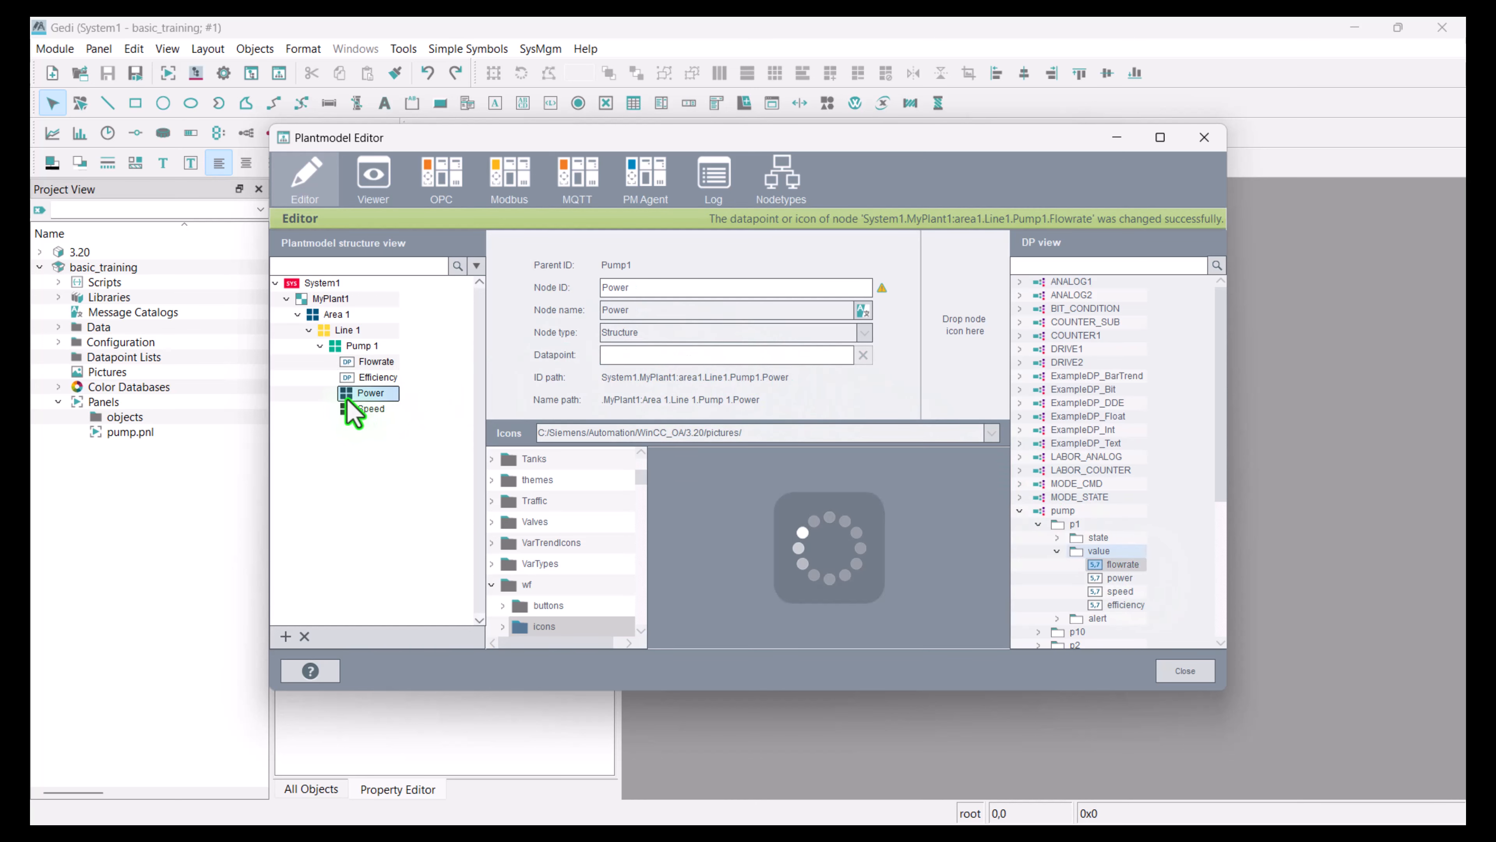
{"action": "left_click_drag", "start_coordinate": [1106, 577], "coordinate": [623, 356]}
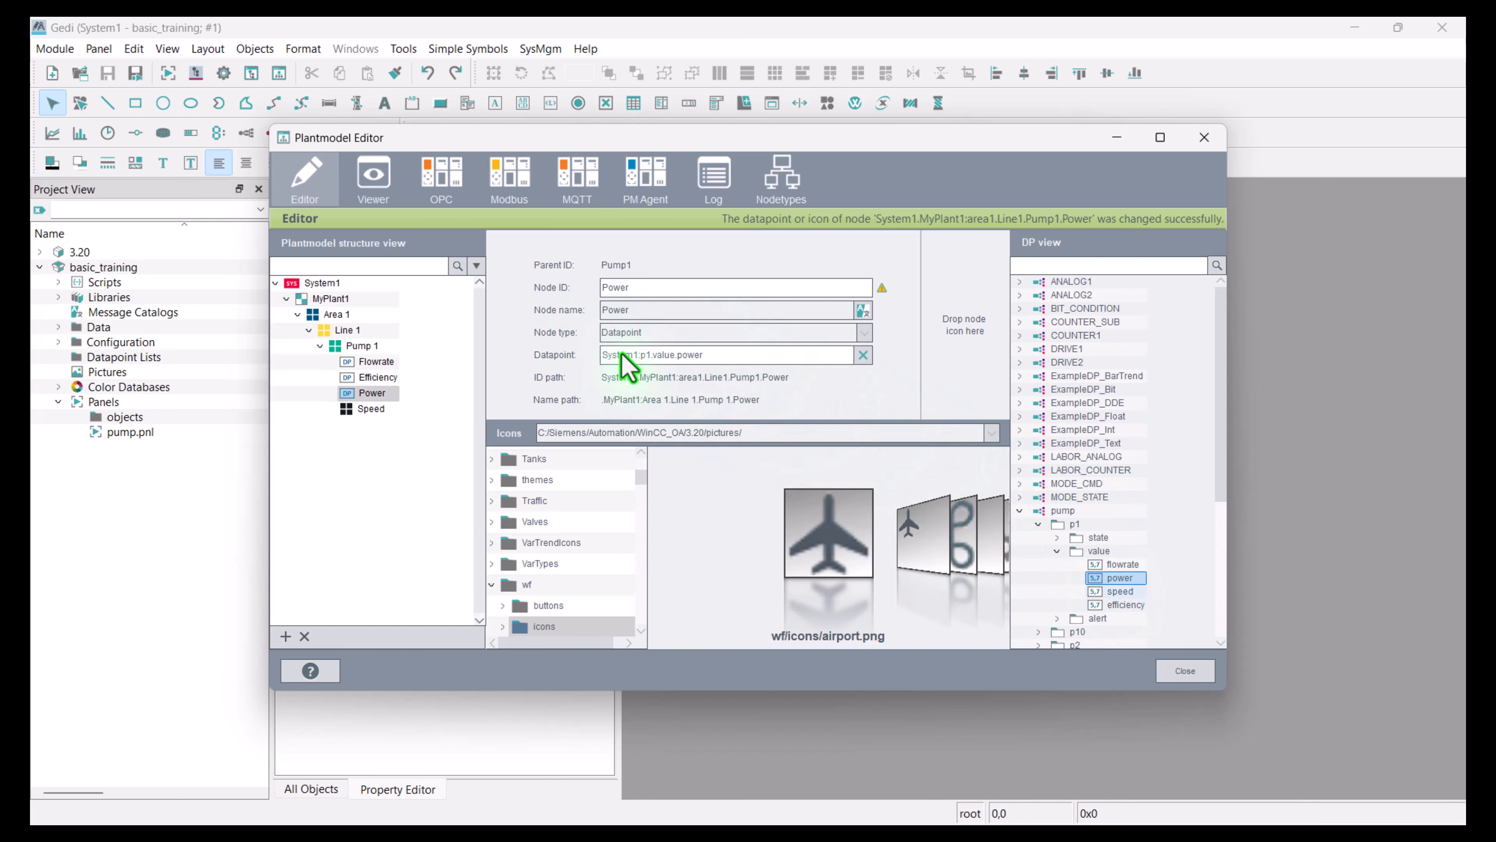
{"action": "left_click", "coordinate": [366, 413]}
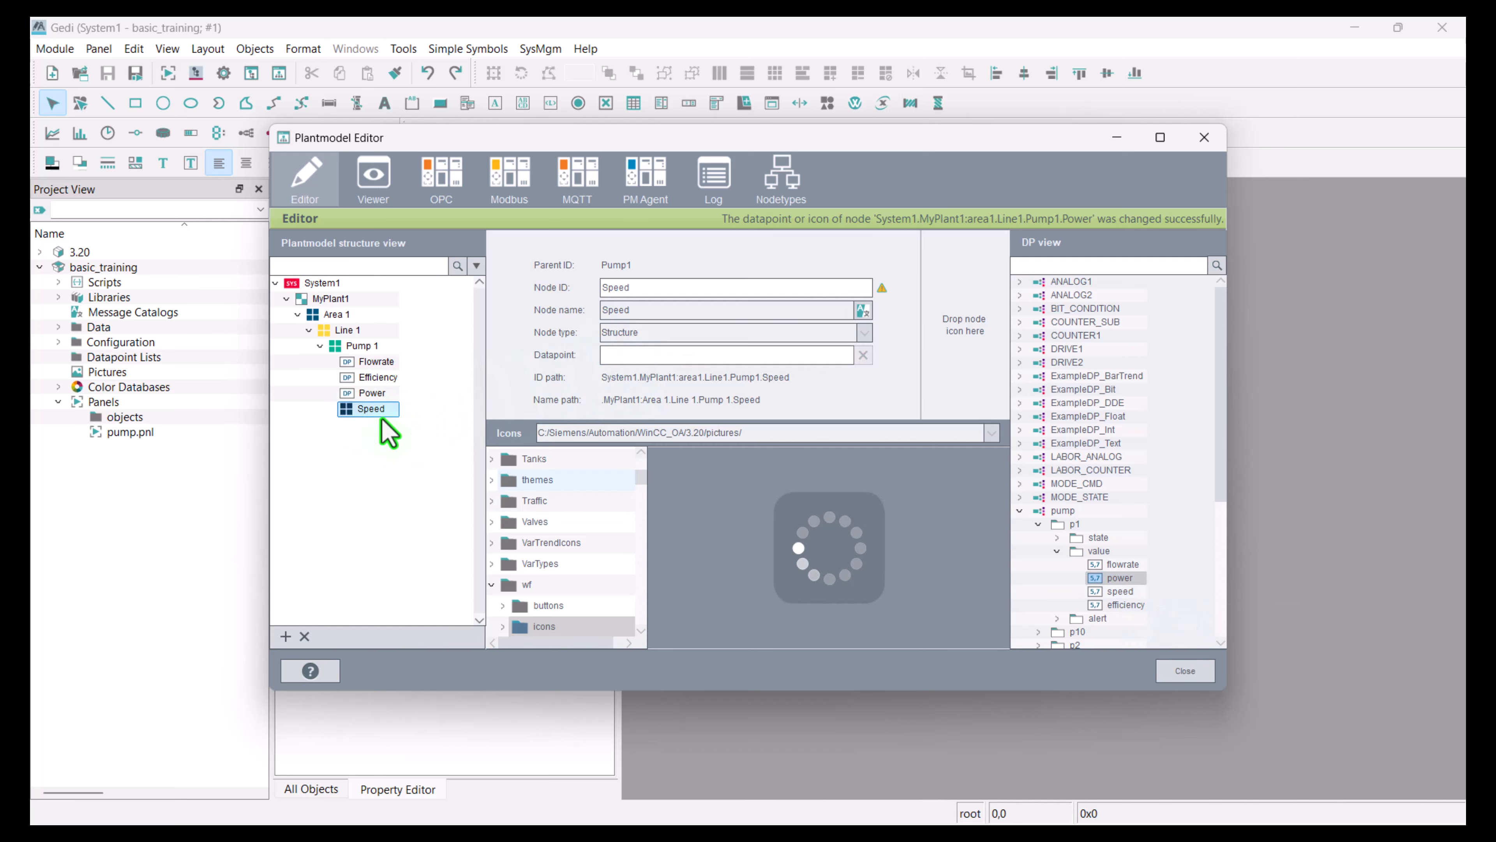
{"action": "left_click_drag", "start_coordinate": [1116, 591], "coordinate": [651, 357]}
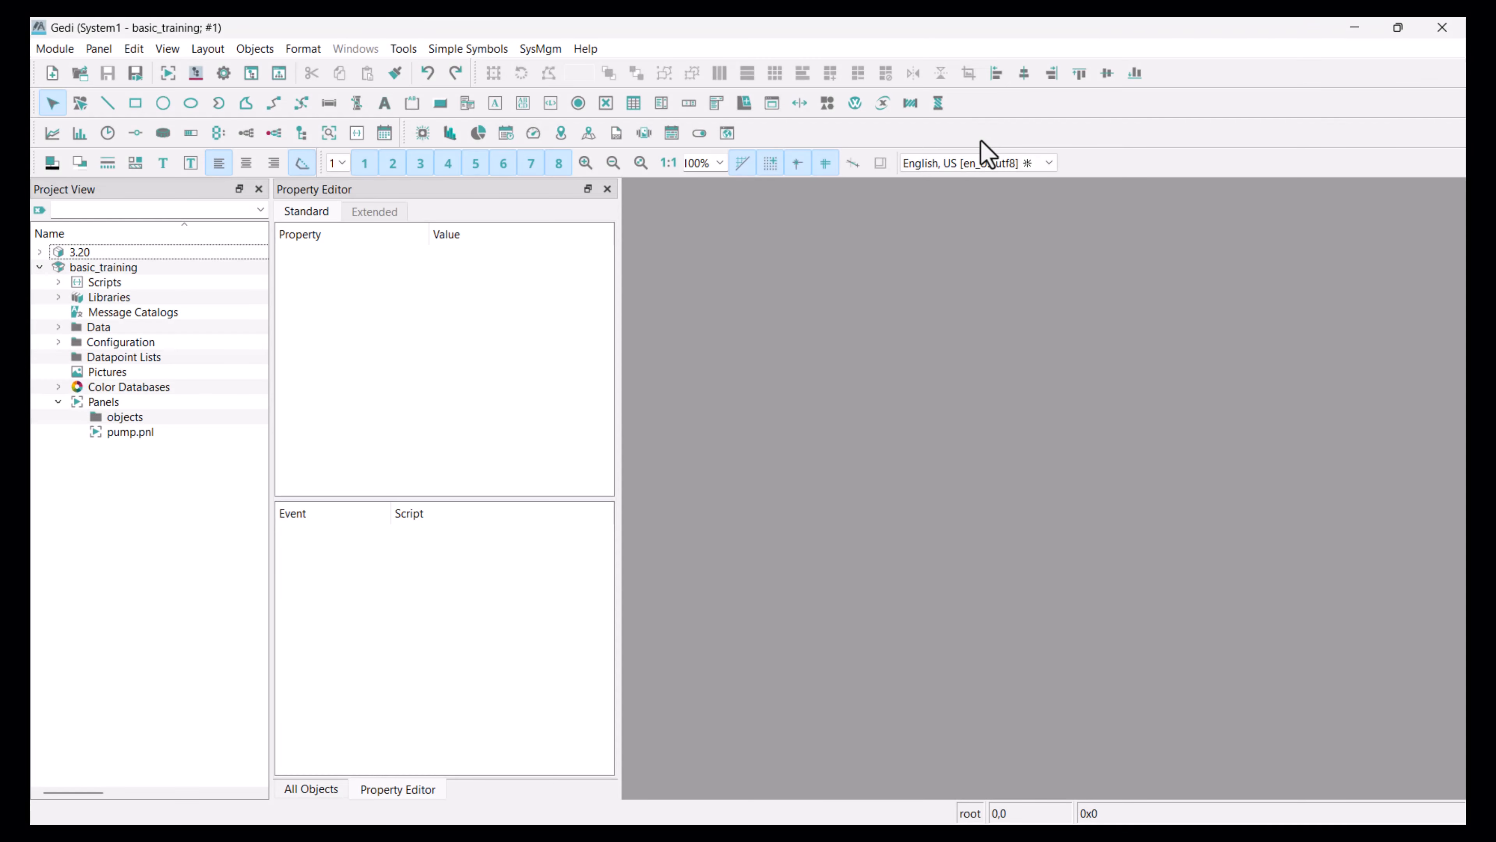
Open the datapoint parameterization and expand the pump type down to the value elements of p1
{"action": "left_click", "coordinate": [195, 73]}
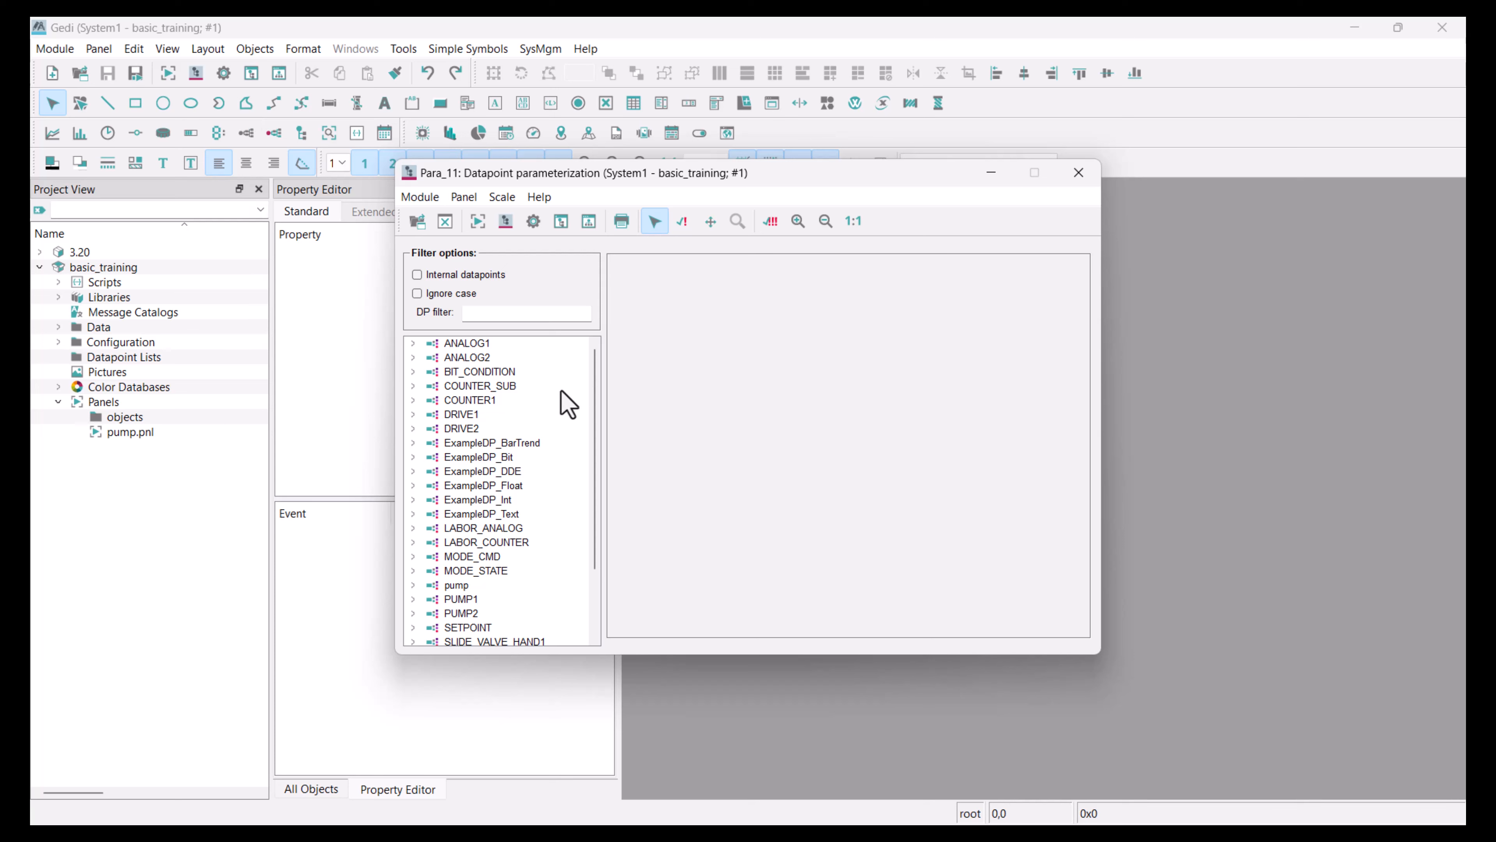
{"action": "scroll", "coordinate": [551, 428], "scroll_direction": "down", "scroll_amount": 2}
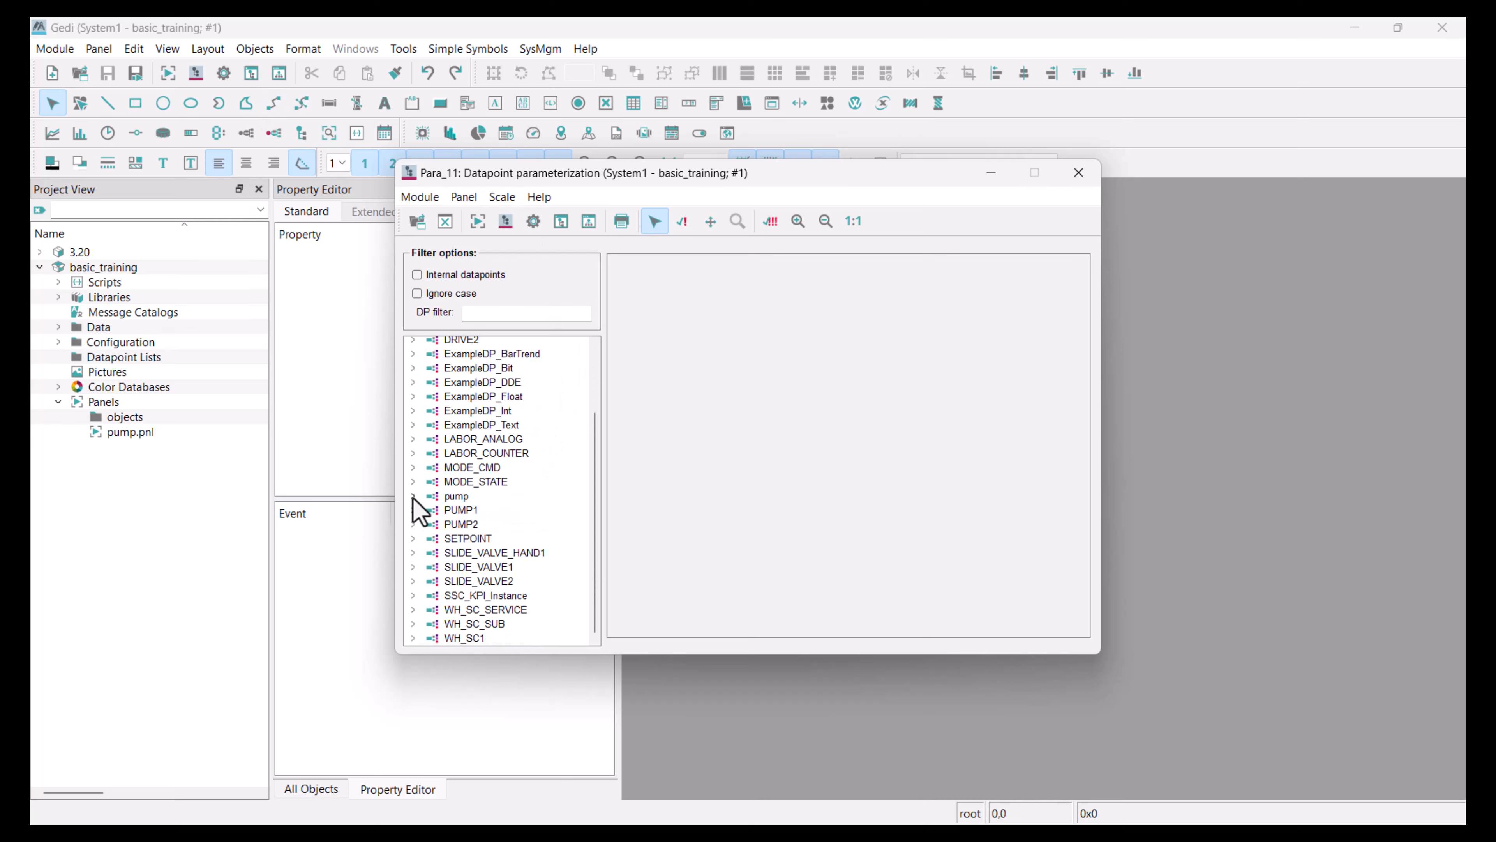
{"action": "double_click", "coordinate": [476, 495]}
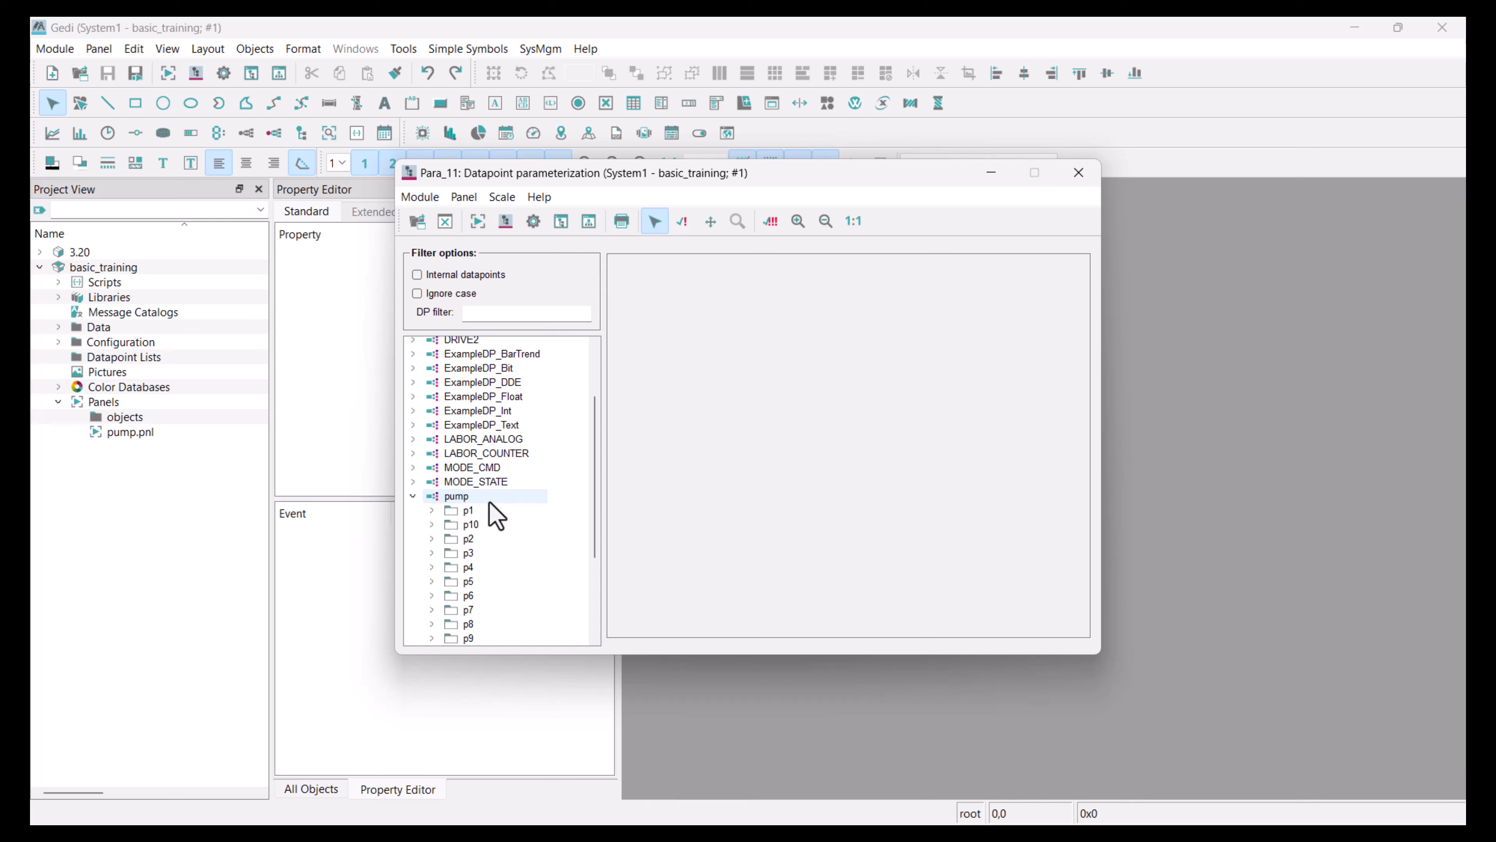
{"action": "left_click", "coordinate": [431, 511]}
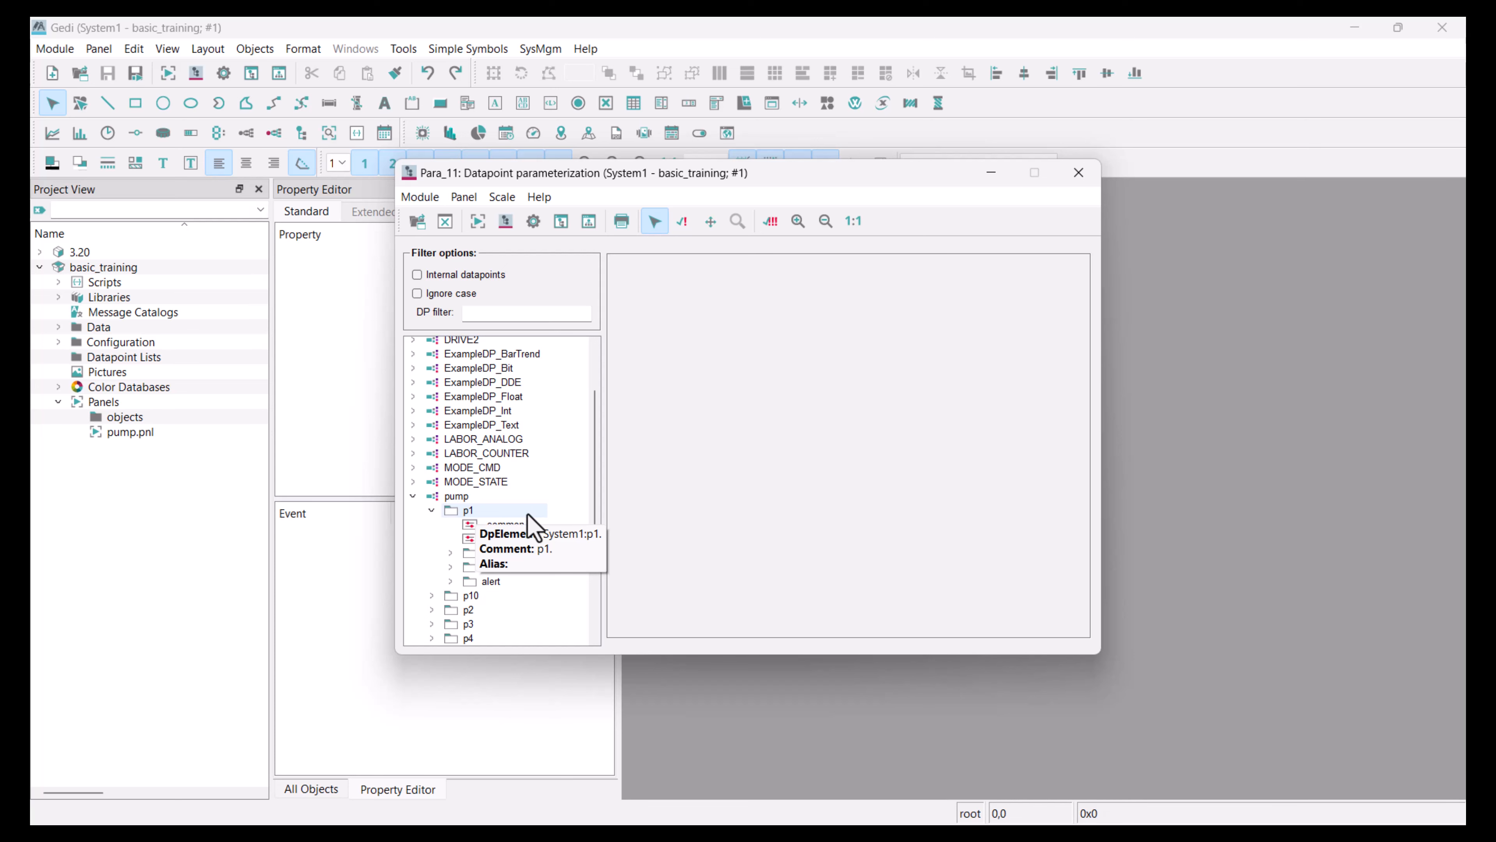
{"action": "scroll", "coordinate": [551, 501], "scroll_direction": "down", "scroll_amount": 2}
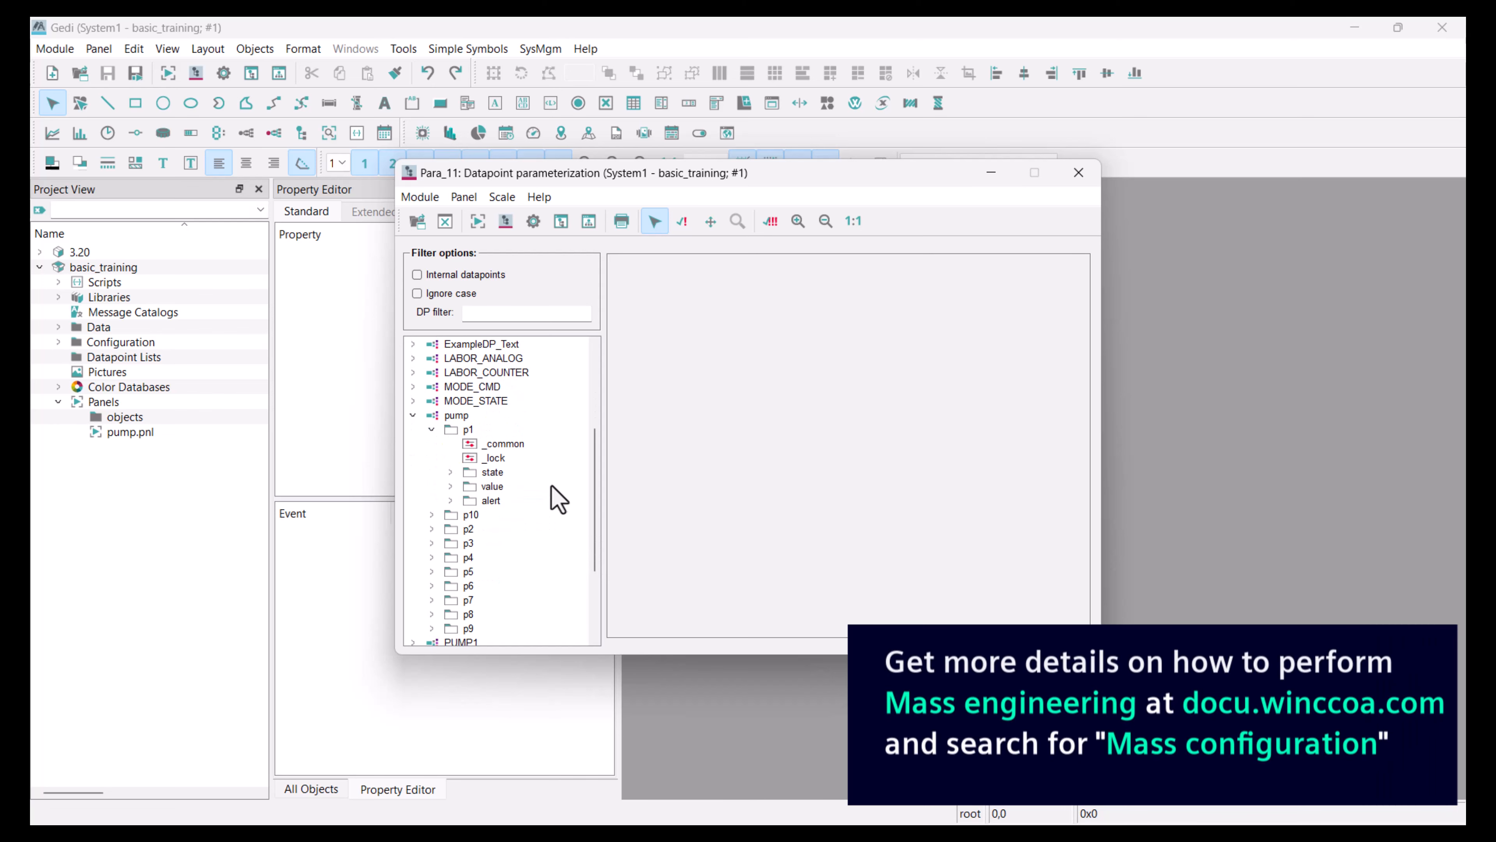
{"action": "scroll", "coordinate": [546, 453], "scroll_direction": "down", "scroll_amount": 1}
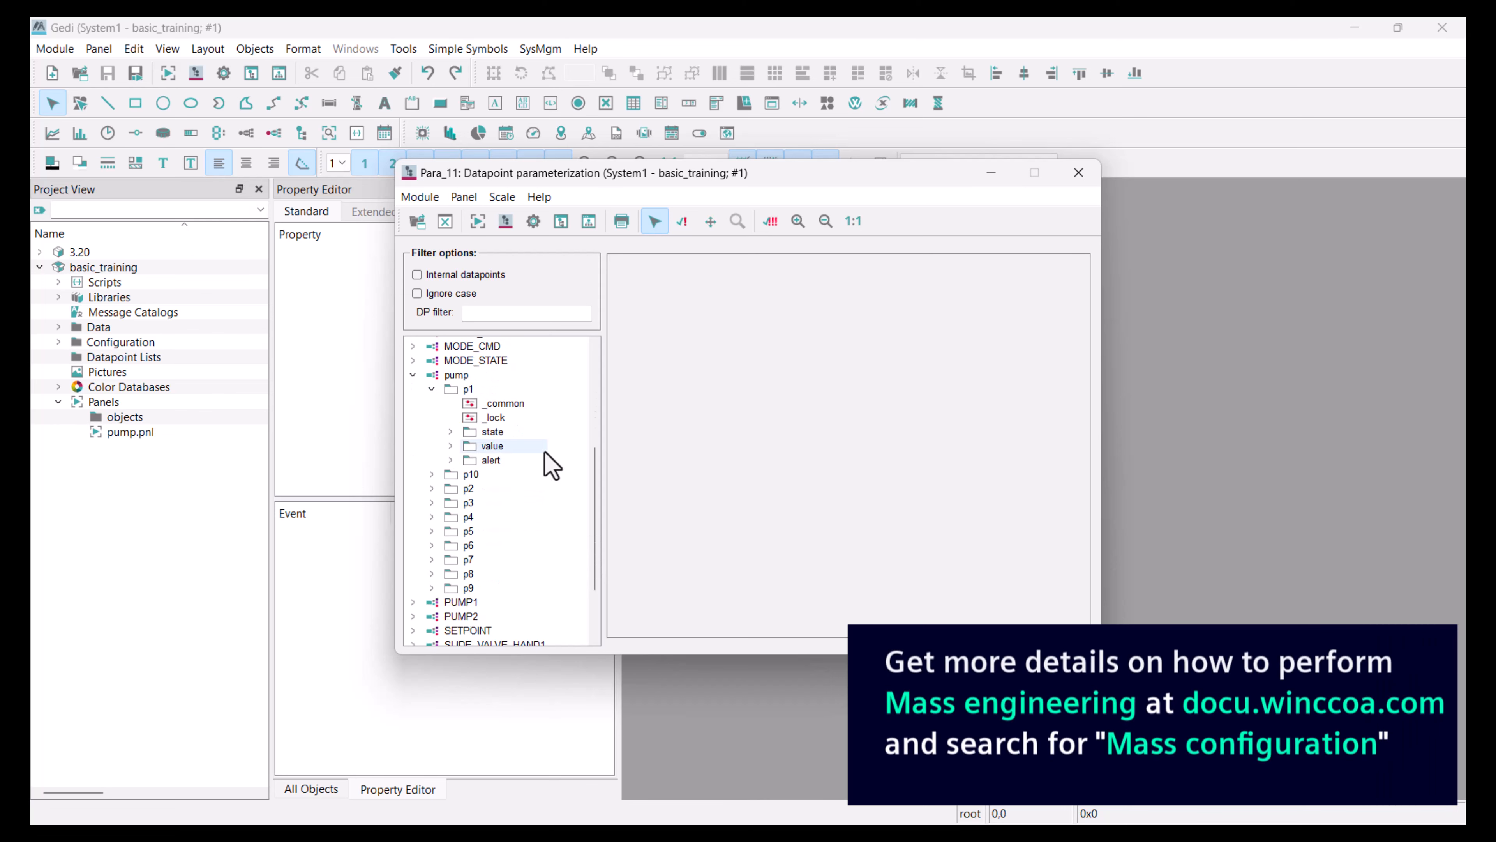
{"action": "left_click", "coordinate": [449, 446]}
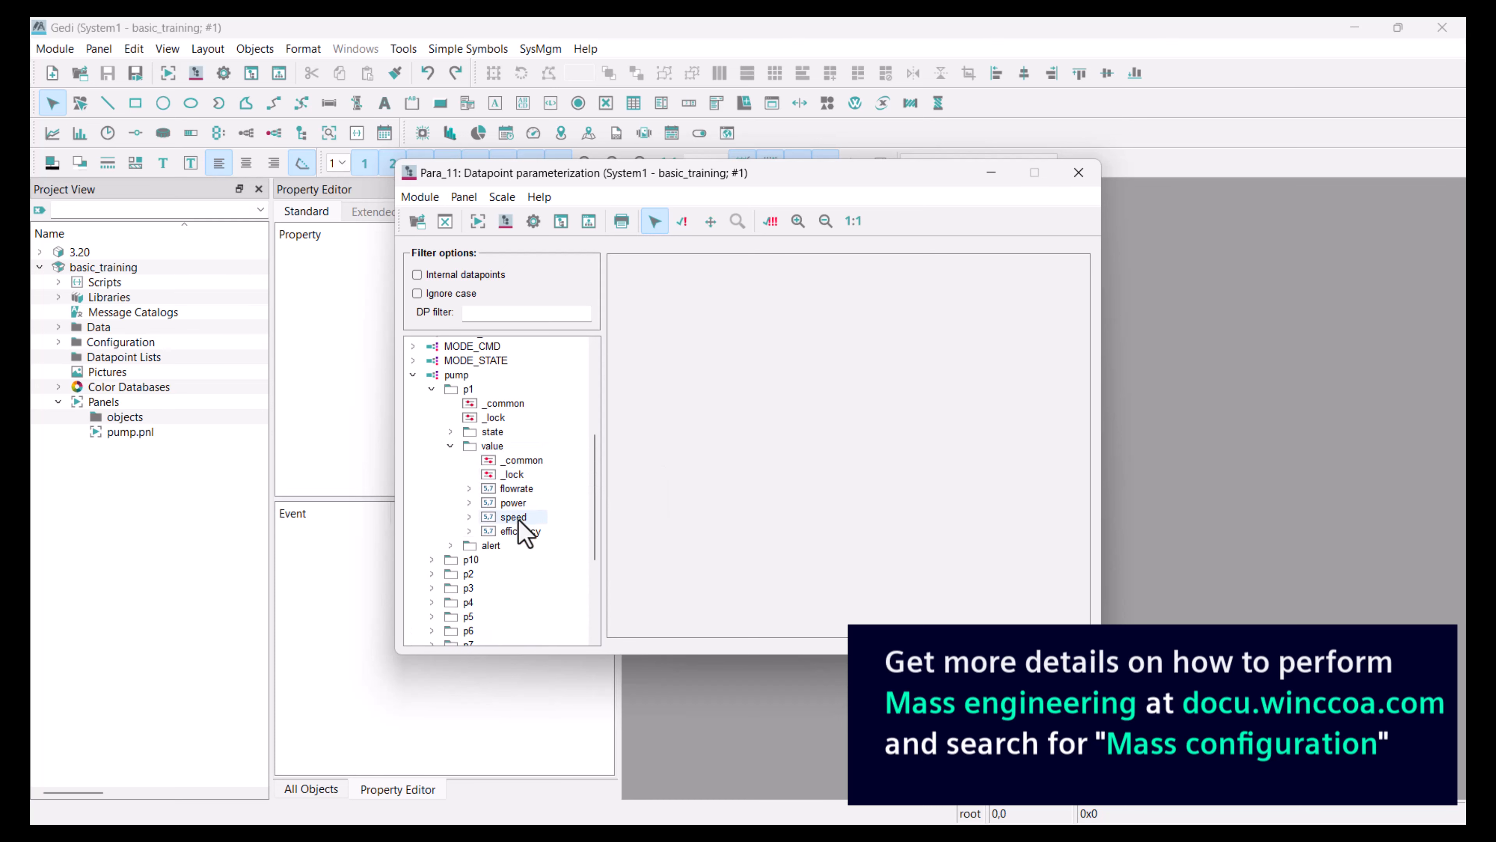
Insert an archive settings config on the flowrate value of pump p1
{"action": "mouse_move", "coordinate": [469, 495]}
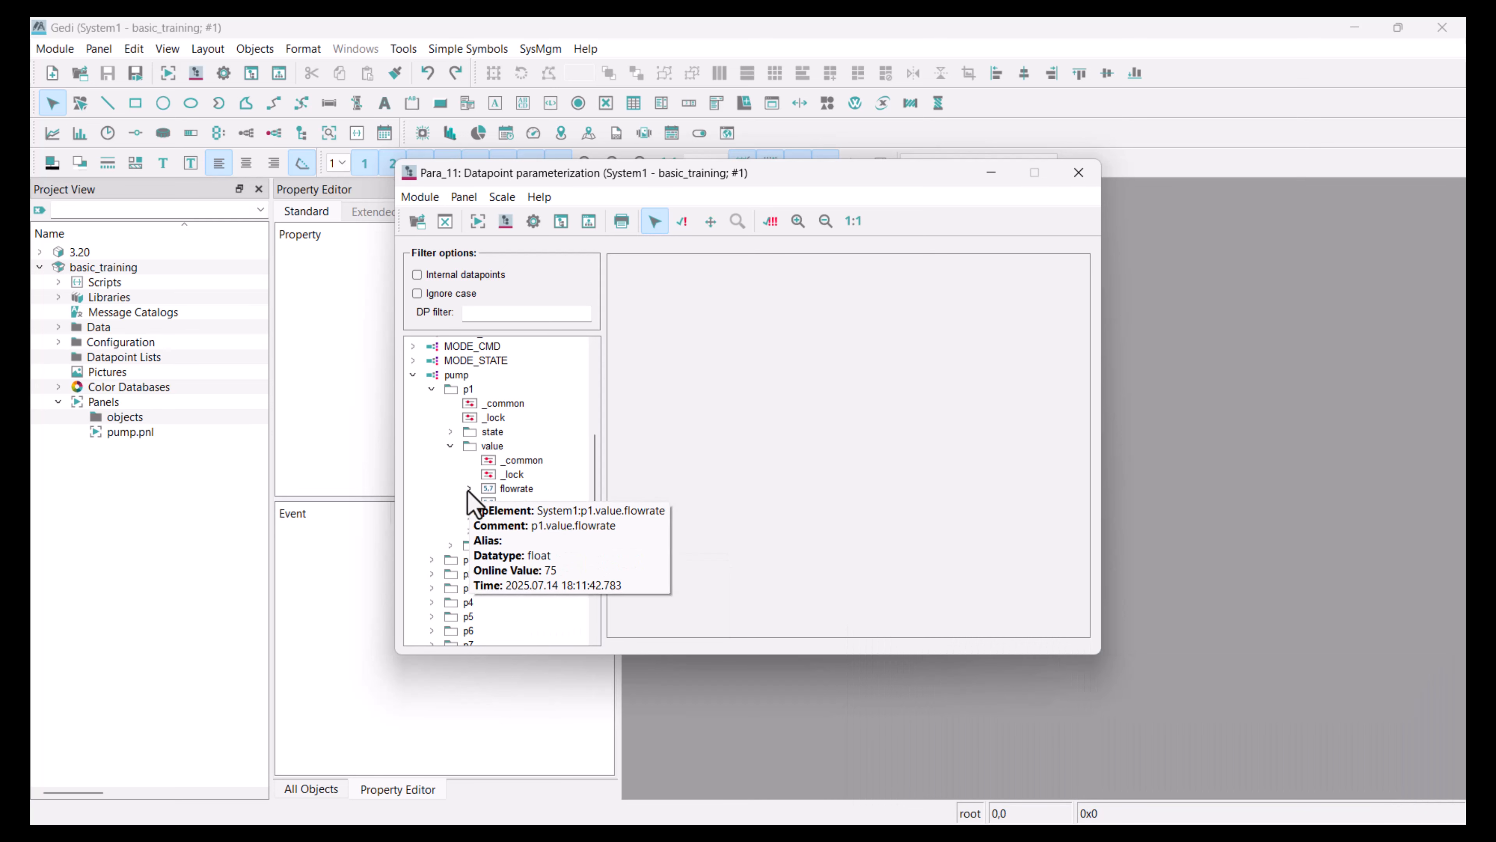
{"action": "left_click", "coordinate": [469, 489]}
{"action": "mouse_move", "coordinate": [523, 492]}
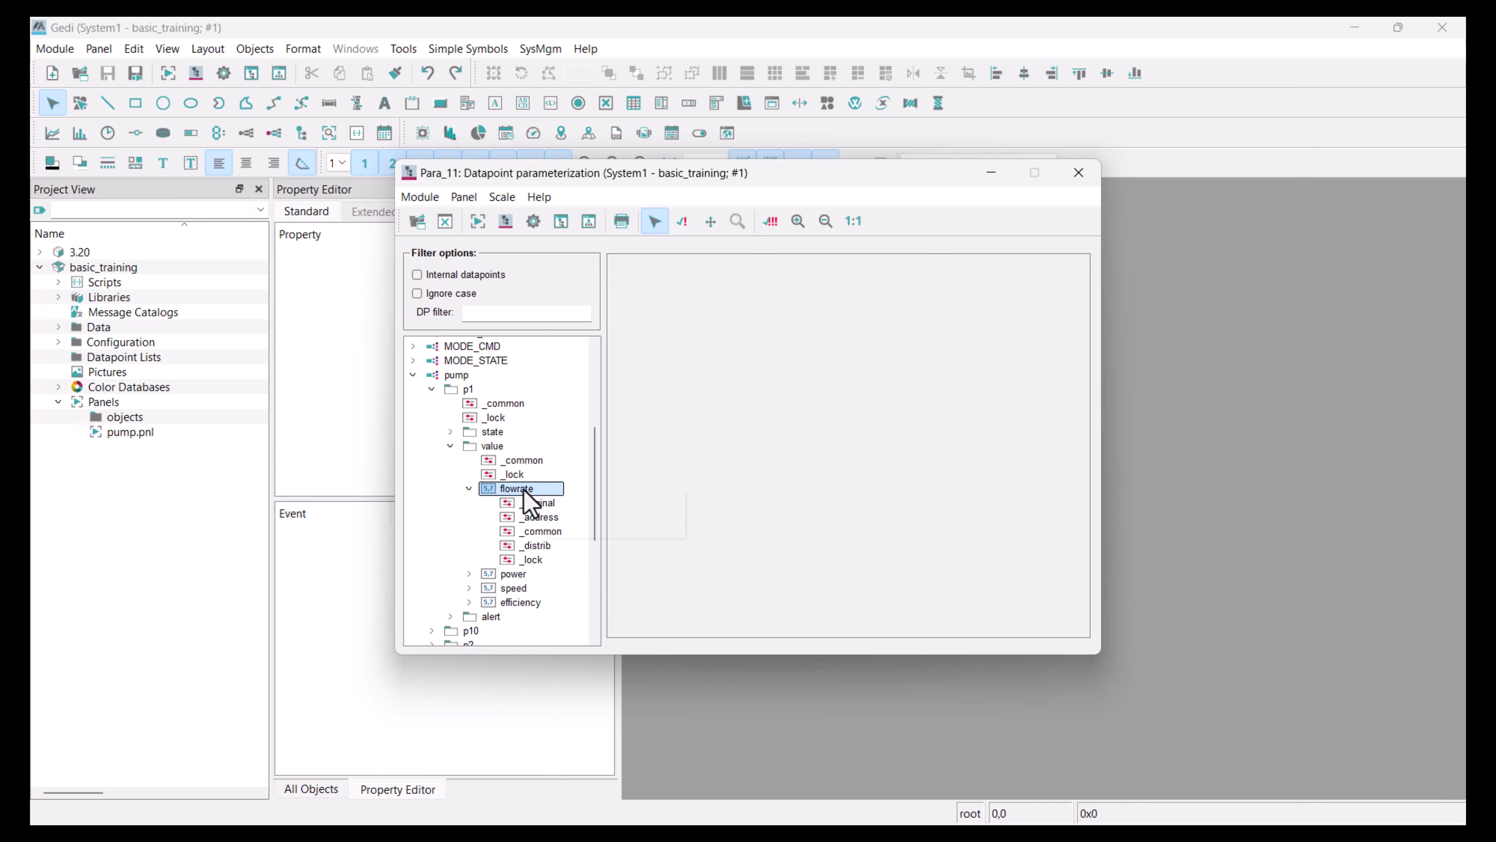
{"action": "right_click", "coordinate": [523, 488]}
{"action": "mouse_move", "coordinate": [617, 528]}
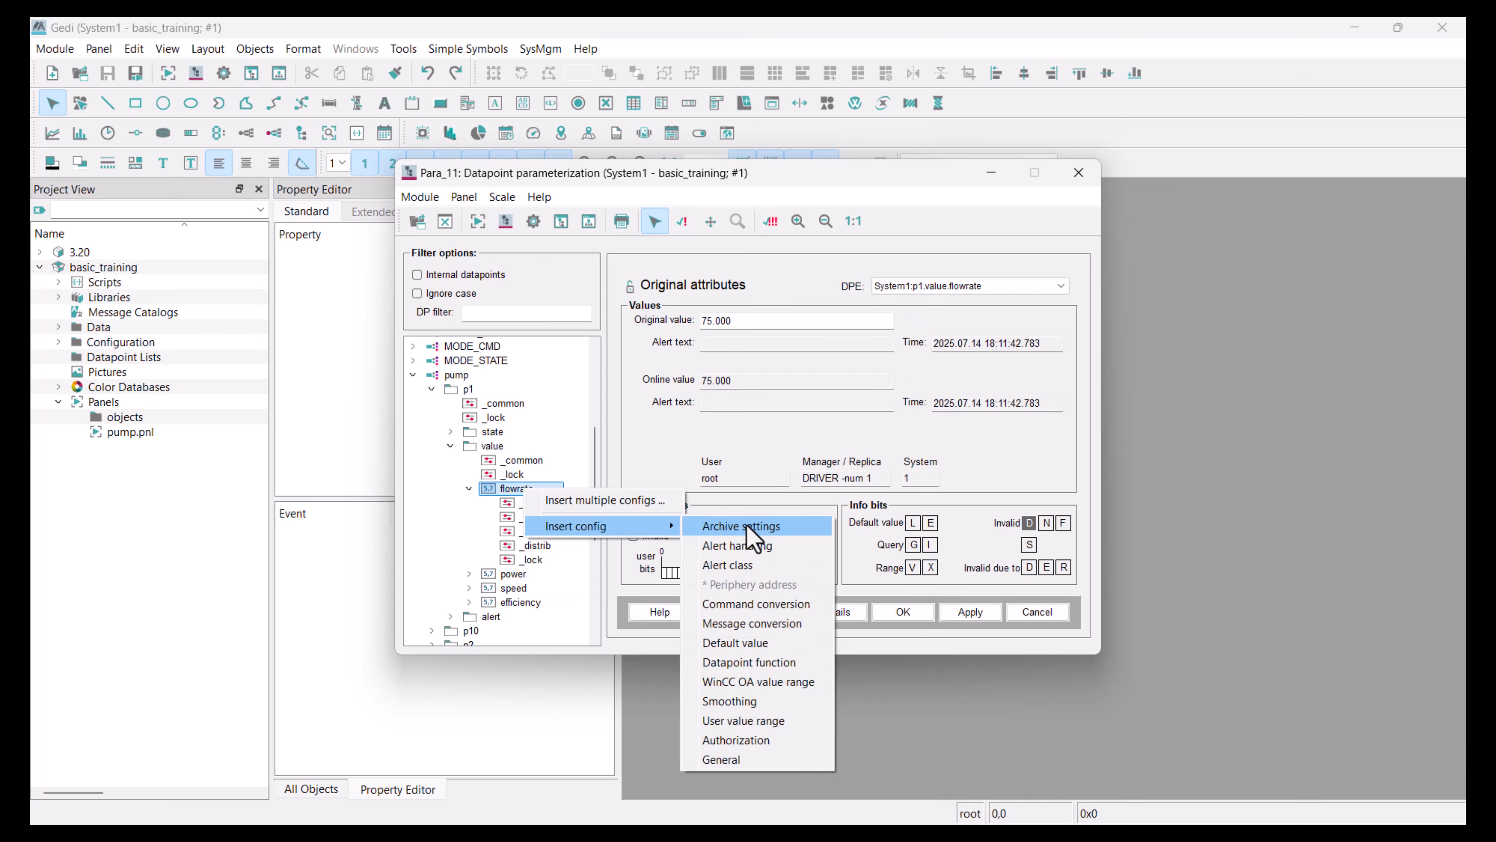
{"action": "left_click", "coordinate": [800, 527]}
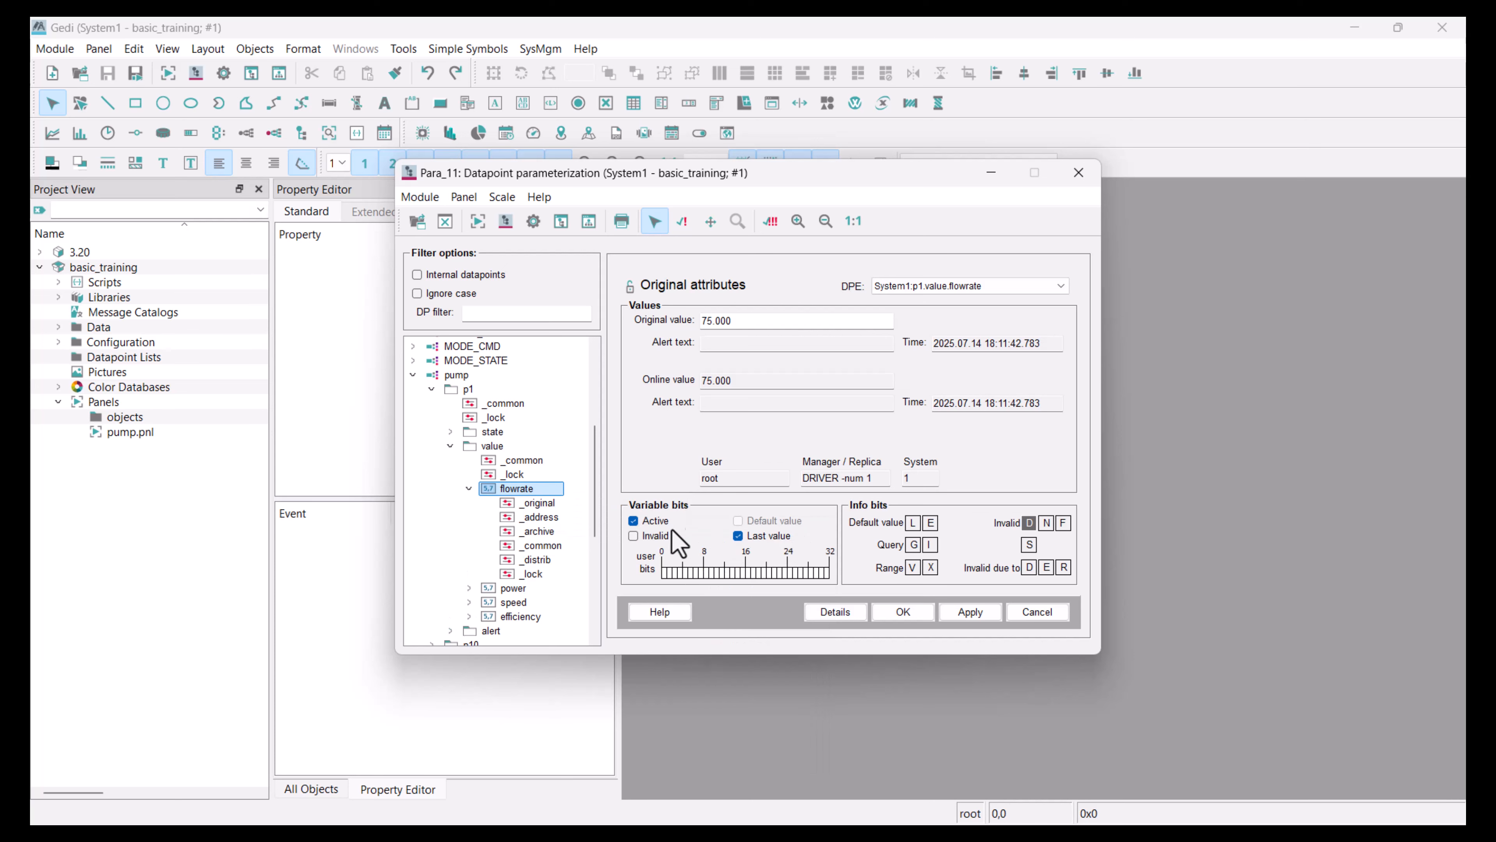
Activate archiving for p1's flowrate in the EVENT archive group and accept the change
{"action": "left_click", "coordinate": [534, 532]}
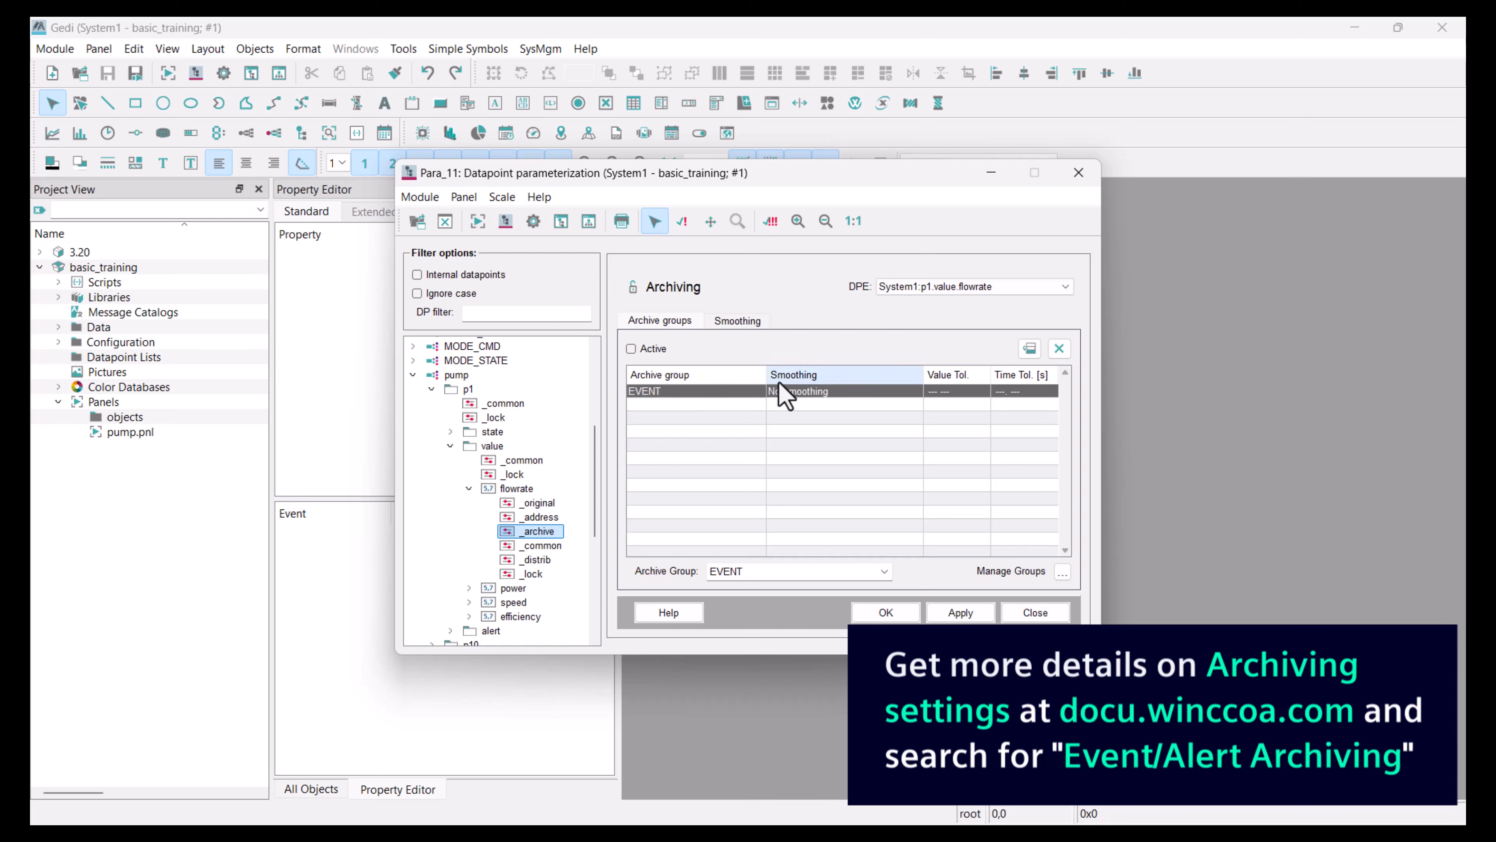
{"action": "left_click", "coordinate": [642, 354]}
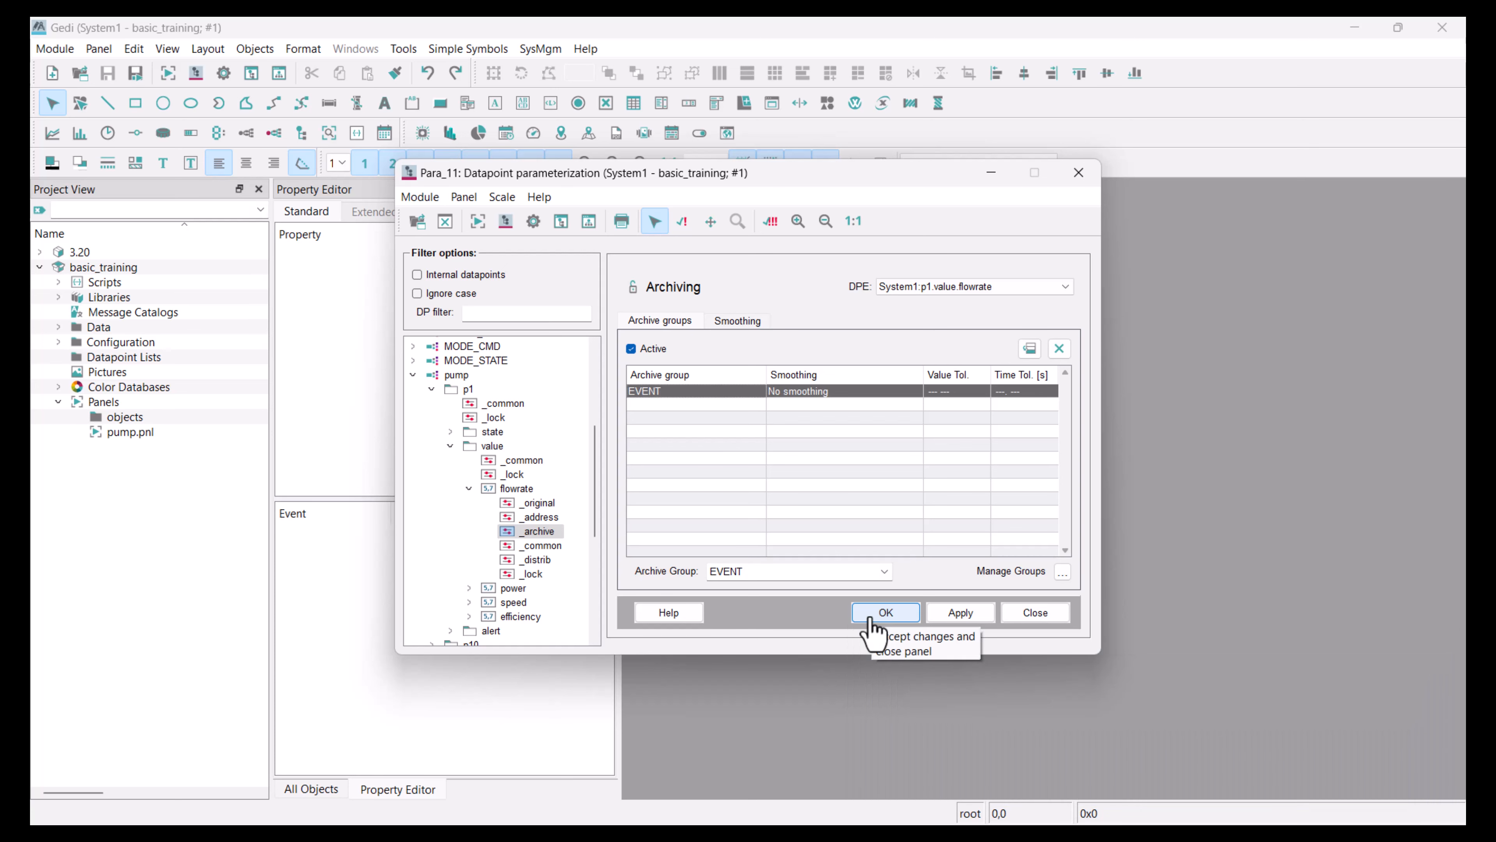
{"action": "left_click", "coordinate": [870, 615]}
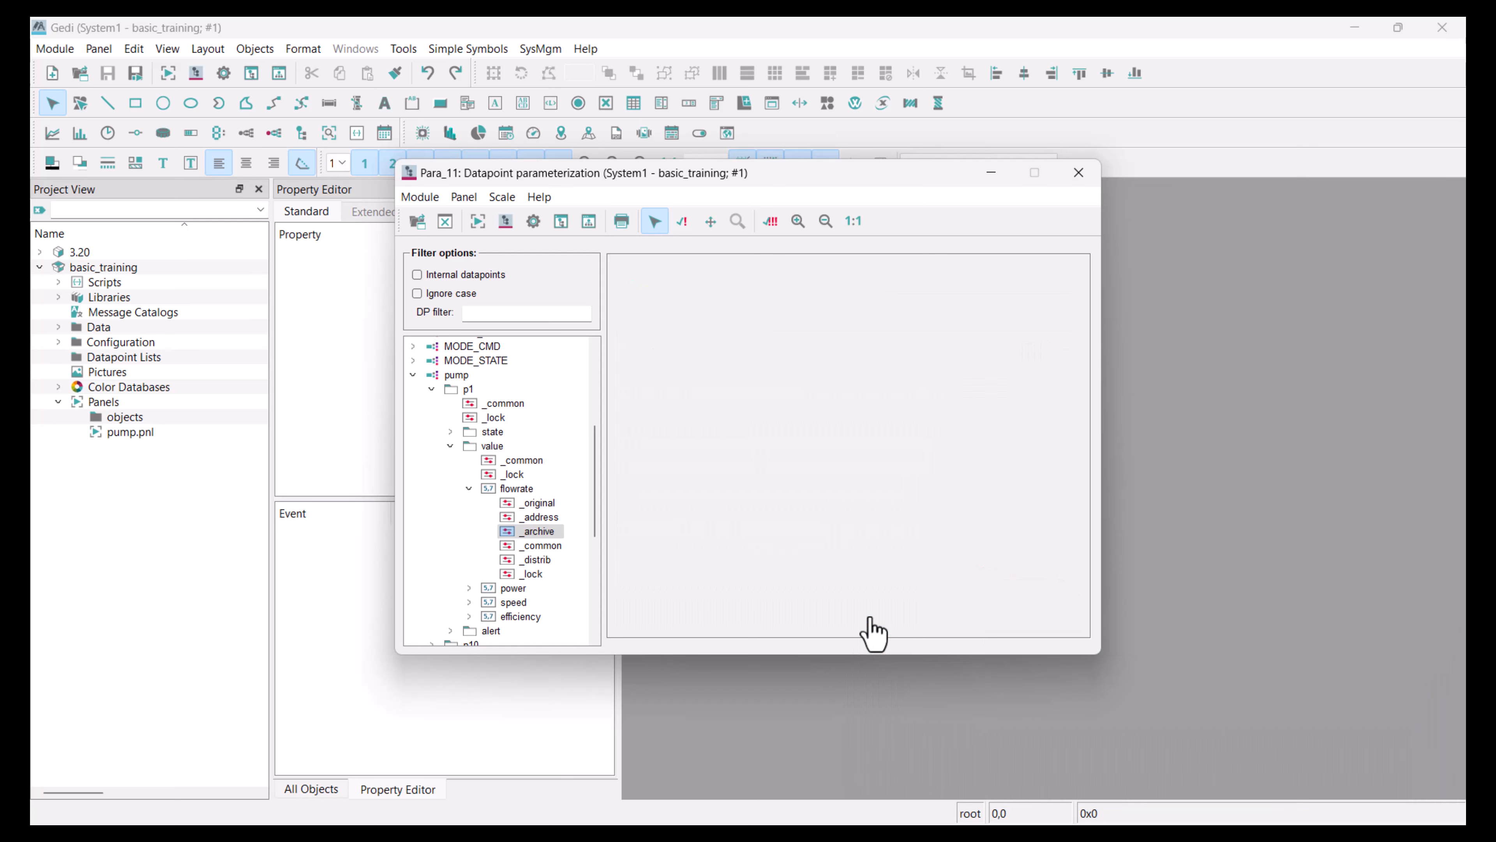
Insert an archive settings config on p1's power value and activate its archiving in the EVENT group
{"action": "left_click", "coordinate": [469, 488]}
{"action": "left_click", "coordinate": [470, 503]}
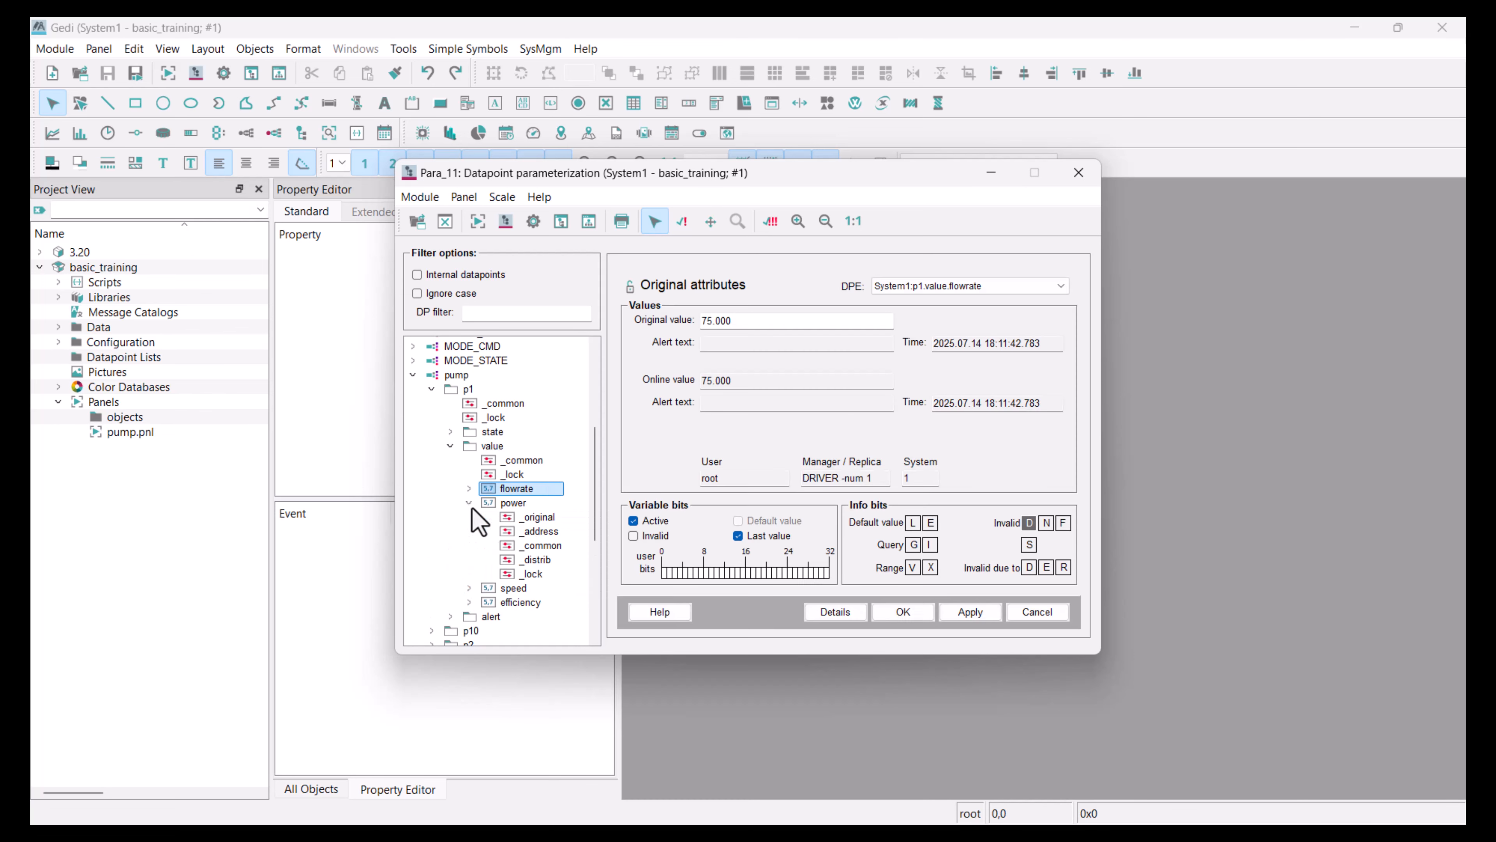
{"action": "right_click", "coordinate": [522, 501]}
{"action": "mouse_move", "coordinate": [595, 536]}
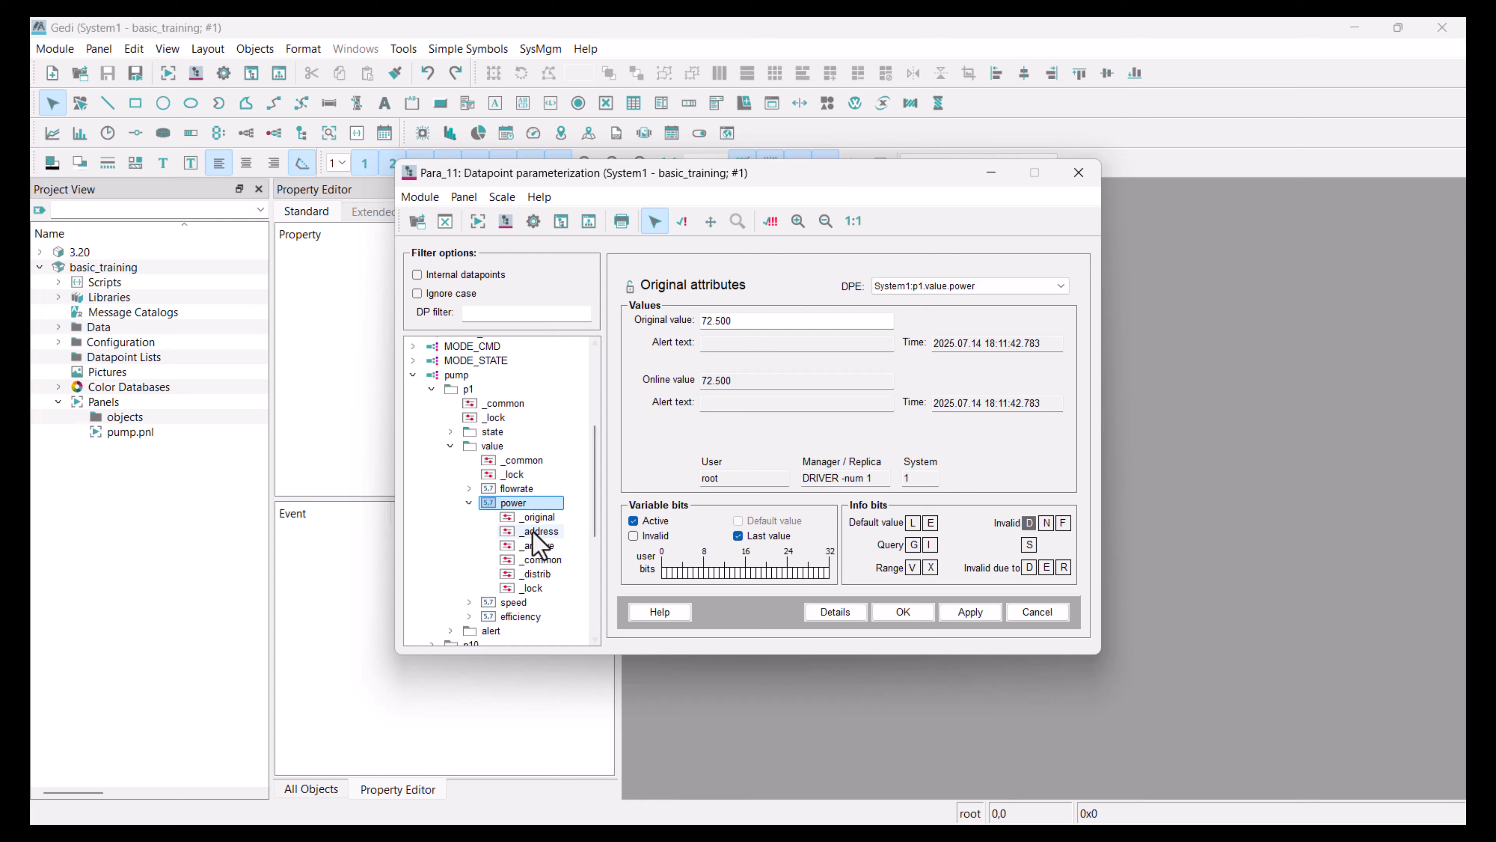
{"action": "left_click", "coordinate": [536, 550]}
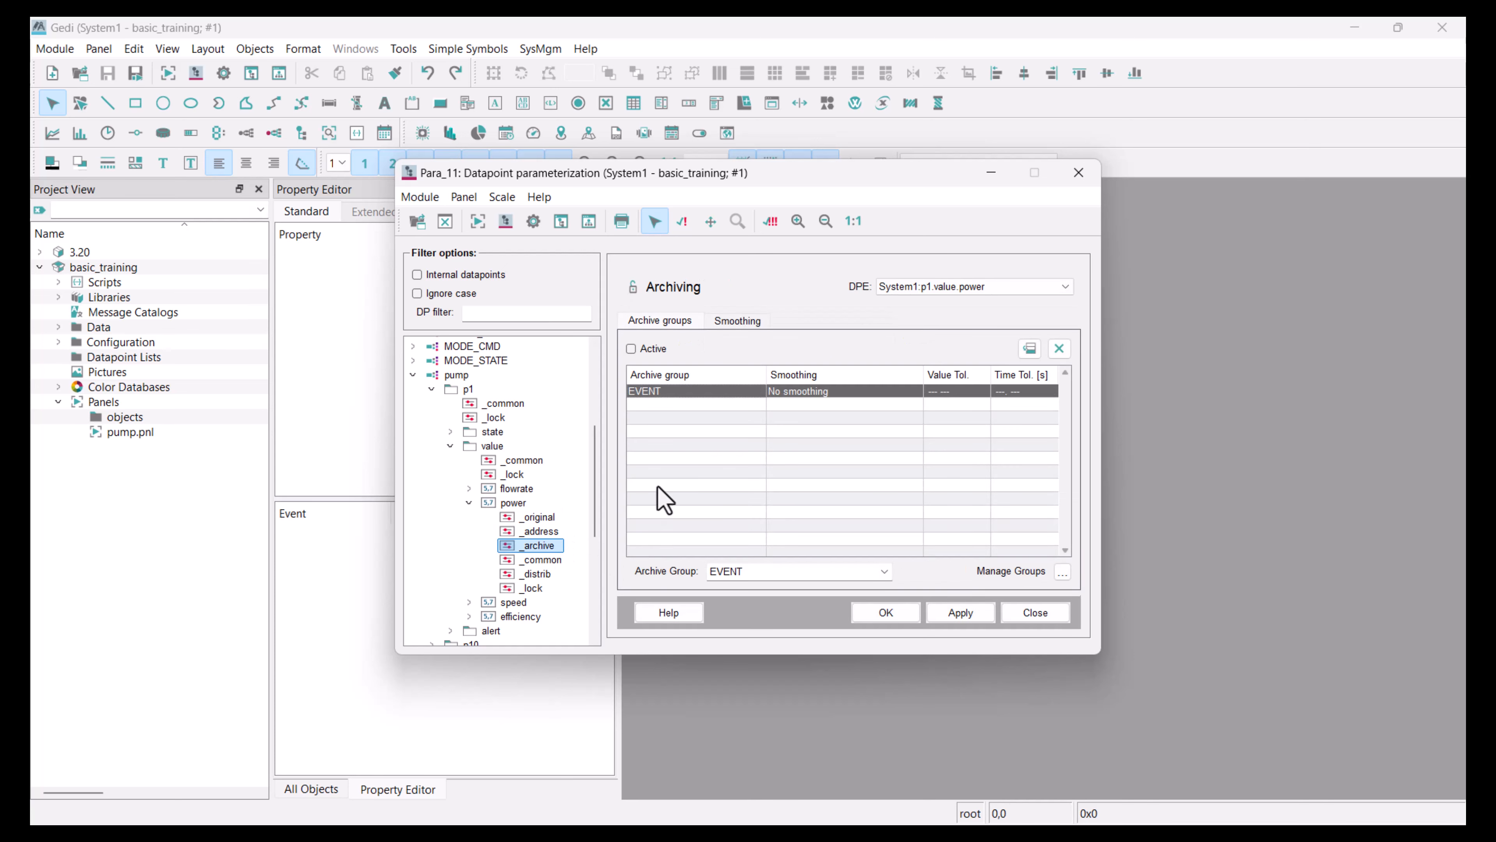
{"action": "left_click", "coordinate": [630, 348]}
{"action": "left_click", "coordinate": [887, 613]}
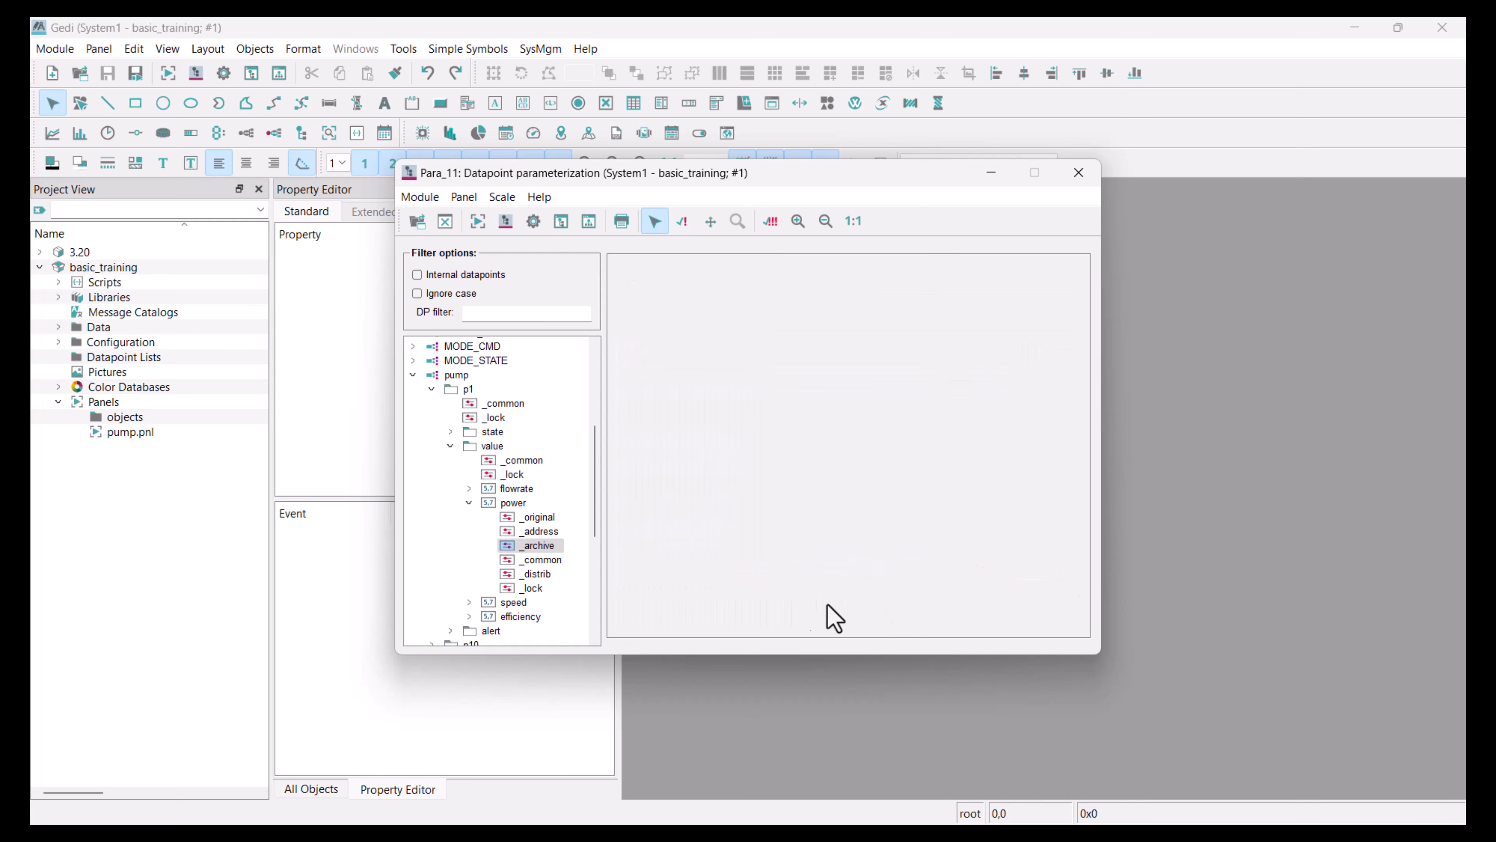
Insert an archive settings config on p1's speed value and activate its archiving in the EVENT group
{"action": "left_click", "coordinate": [469, 602]}
{"action": "scroll", "coordinate": [497, 580], "scroll_direction": "down", "scroll_amount": 2}
{"action": "right_click", "coordinate": [508, 522]}
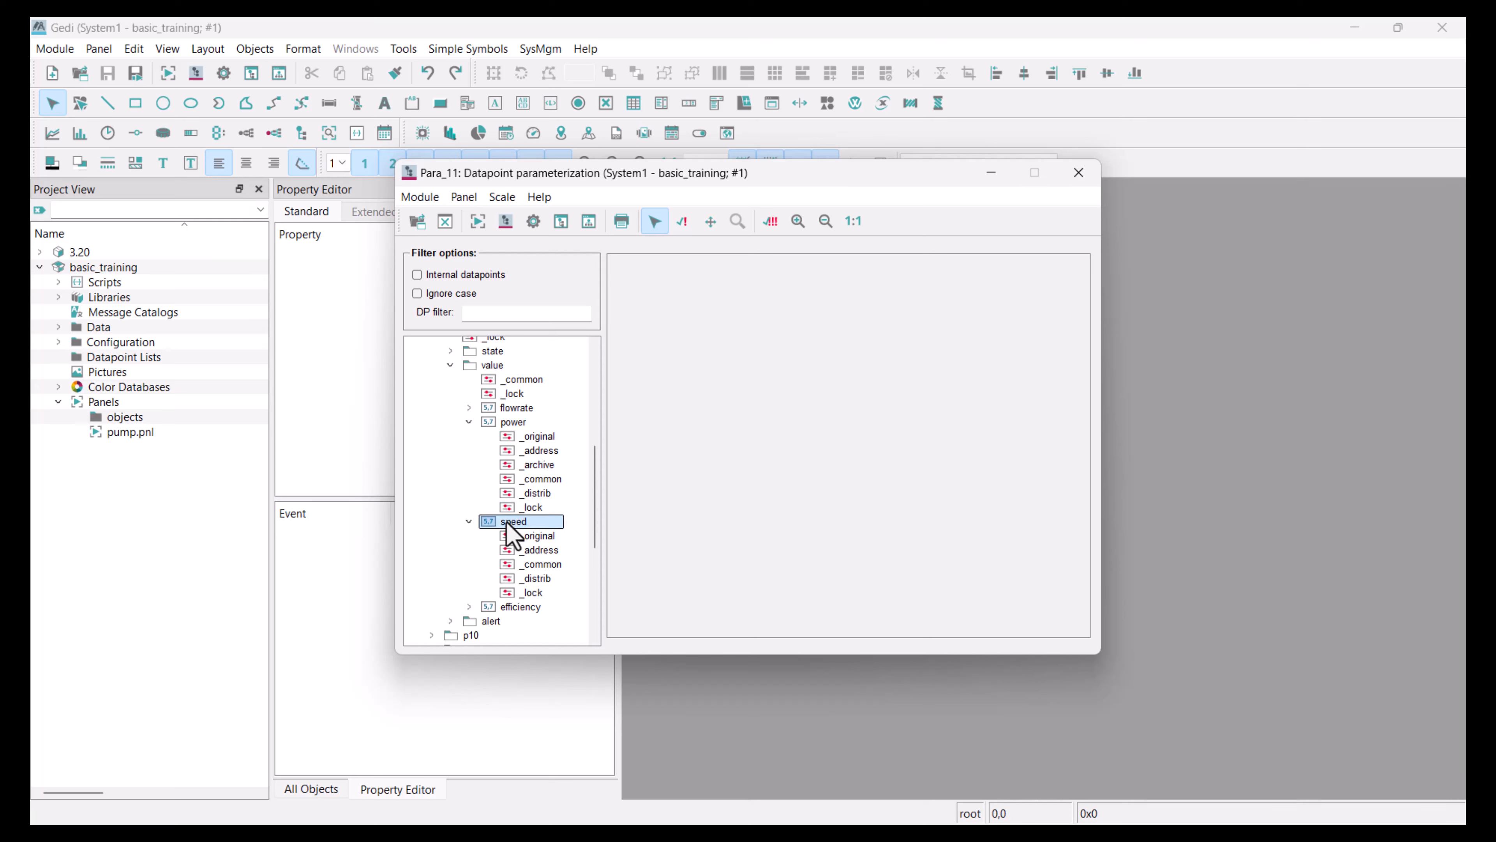
{"action": "mouse_move", "coordinate": [569, 559]}
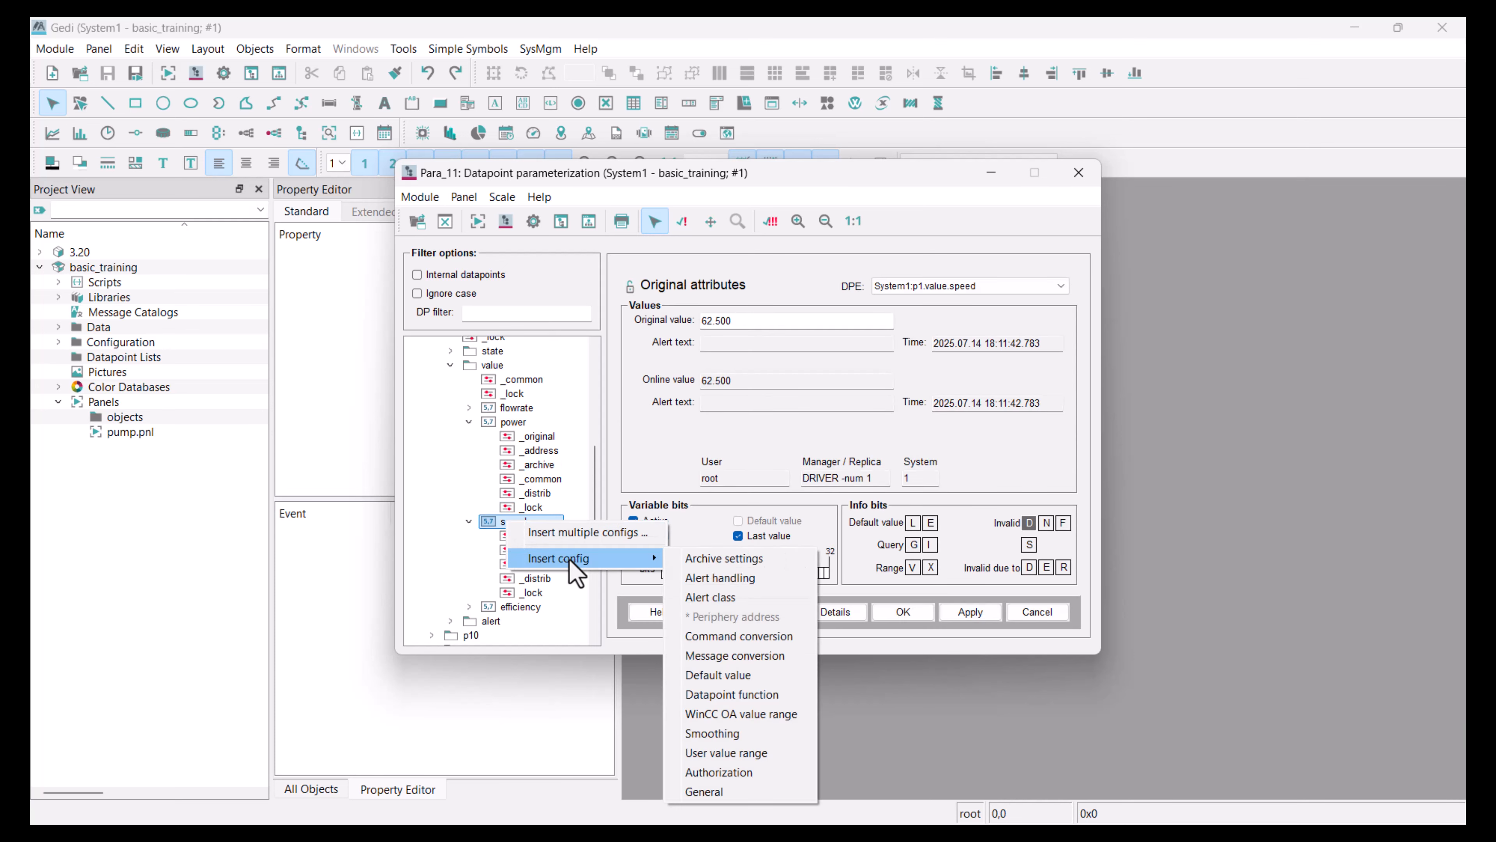
{"action": "left_click", "coordinate": [731, 560]}
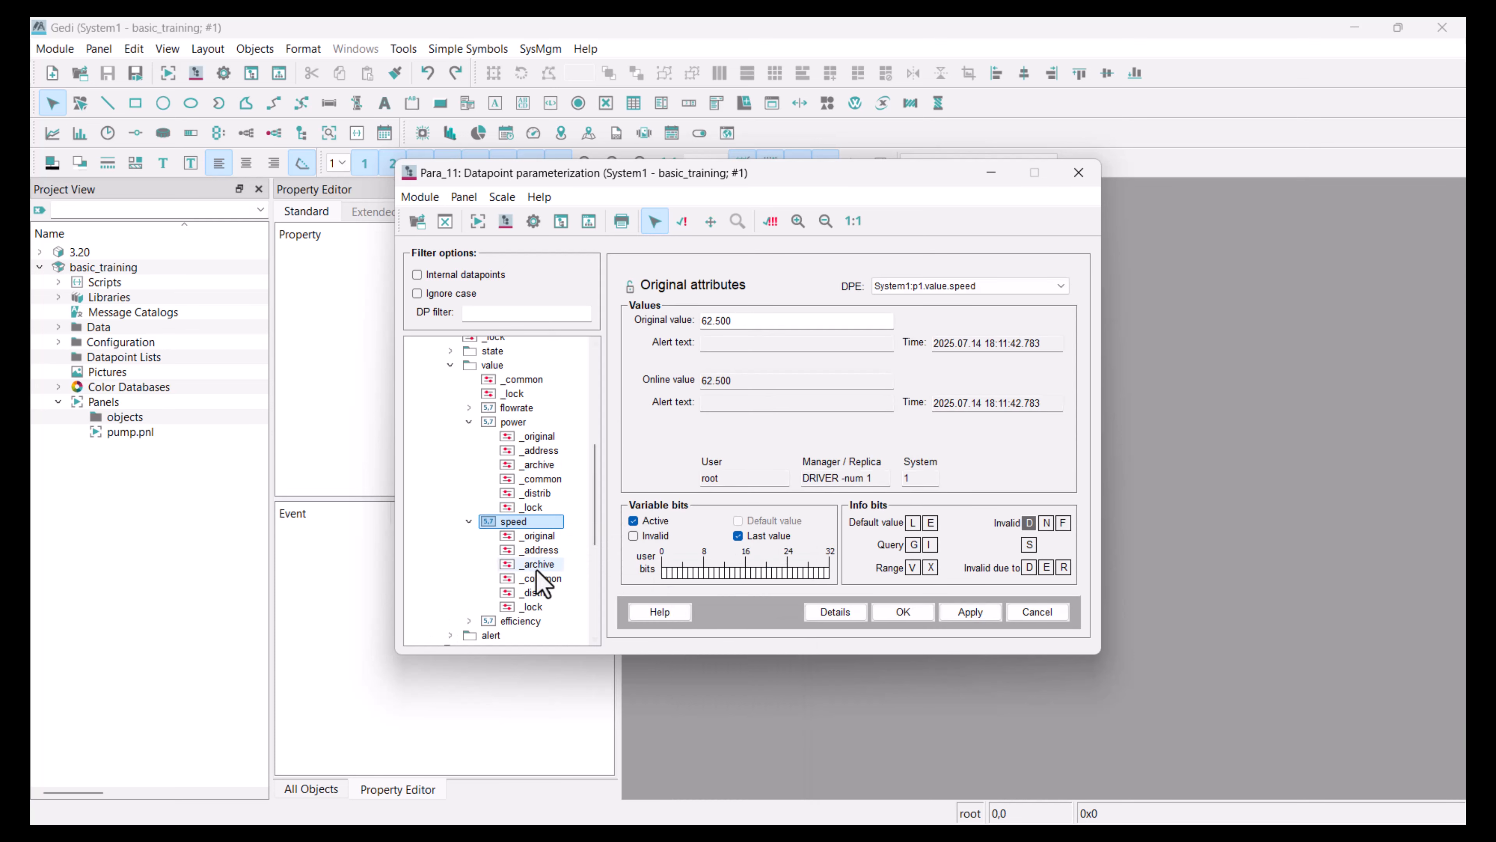
{"action": "left_click", "coordinate": [539, 567]}
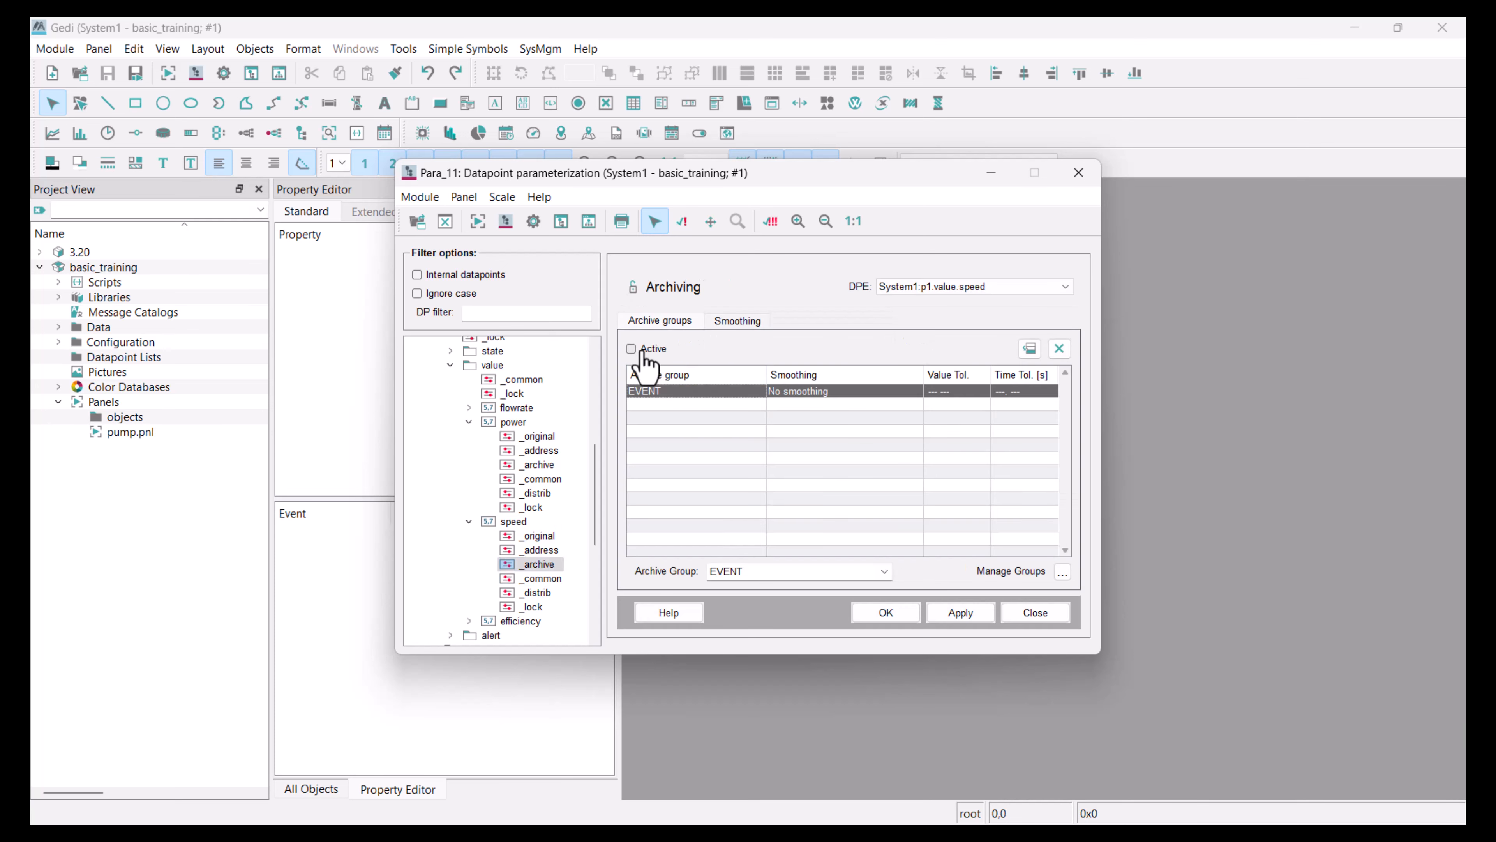
{"action": "left_click", "coordinate": [643, 351]}
{"action": "left_click", "coordinate": [881, 614]}
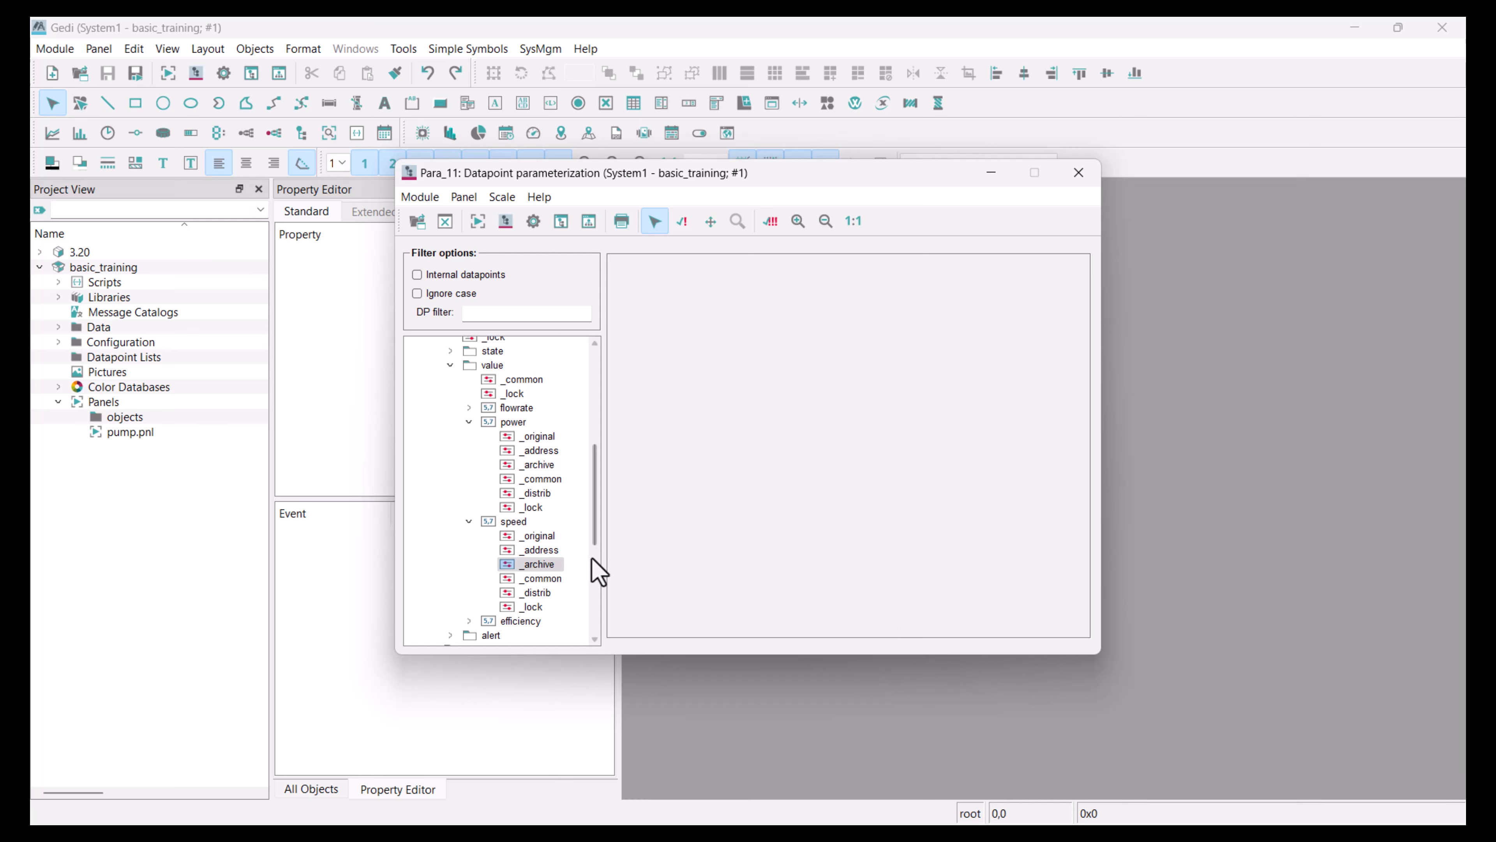
Collapse p1's speed and power values and insert an archive settings config on the efficiency value
{"action": "left_click", "coordinate": [469, 521]}
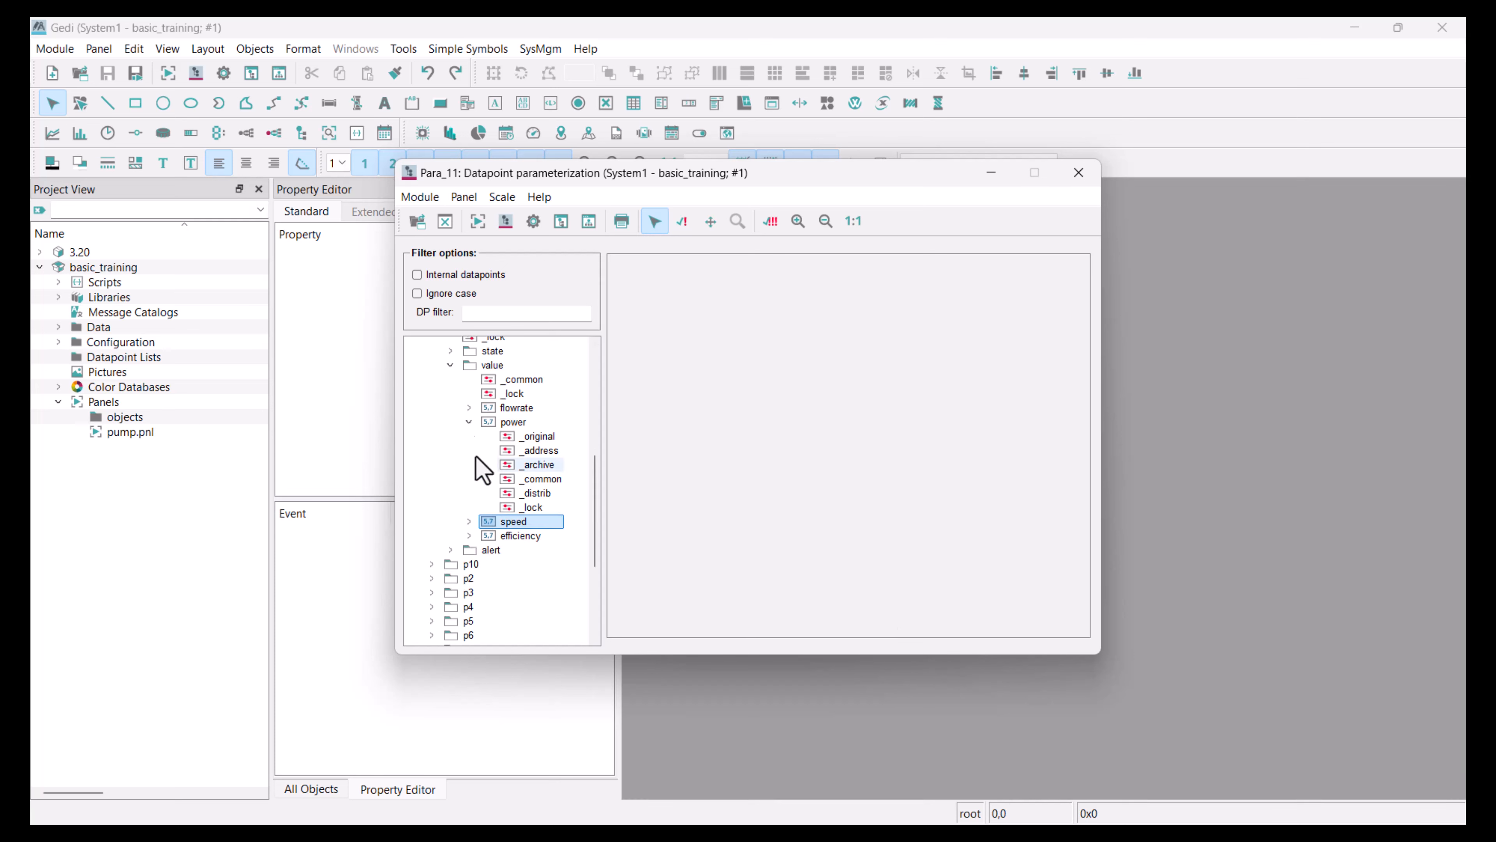
{"action": "left_click", "coordinate": [470, 422]}
{"action": "left_click", "coordinate": [470, 450]}
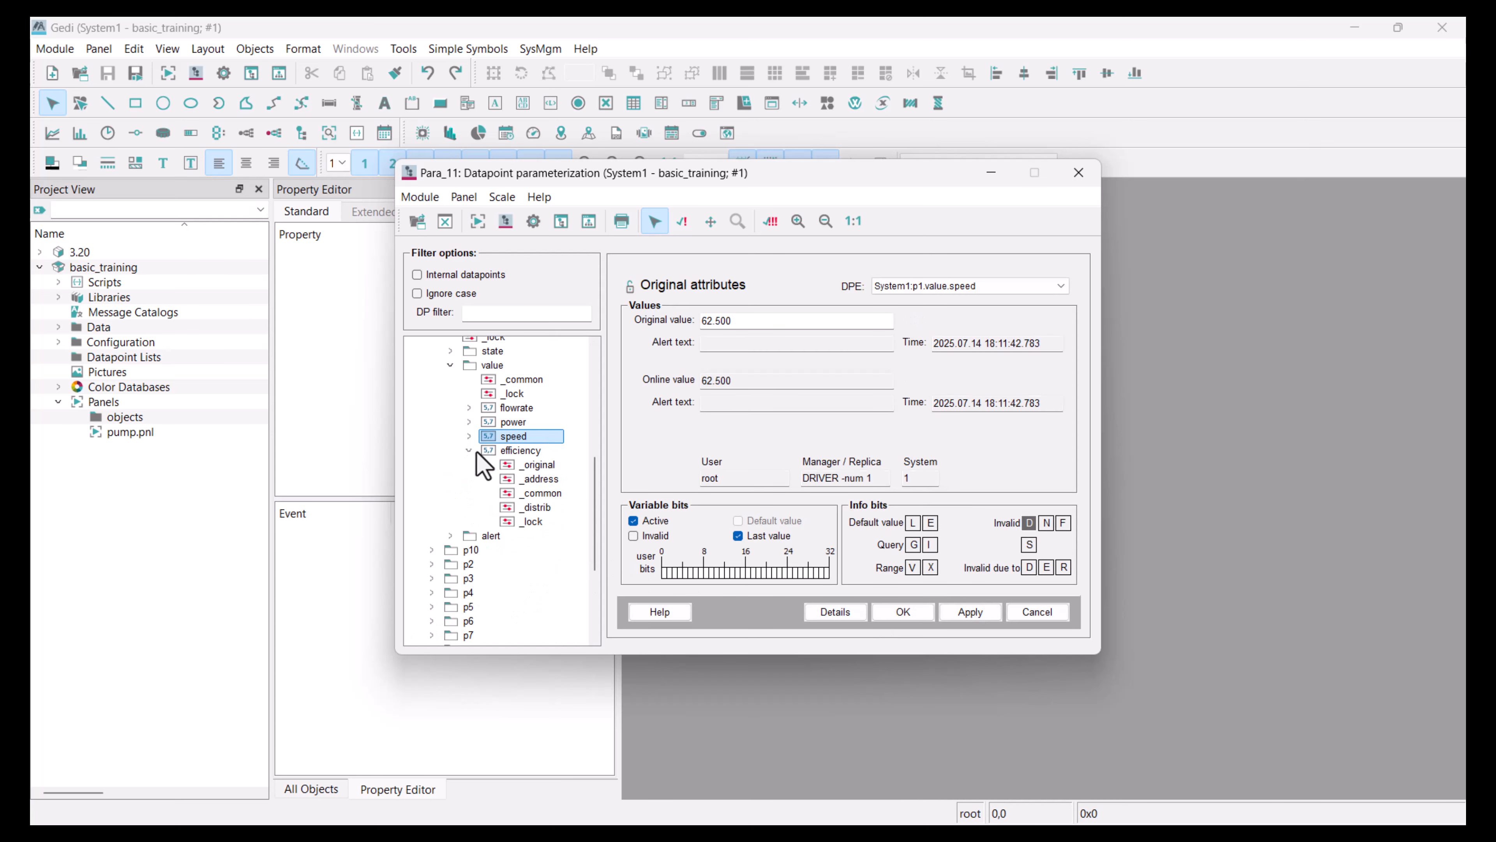
{"action": "right_click", "coordinate": [520, 451]}
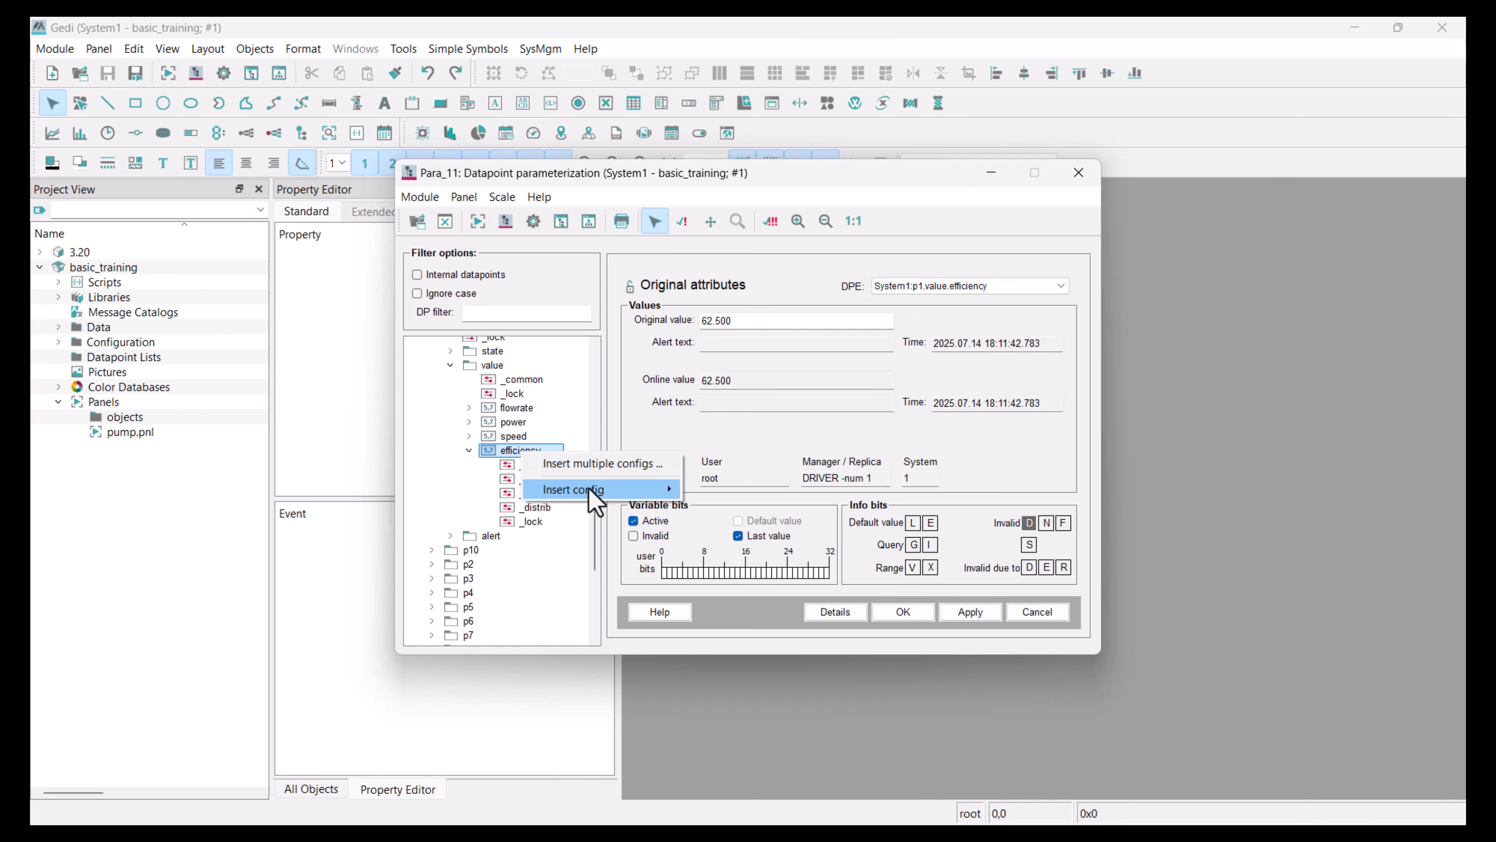
{"action": "mouse_move", "coordinate": [588, 488]}
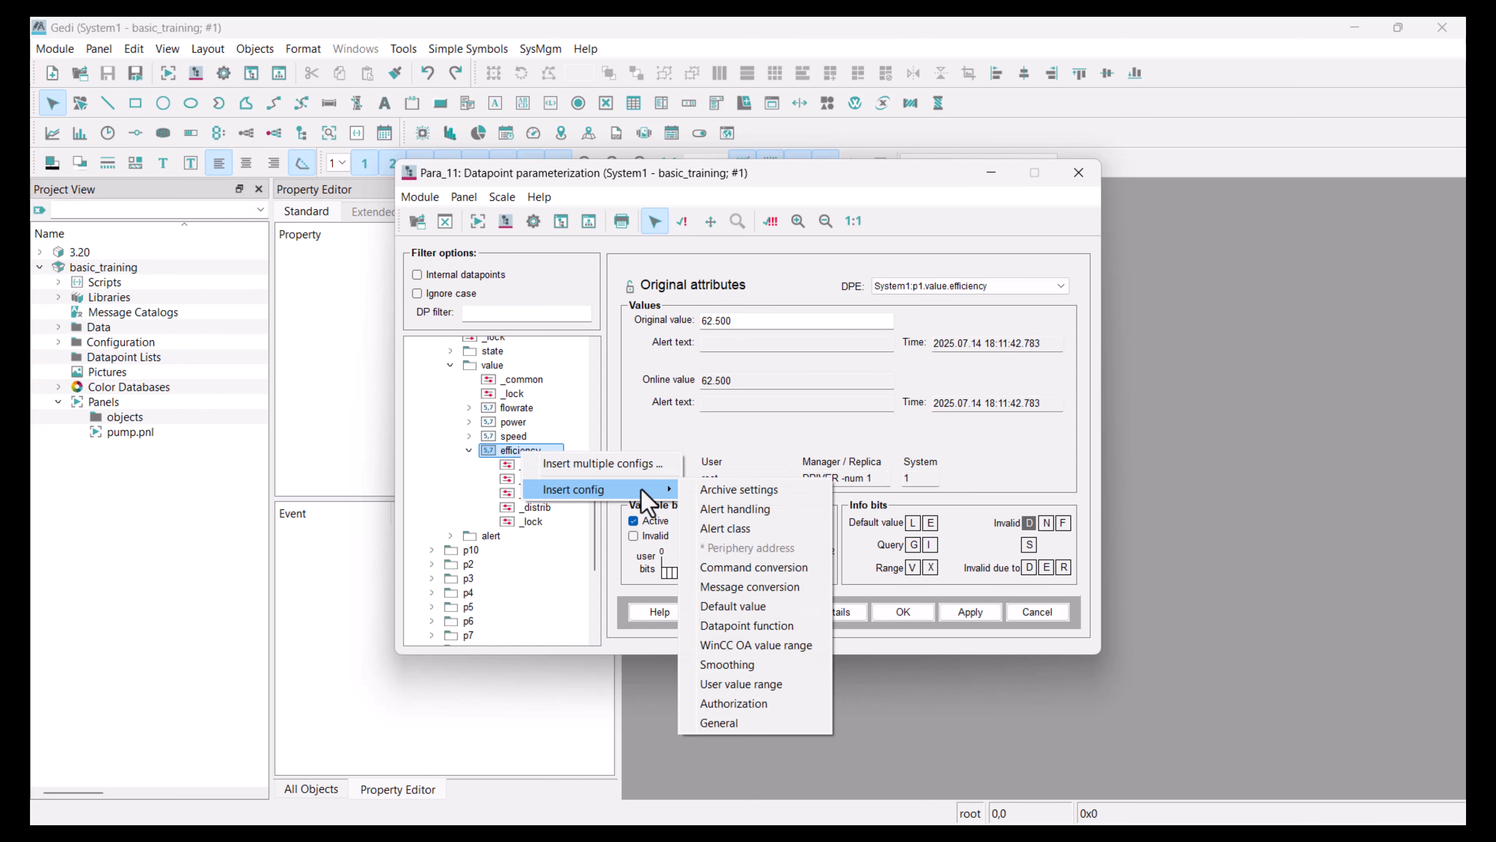
{"action": "left_click", "coordinate": [737, 490]}
Activate archiving for p1's efficiency in the EVENT archive group and accept the change
{"action": "left_click", "coordinate": [537, 493]}
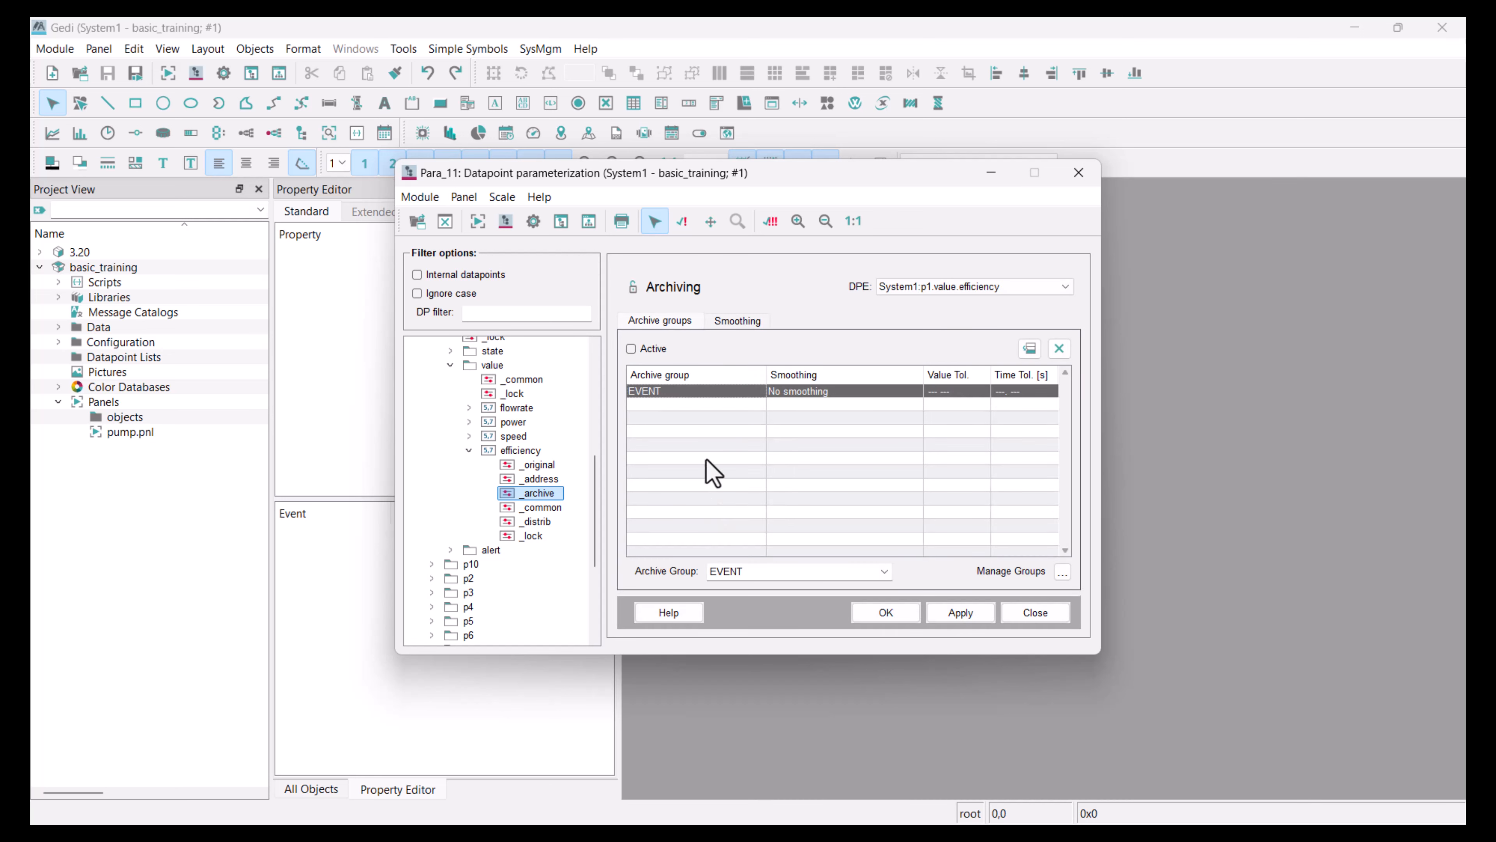
{"action": "left_click", "coordinate": [631, 348]}
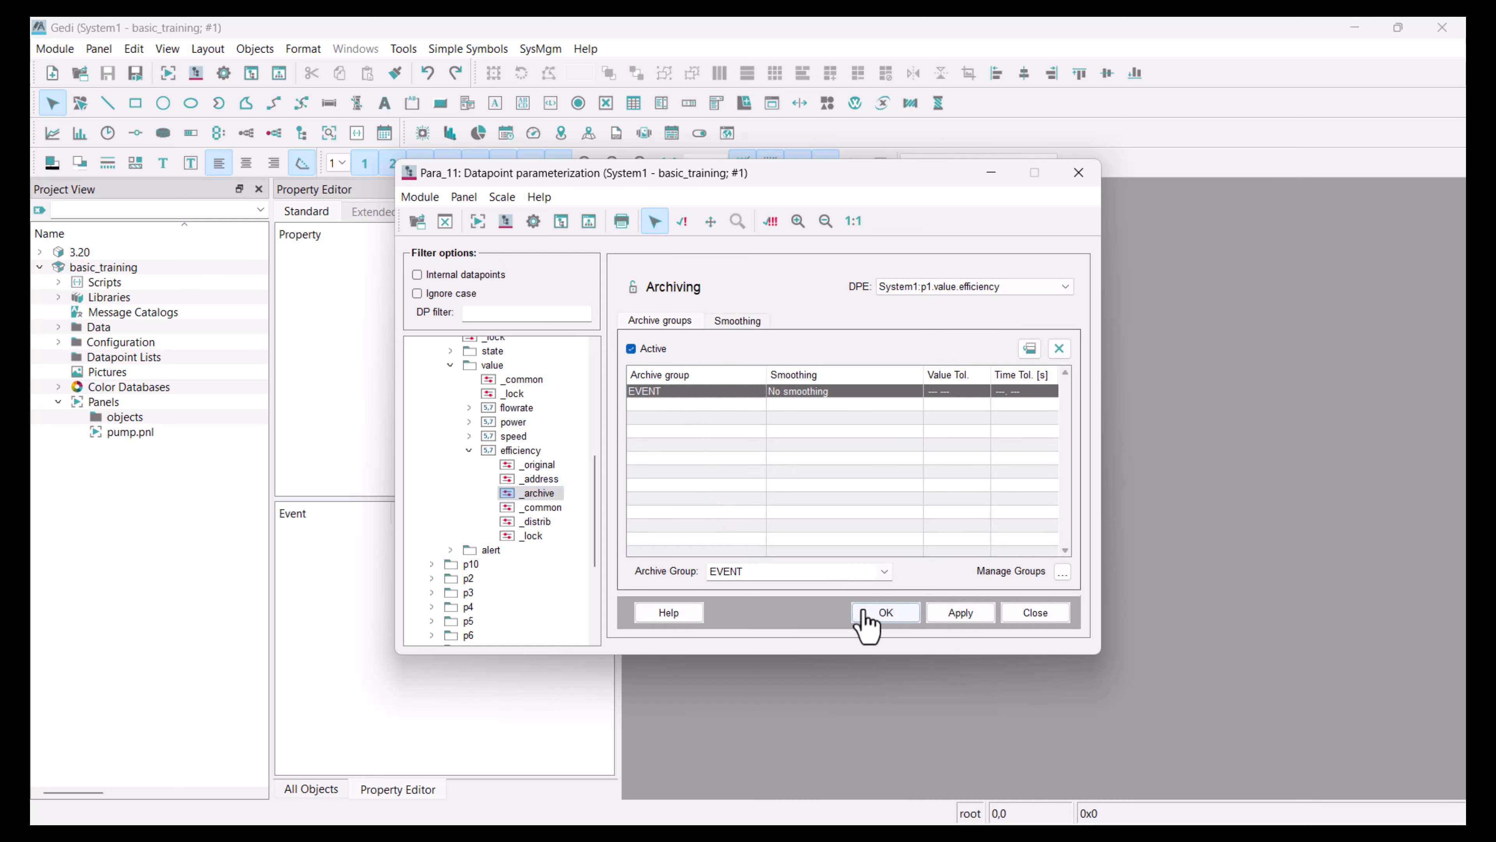
{"action": "left_click", "coordinate": [881, 613]}
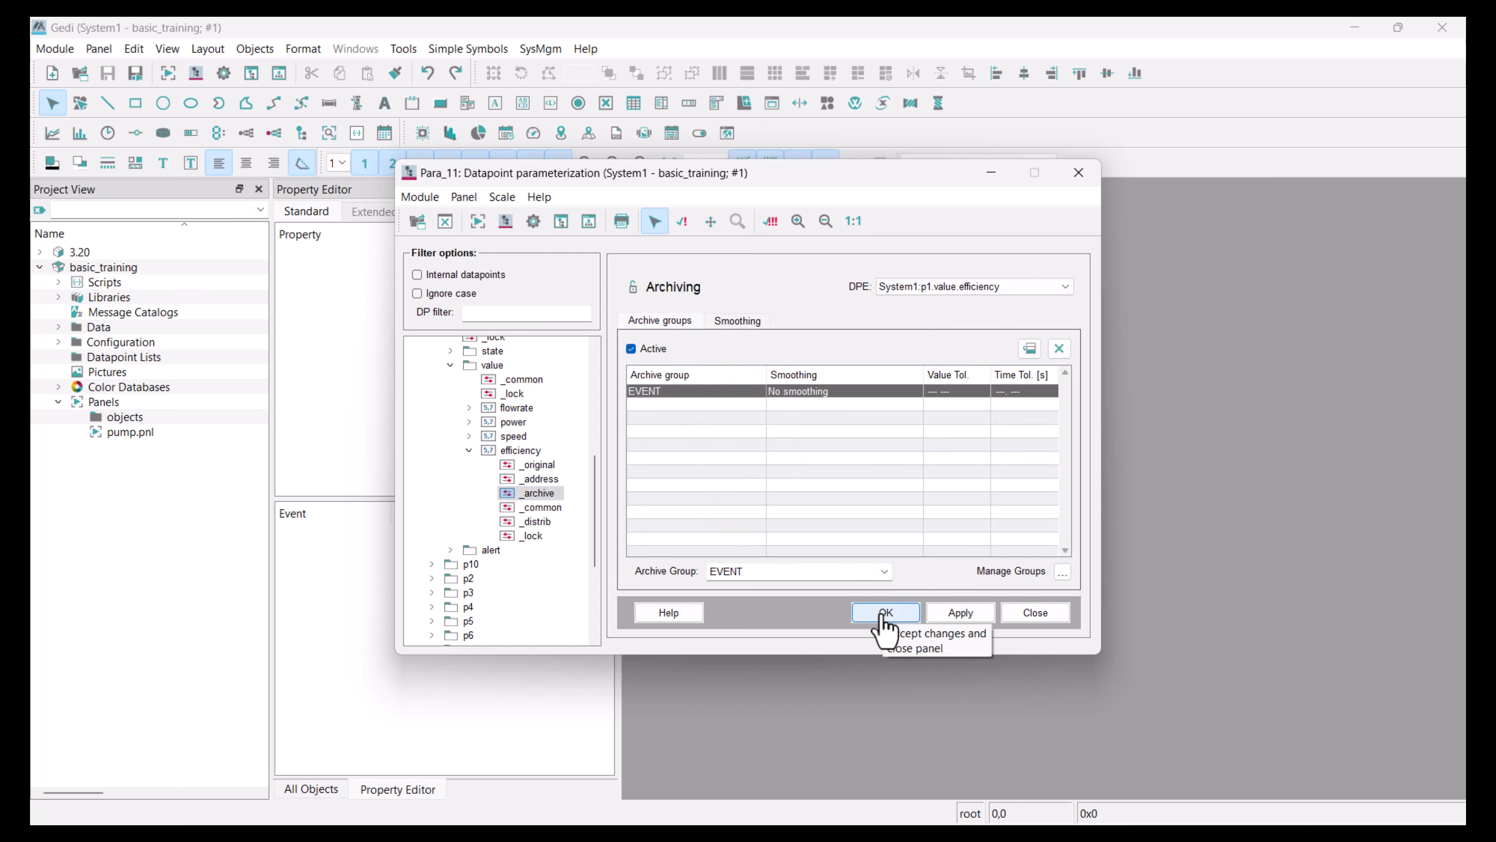
{"action": "left_click", "coordinate": [884, 616]}
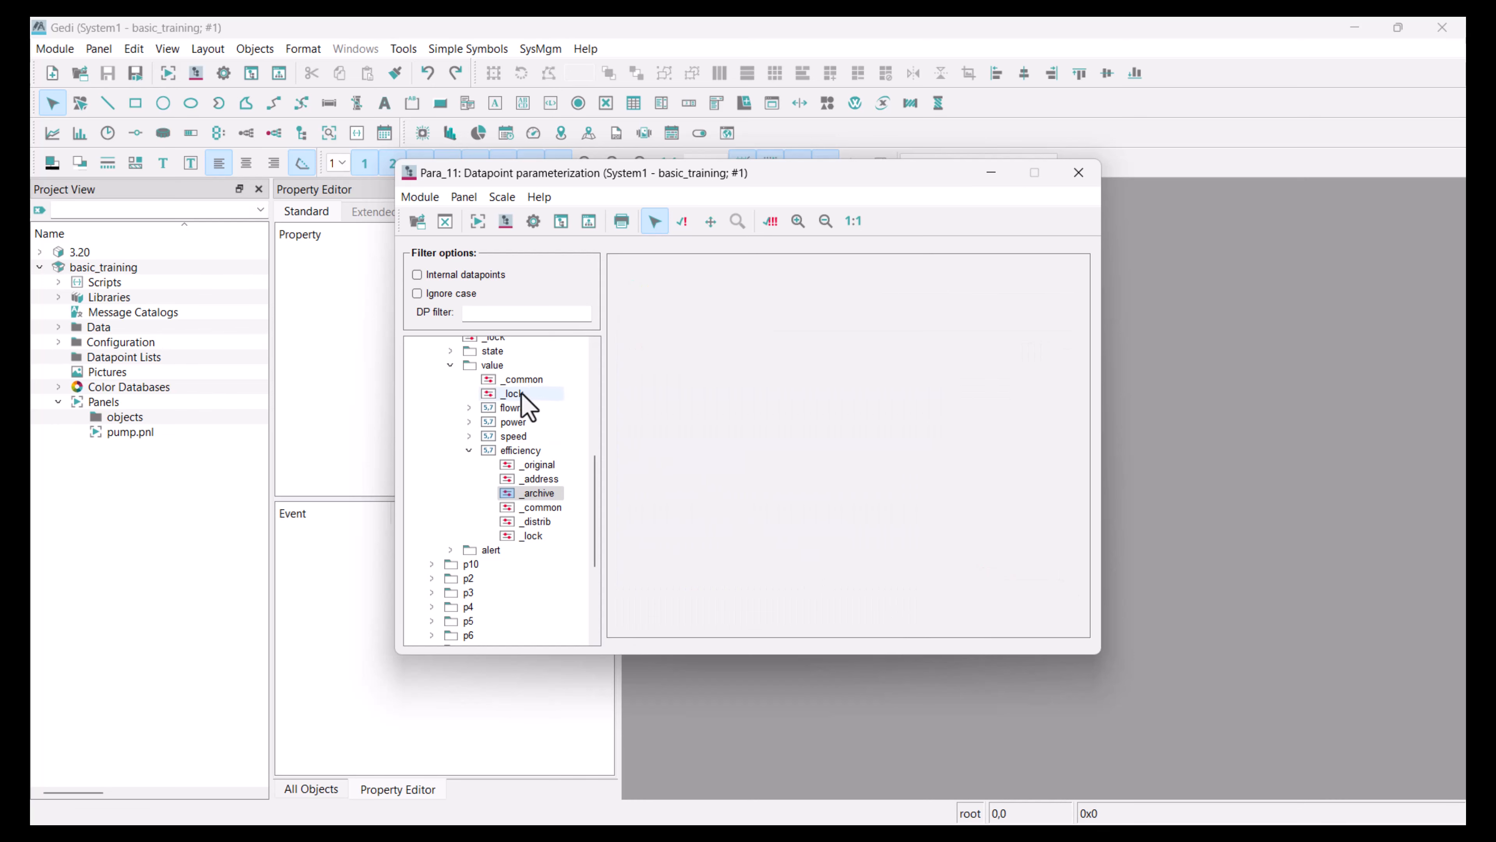
Review the archive settings of p1's efficiency value, including its archive group and active state
{"action": "left_click", "coordinate": [546, 506]}
{"action": "left_click", "coordinate": [541, 495]}
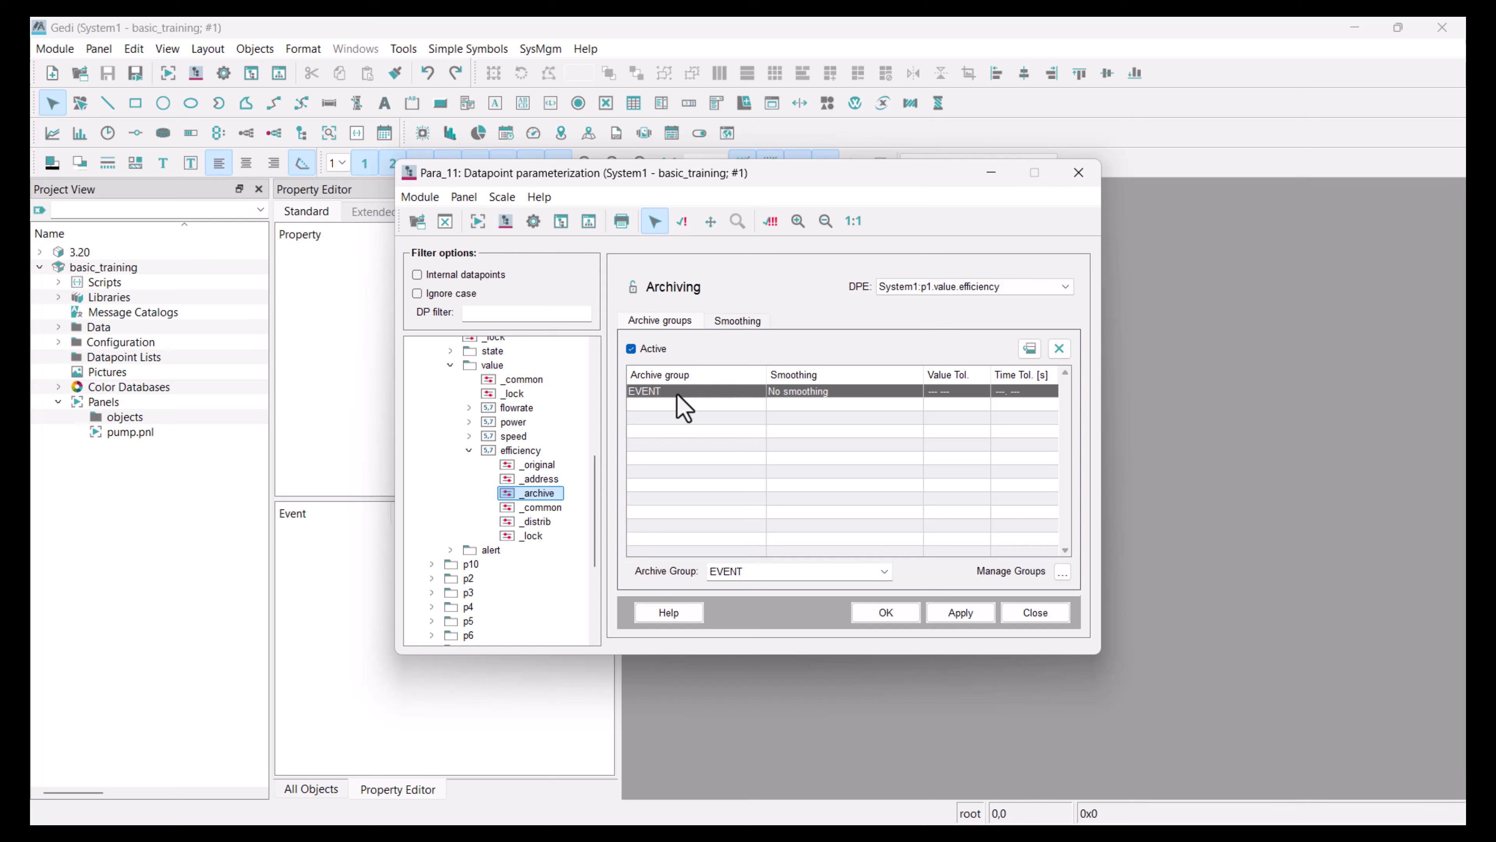
{"action": "scroll", "coordinate": [530, 414], "scroll_direction": "up", "scroll_amount": 1}
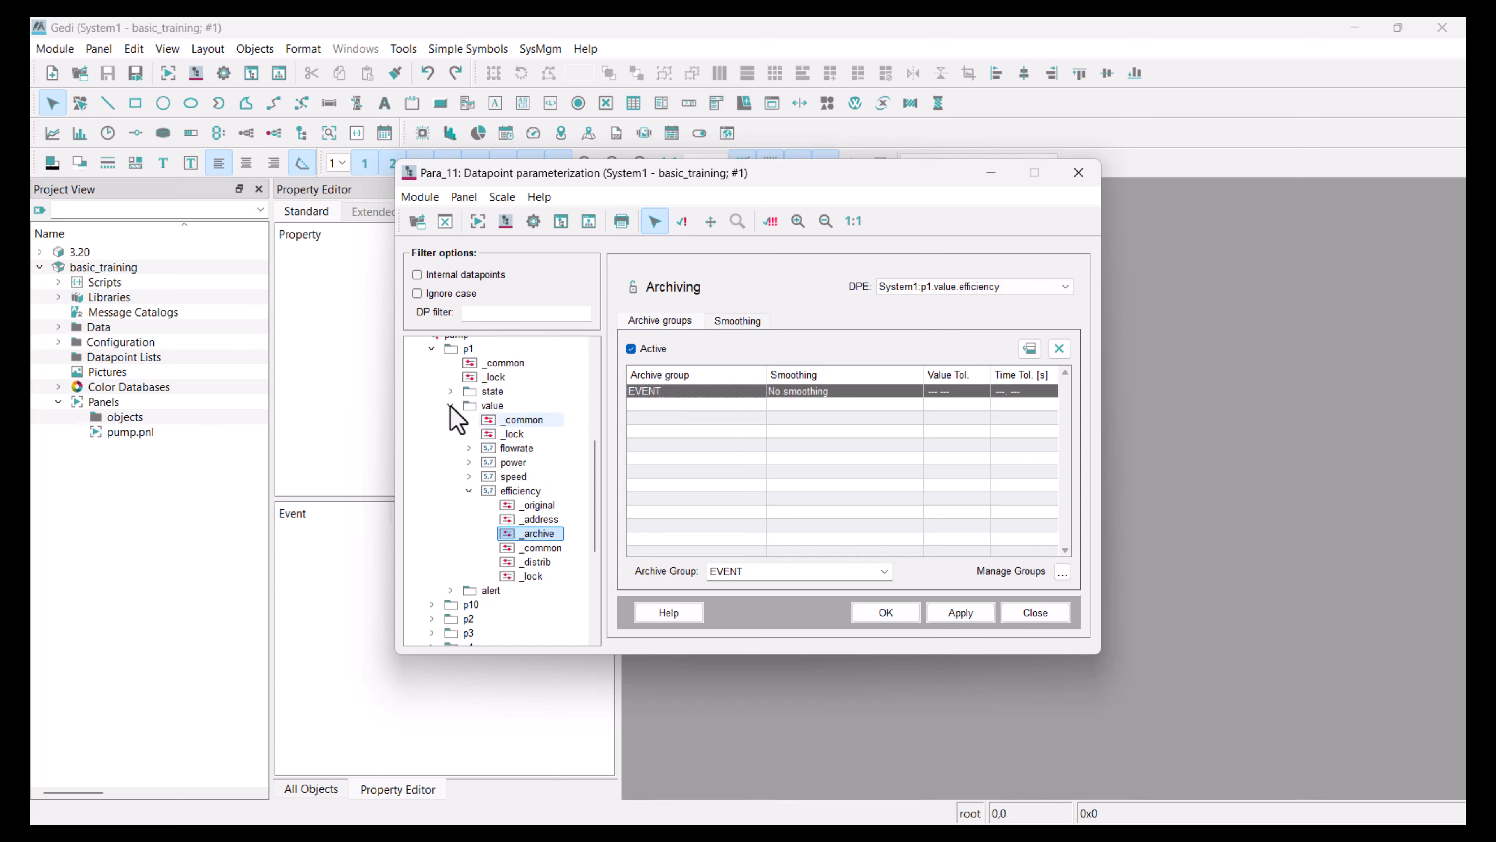
{"action": "left_click", "coordinate": [450, 406]}
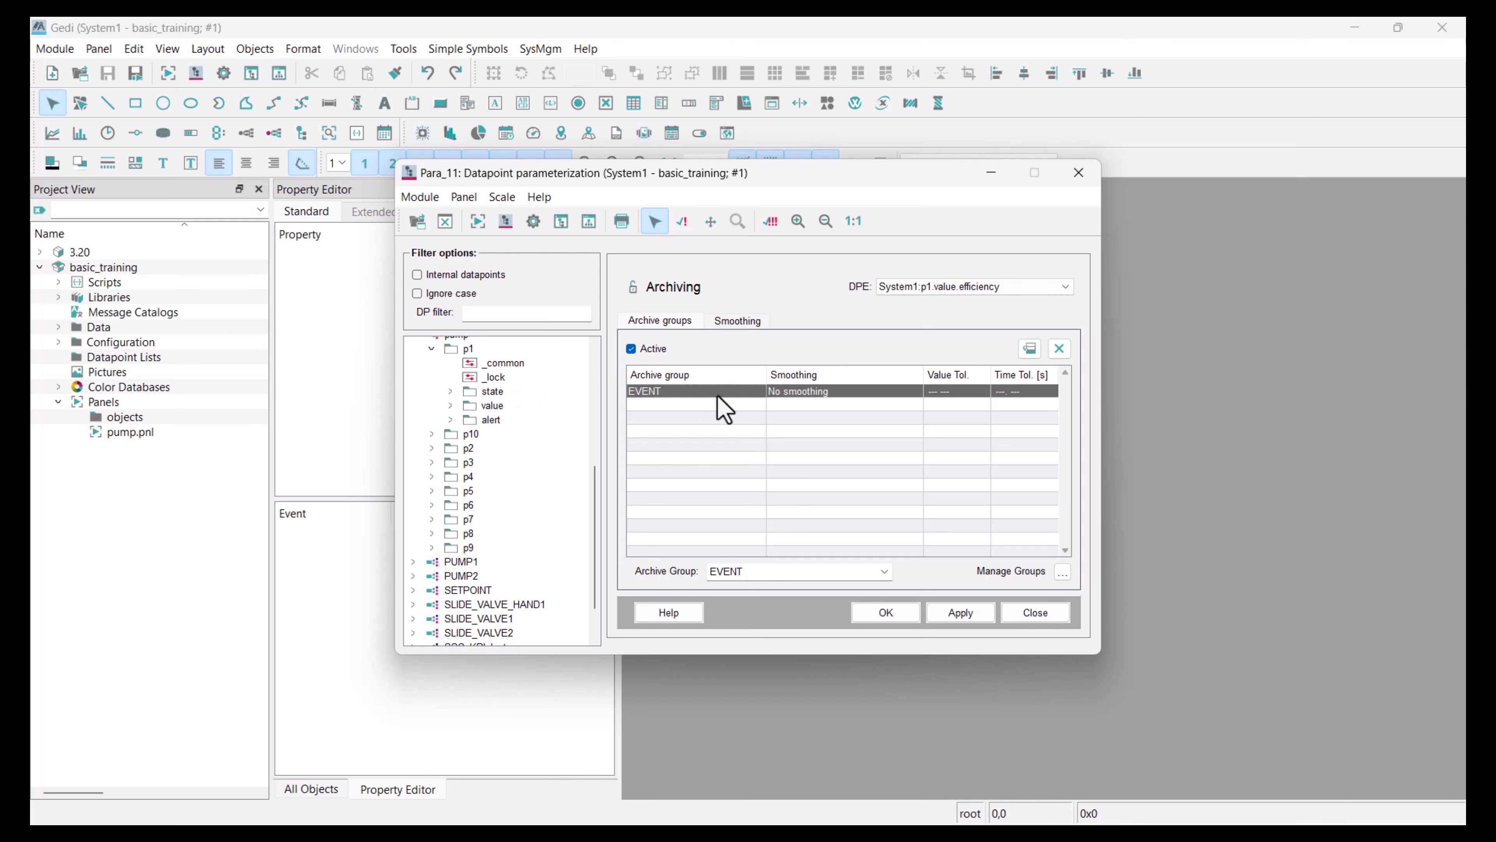
{"action": "scroll", "coordinate": [525, 415], "scroll_direction": "up", "scroll_amount": 1}
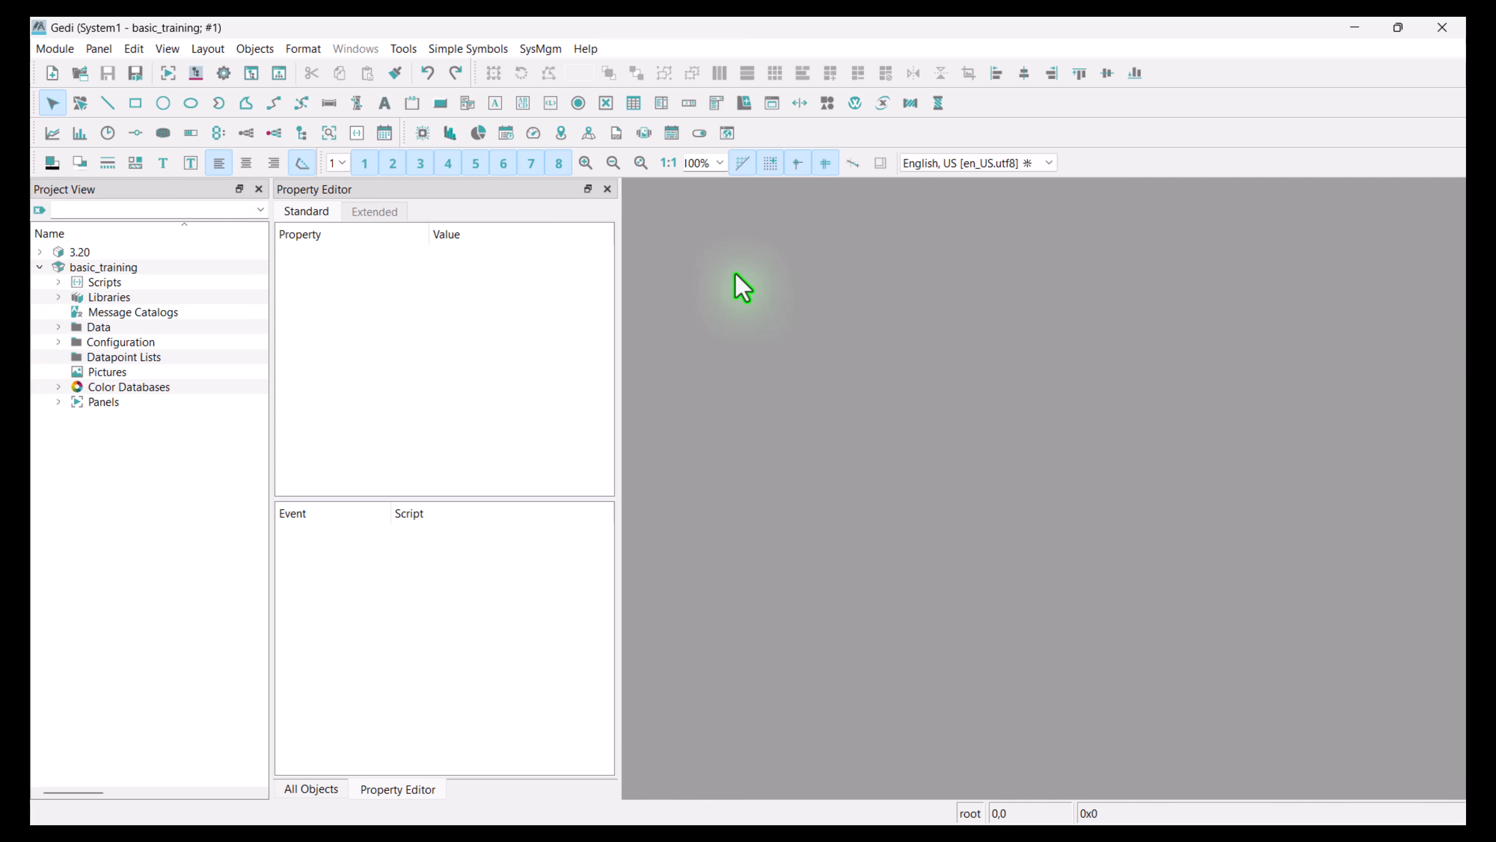
Open the Plantmodel Editor and expand MyPlant1 through Area 1 and Line 1 down to Pump 1's value nodes
{"action": "left_click", "coordinate": [285, 78]}
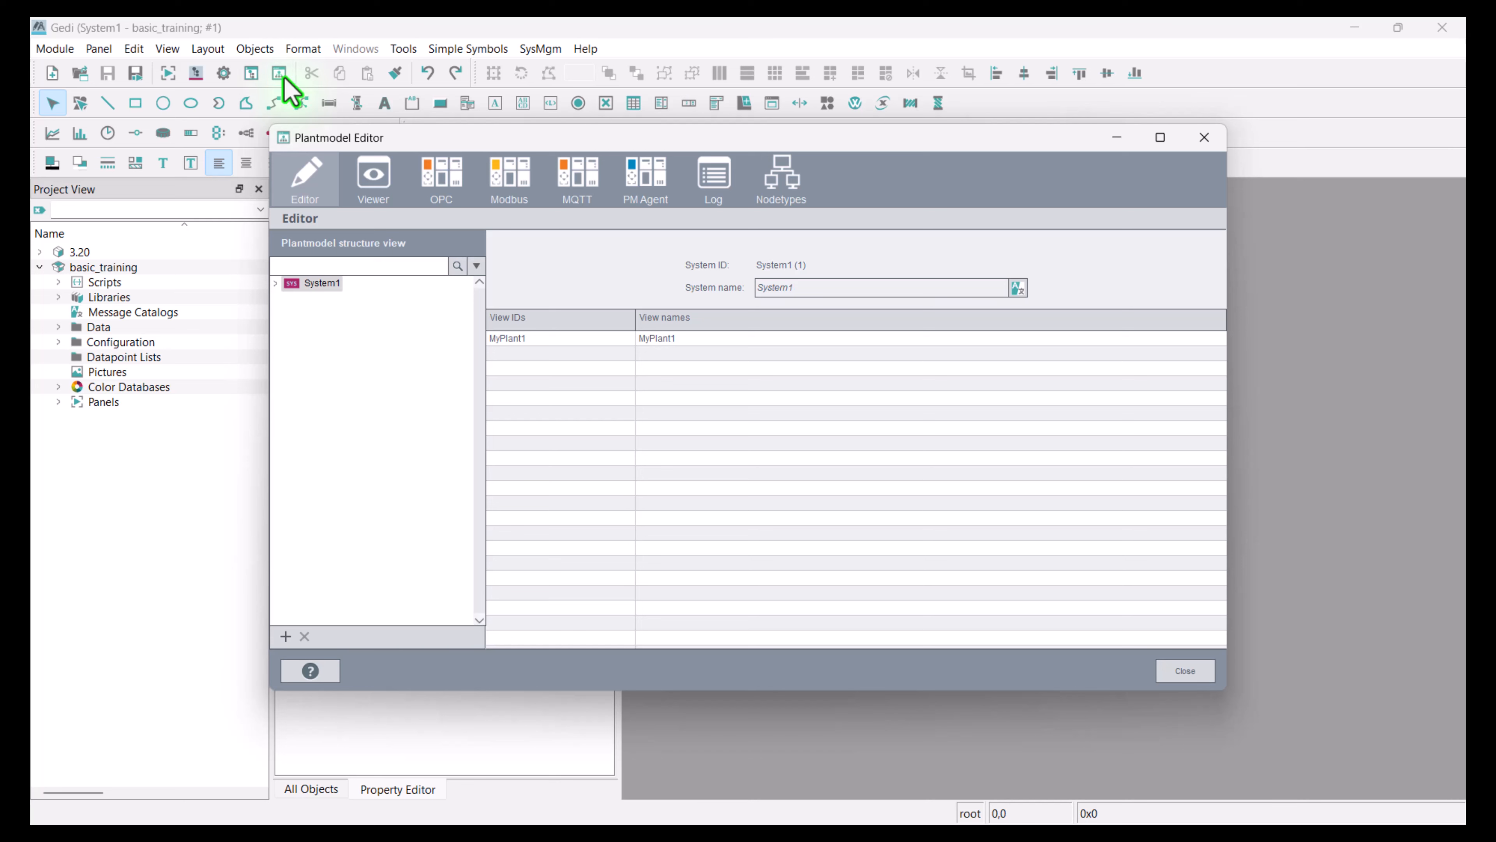
{"action": "left_click", "coordinate": [276, 283]}
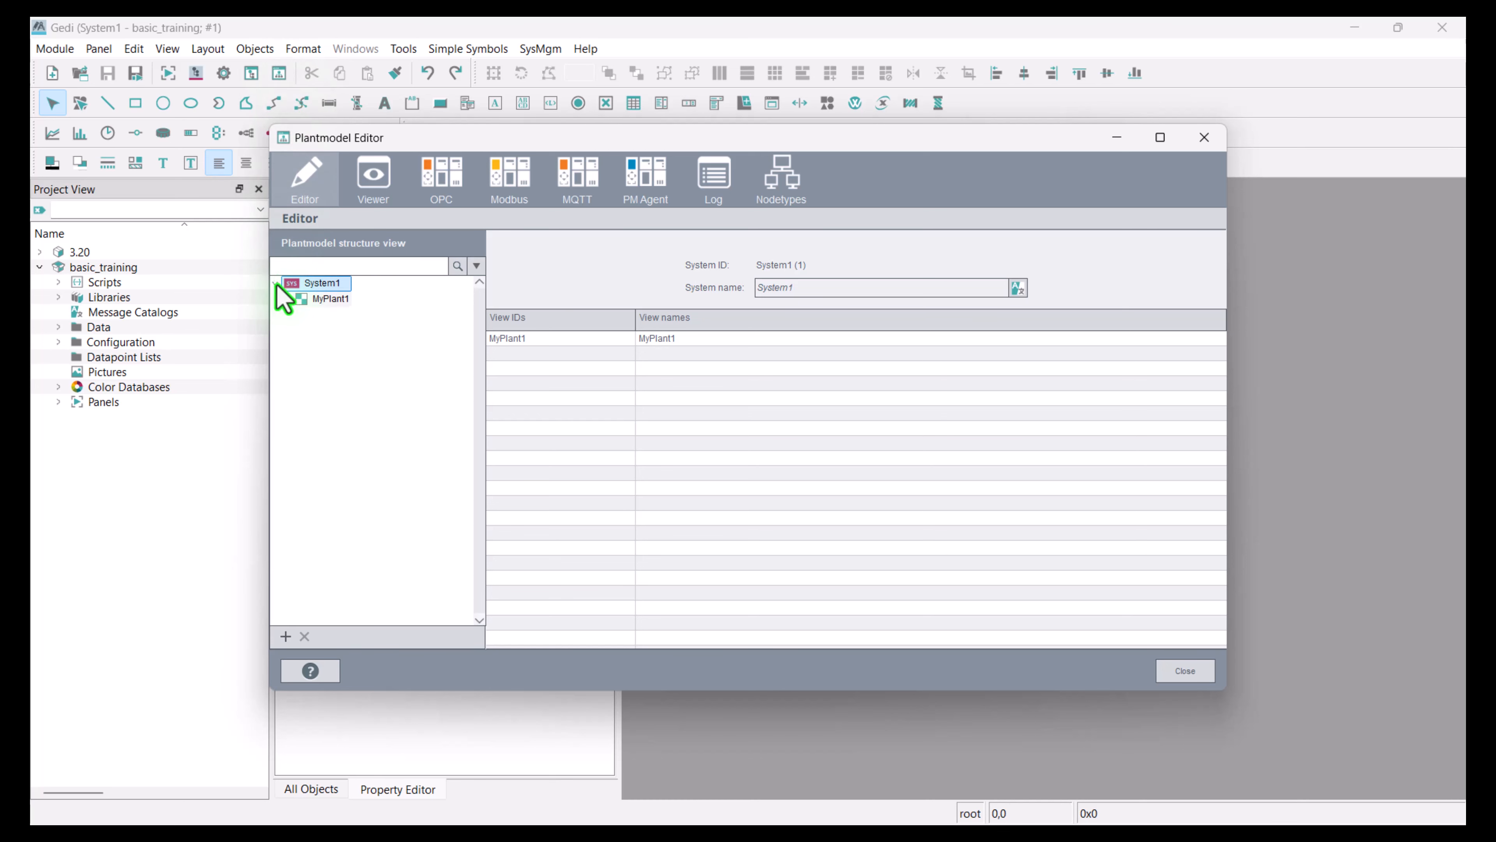
{"action": "left_click", "coordinate": [294, 301]}
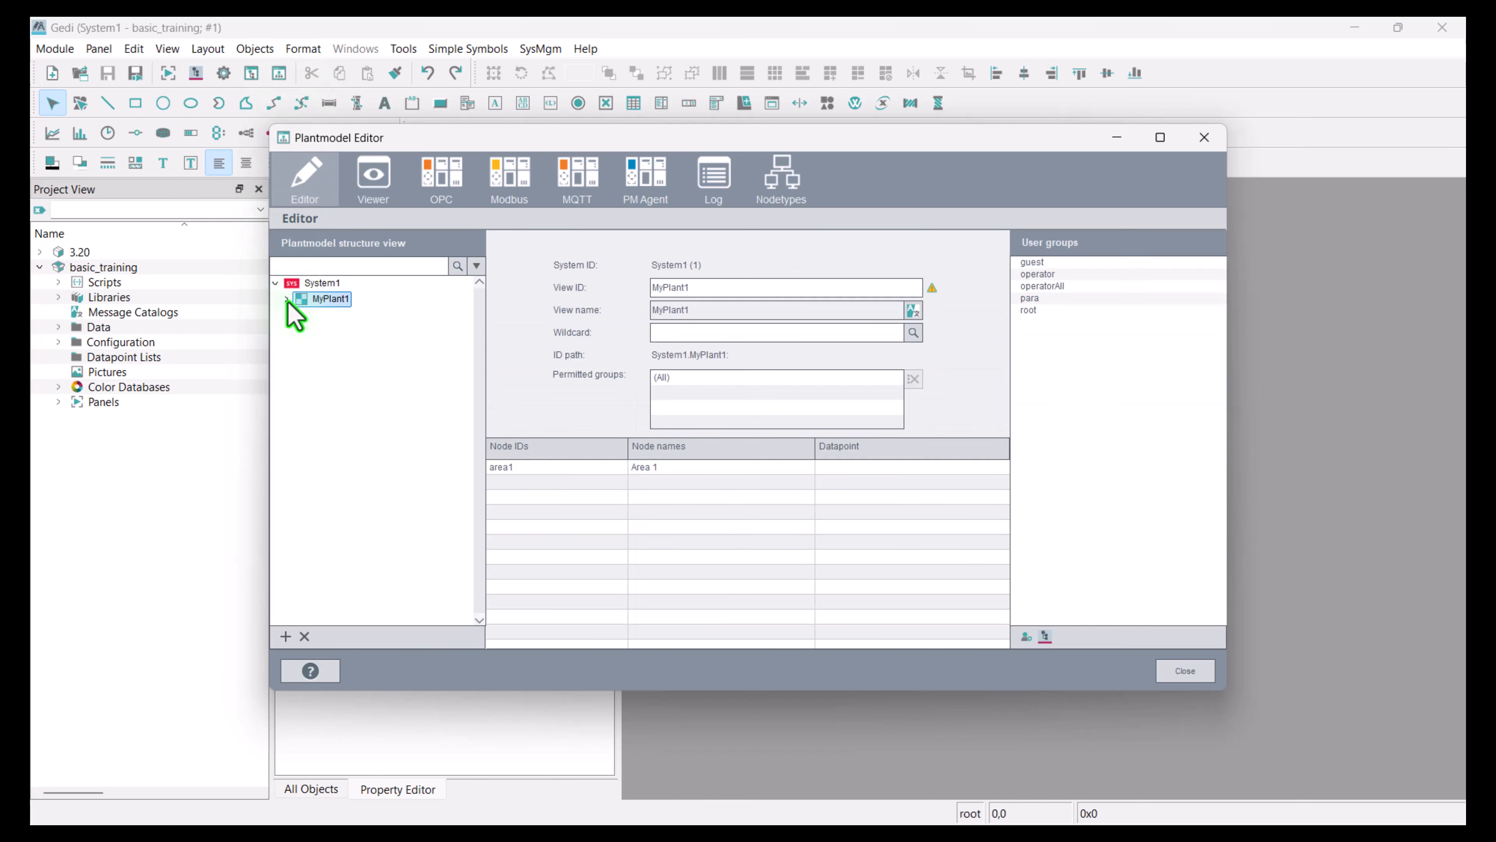
{"action": "left_click", "coordinate": [287, 300]}
{"action": "left_click", "coordinate": [302, 319]}
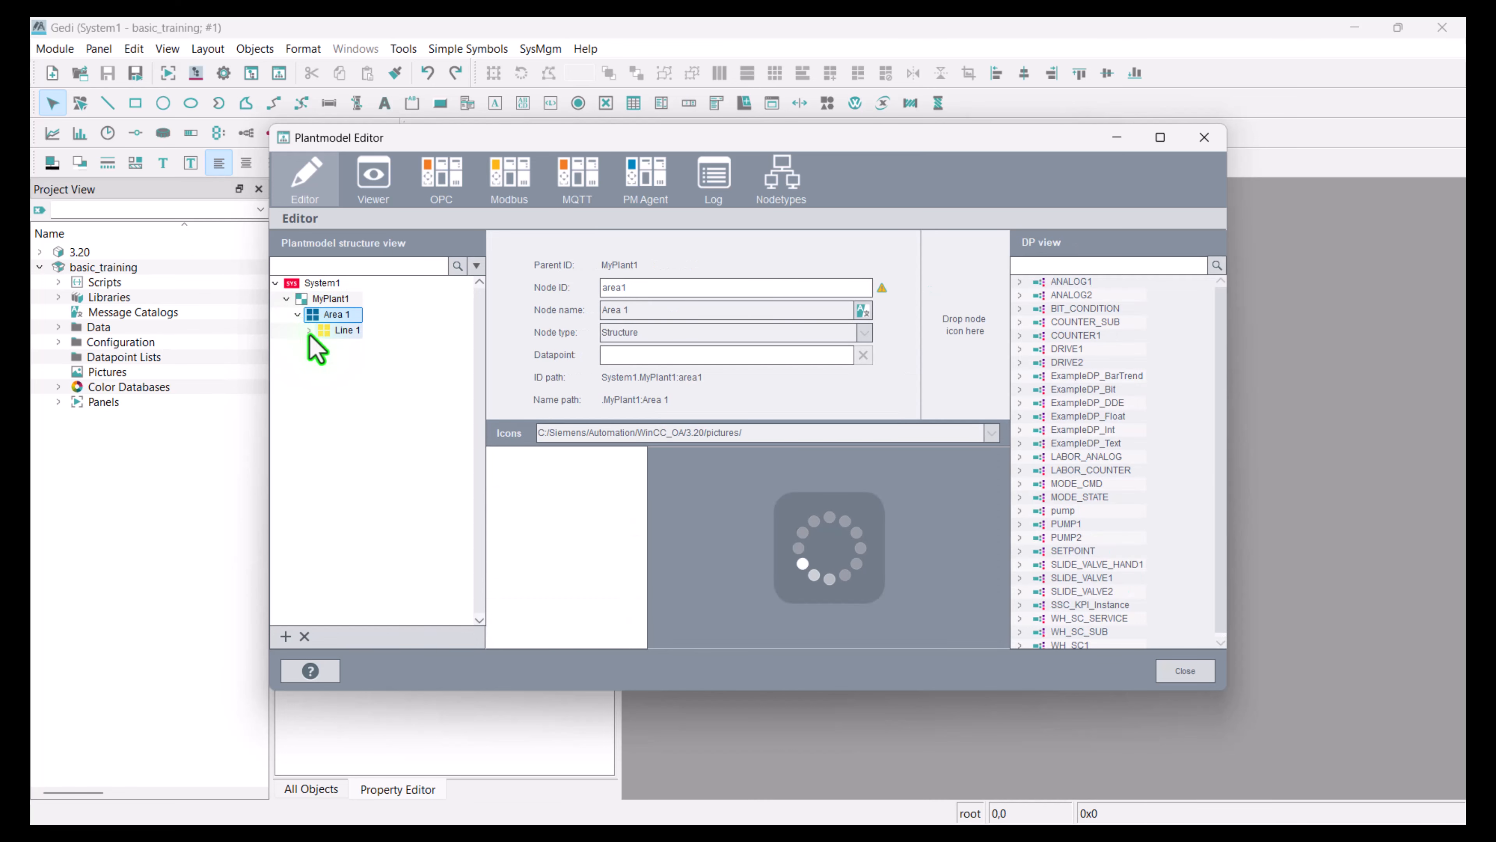
{"action": "left_click", "coordinate": [298, 315]}
{"action": "left_click", "coordinate": [308, 331]}
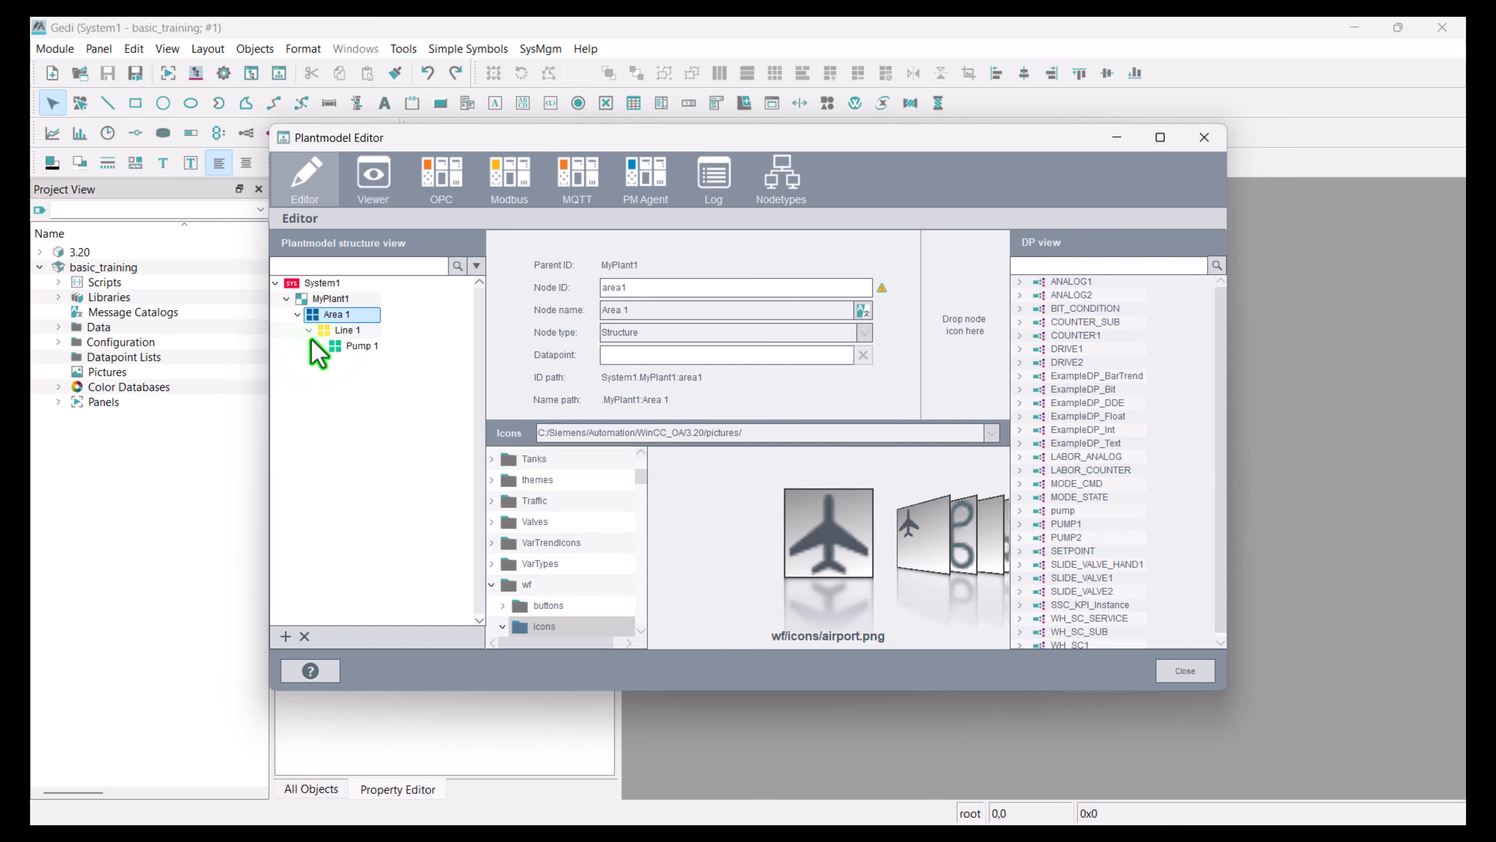
{"action": "left_click", "coordinate": [319, 346]}
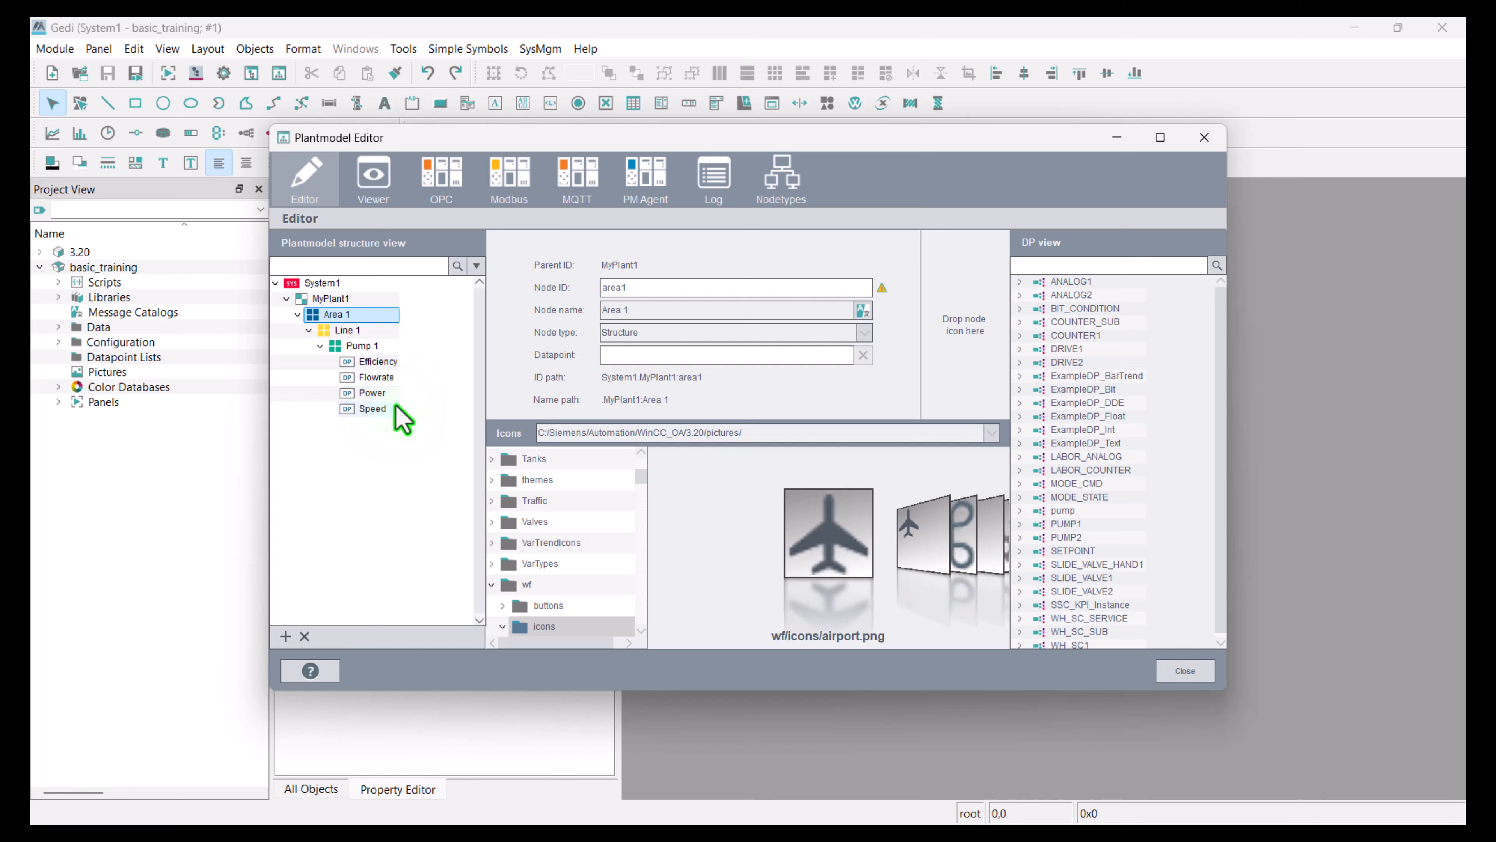
Assign the MyPlant1 view to the _MqttPublisher server in System1's MQTT settings
{"action": "left_click", "coordinate": [583, 187]}
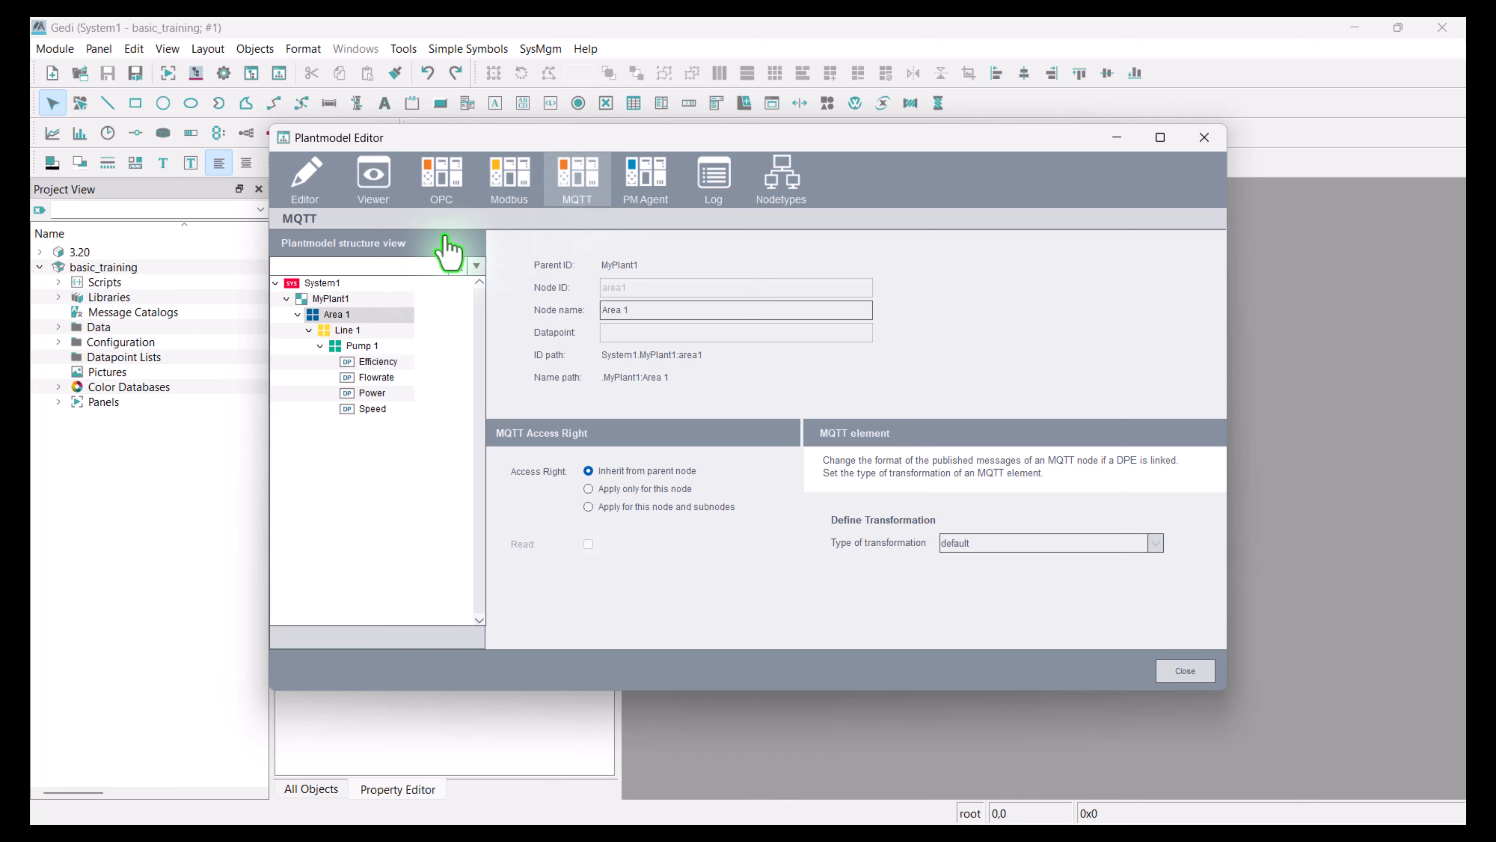
{"action": "left_click", "coordinate": [329, 284]}
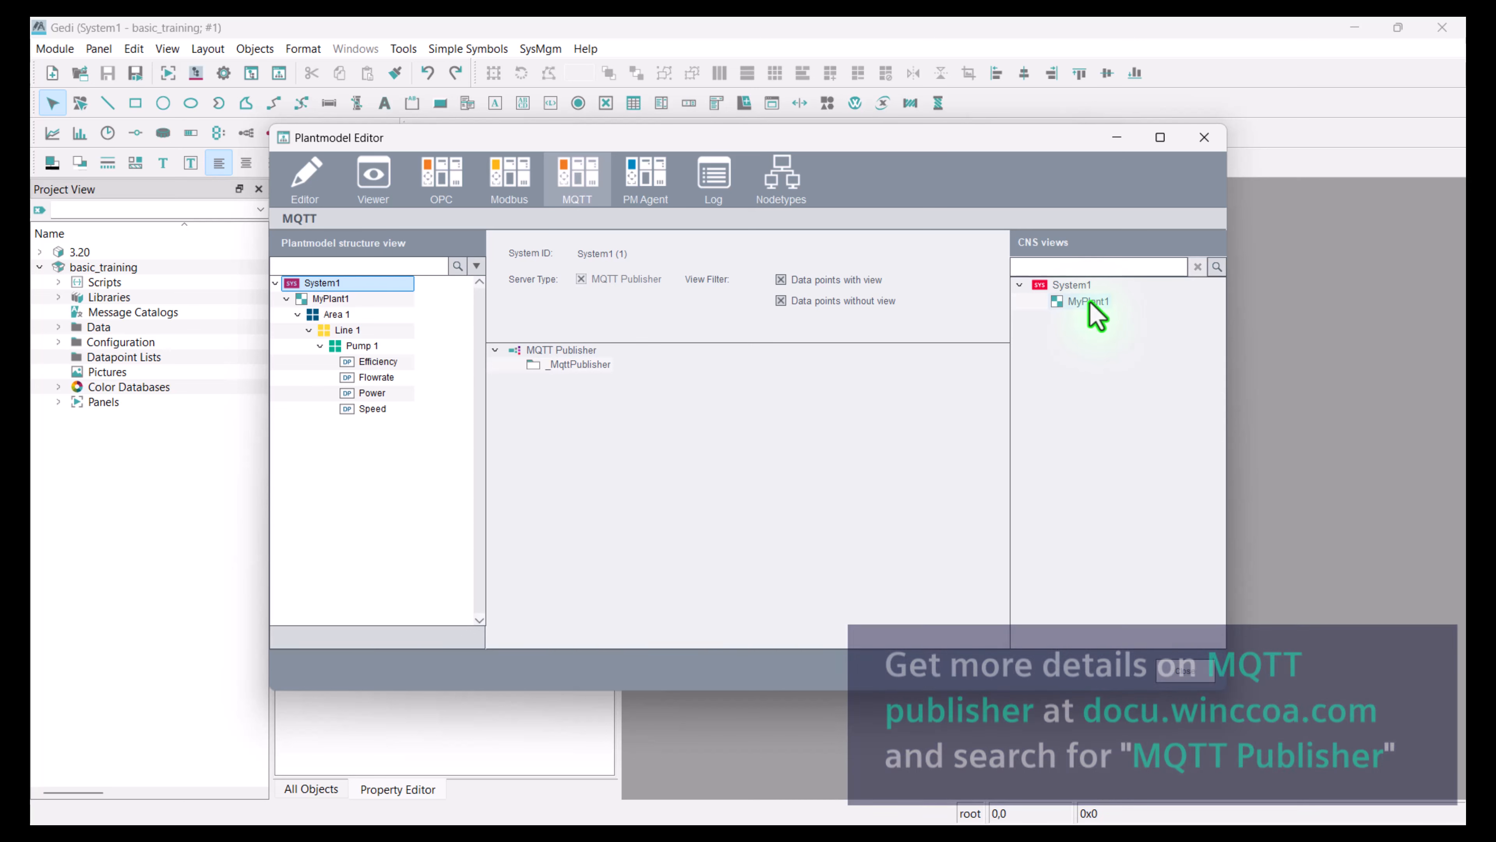
{"action": "left_click_drag", "start_coordinate": [1088, 302], "coordinate": [578, 371]}
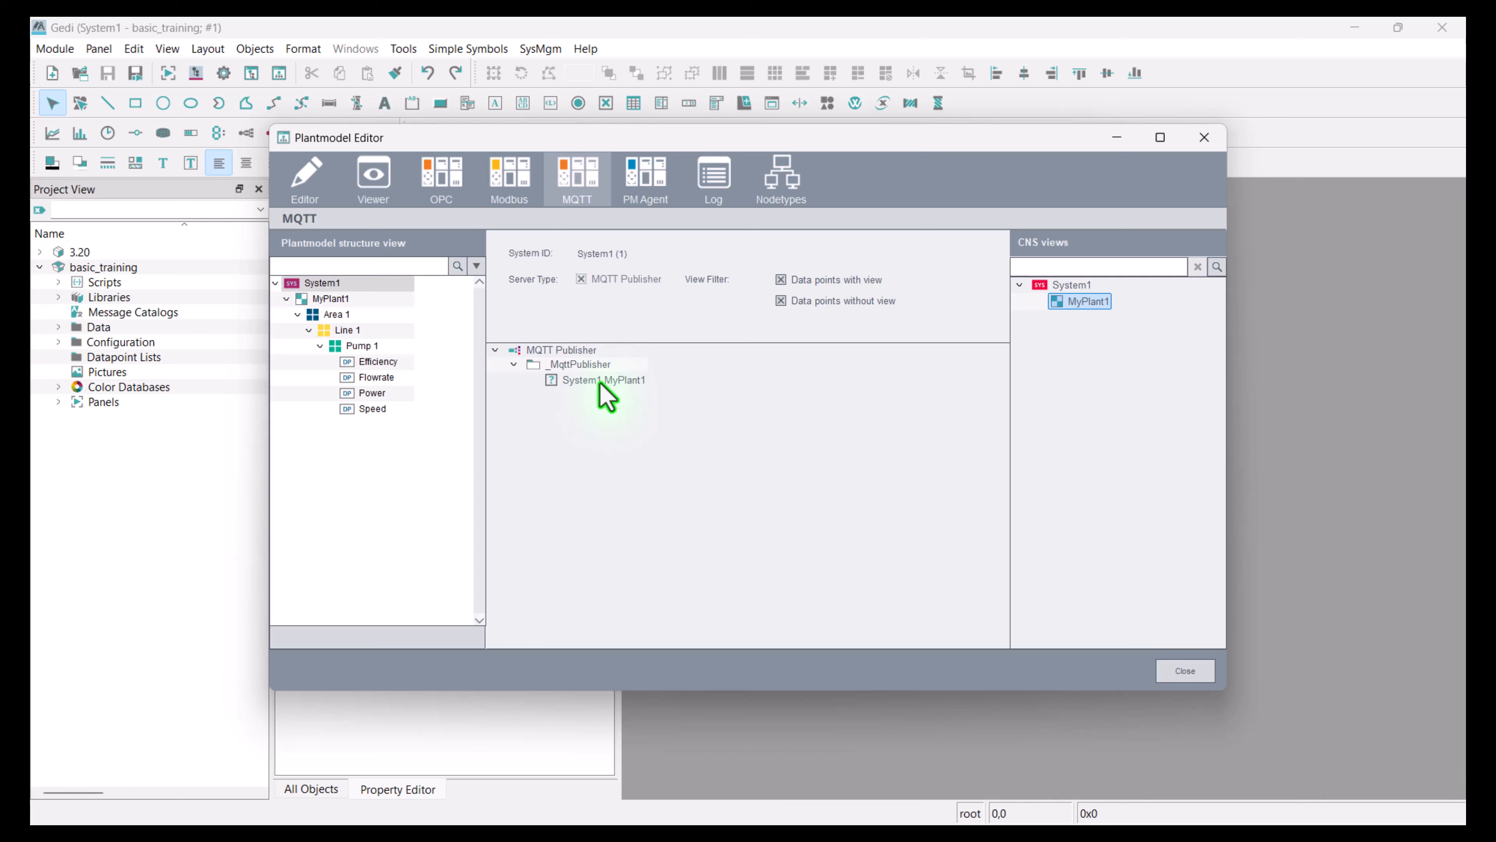
{"action": "mouse_move", "coordinate": [606, 398]}
Grant MQTT Read access on Area 1, applied to this node and subnodes, and close the Plantmodel Editor
{"action": "left_click", "coordinate": [350, 319]}
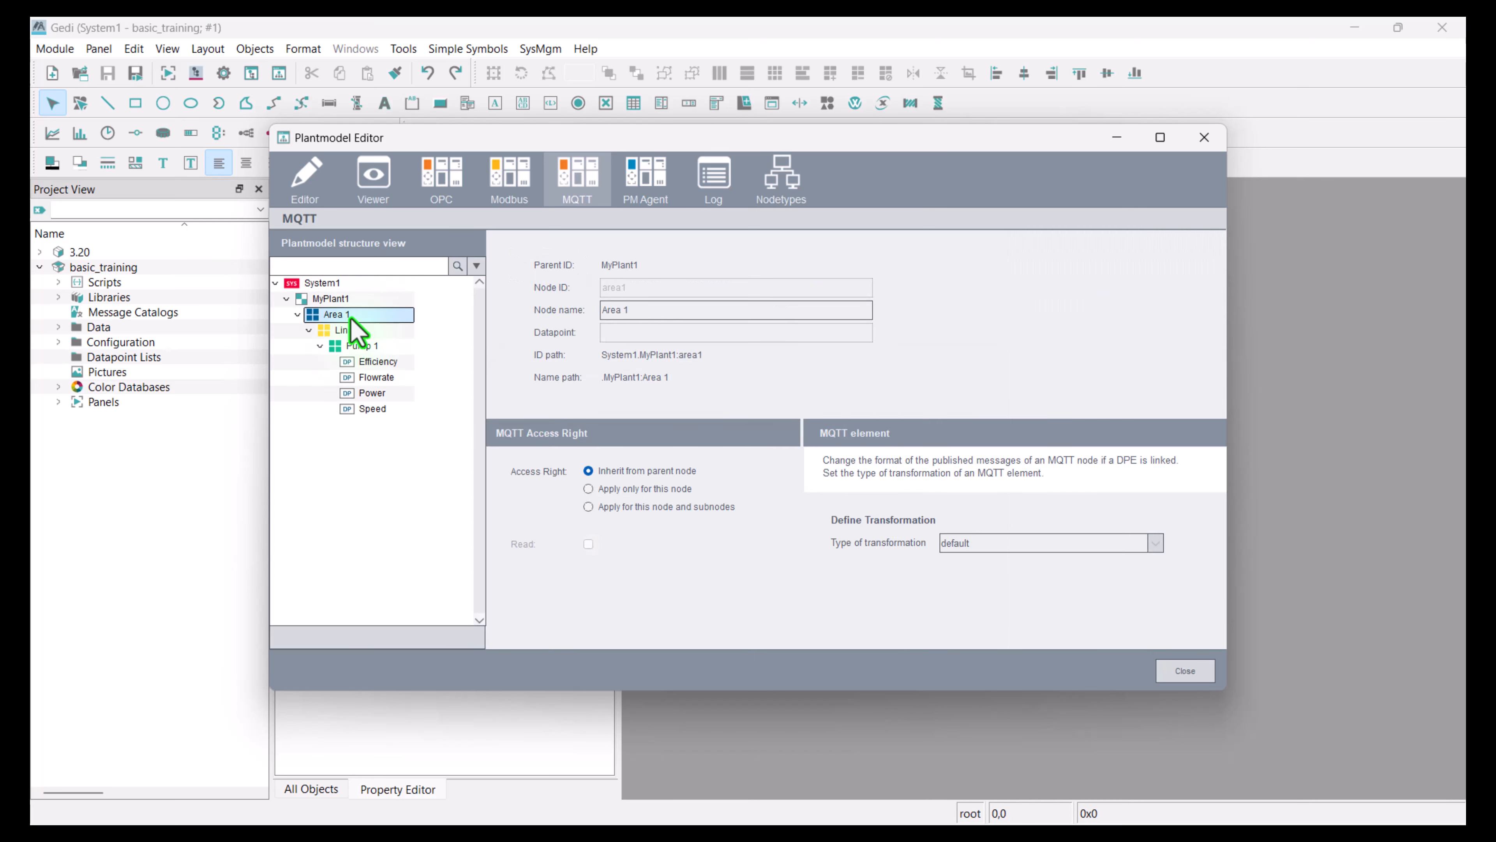
{"action": "left_click", "coordinate": [643, 509]}
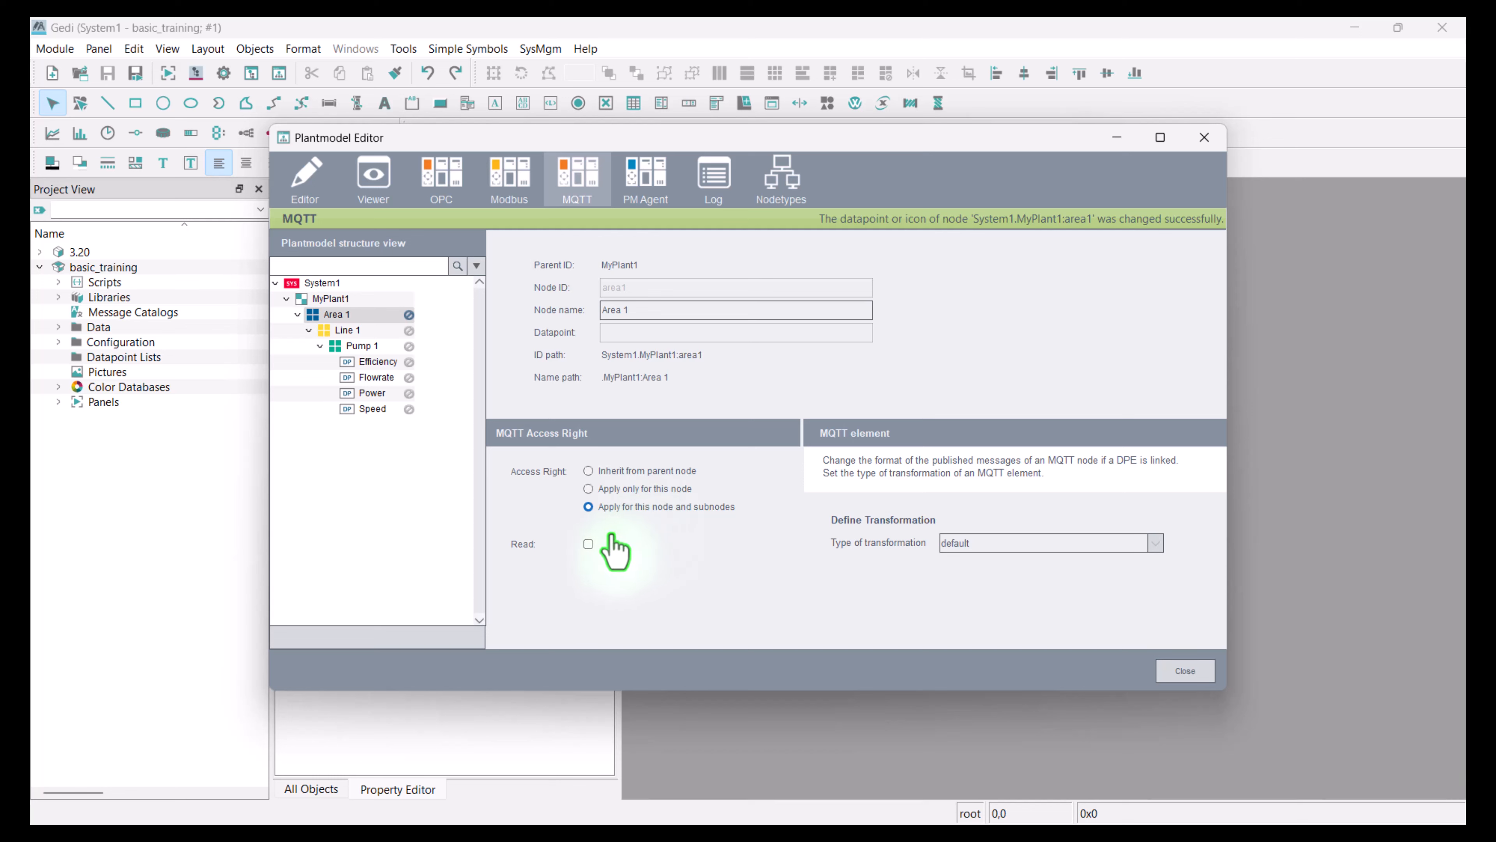
{"action": "left_click", "coordinate": [589, 543]}
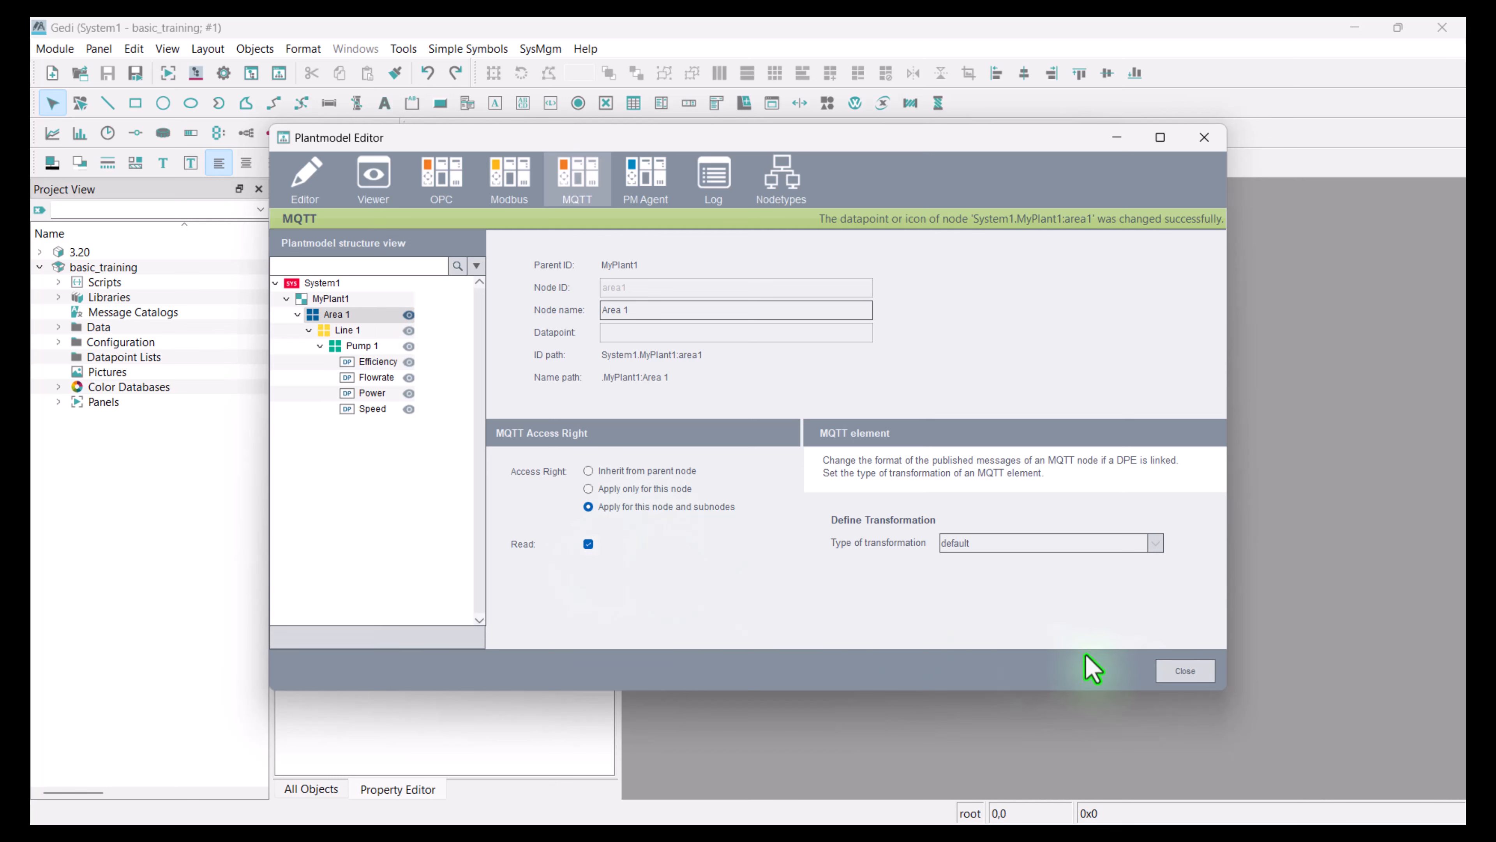
{"action": "left_click", "coordinate": [1184, 675]}
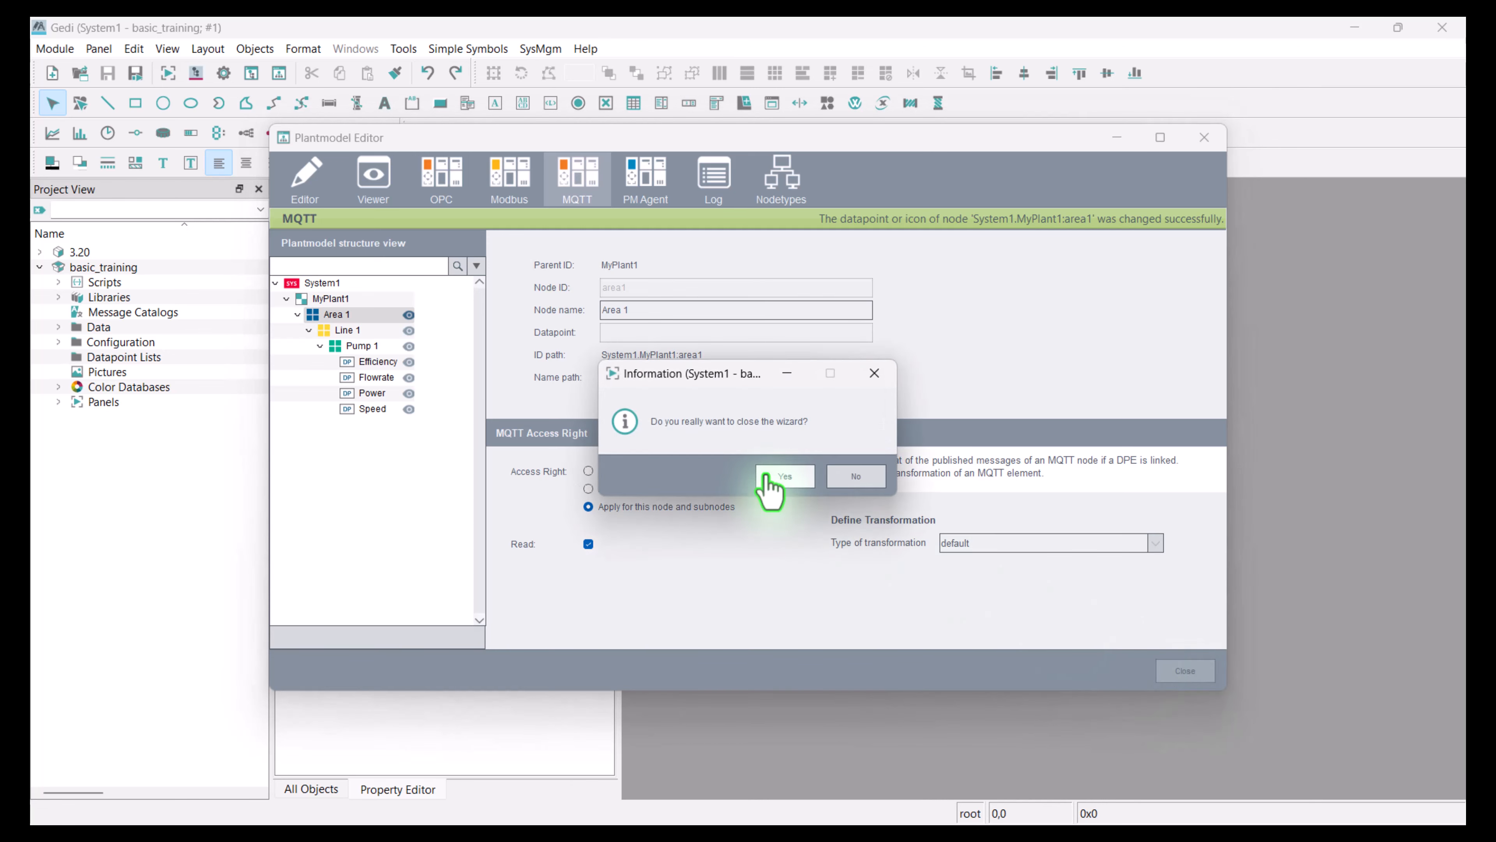
{"action": "left_click", "coordinate": [784, 476]}
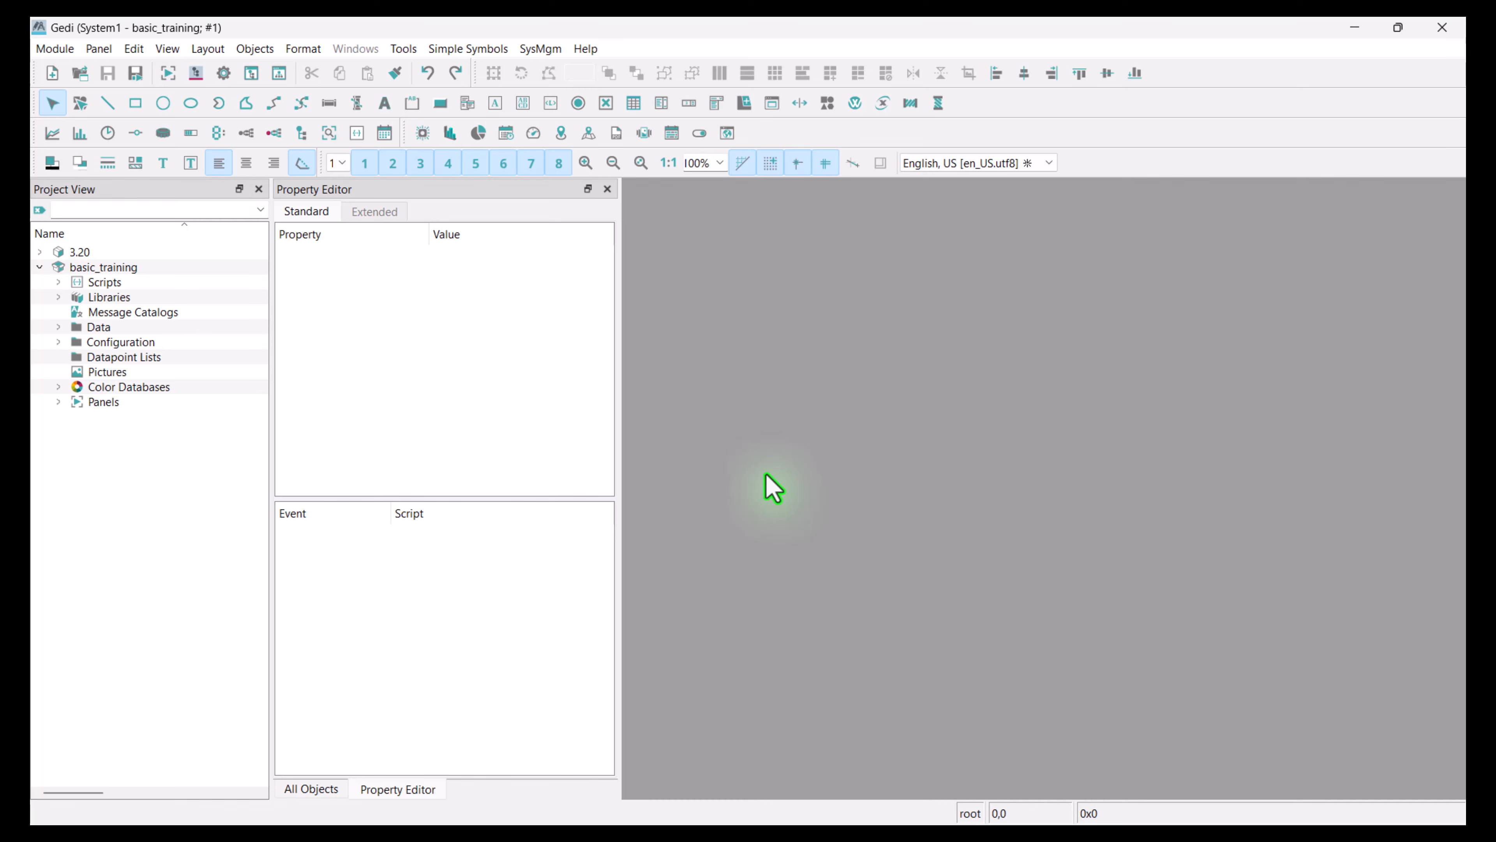
Switch to the WinCC OA console and append an MQTT Publisher manager with option -num 1 and start mode always
{"action": "key", "text": "alt+Tab"}
{"action": "key", "text": "alt+Tab"}
{"action": "key", "text": "alt+Tab"}
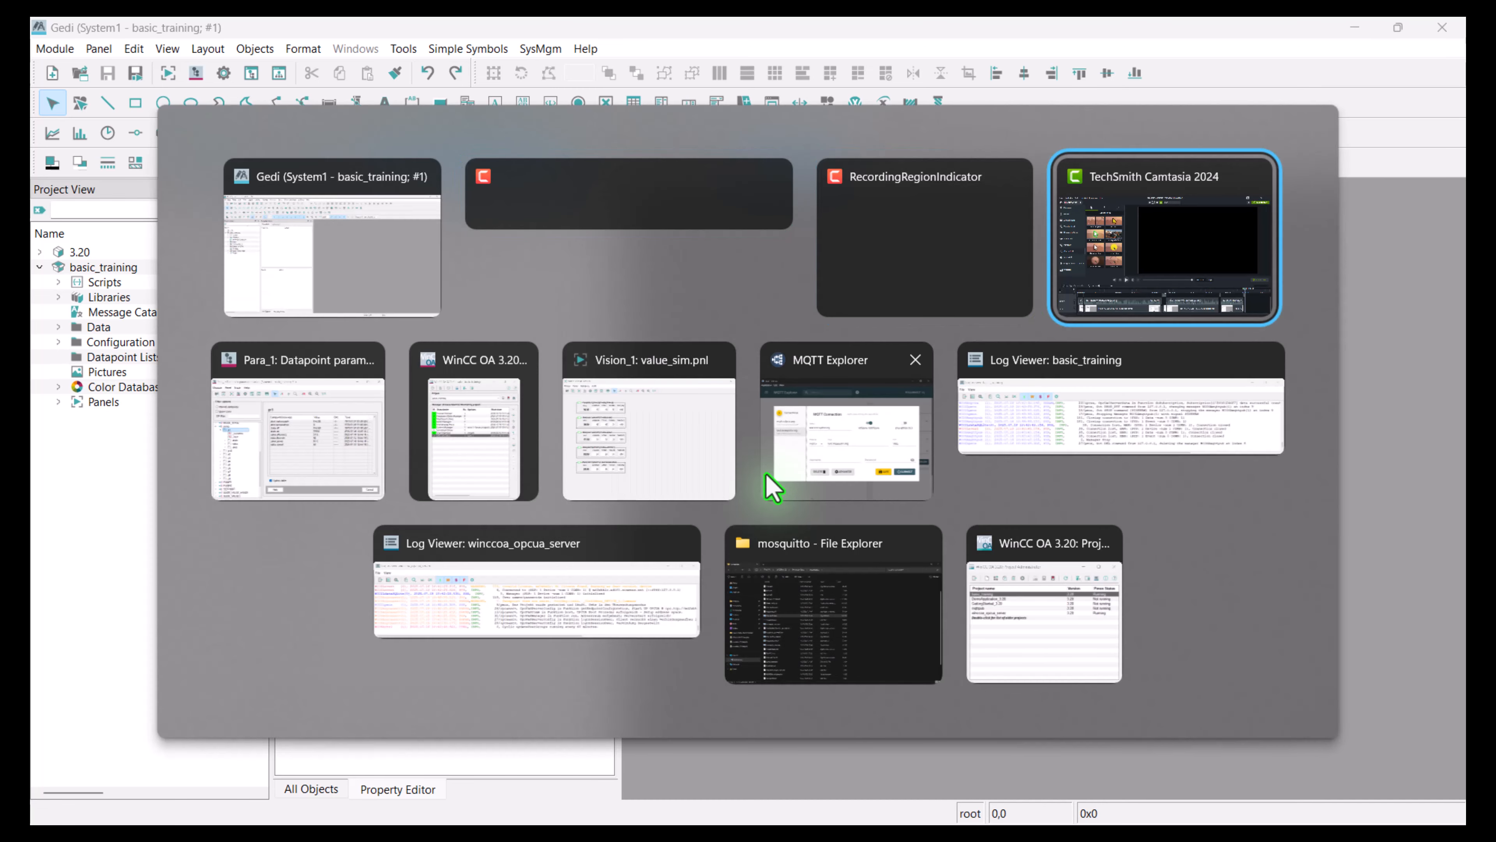
{"action": "key", "text": "alt+Tab"}
{"action": "key", "text": "alt+Tab"}
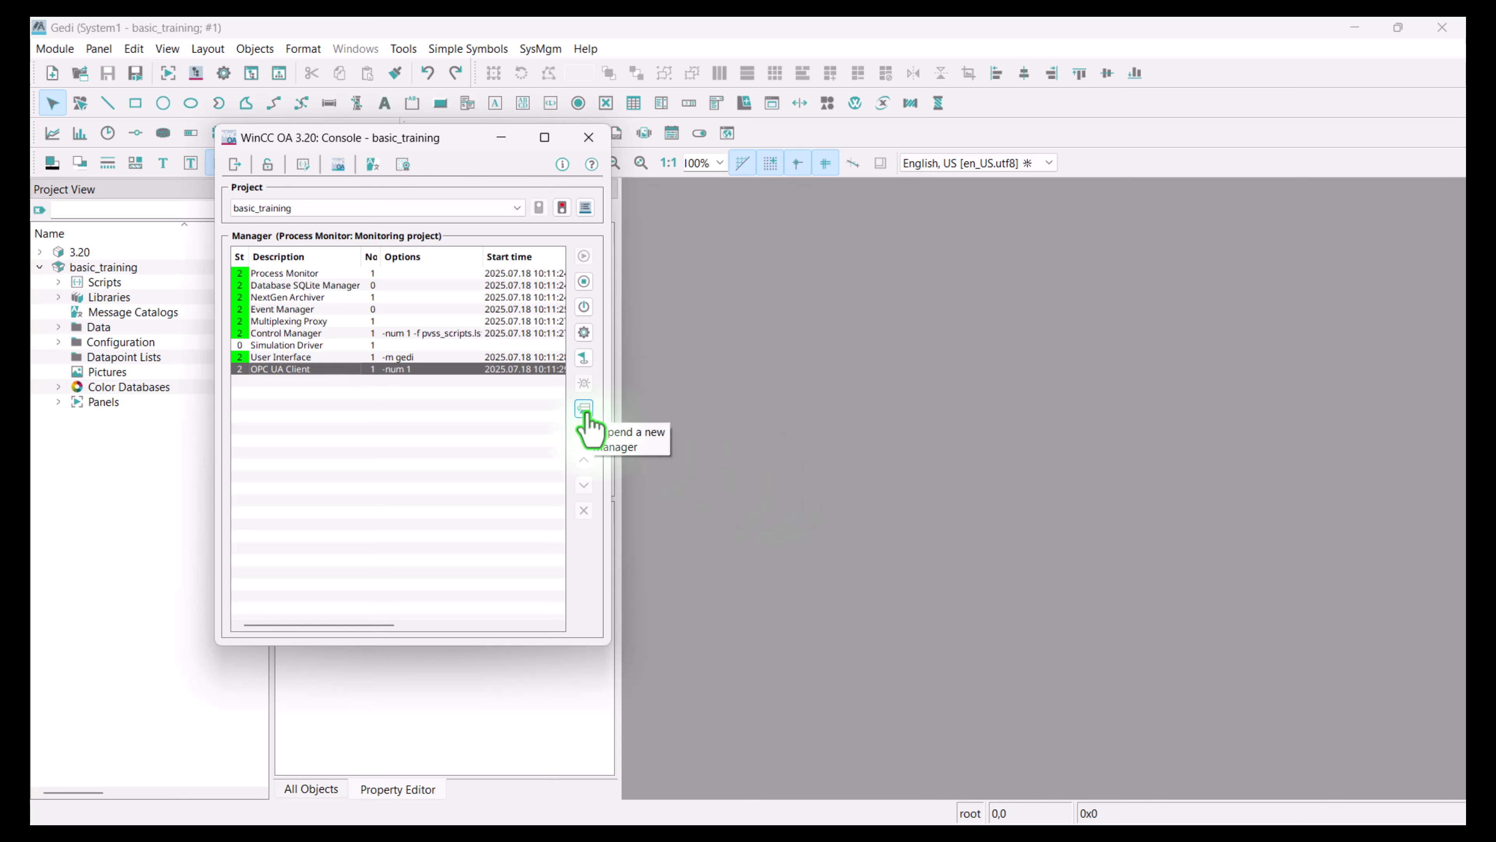
{"action": "left_click", "coordinate": [583, 408]}
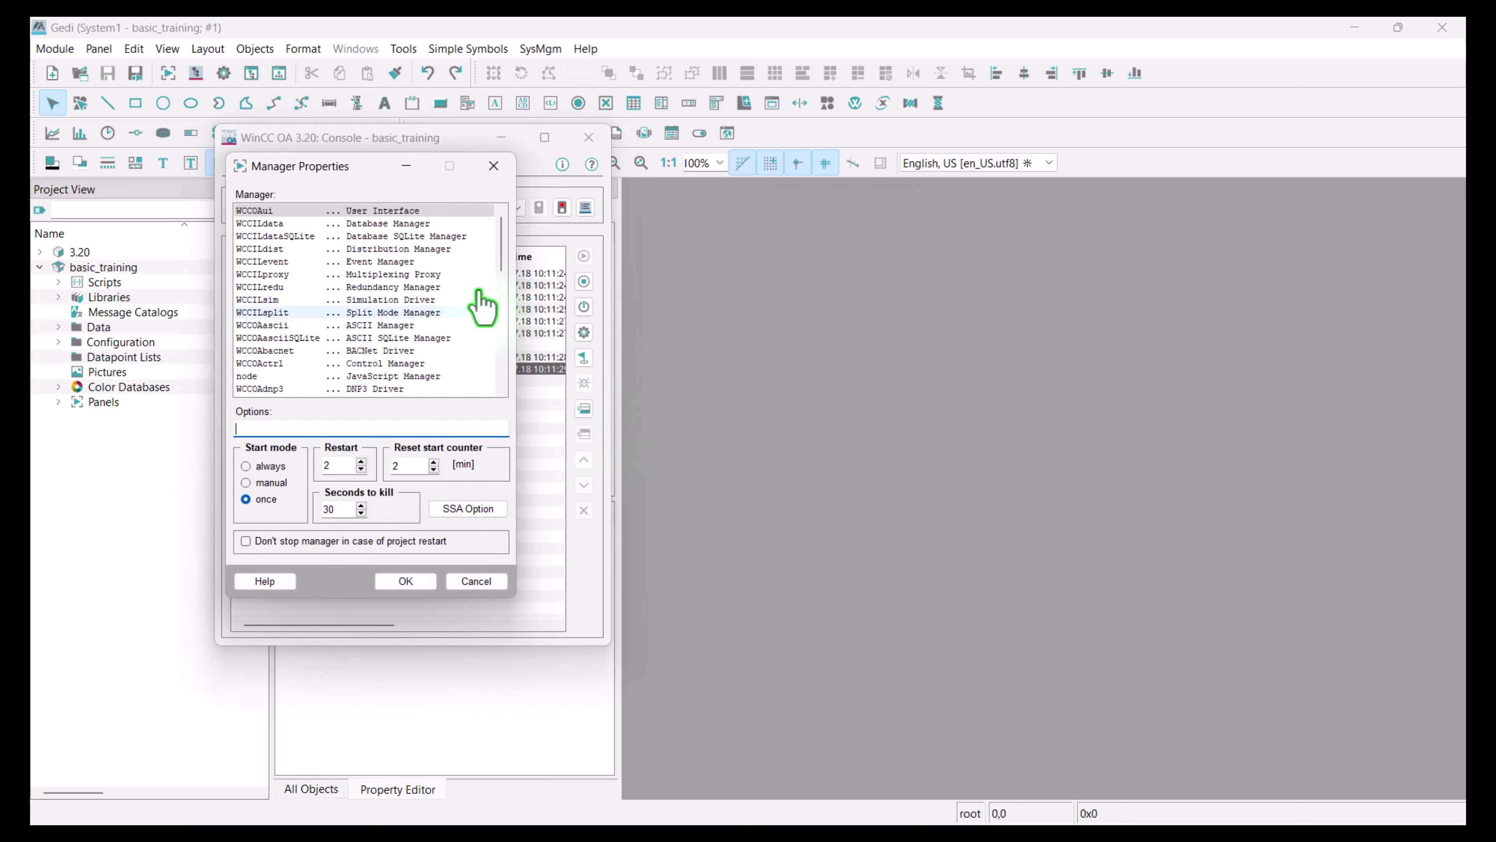
{"action": "scroll", "coordinate": [442, 249], "scroll_direction": "down", "scroll_amount": 4}
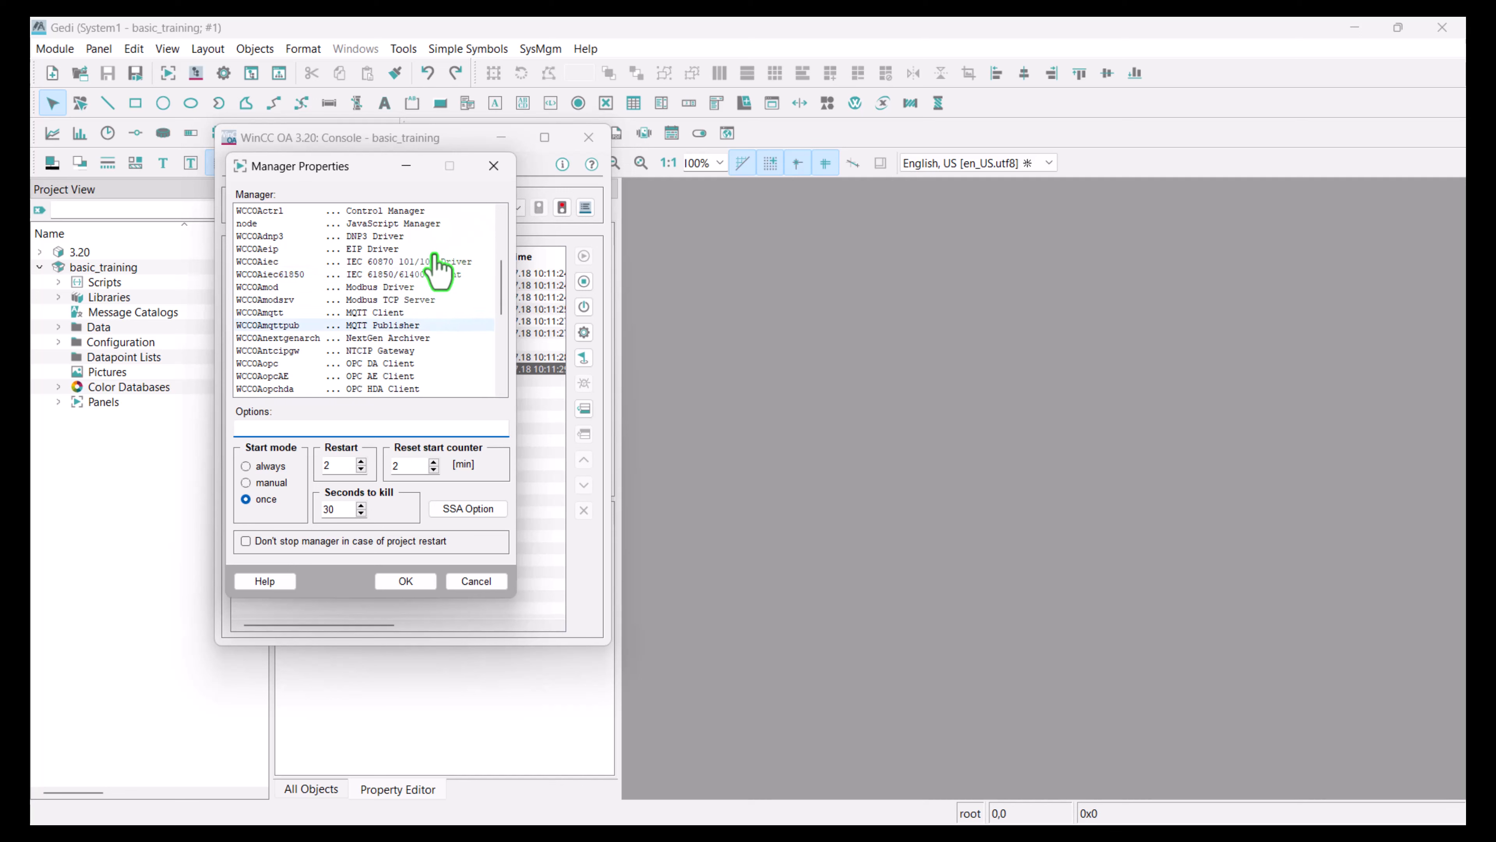
{"action": "left_click", "coordinate": [358, 326]}
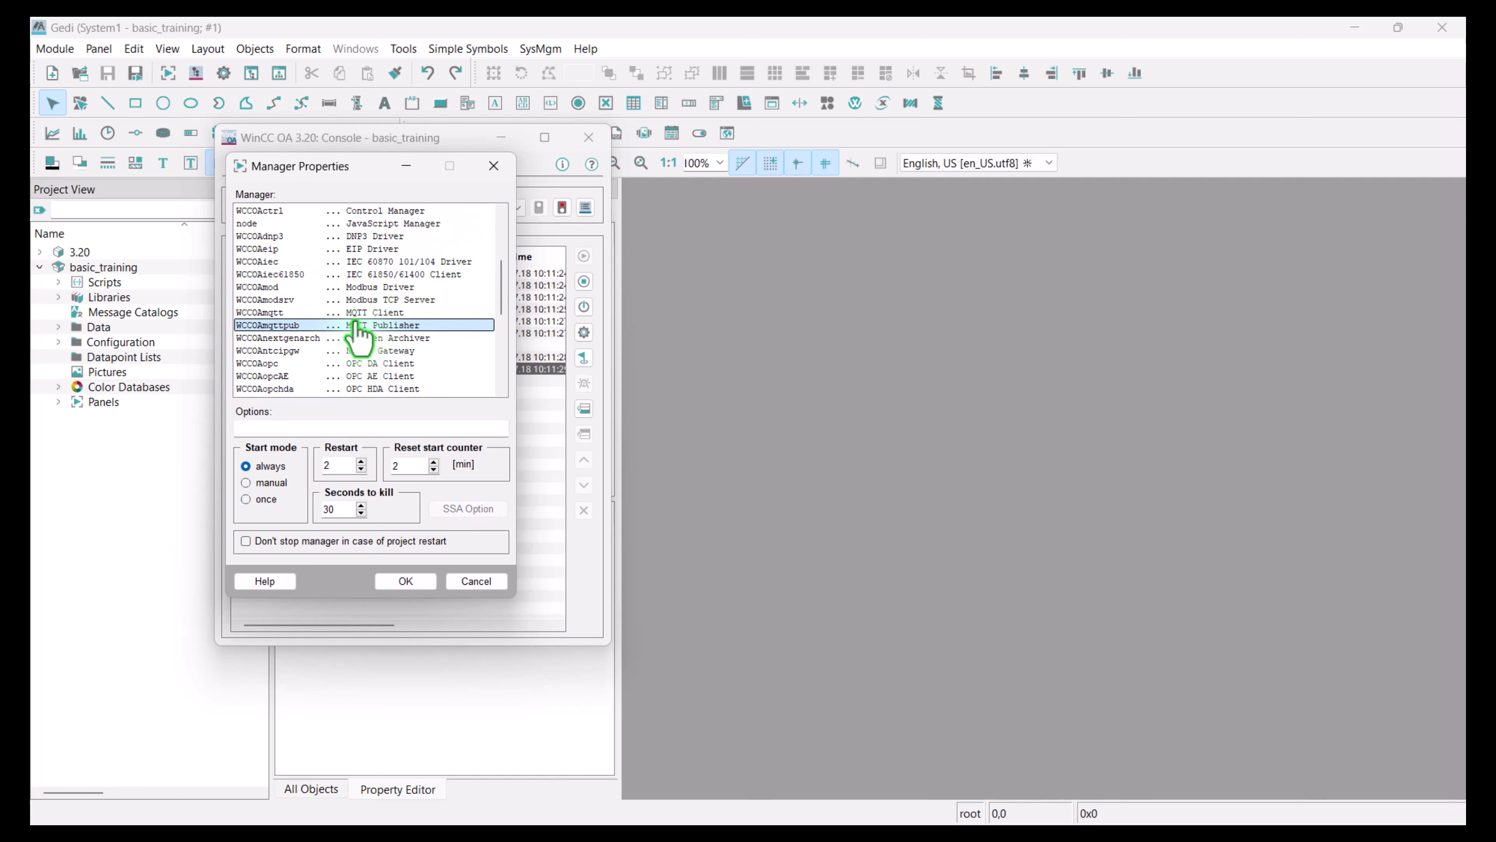
{"action": "left_click", "coordinate": [259, 430]}
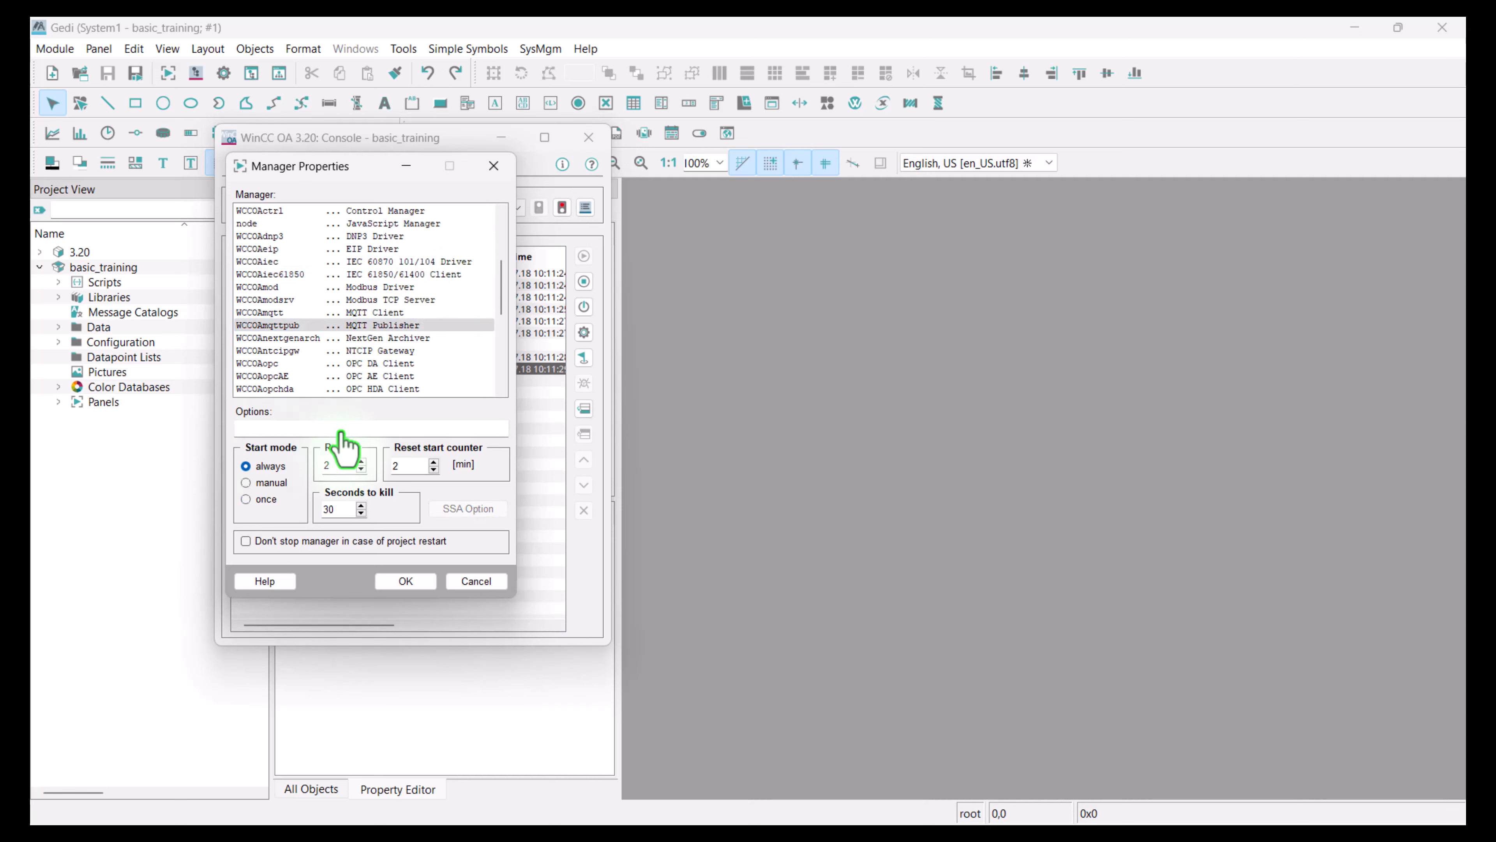
{"action": "type", "text": "-num "}
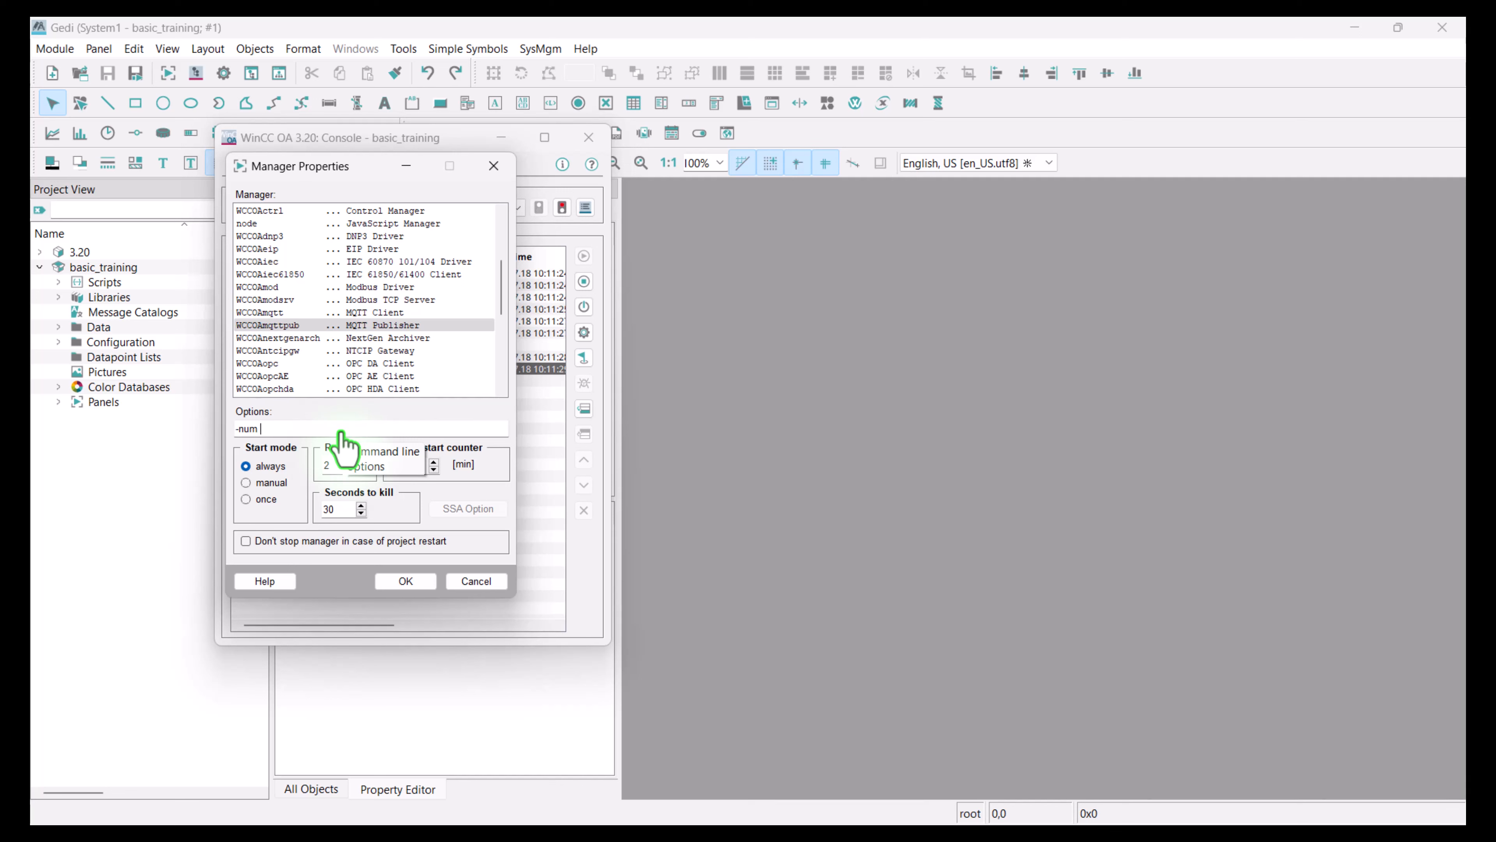
{"action": "type", "text": "1"}
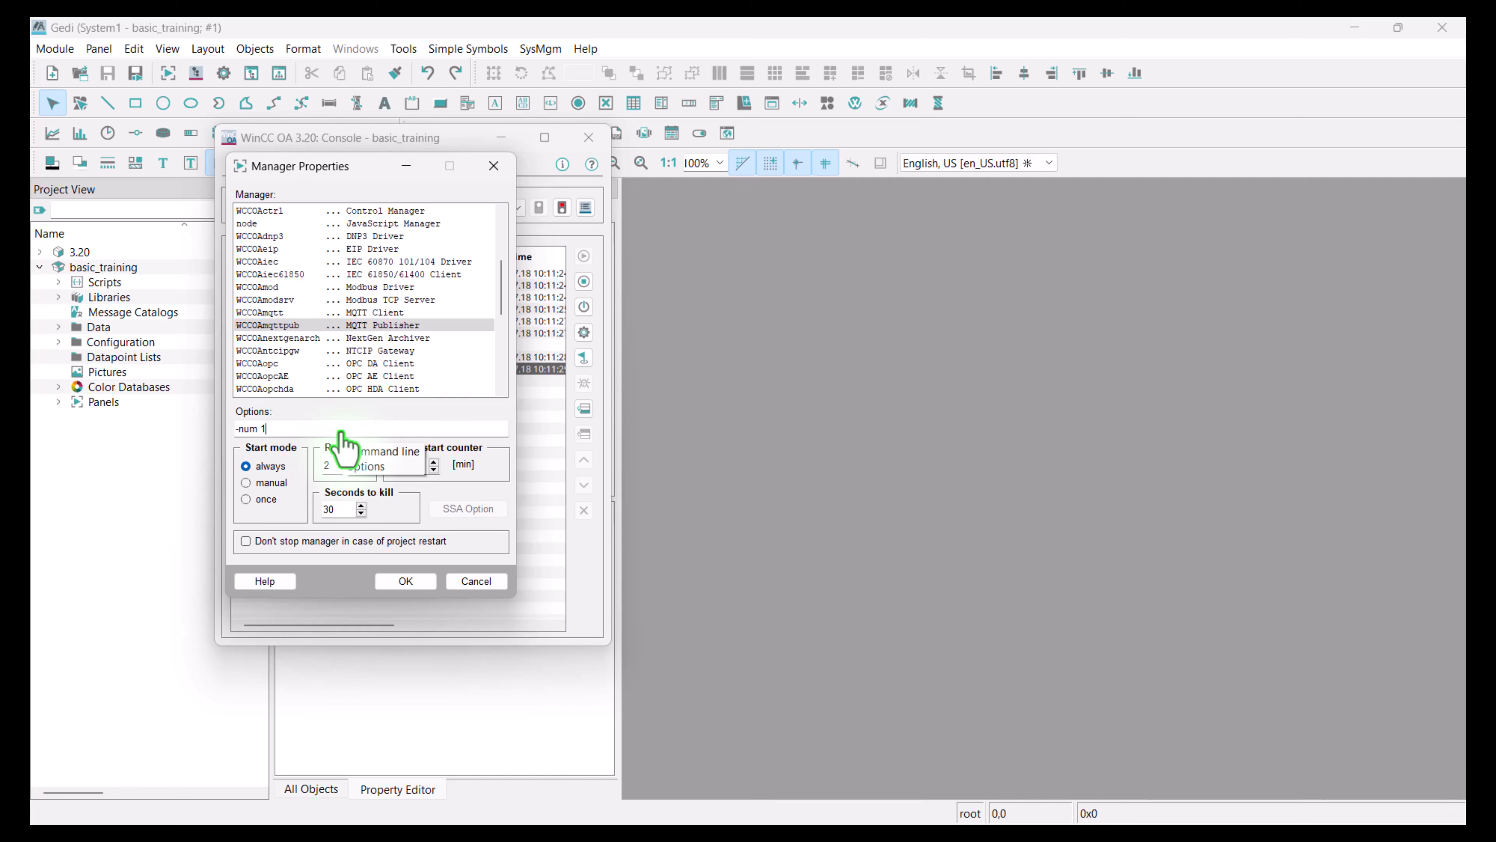
{"action": "left_click", "coordinate": [406, 582]}
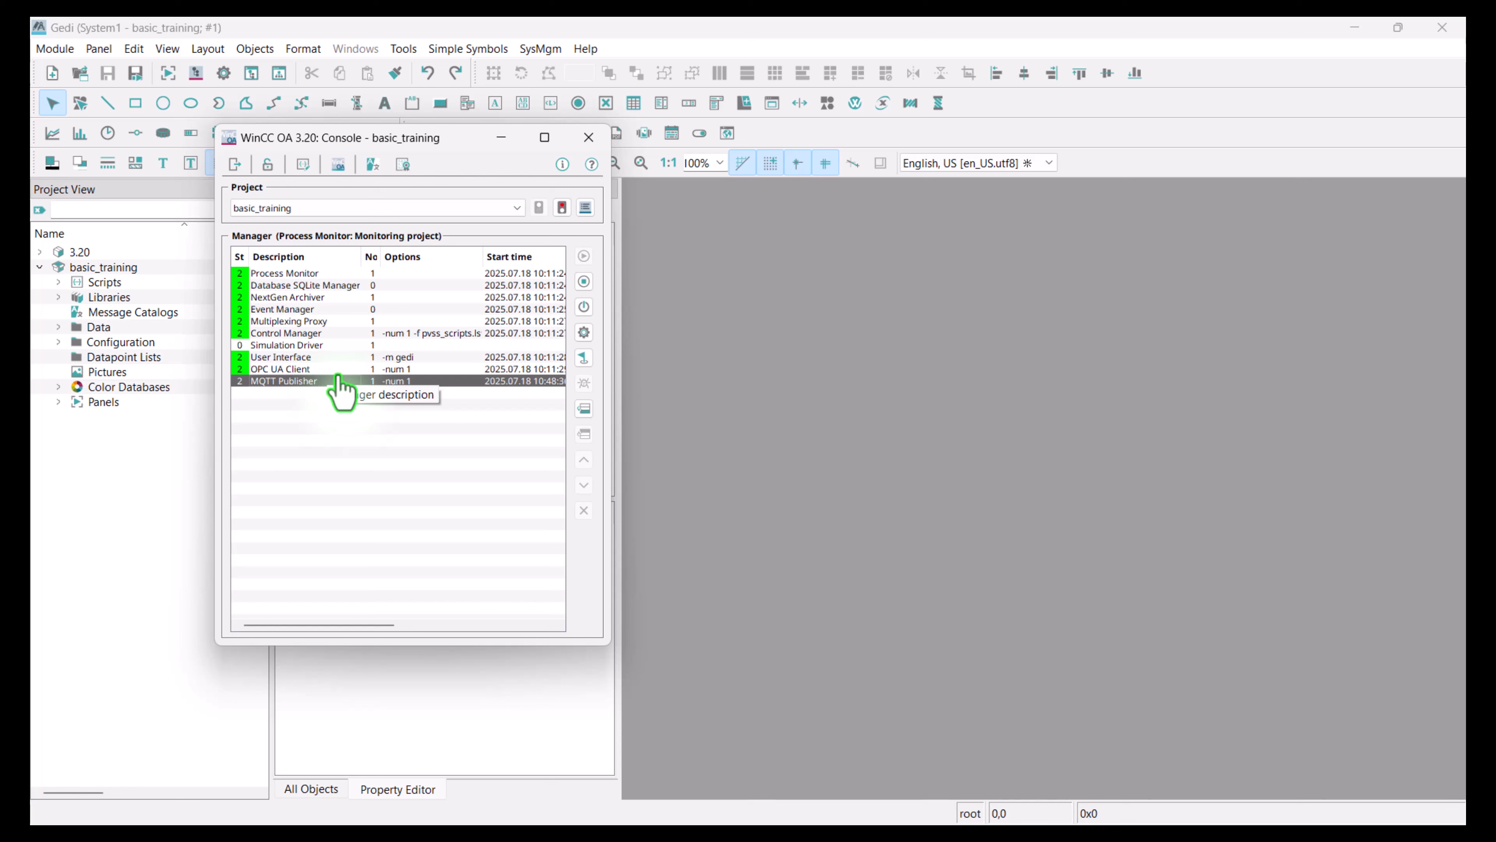
Switch to Gedi and open the MQTT Publisher driver configuration from System Management
{"action": "left_click", "coordinate": [411, 26]}
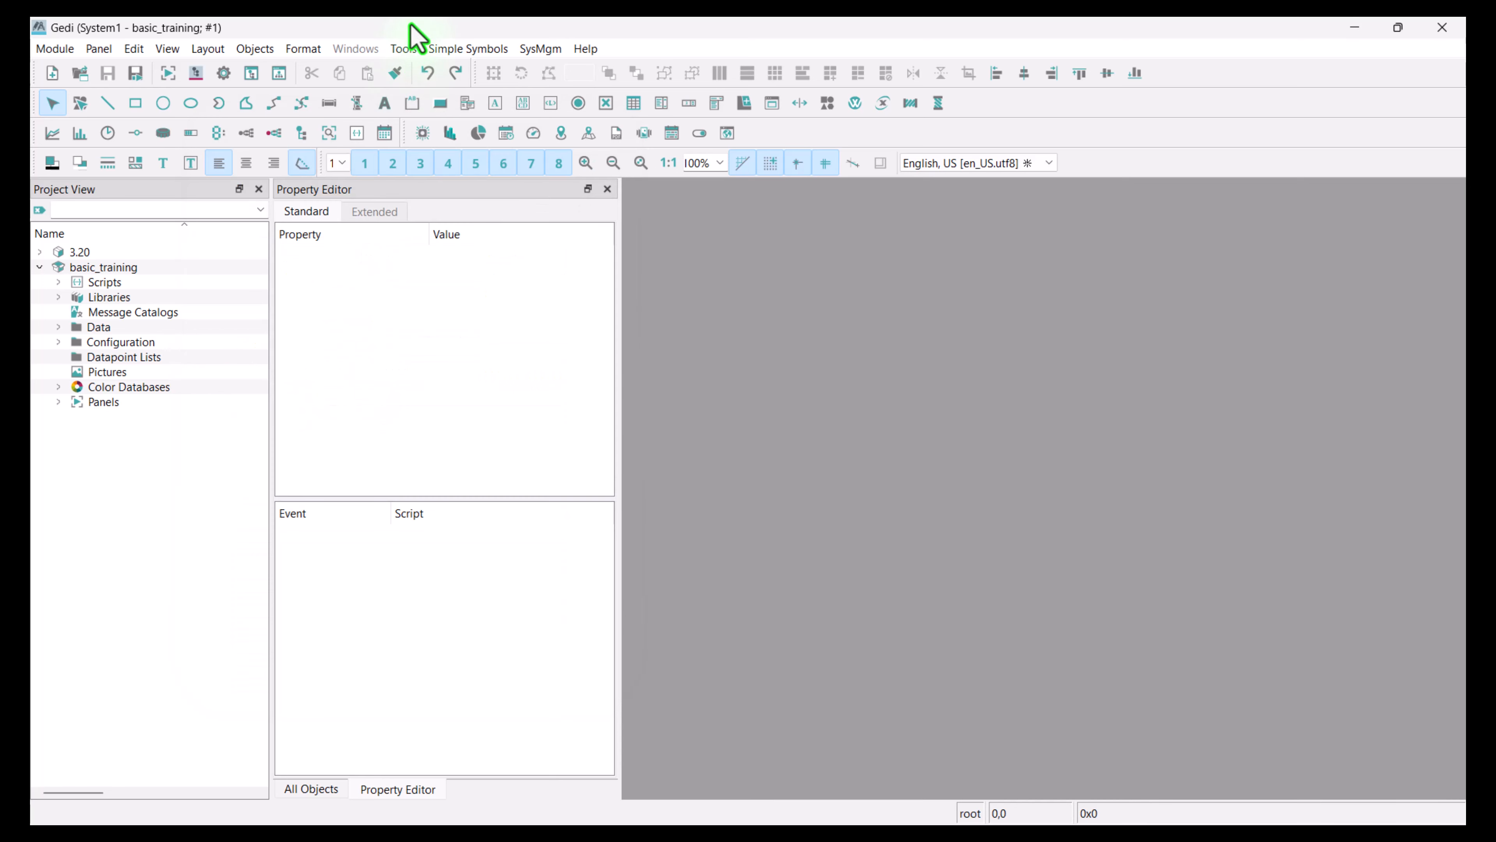
{"action": "left_click", "coordinate": [223, 73]}
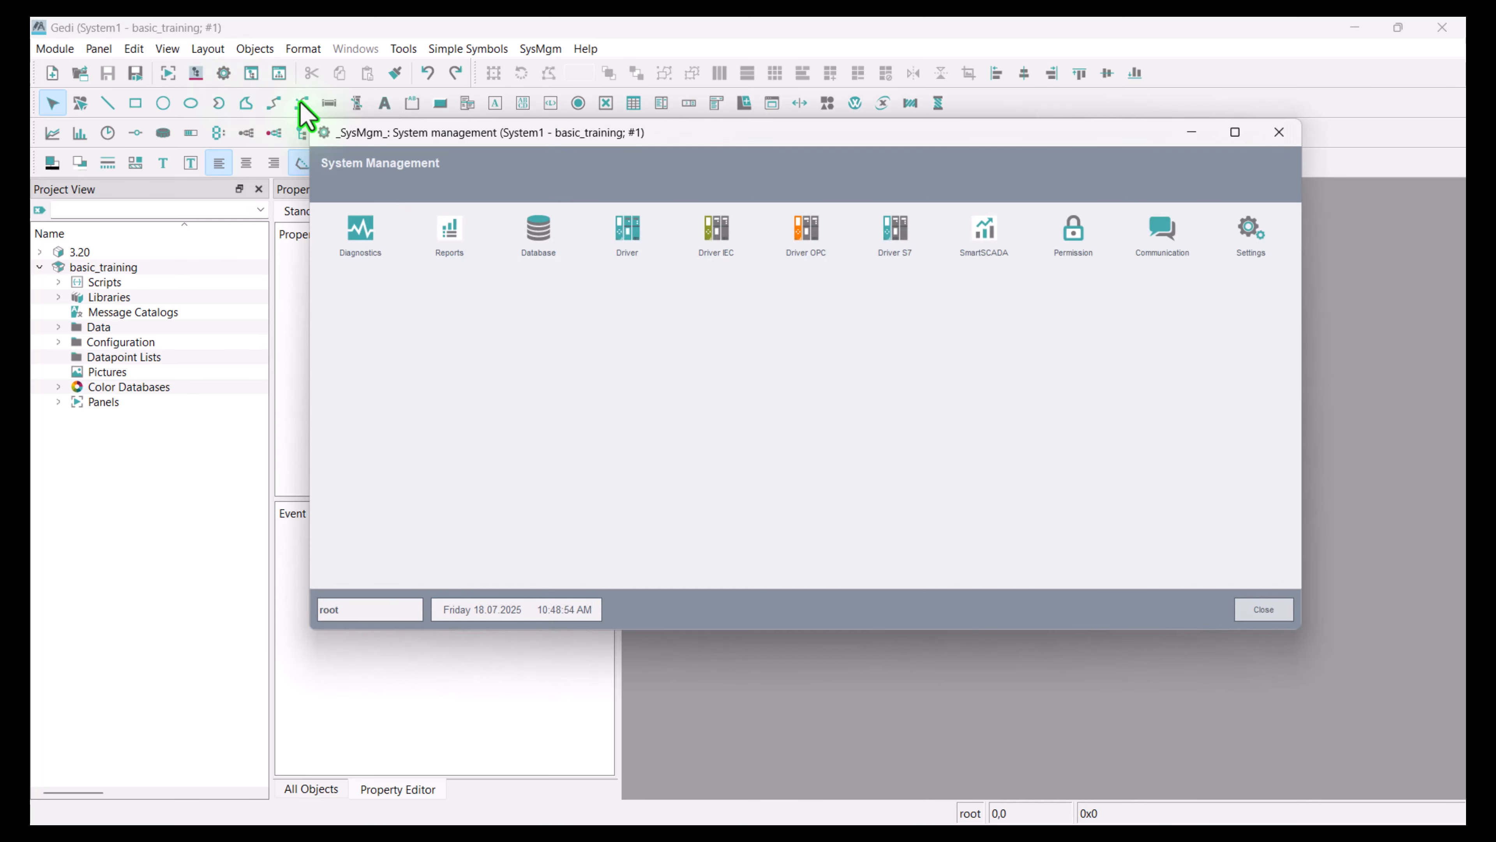
{"action": "left_click", "coordinate": [630, 234]}
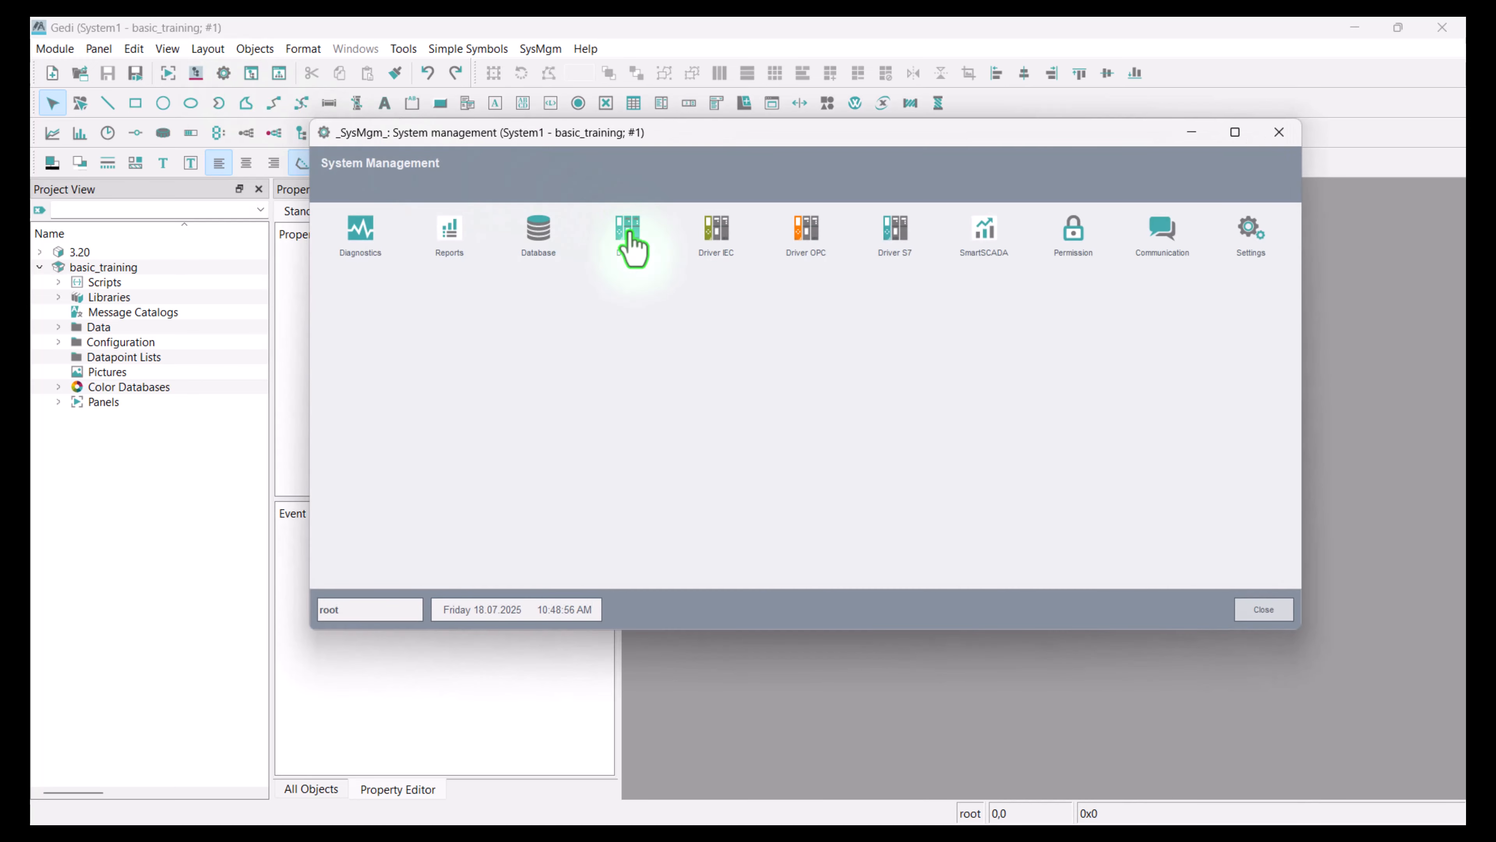
{"action": "left_click", "coordinate": [629, 234]}
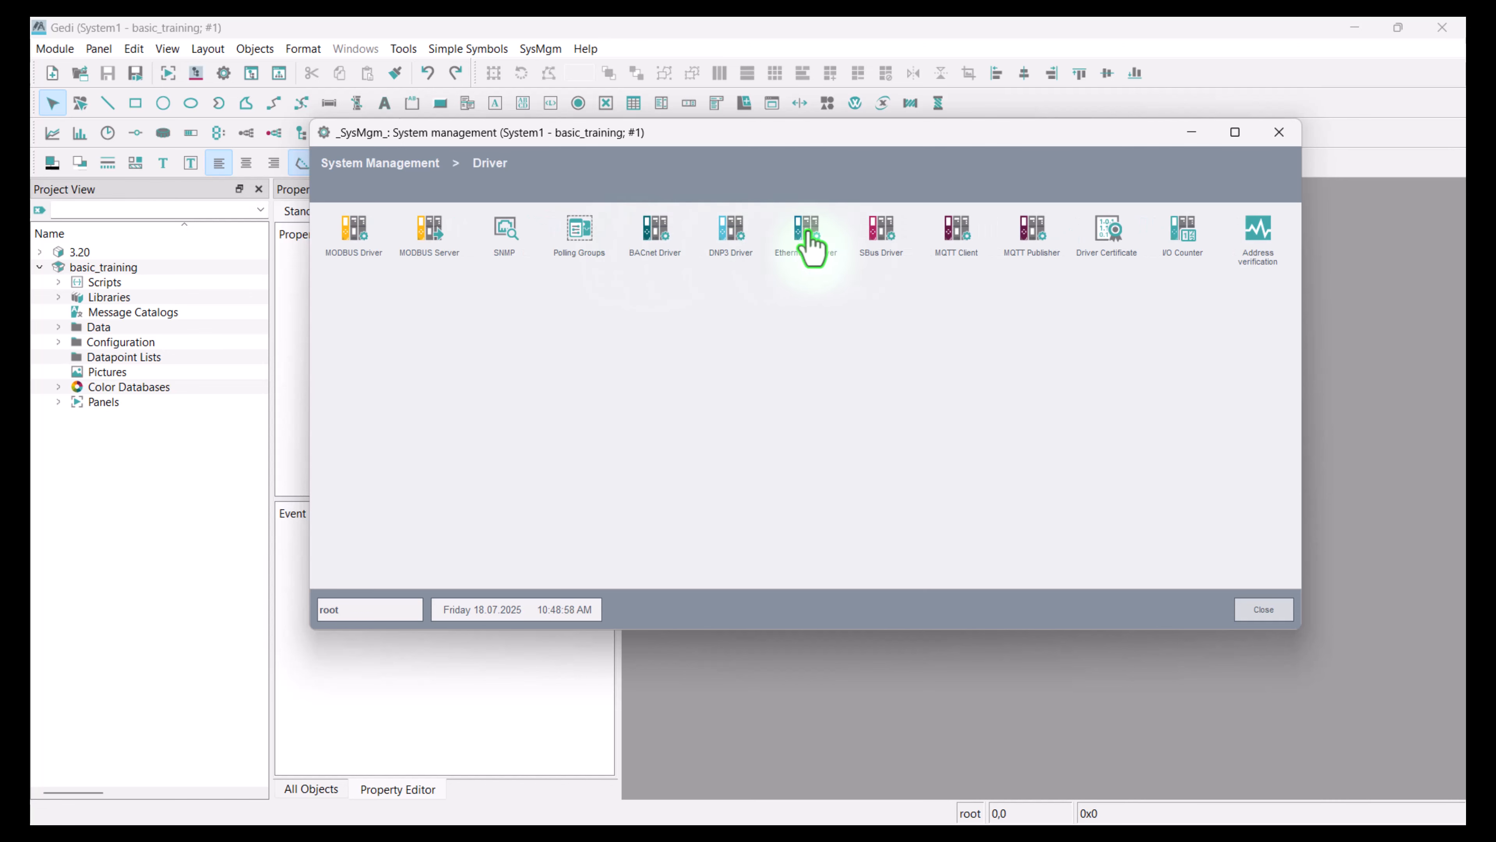
{"action": "left_click", "coordinate": [1037, 235]}
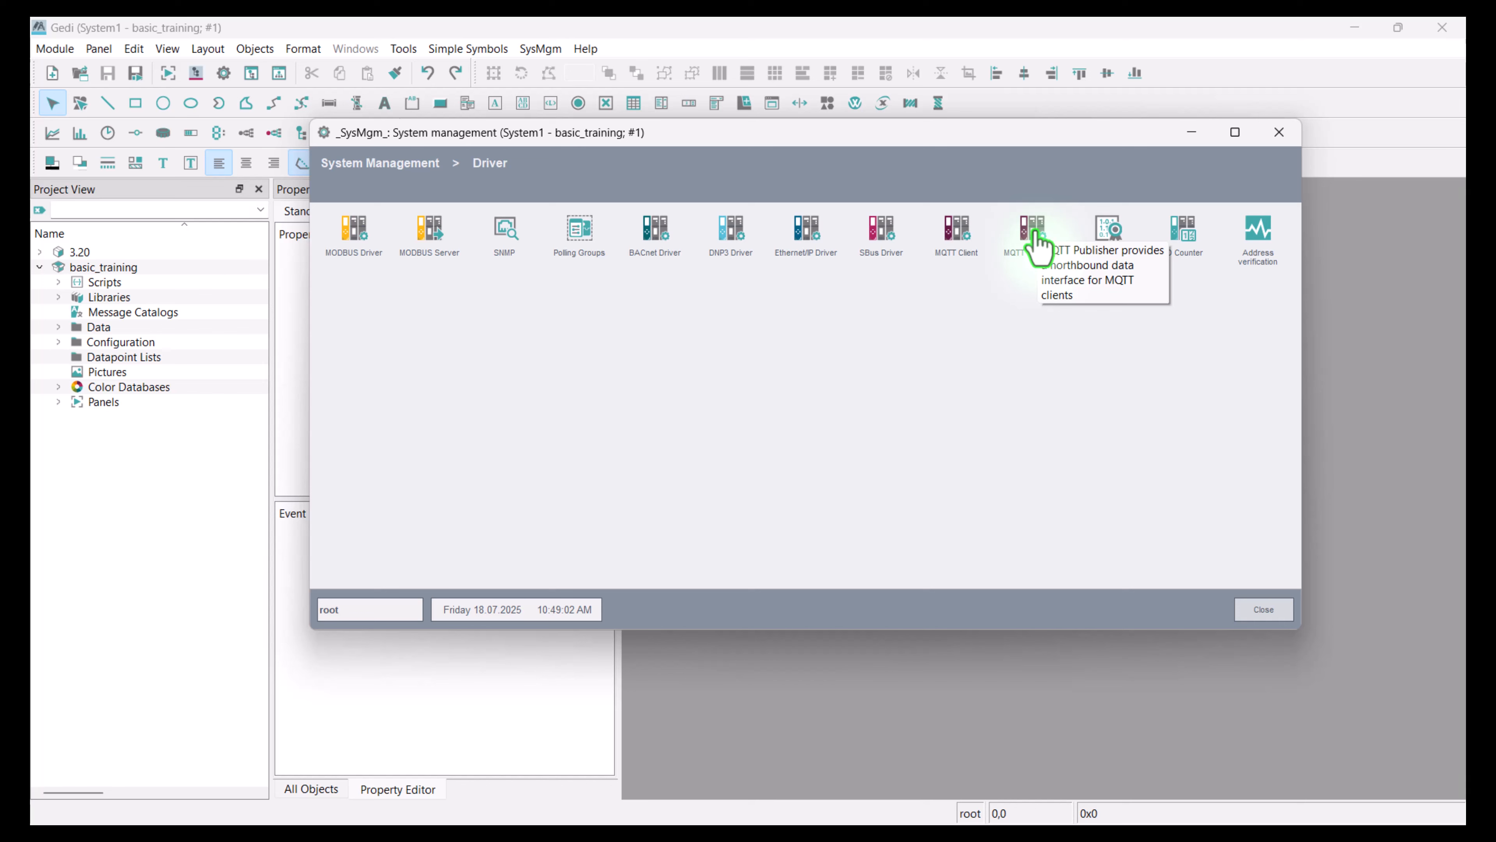
{"action": "left_click", "coordinate": [1038, 244]}
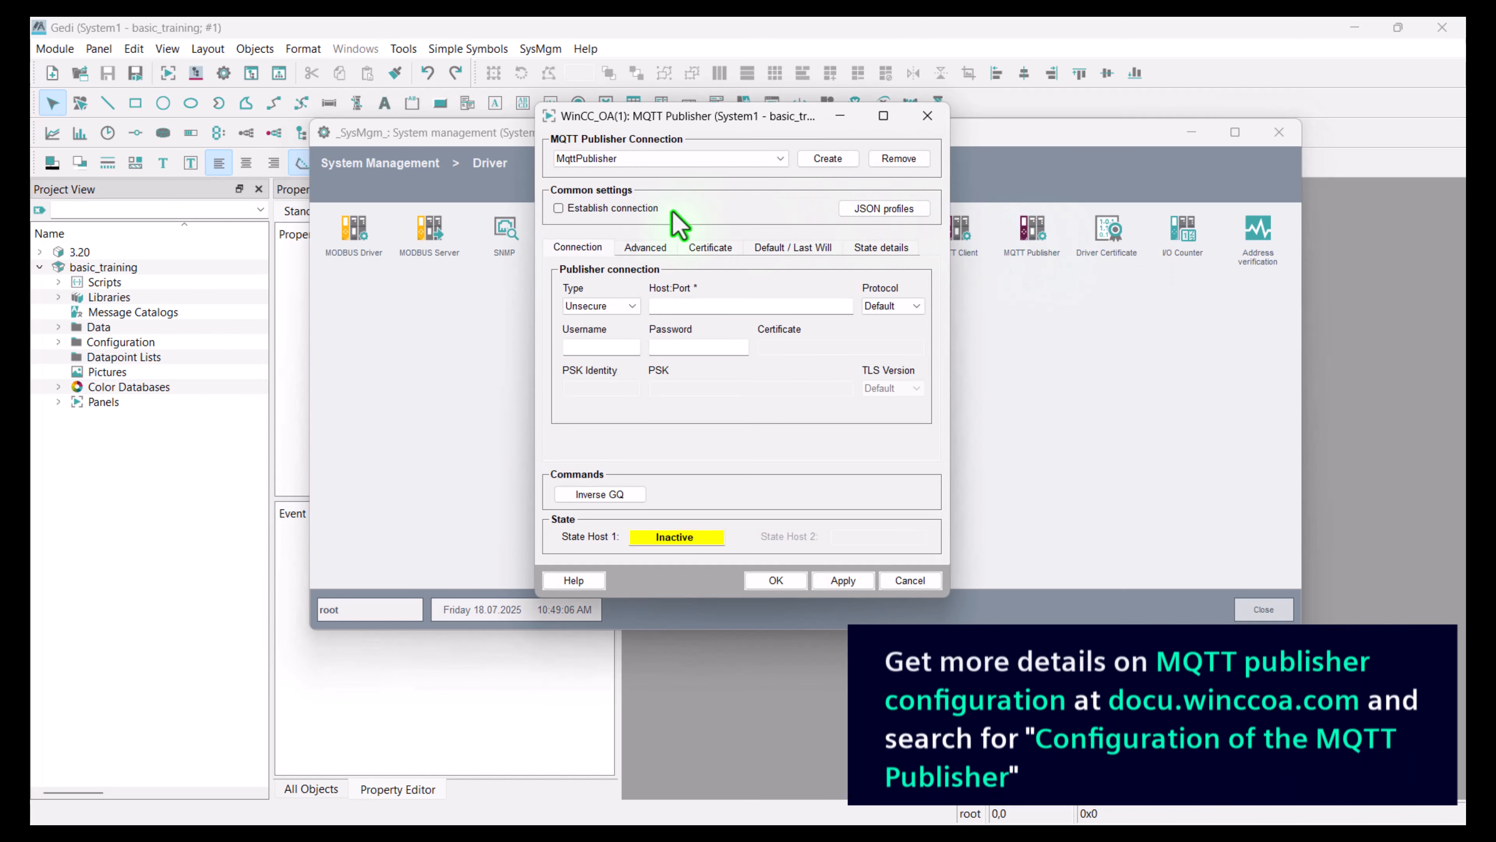
Enable Establish connection for MqttPublisher, with Host:Port localhost:1883 and a keep alive interval of 1 second
{"action": "left_click", "coordinate": [587, 208]}
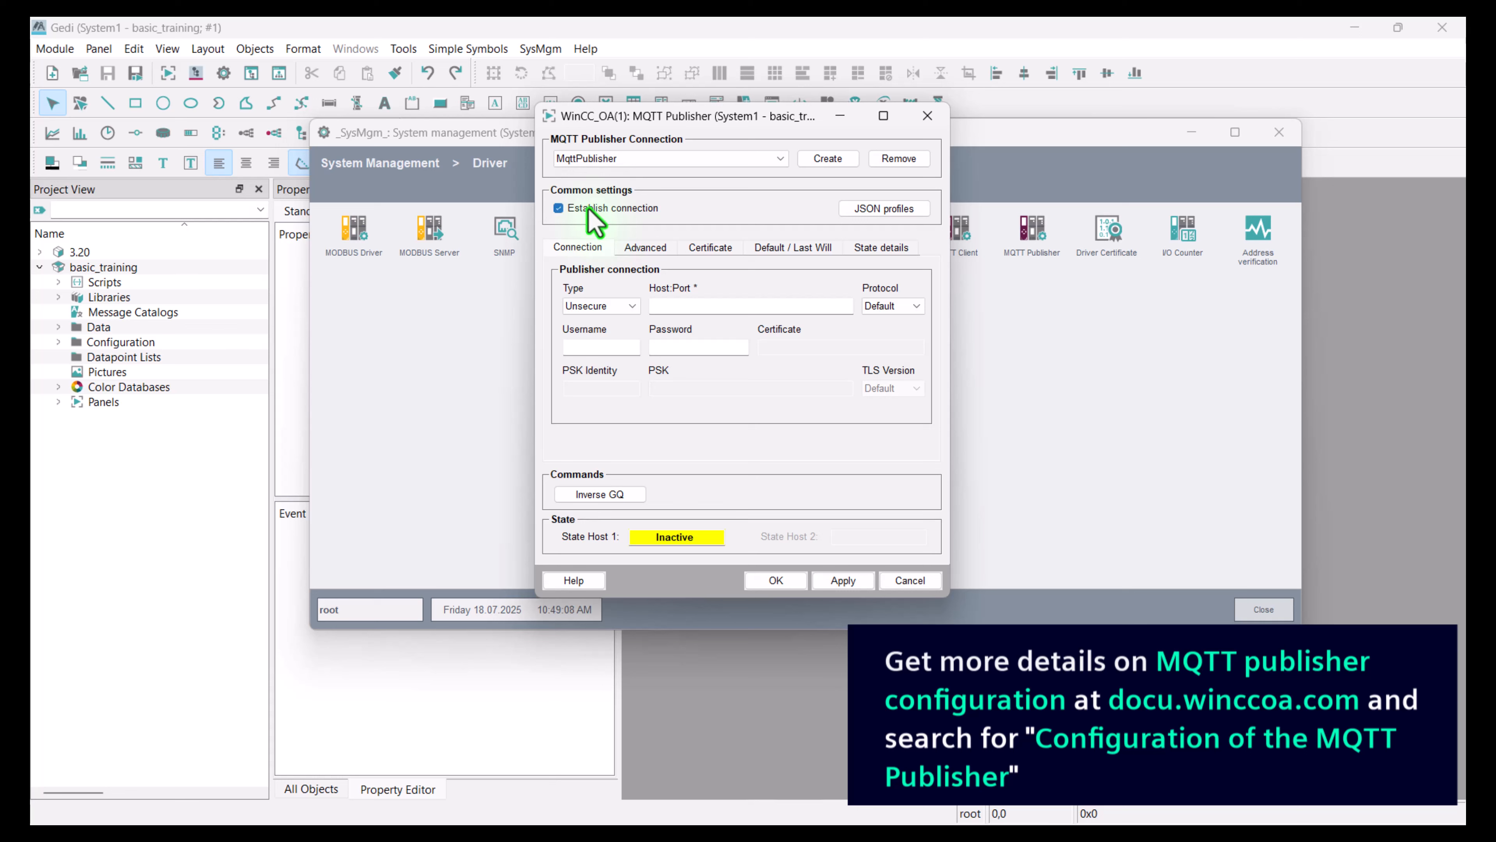
{"action": "left_click", "coordinate": [656, 309]}
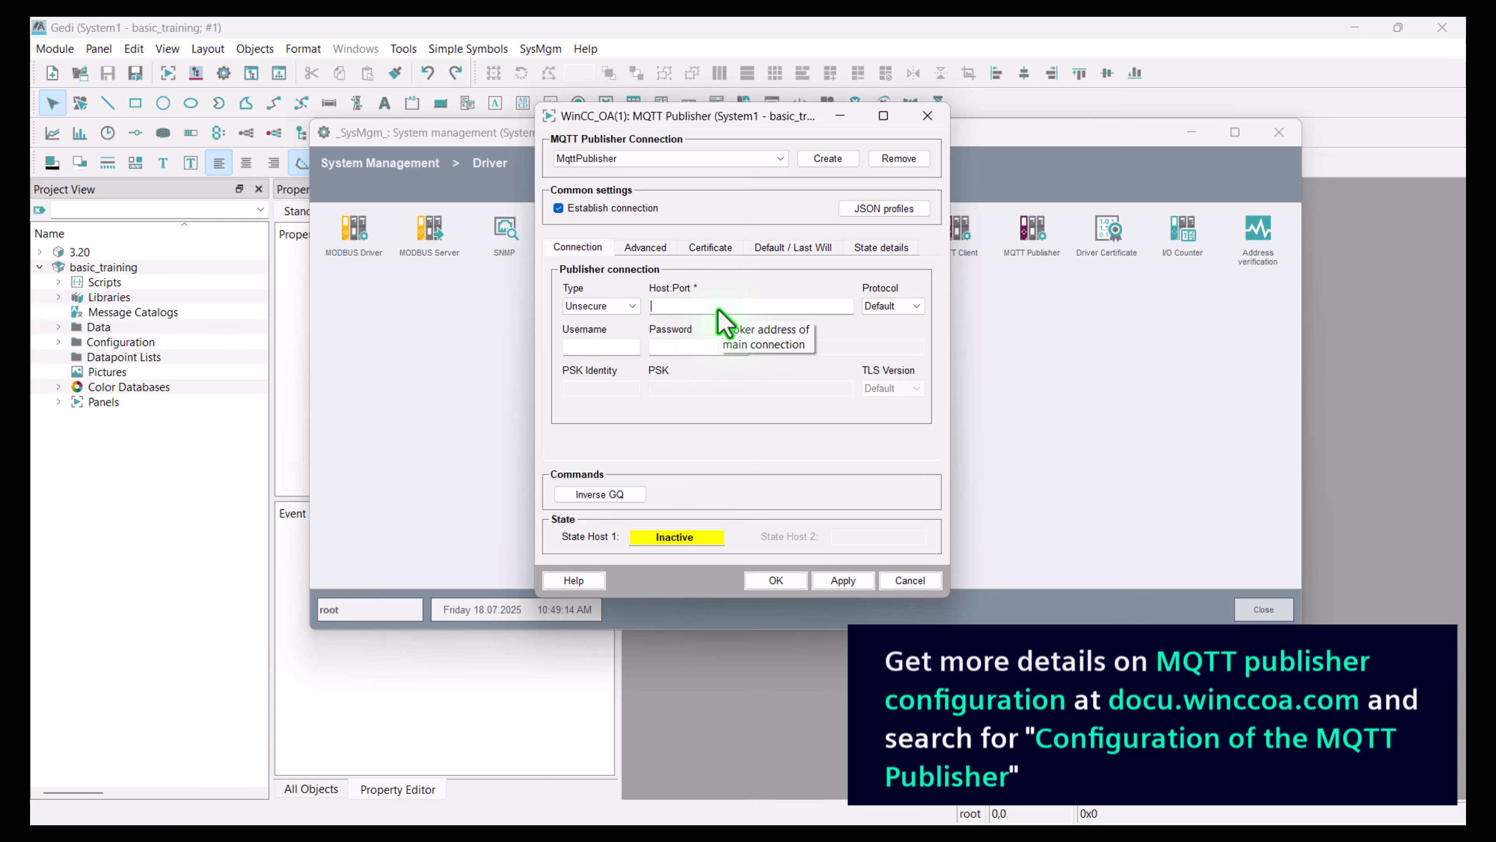
{"action": "type", "text": "localhost"}
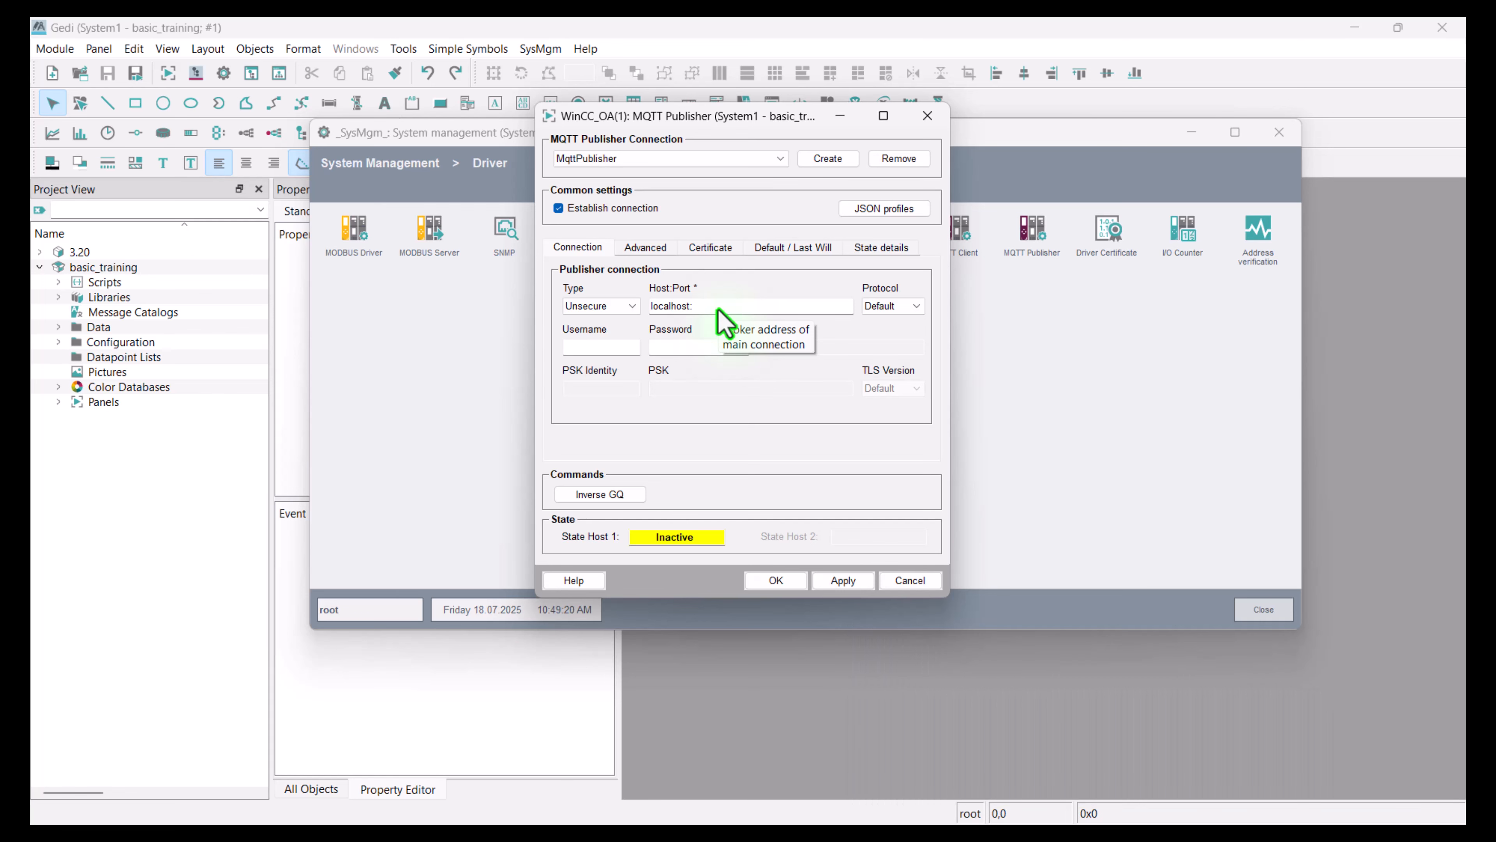
{"action": "type", "text": ":1883"}
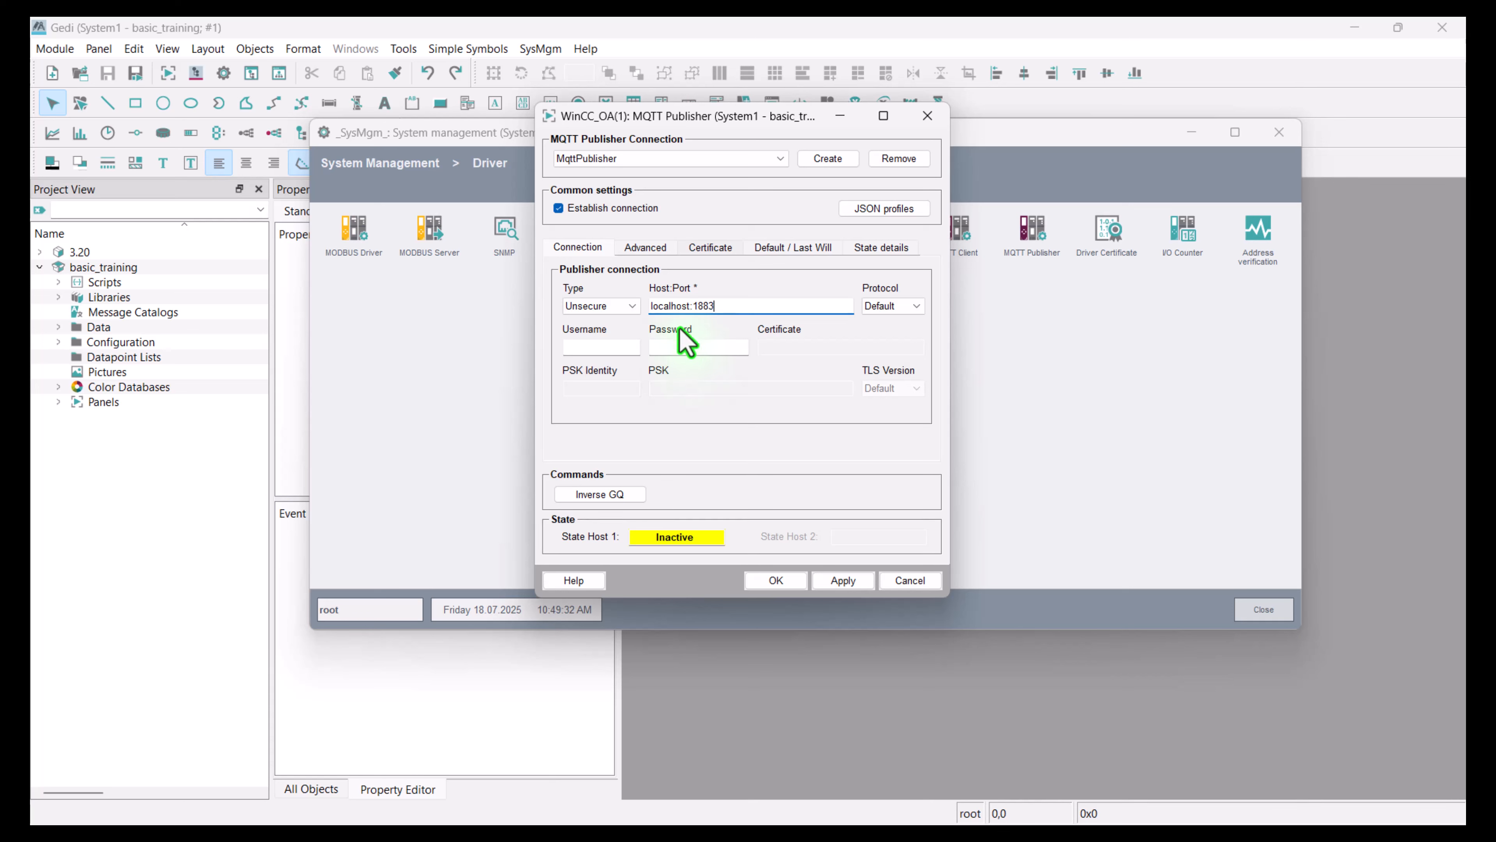
{"action": "left_click", "coordinate": [657, 247]}
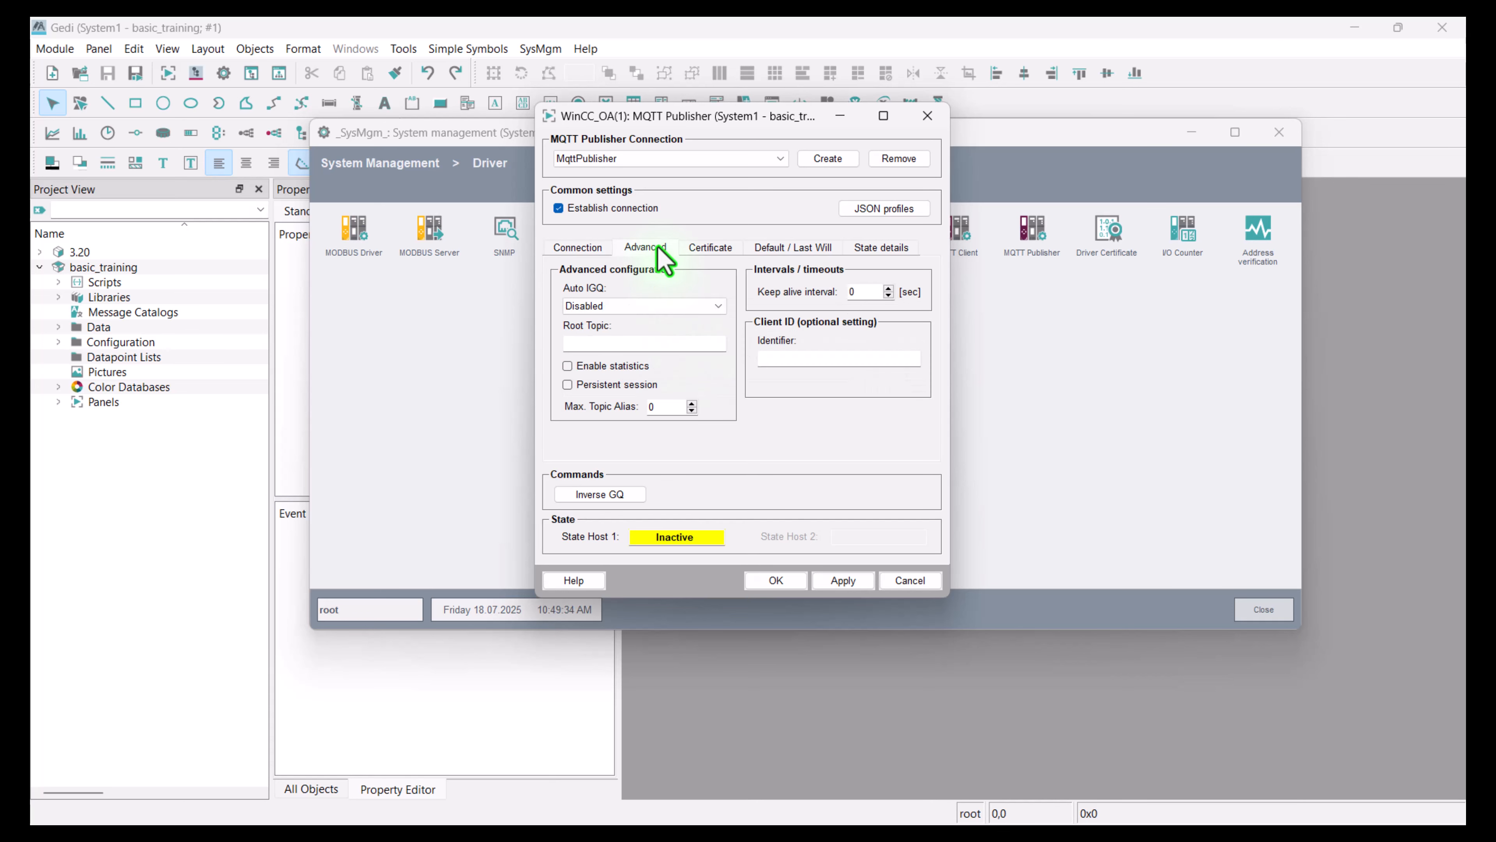
{"action": "left_click", "coordinate": [852, 293]}
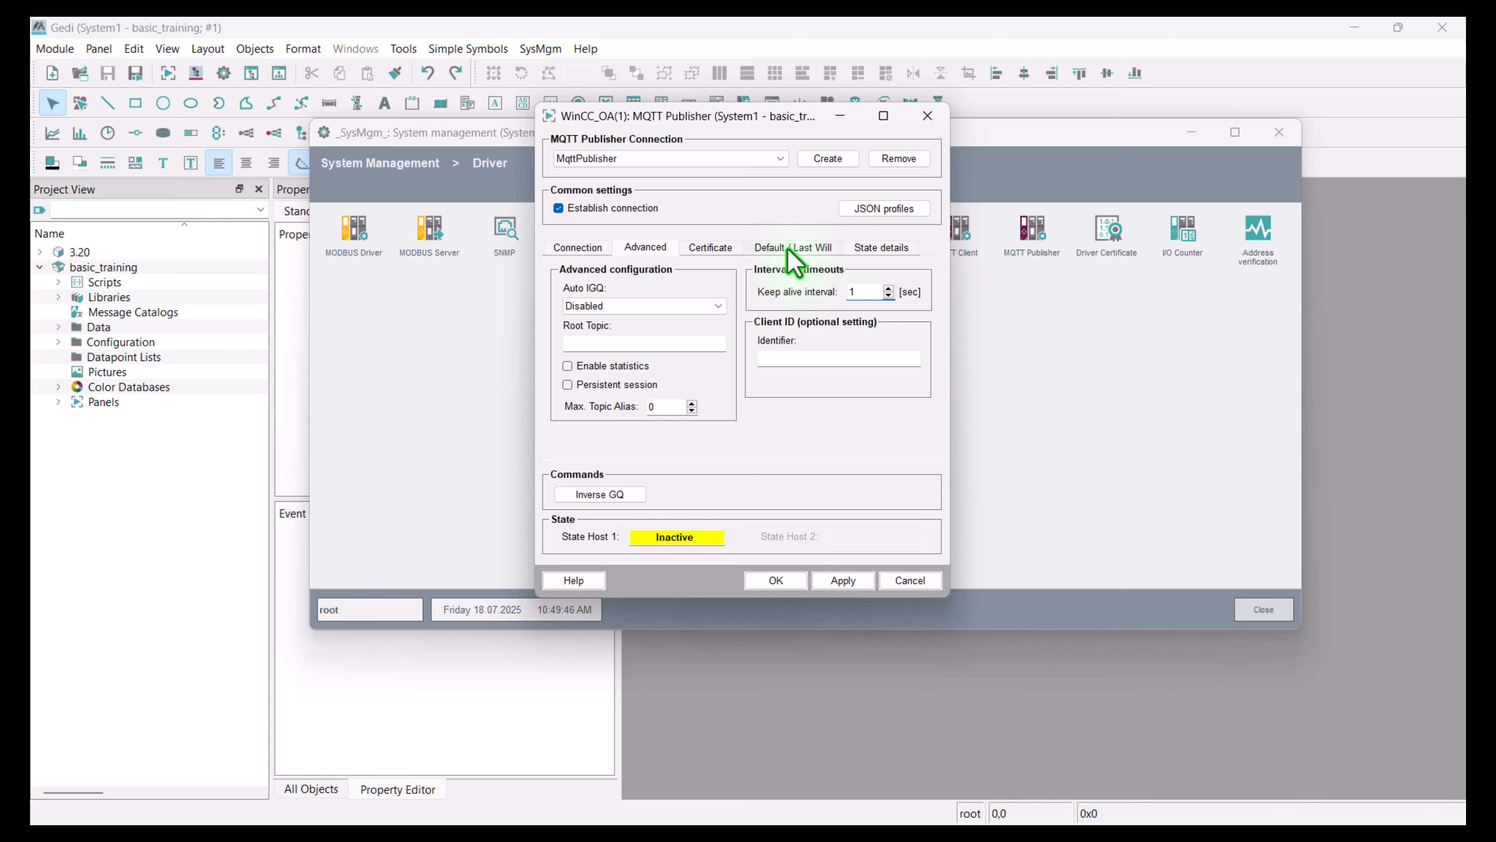
Enable Retain in the publisher's default settings, apply the configuration, and execute an inverse general query
{"action": "left_click", "coordinate": [789, 250]}
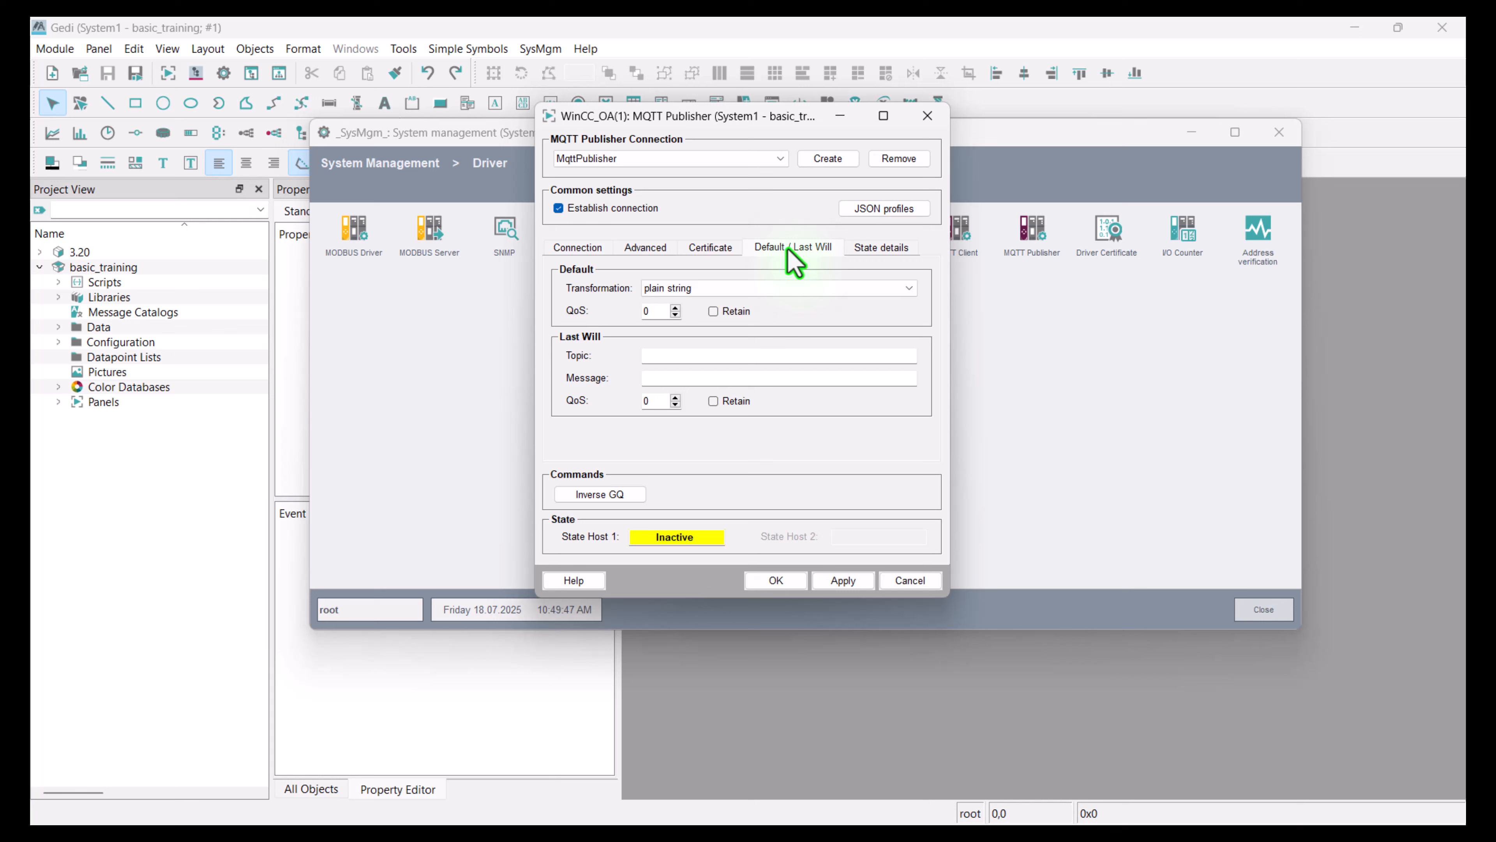
{"action": "left_click", "coordinate": [725, 315]}
{"action": "left_click", "coordinate": [843, 581]}
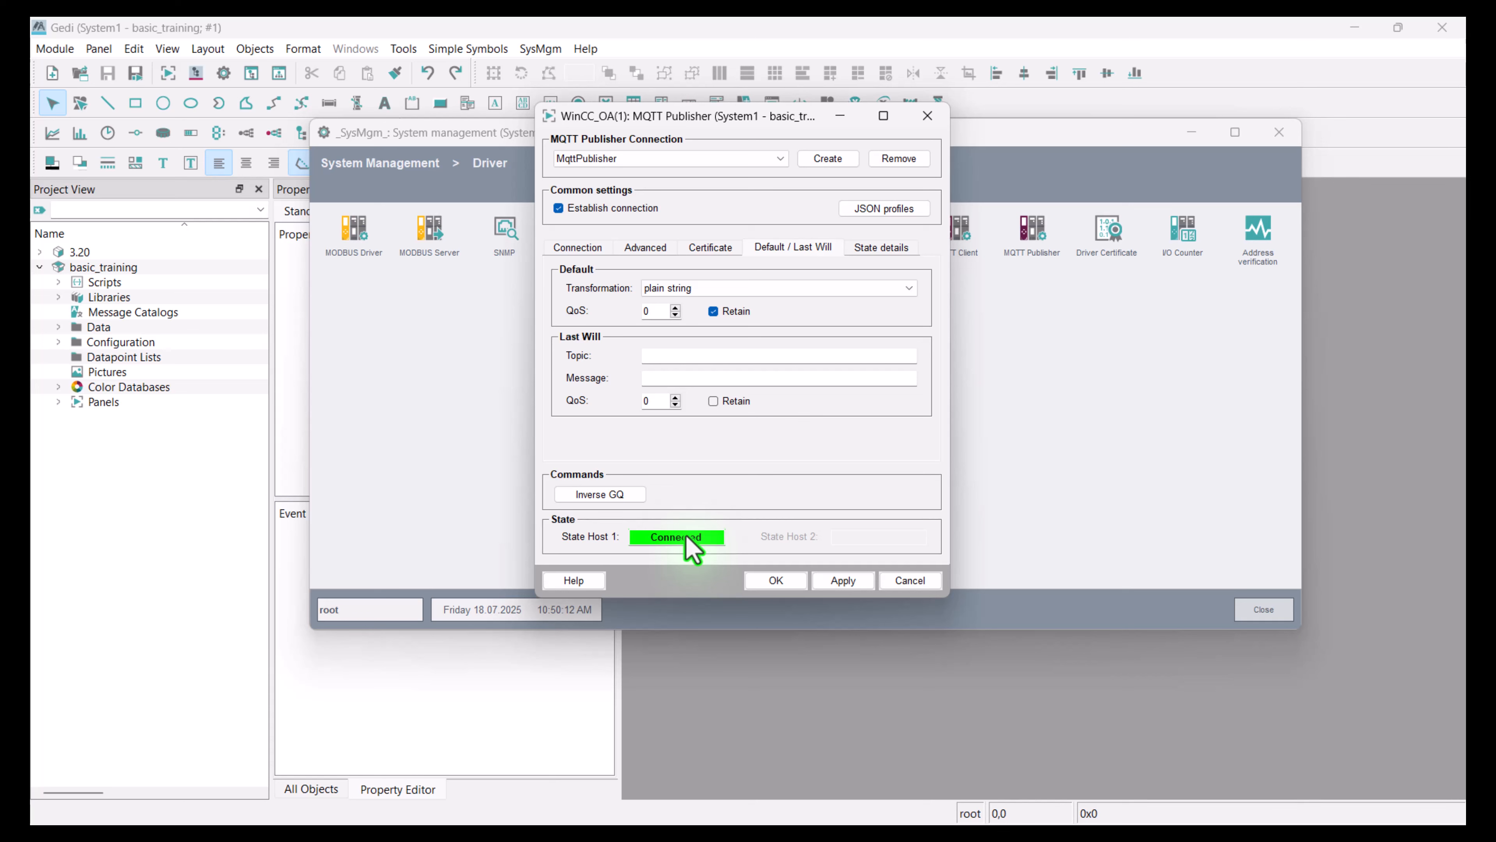
{"action": "left_click", "coordinate": [601, 497]}
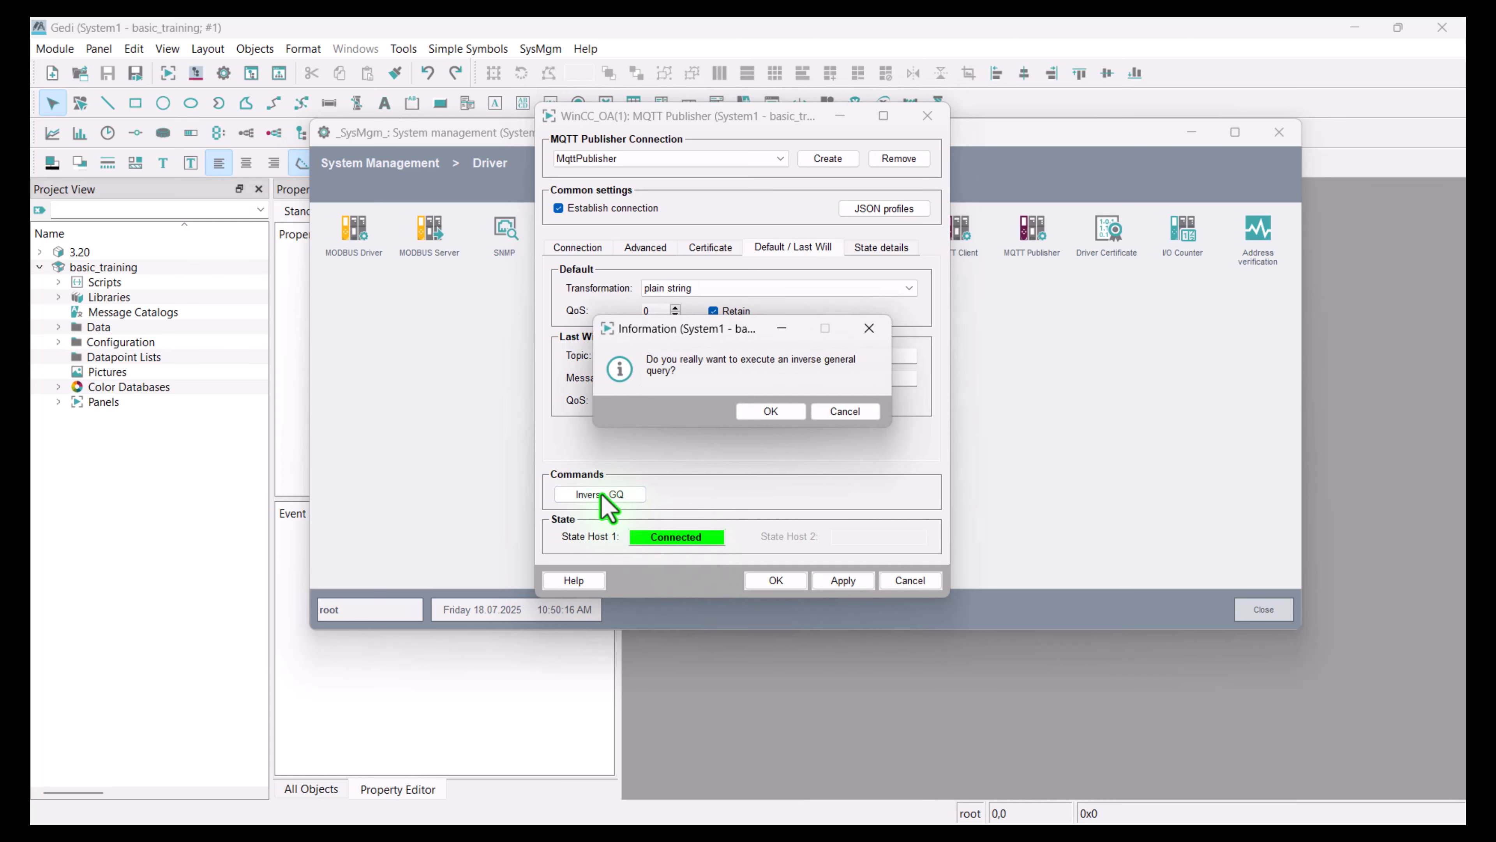
{"action": "left_click", "coordinate": [772, 412]}
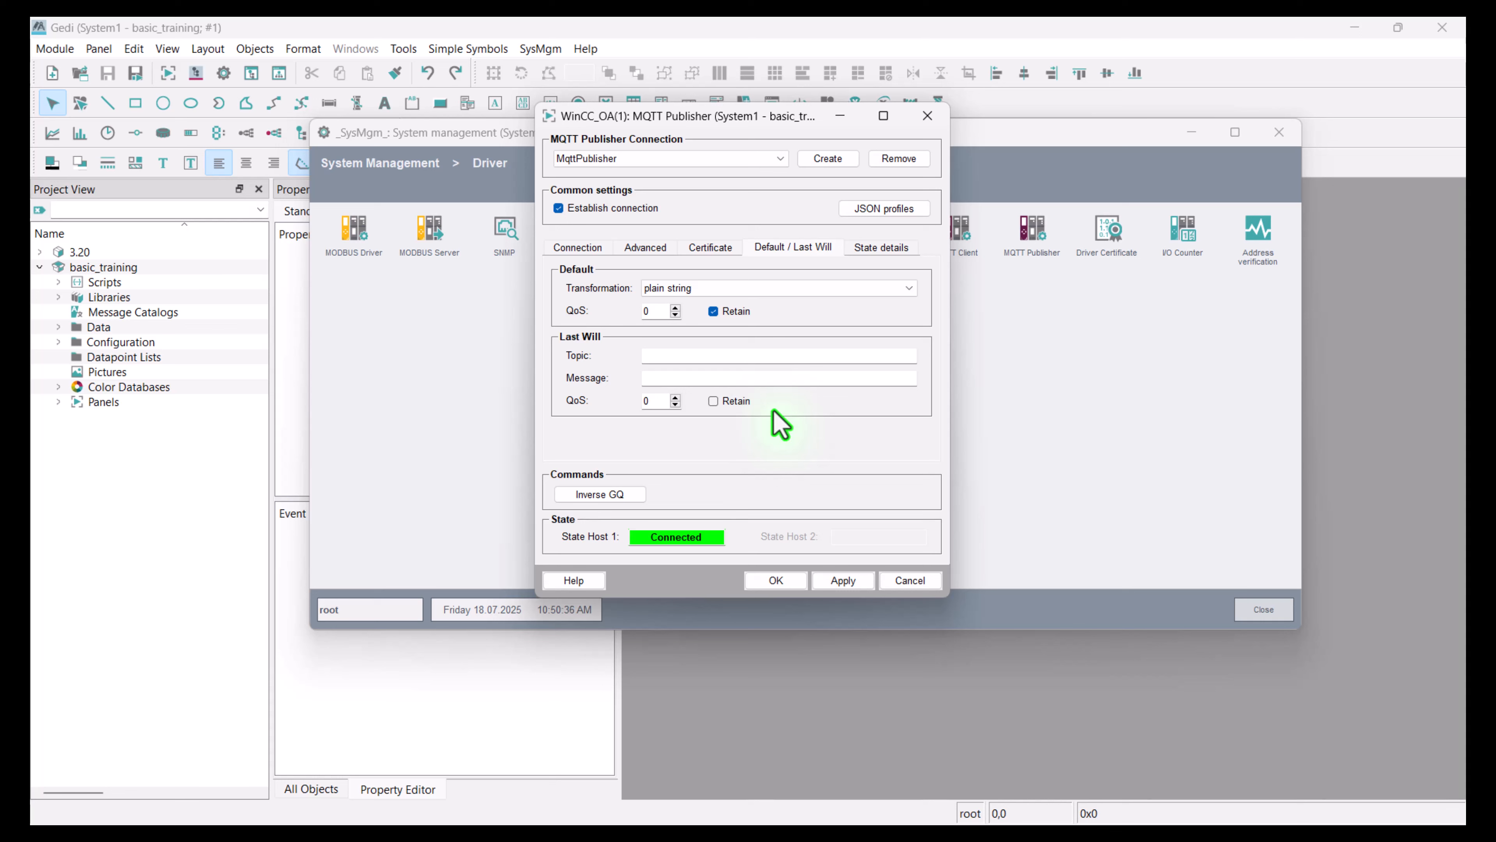
Switch to MQTT Explorer and add a connection named winccoa with host localhost
{"action": "key", "text": "alt+Tab"}
{"action": "key", "text": "alt+Tab"}
{"action": "key", "text": "alt+Tab"}
{"action": "key", "text": "alt+Tab"}
{"action": "key", "text": "alt+Tab"}
{"action": "key", "text": "alt+Tab"}
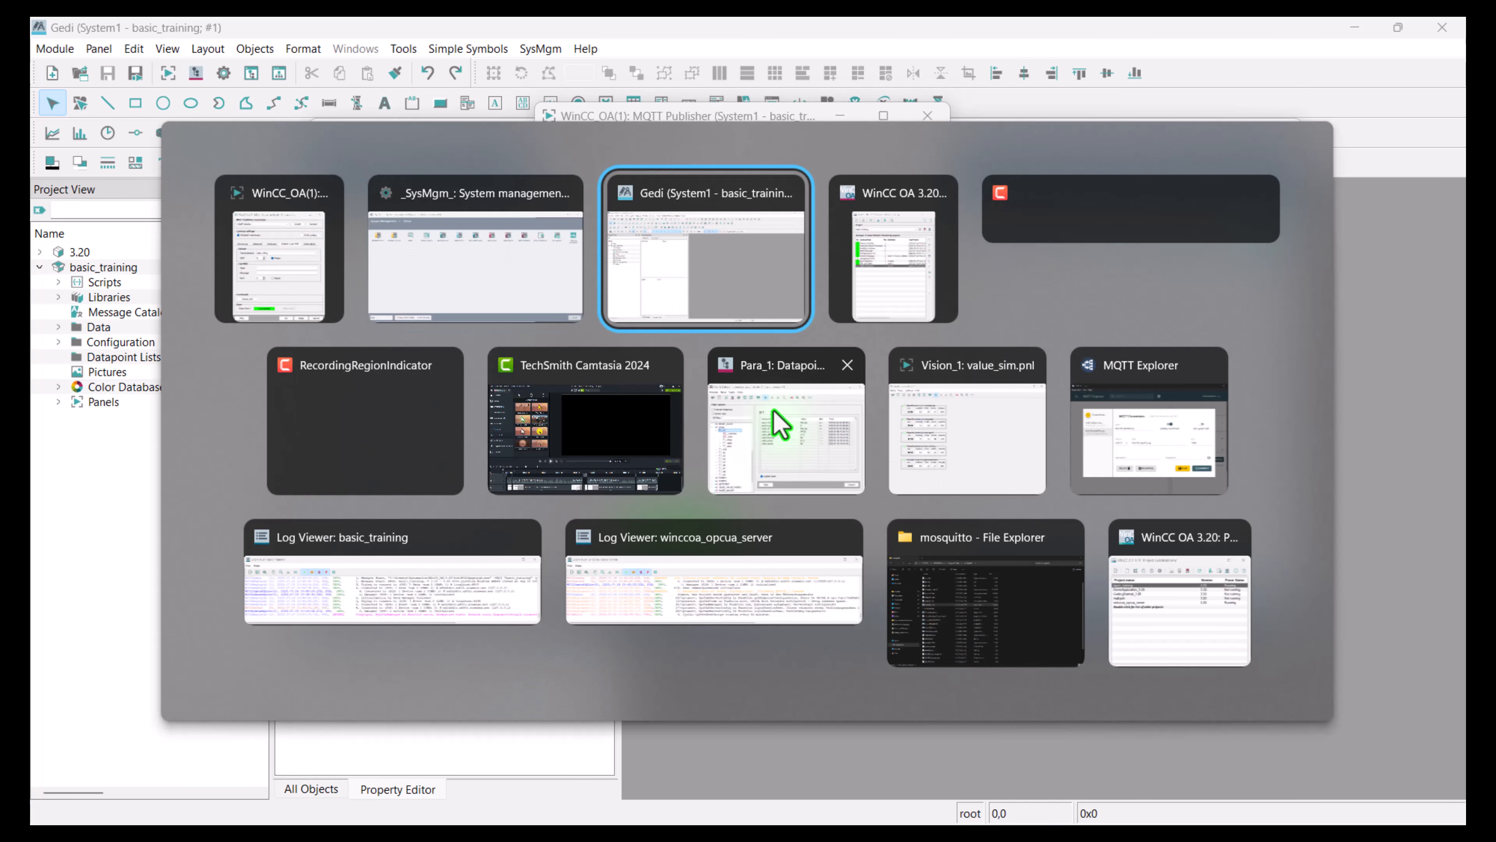
{"action": "key", "text": "alt+Tab"}
{"action": "key", "text": "alt+Tab"}
{"action": "key", "text": "alt+Tab"}
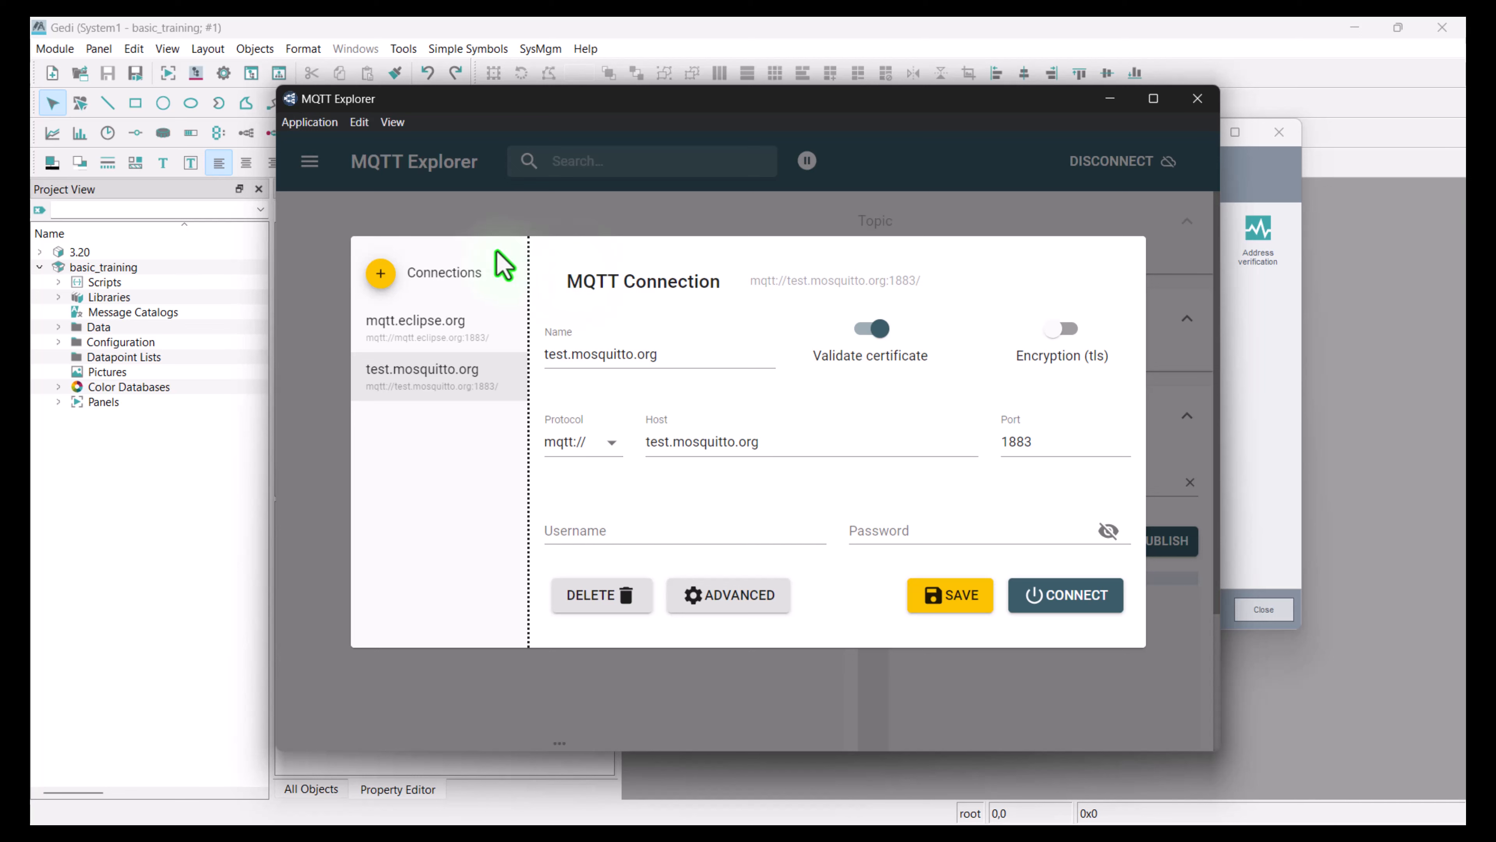
{"action": "left_click", "coordinate": [383, 278]}
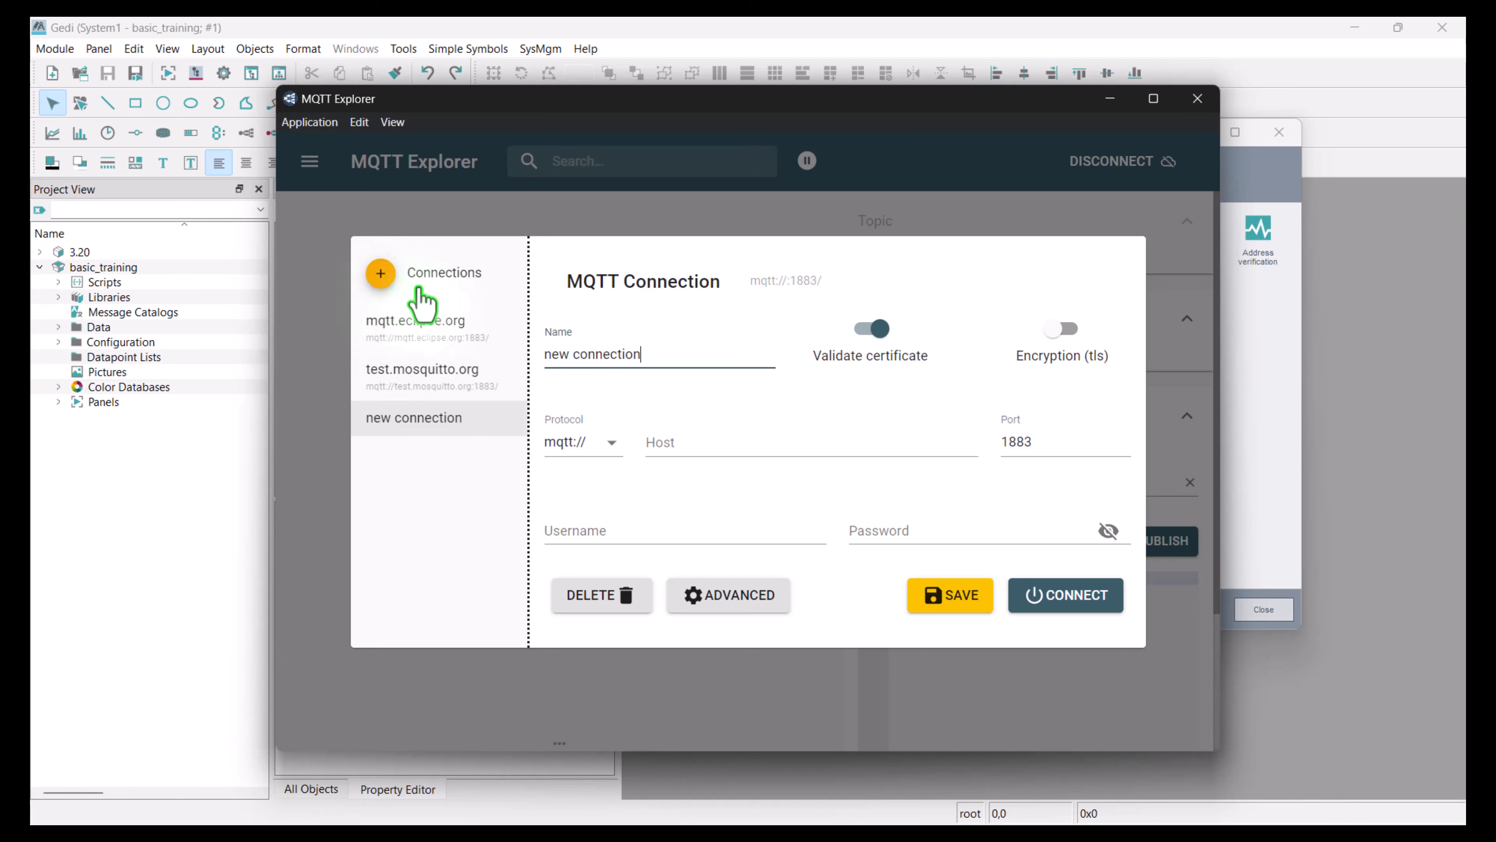
{"action": "left_click_drag", "start_coordinate": [681, 356], "coordinate": [520, 358]}
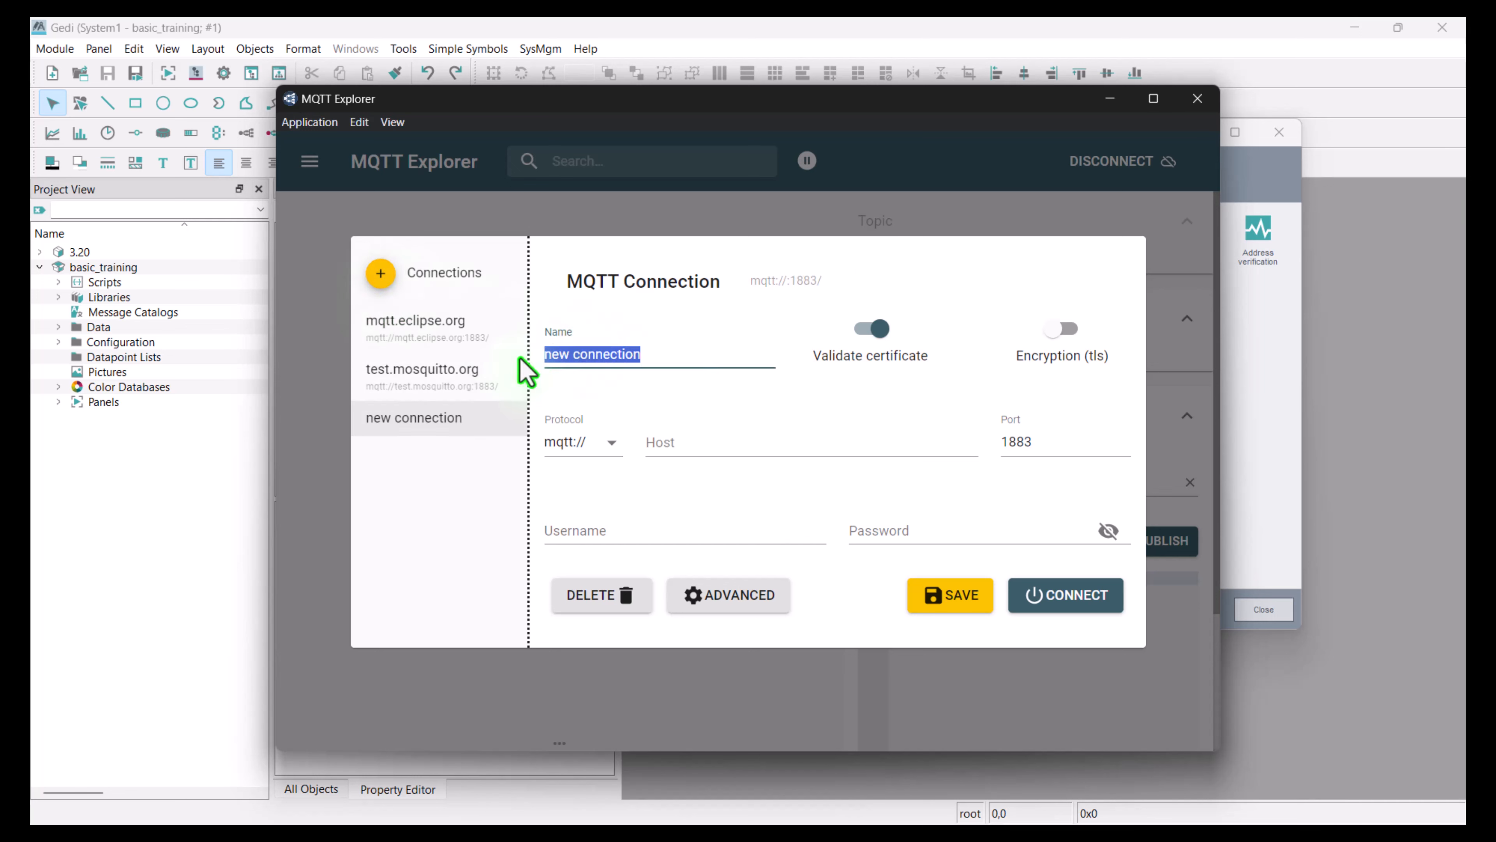
{"action": "type", "text": "nccoa"}
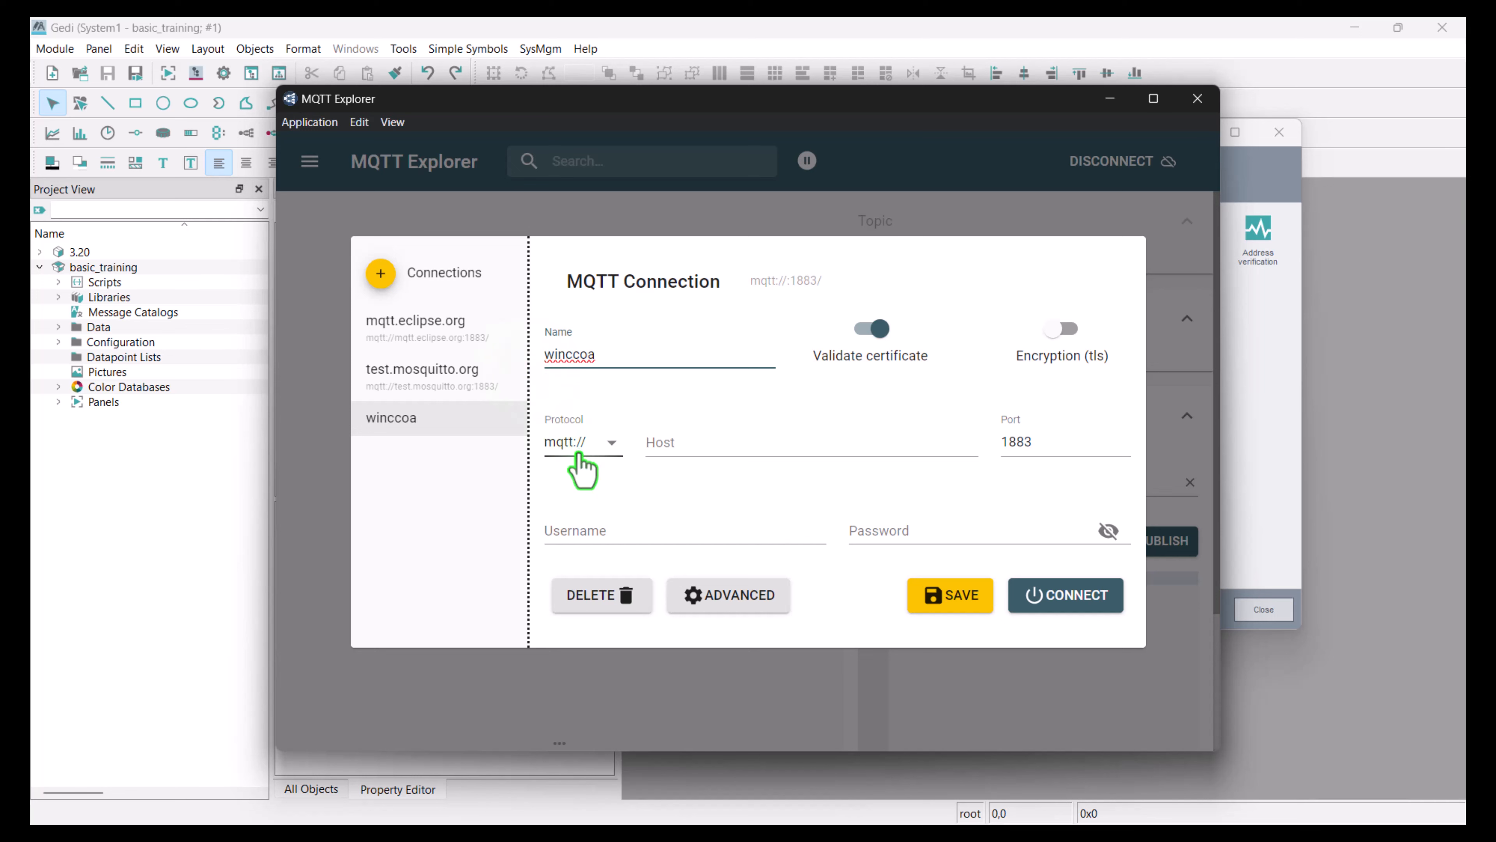
{"action": "left_click", "coordinate": [681, 443]}
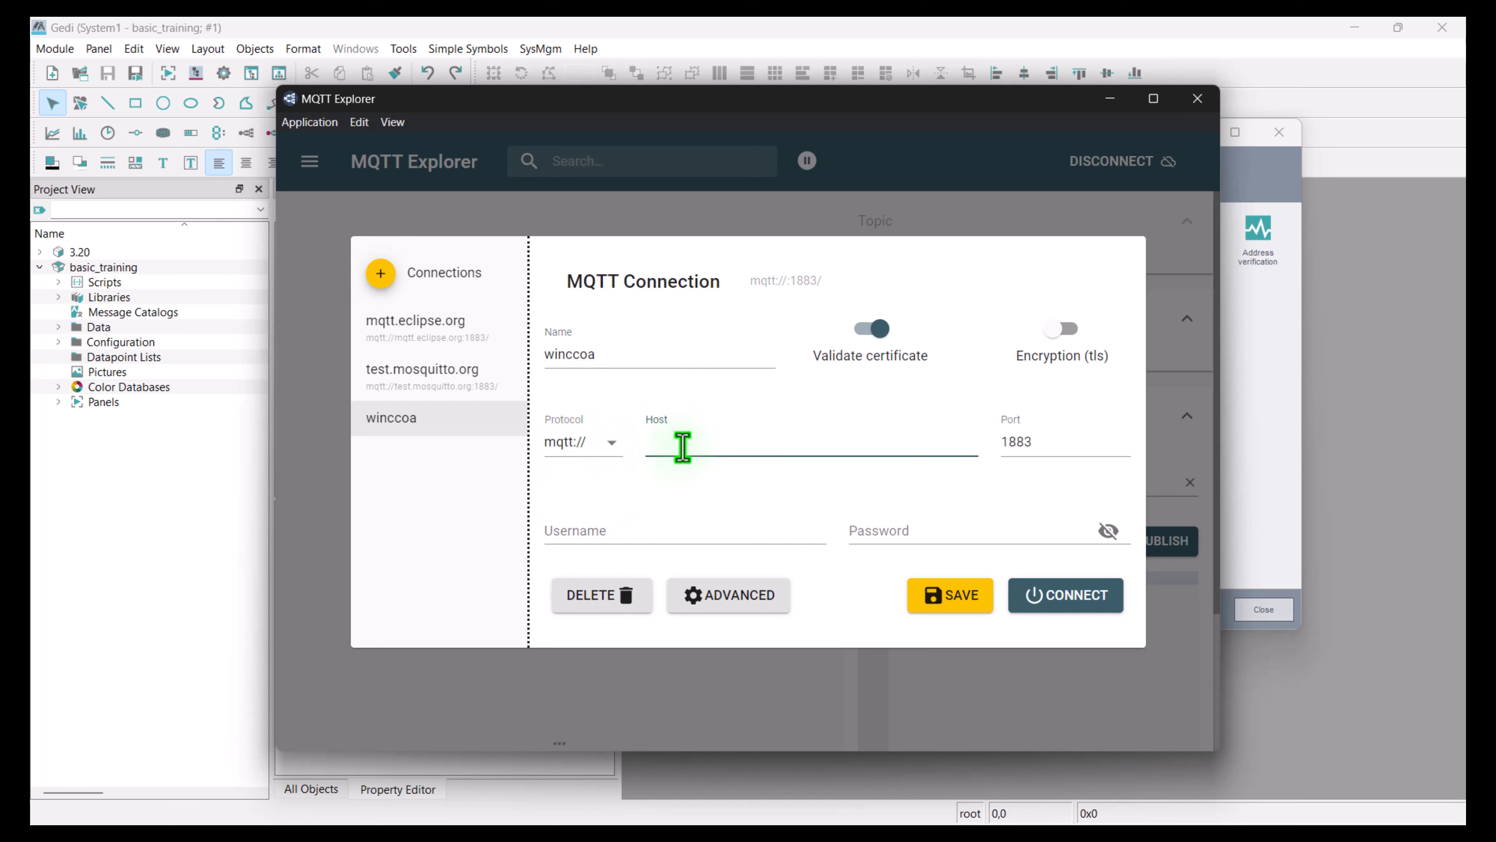
{"action": "type", "text": "lo"}
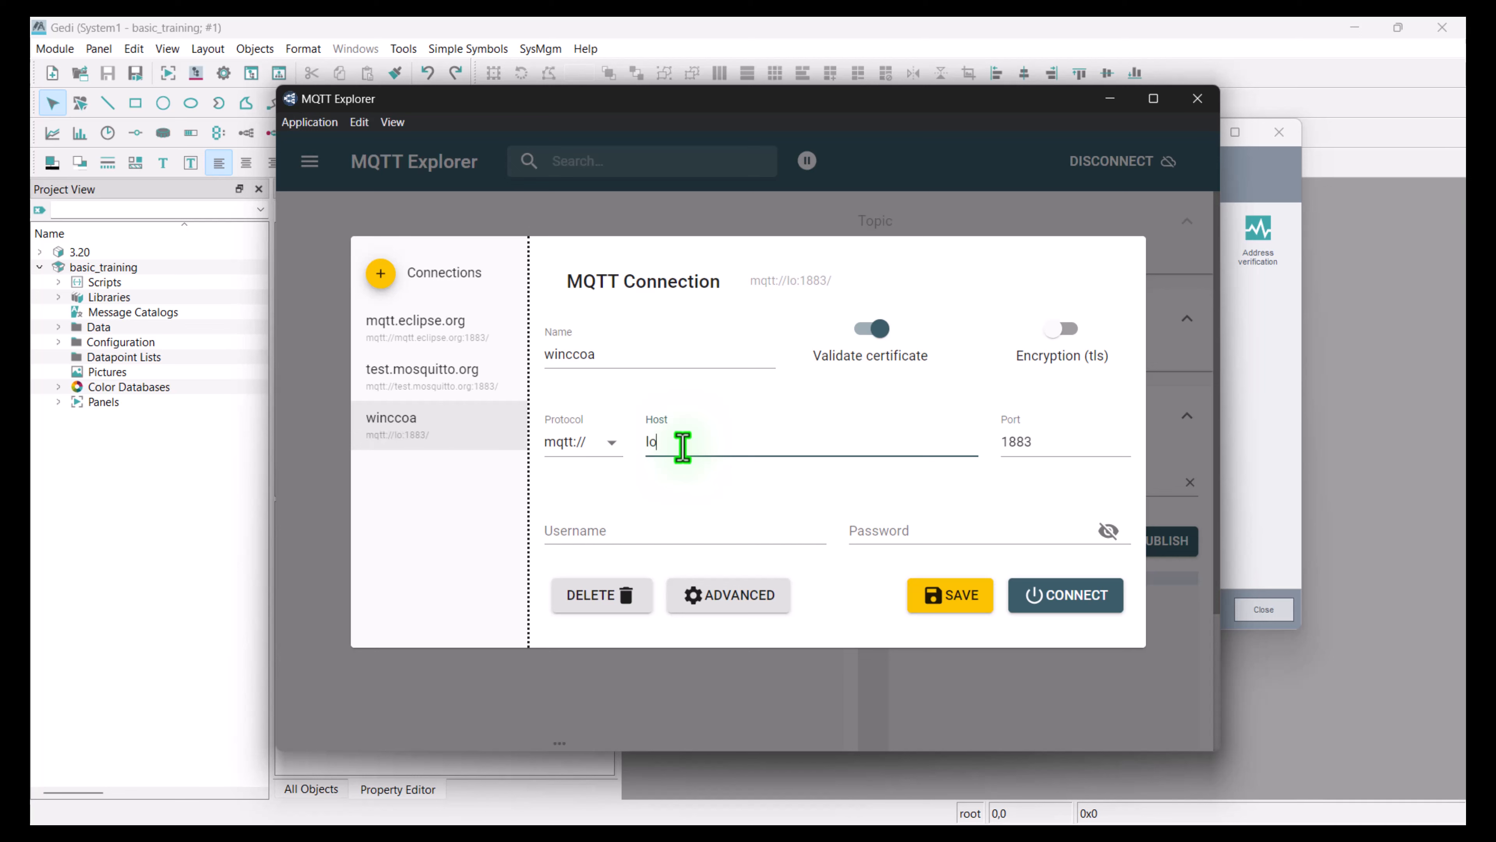
{"action": "type", "text": "calhost"}
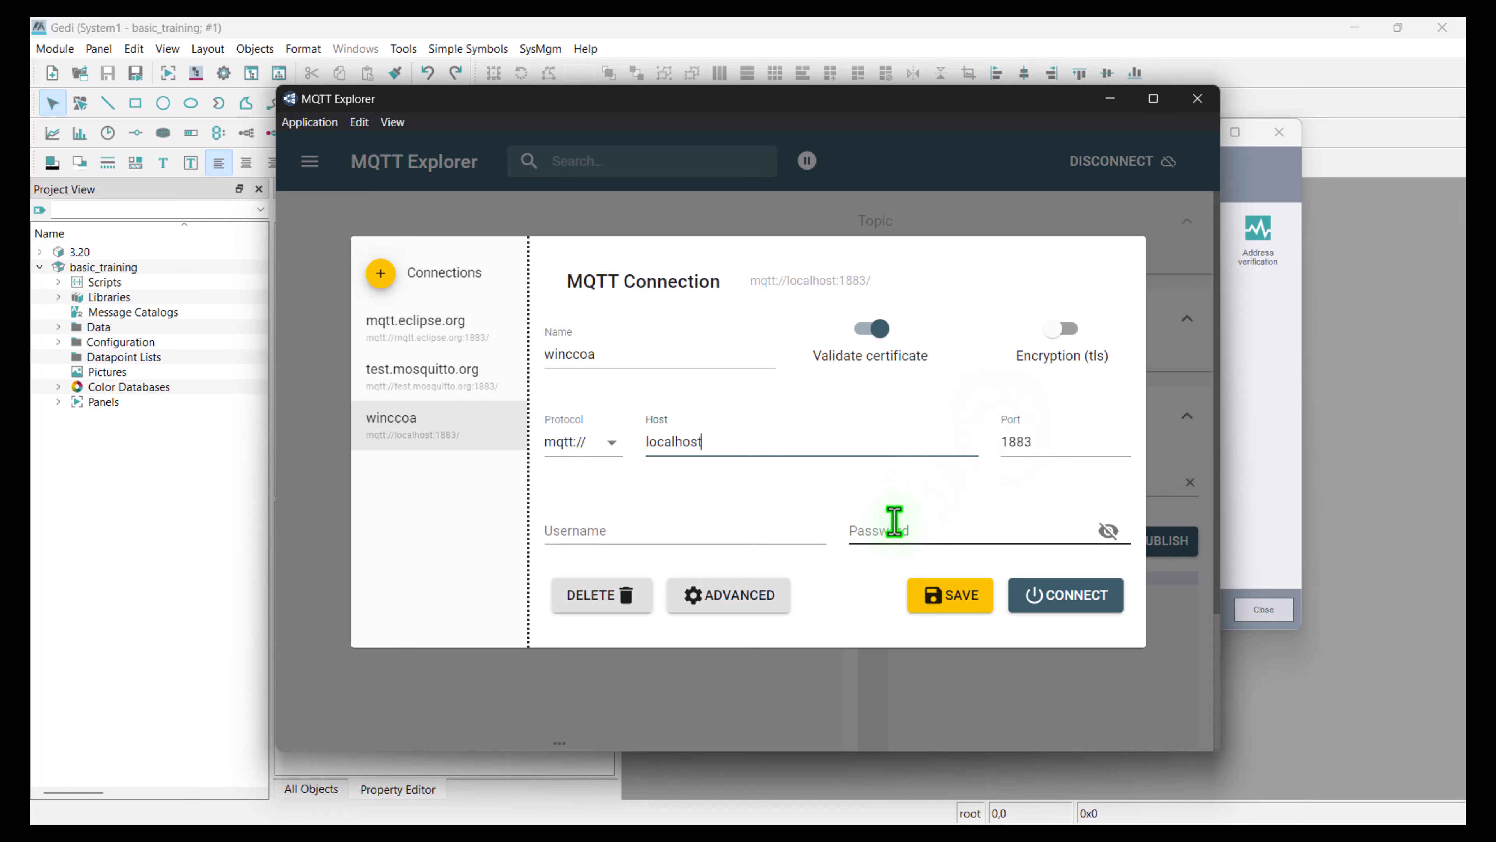
Remove the $SYS/# topic subscription from the winccoa connection and connect to the broker
{"action": "left_click", "coordinate": [734, 599]}
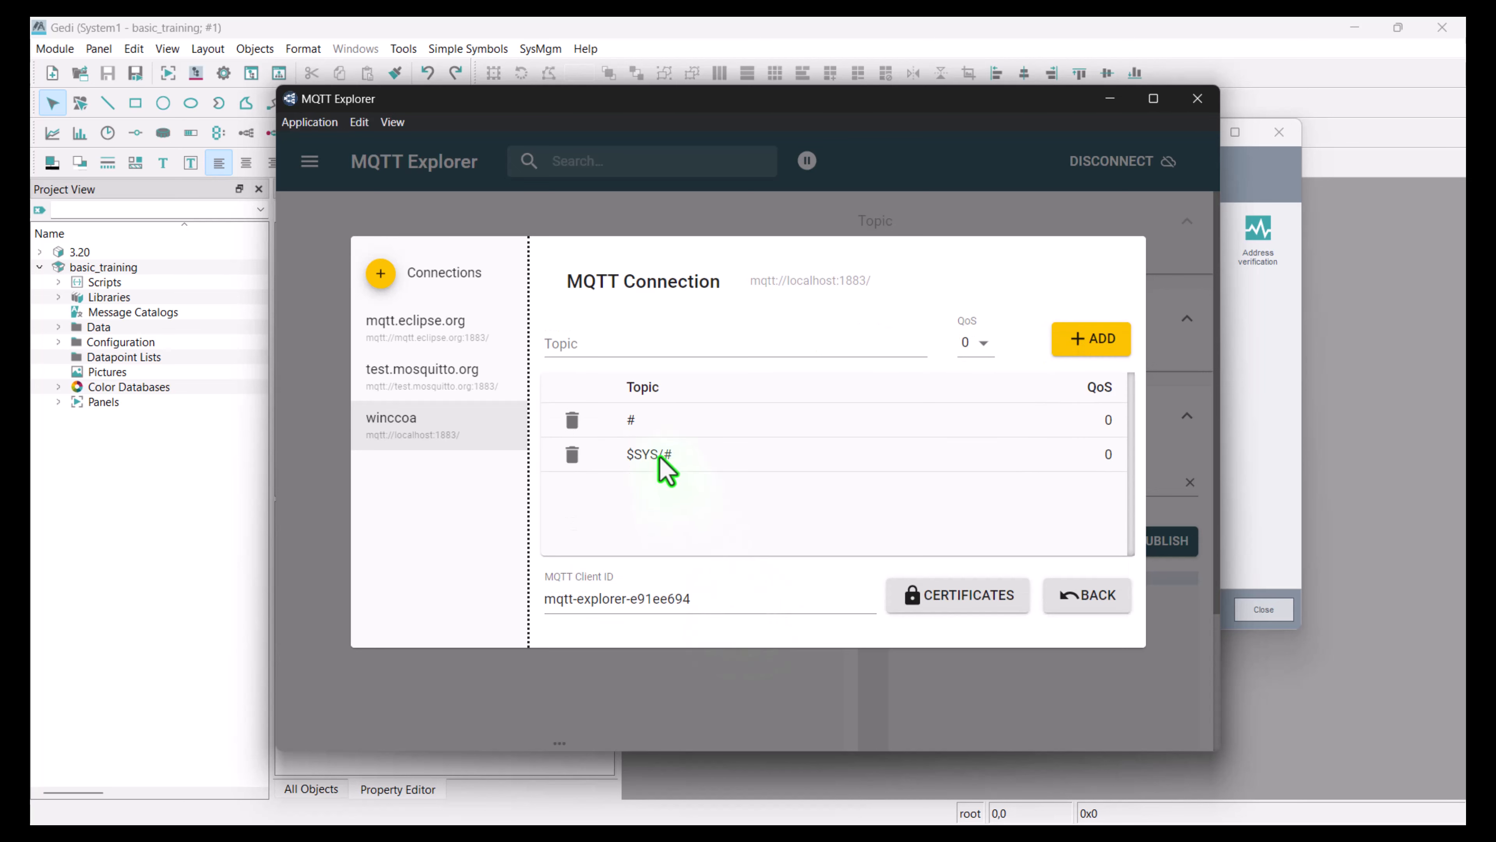
{"action": "left_click", "coordinate": [572, 454]}
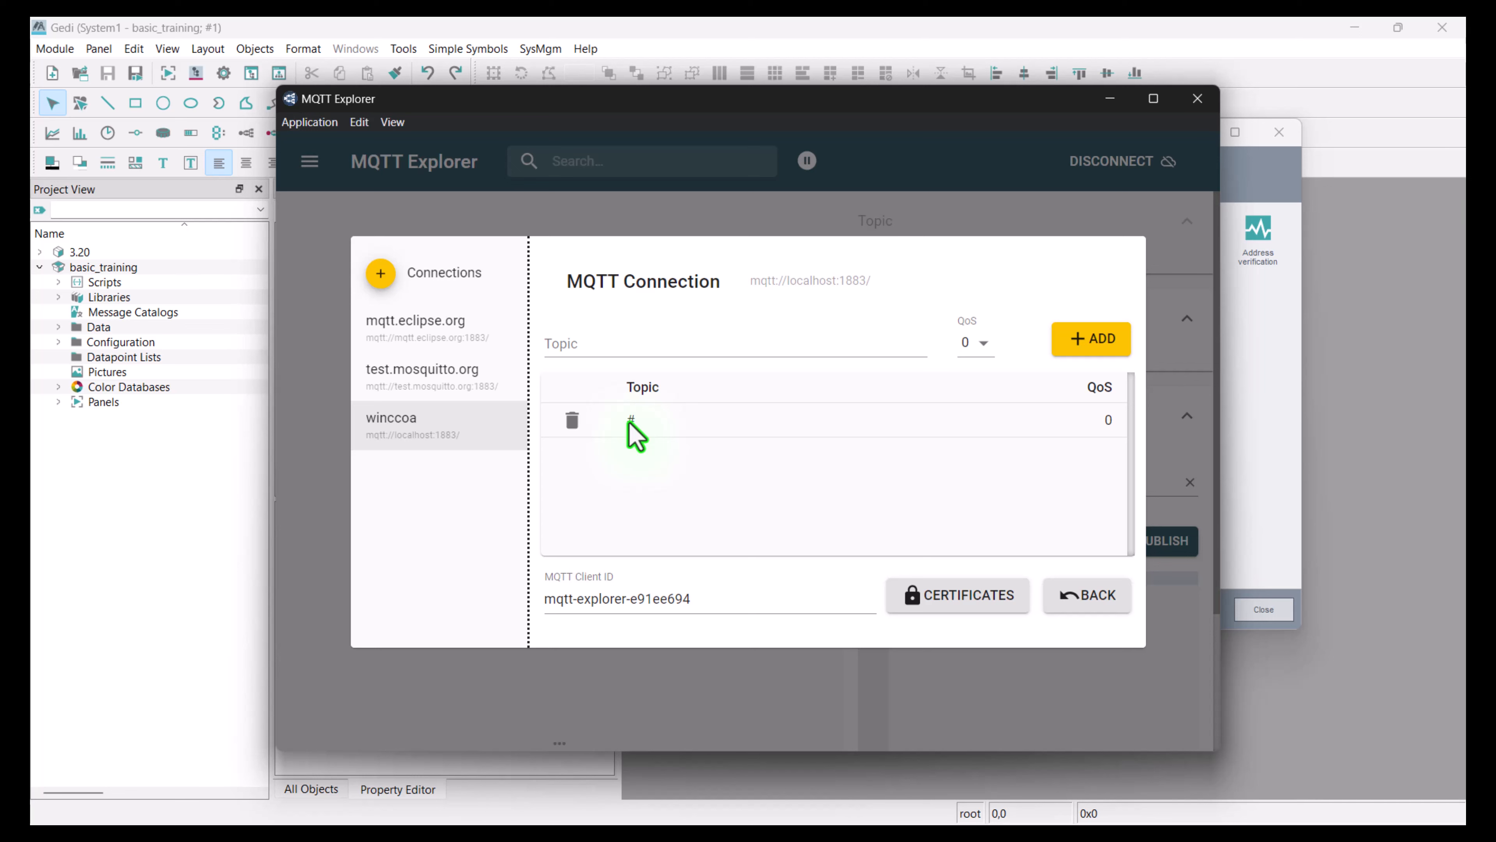
{"action": "left_click", "coordinate": [1080, 605]}
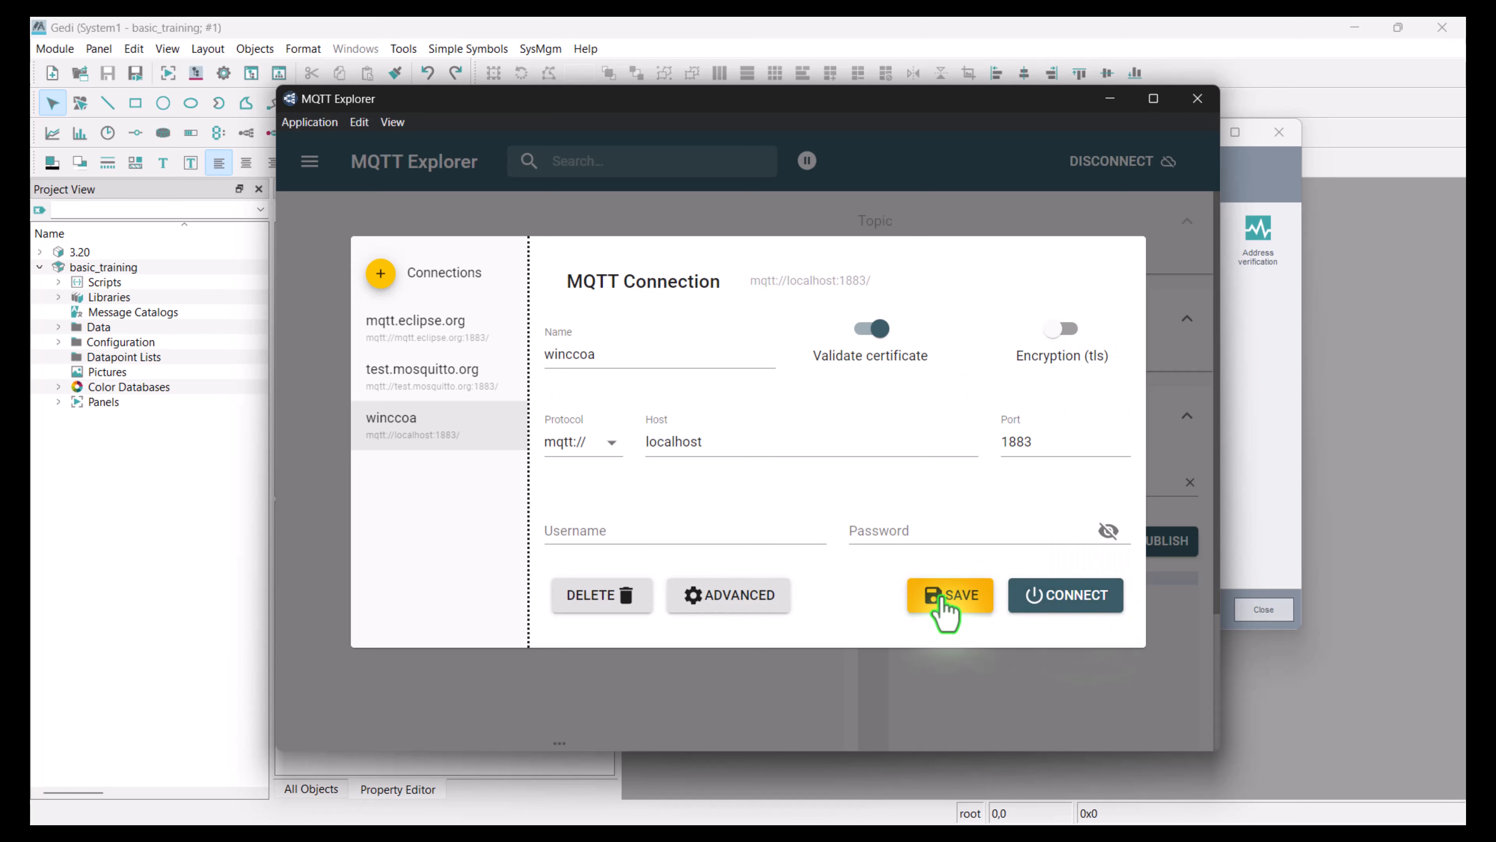
{"action": "left_click", "coordinate": [1077, 604]}
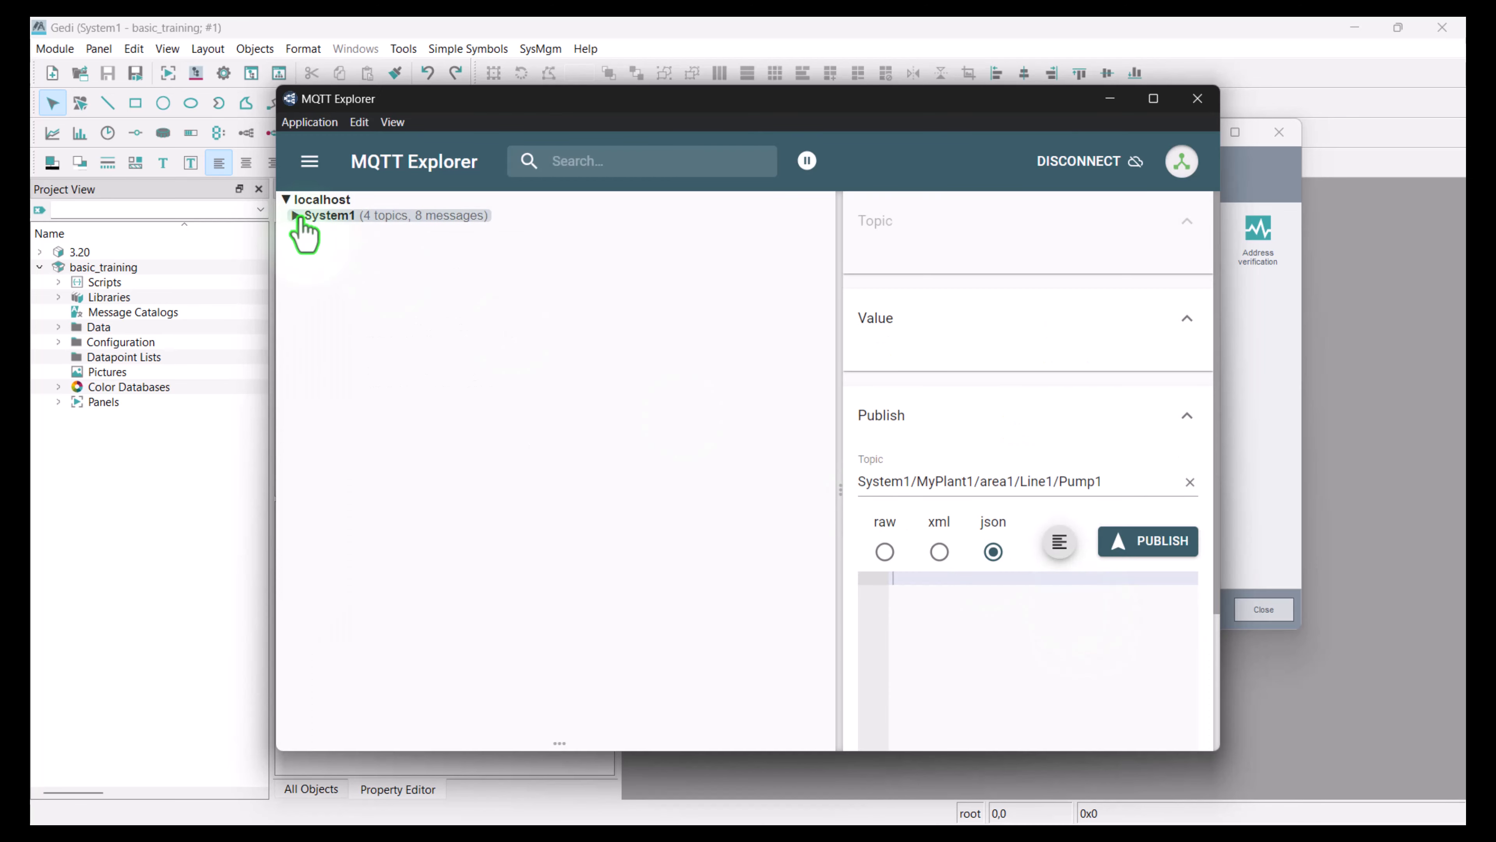
Expand the topic tree from System1 through MyPlant1, area1 and Line1 to Pump1's published values
{"action": "left_click", "coordinate": [298, 216]}
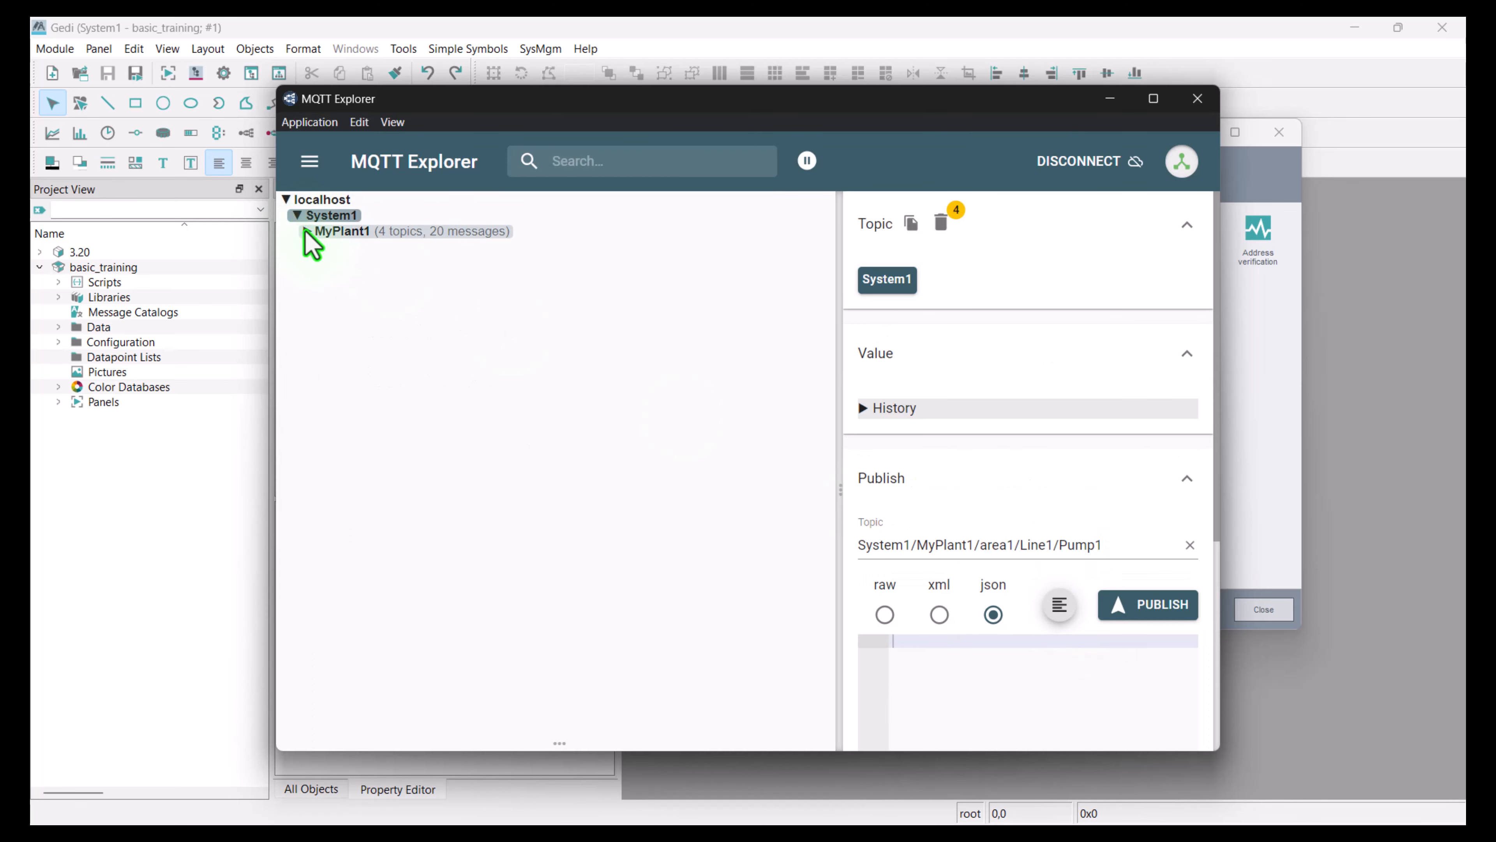
{"action": "left_click", "coordinate": [308, 233]}
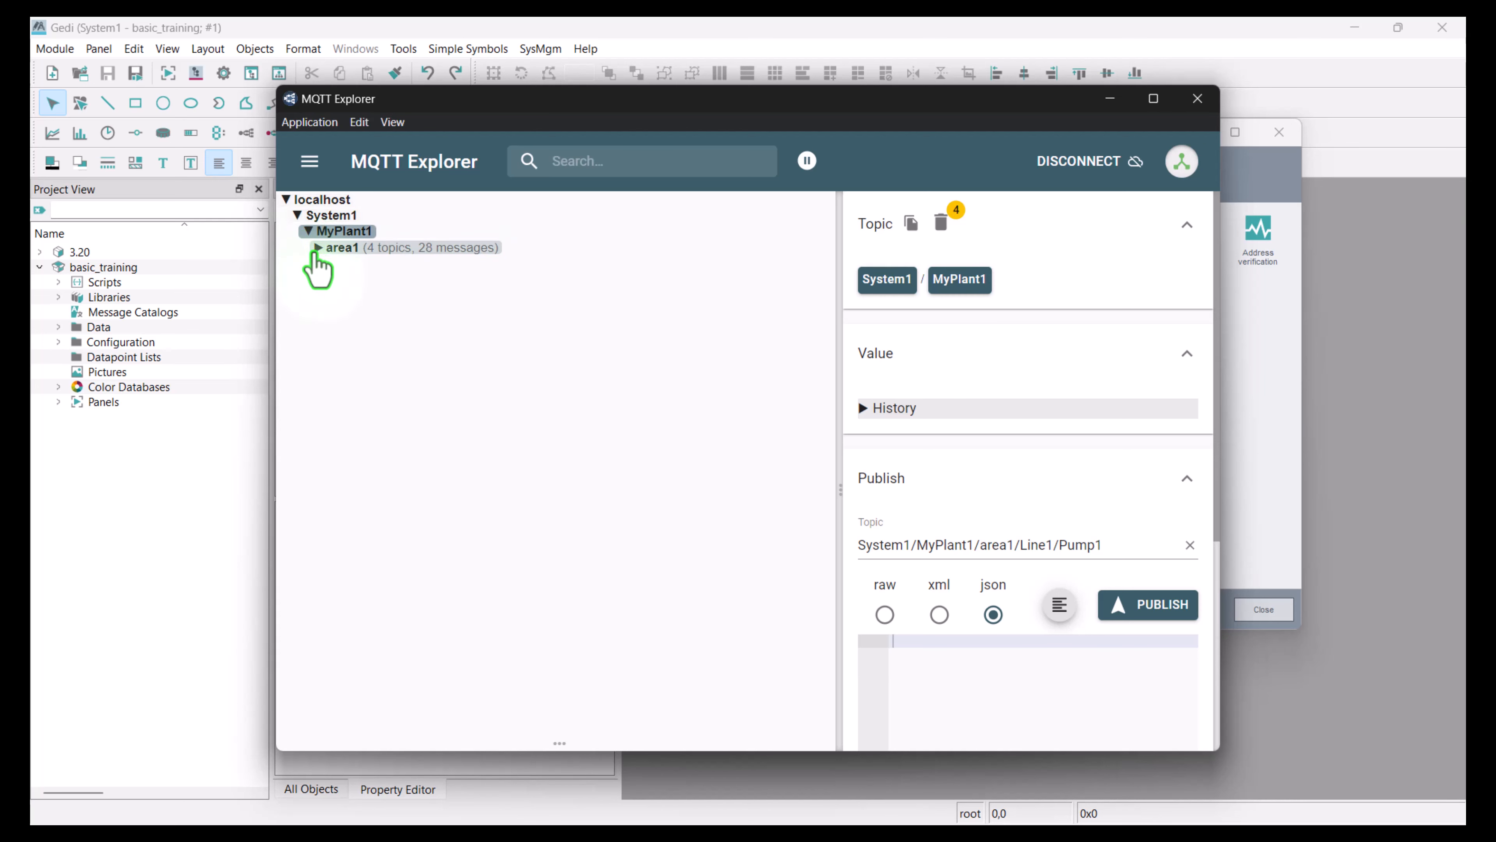
{"action": "left_click", "coordinate": [317, 250]}
{"action": "left_click", "coordinate": [331, 264]}
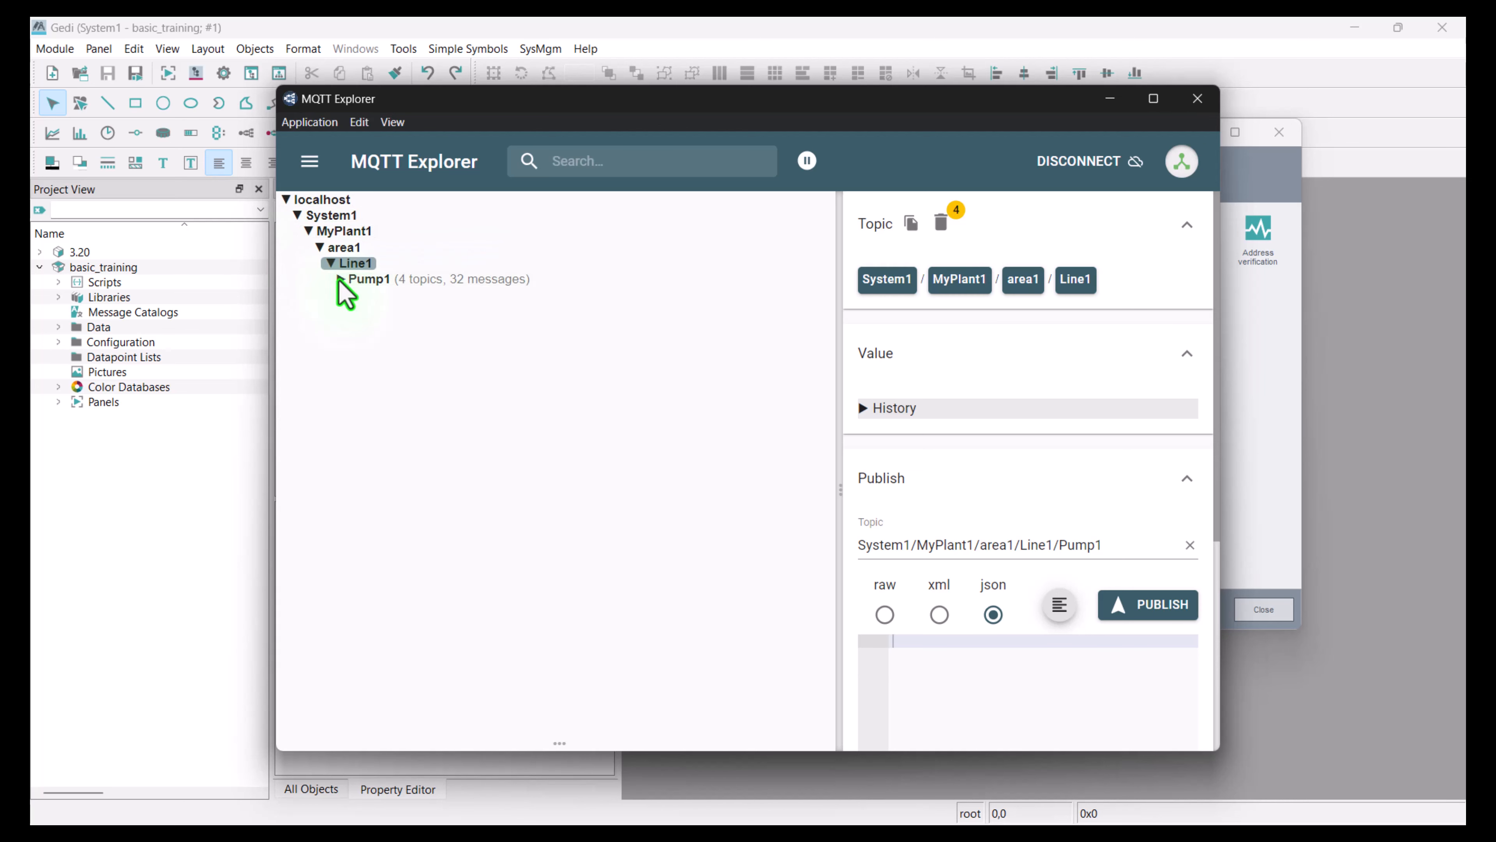
{"action": "left_click", "coordinate": [340, 280]}
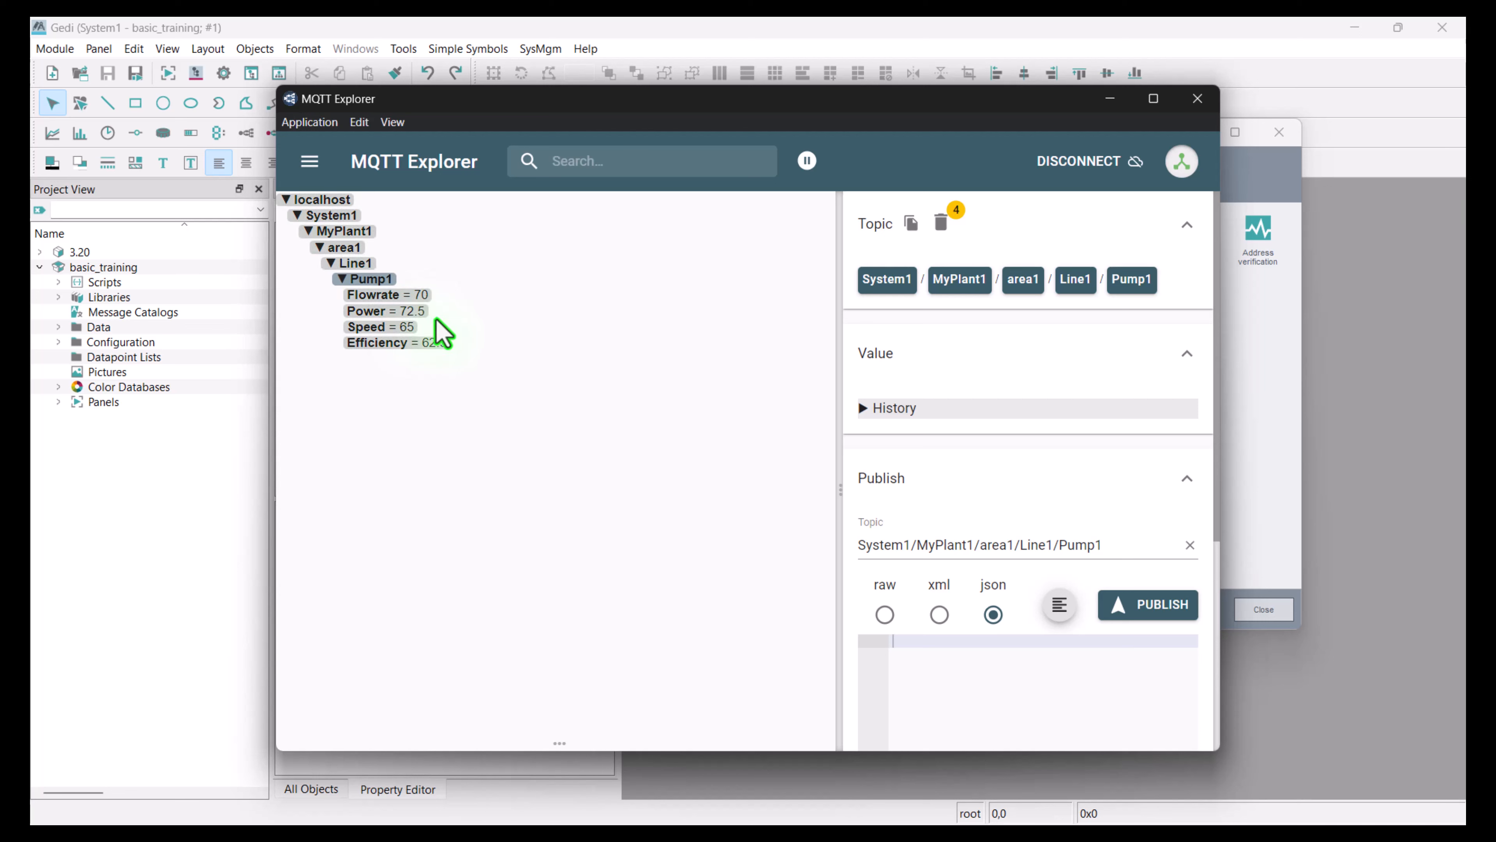